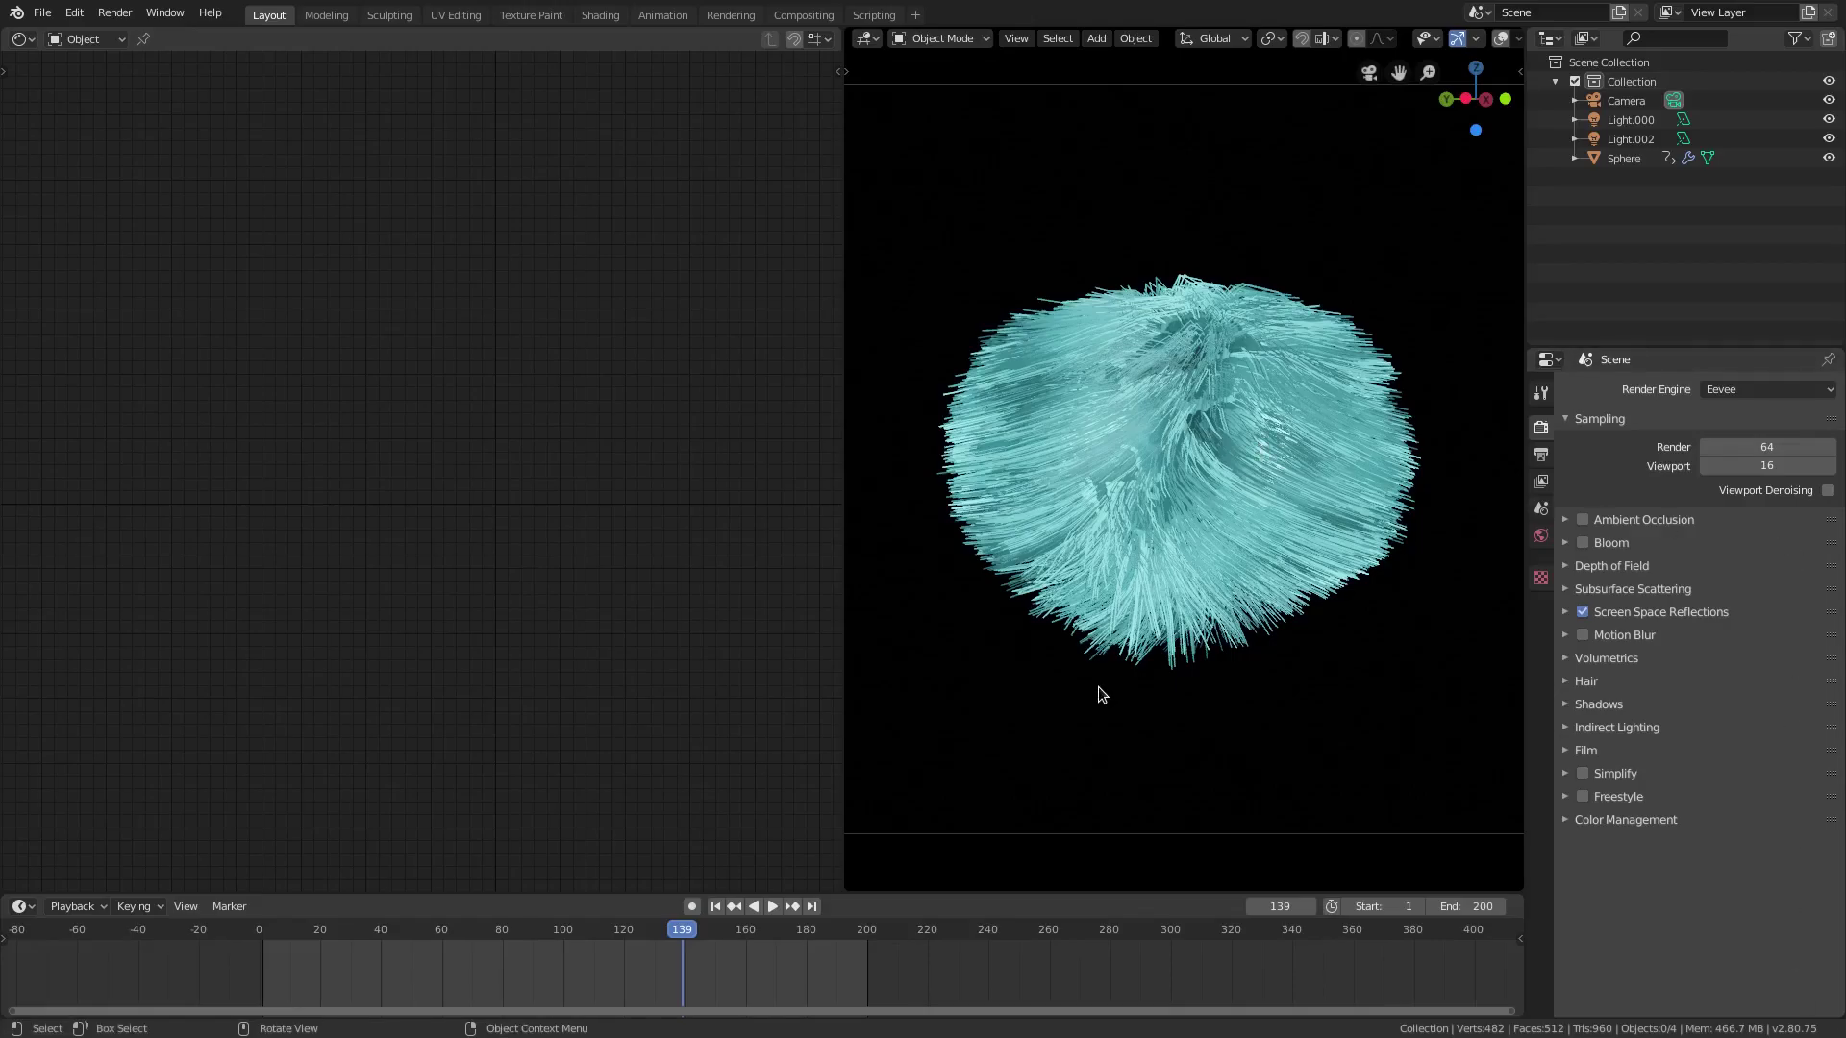
# Select Sphere in the Outliner and play its hue-shifting animation from the first frame
pyautogui.click(1101, 690)
pyautogui.click(717, 906)
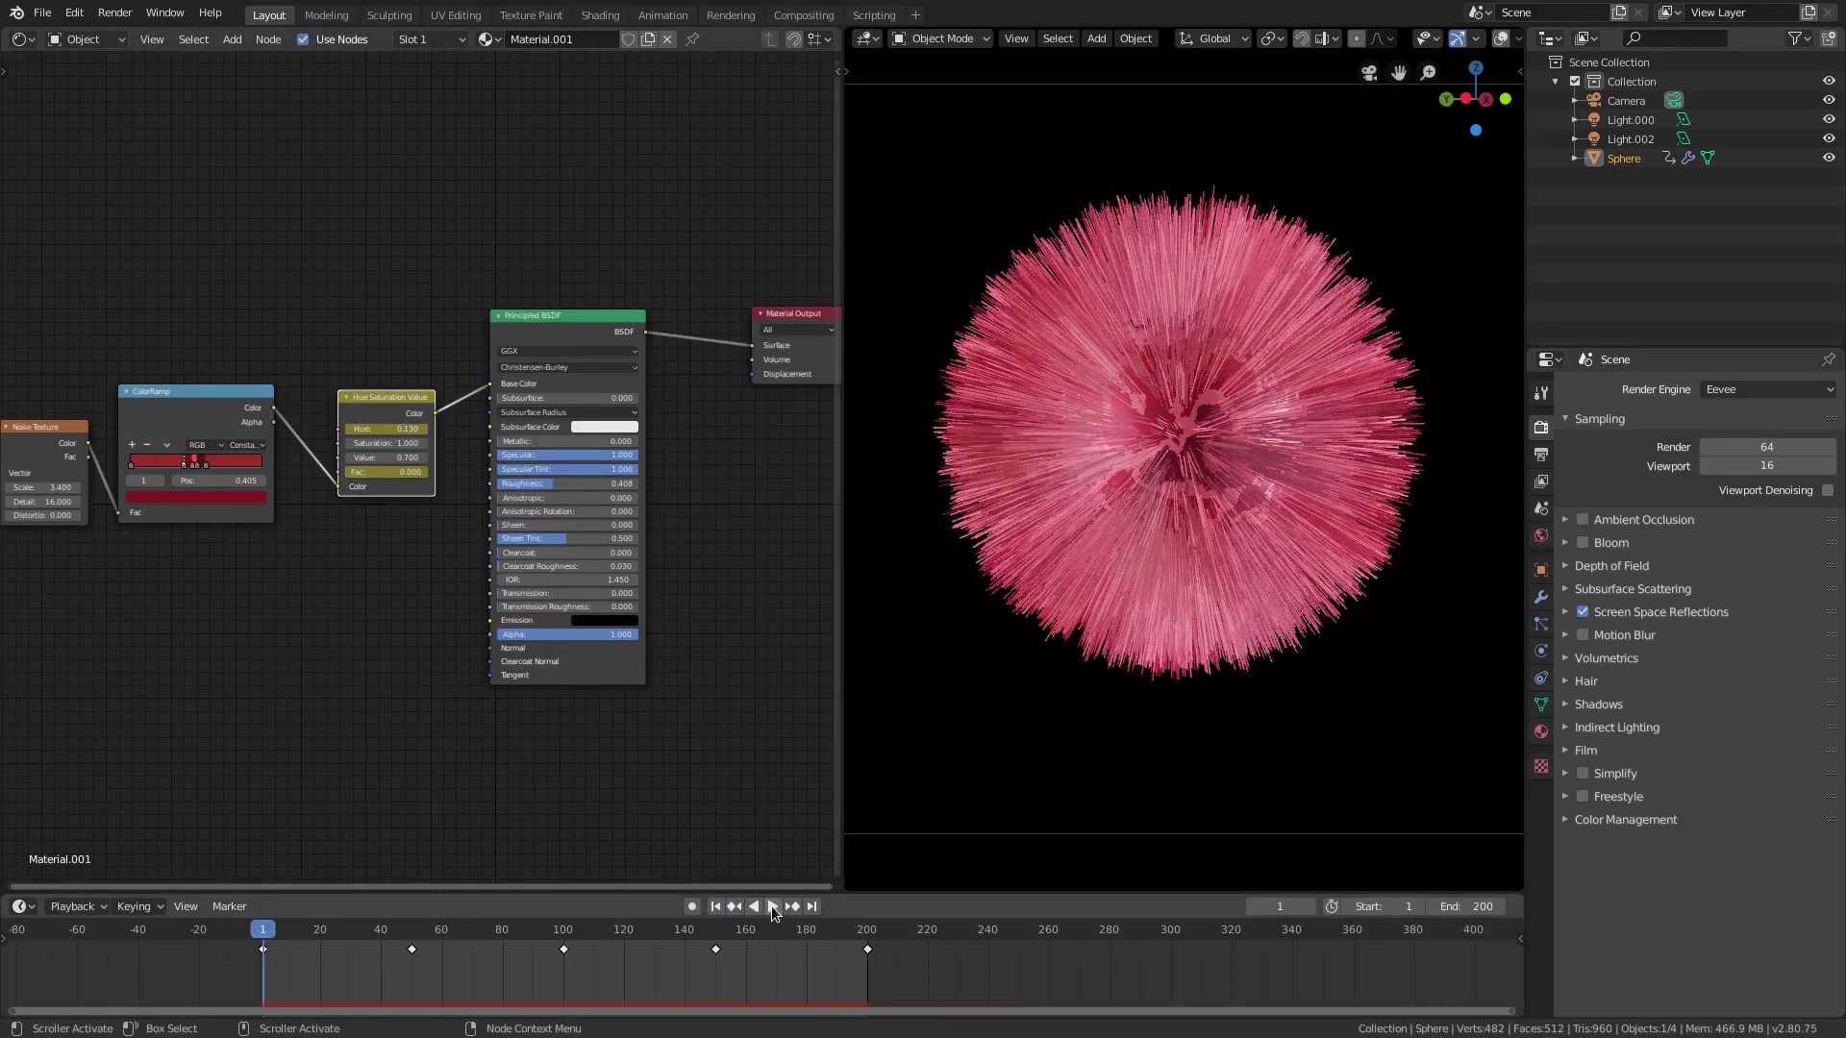
pyautogui.click(772, 906)
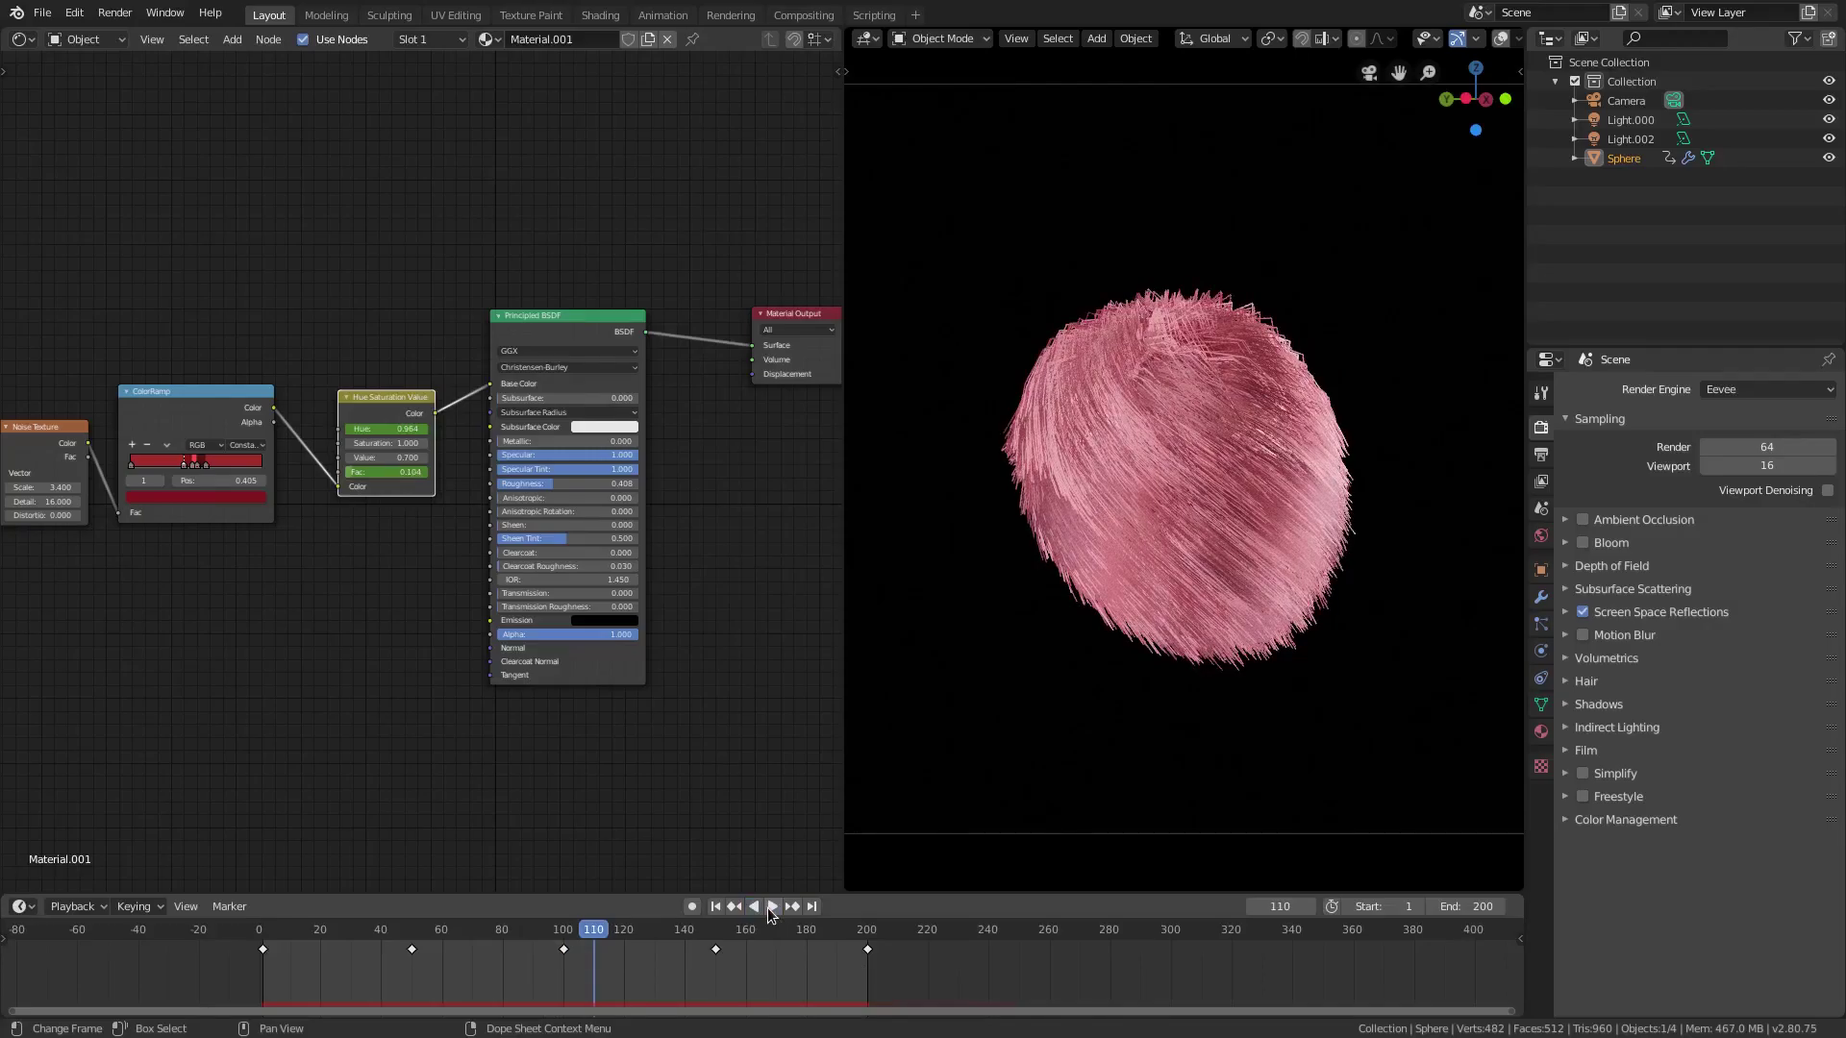
# Stop the animation playback at frame 110
pyautogui.press('space')
pyautogui.scroll(3, 1233, 538)
pyautogui.scroll(2, 1219, 616)
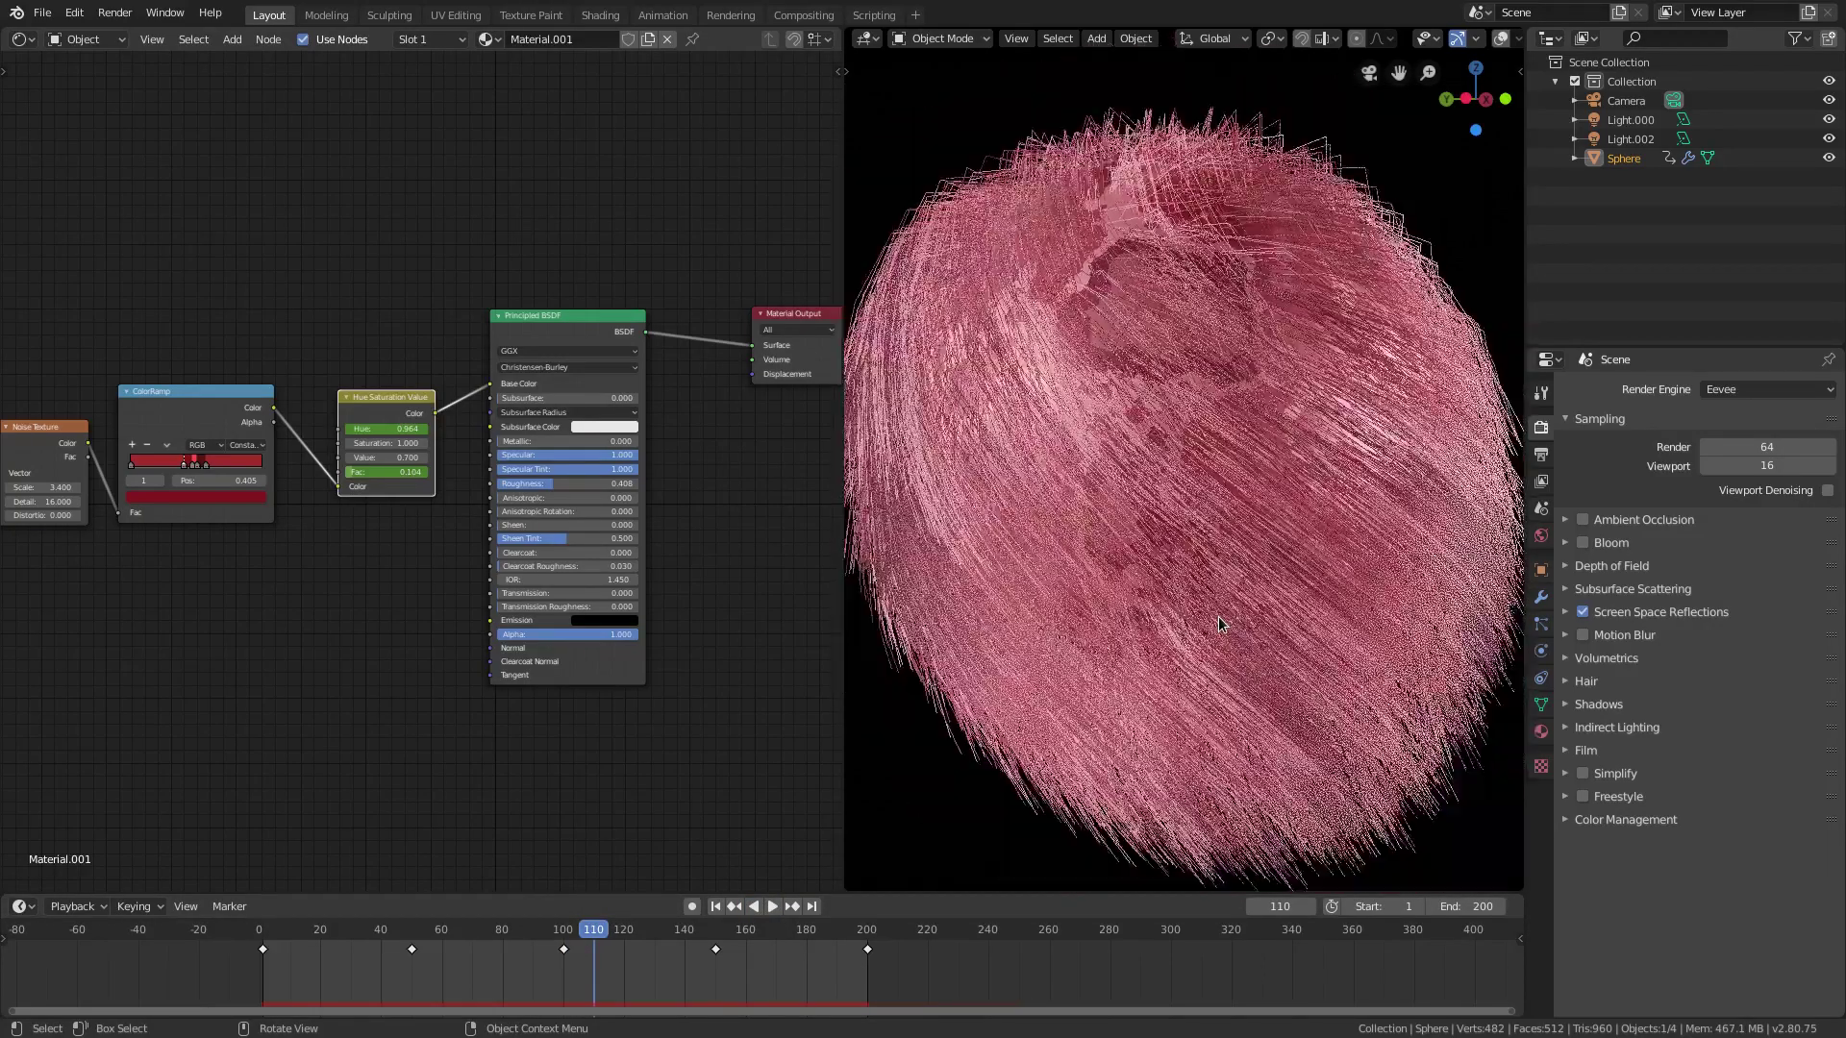
pyautogui.scroll(-1, 1219, 615)
pyautogui.scroll(5, 1227, 371)
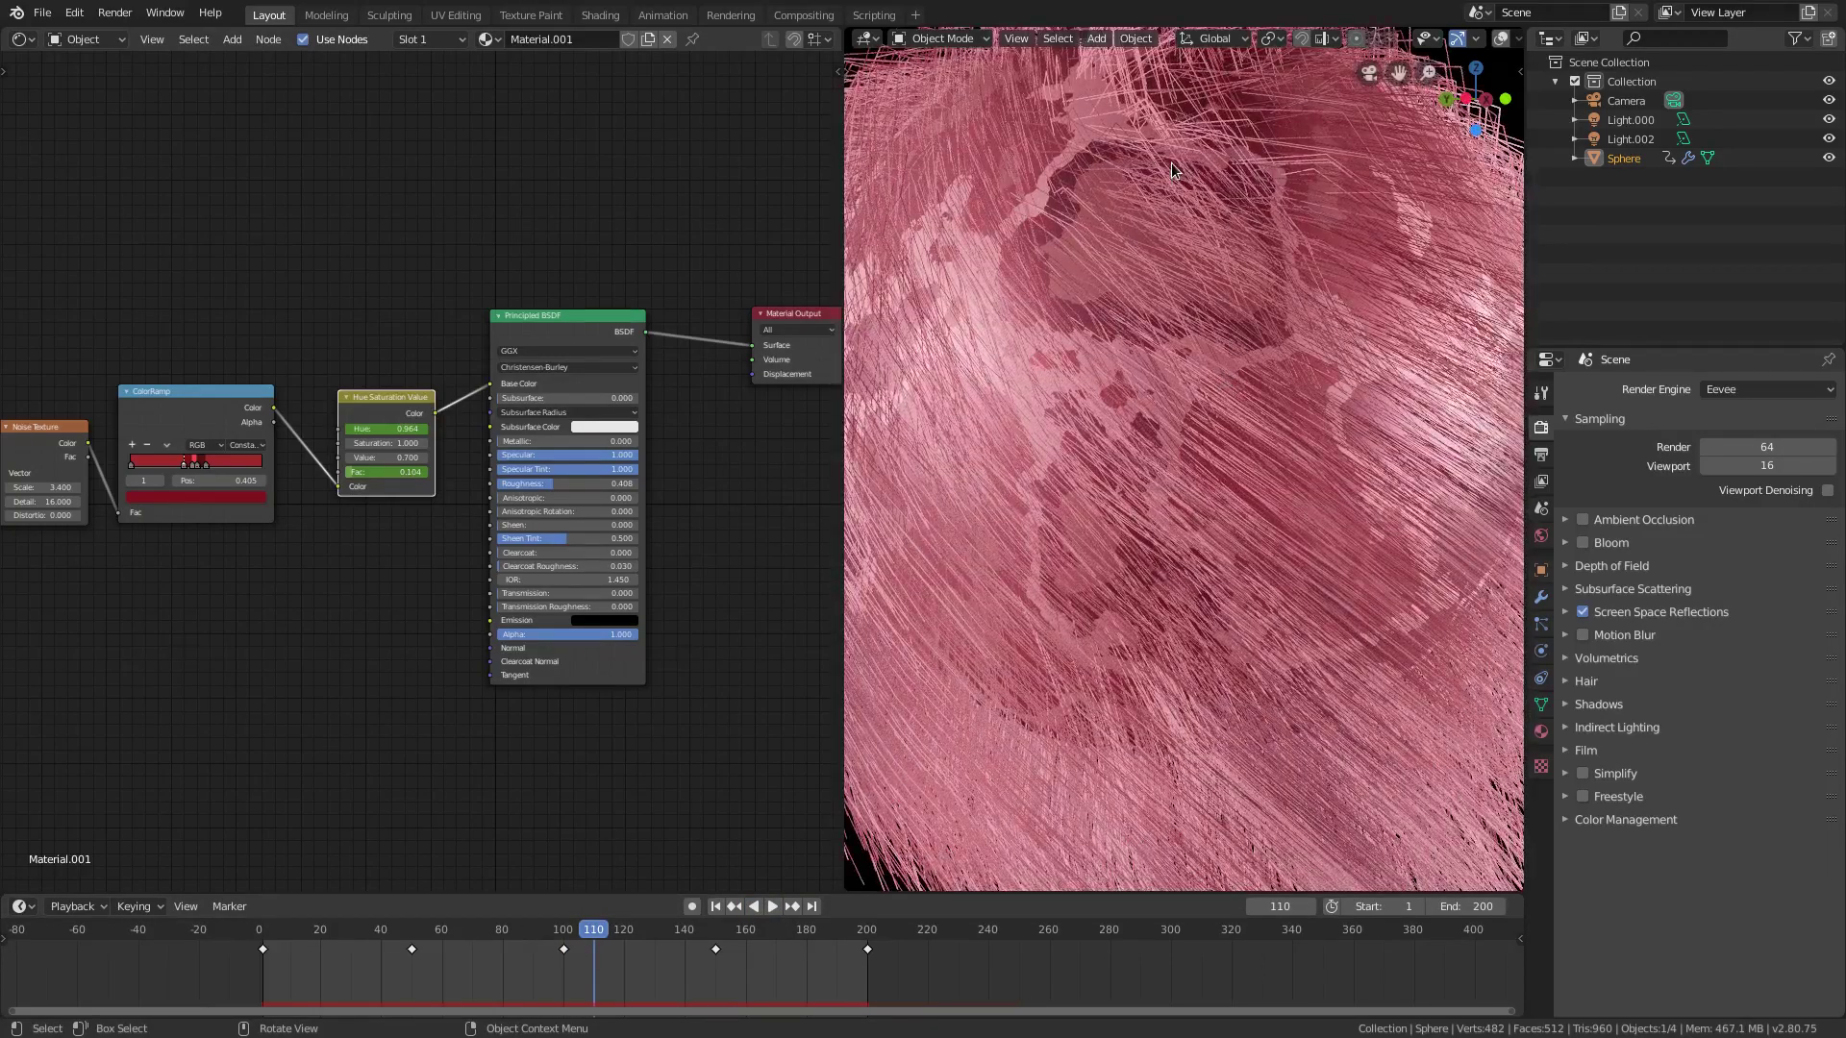
pyautogui.scroll(-3, 1004, 314)
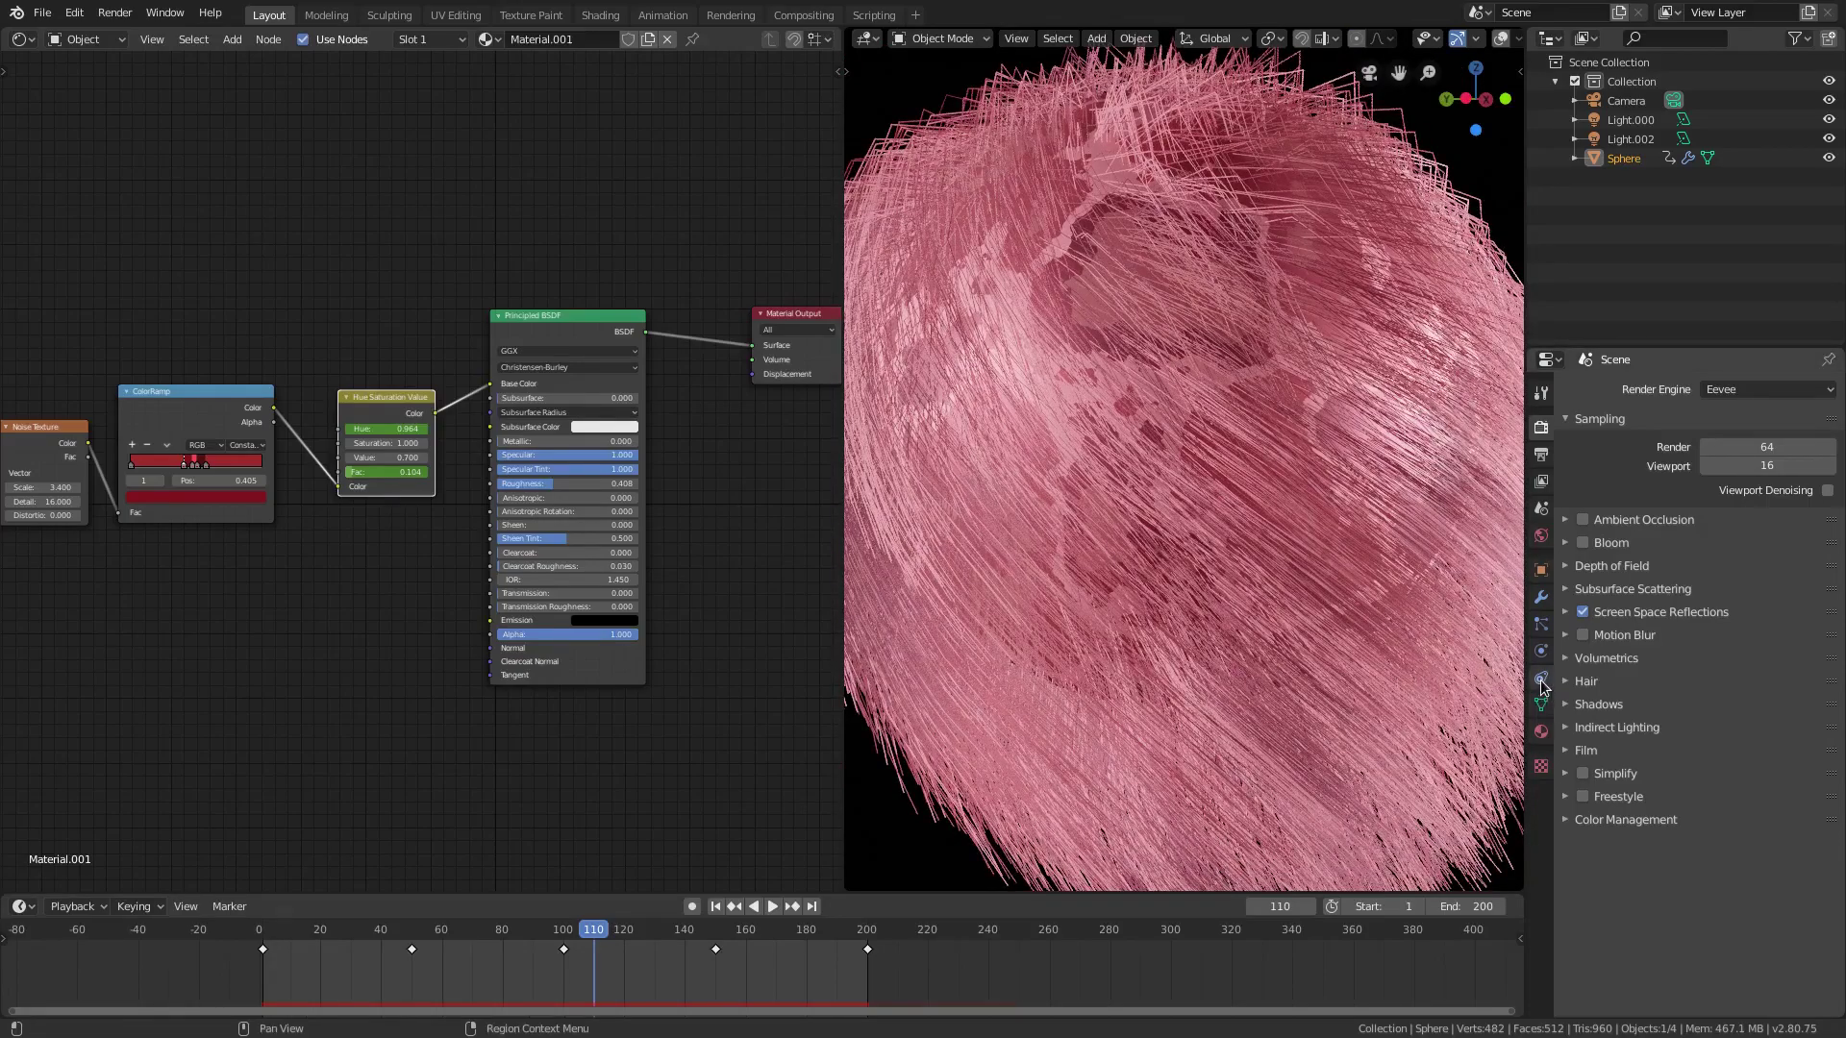
# Raise the particle Children Display Amount from 10 to 100 for denser fur
pyautogui.click(1541, 624)
pyautogui.click(1541, 705)
pyautogui.click(1541, 623)
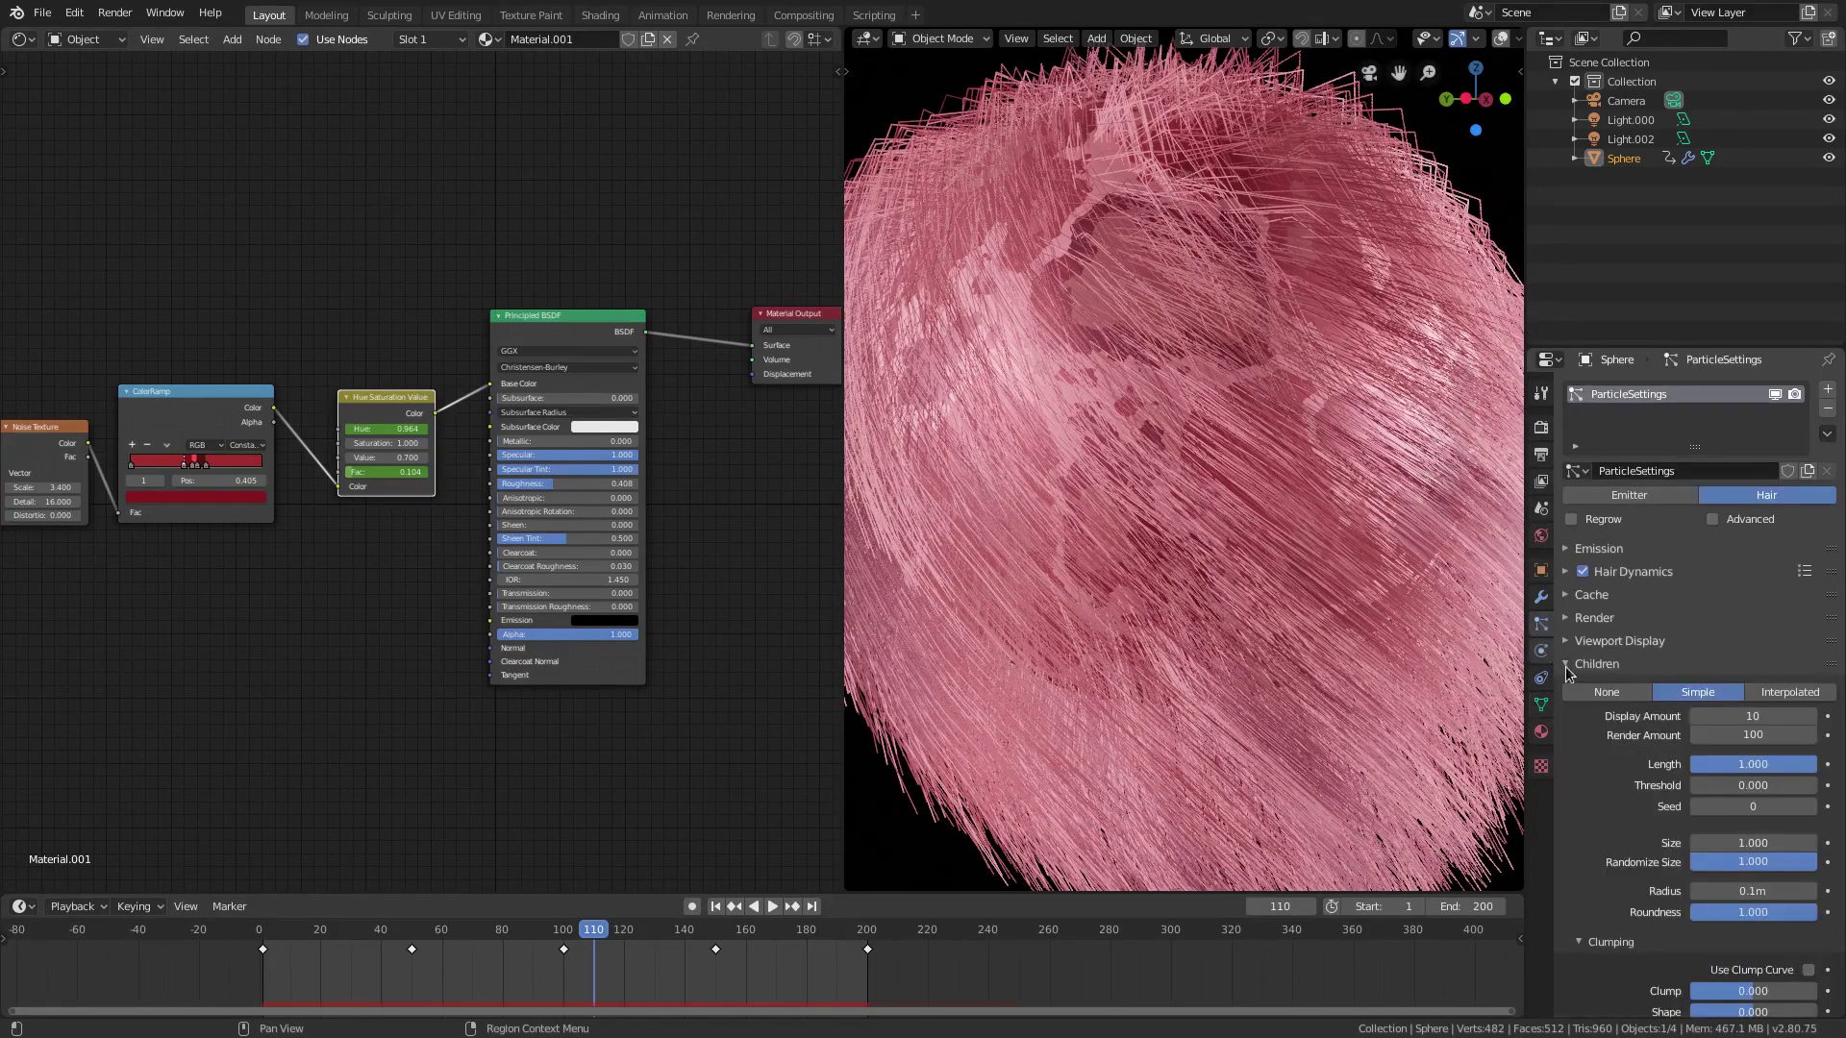
pyautogui.scroll(-5, 1566, 670)
pyautogui.click(1772, 523)
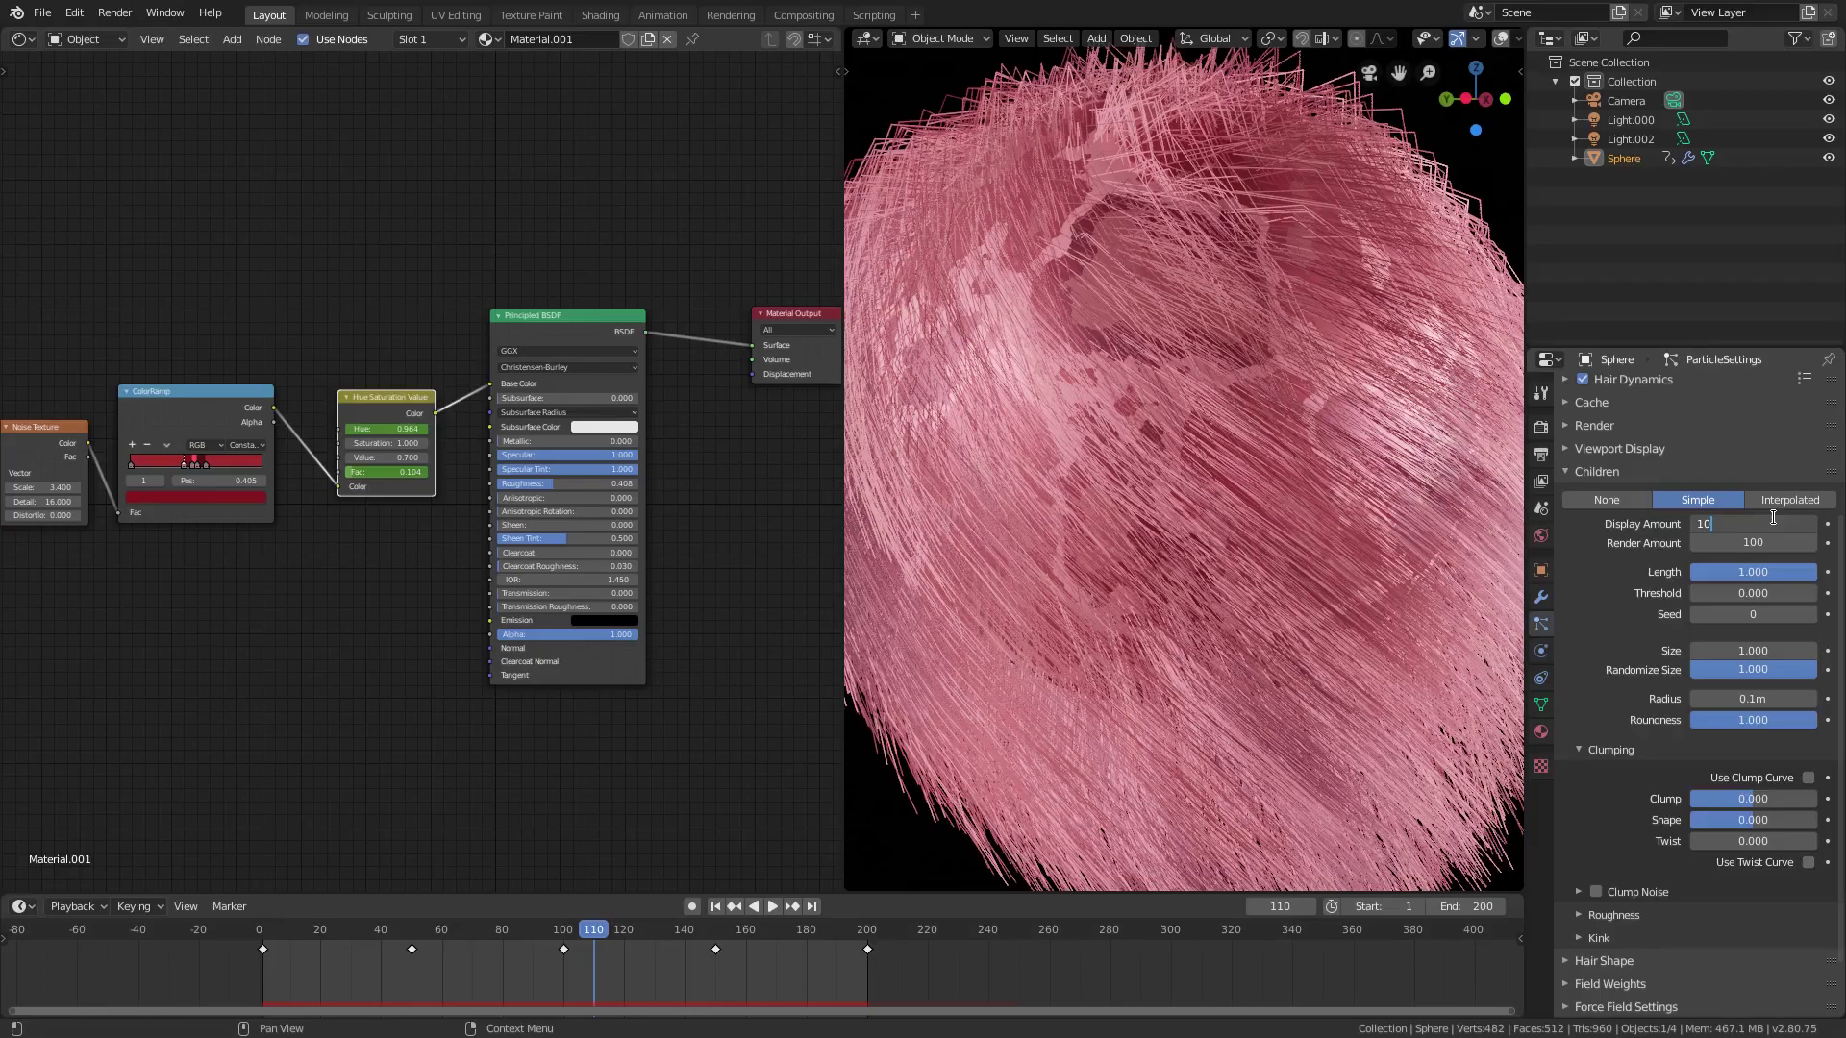
pyautogui.write('0')
pyautogui.press('Return')
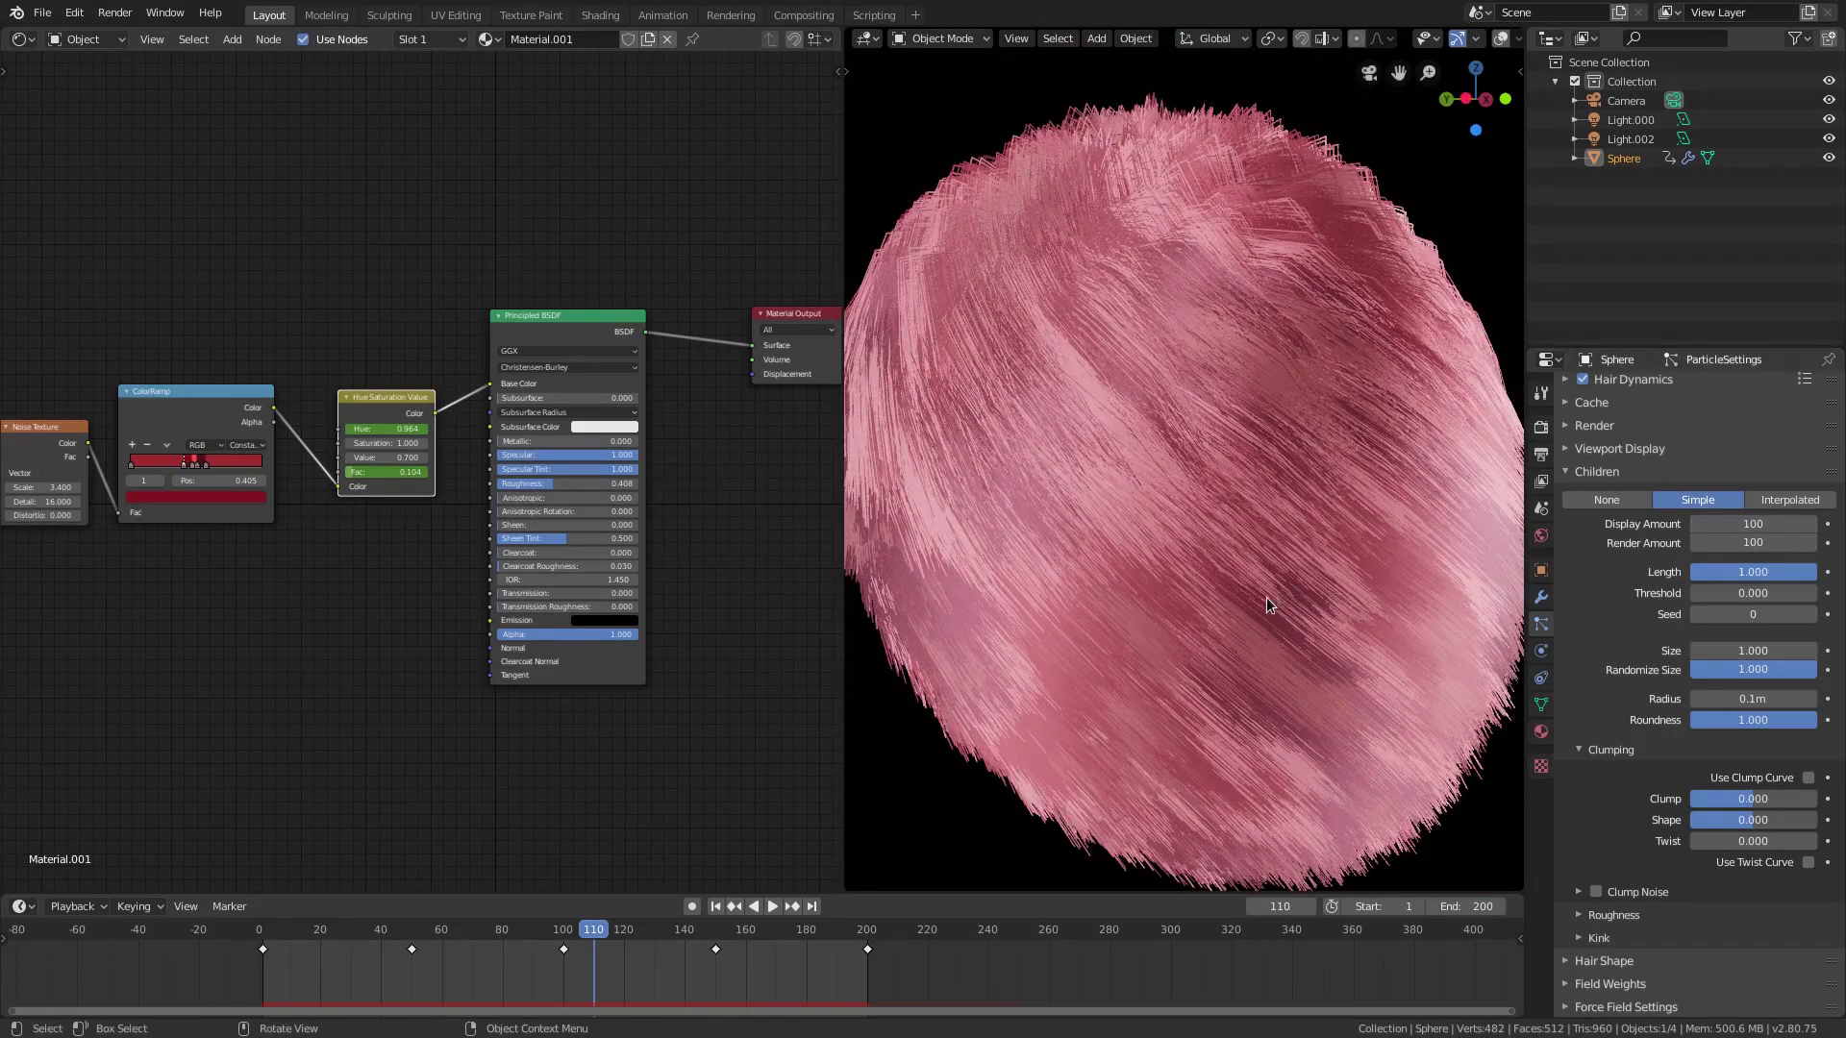
pyautogui.scroll(-3, 1259, 591)
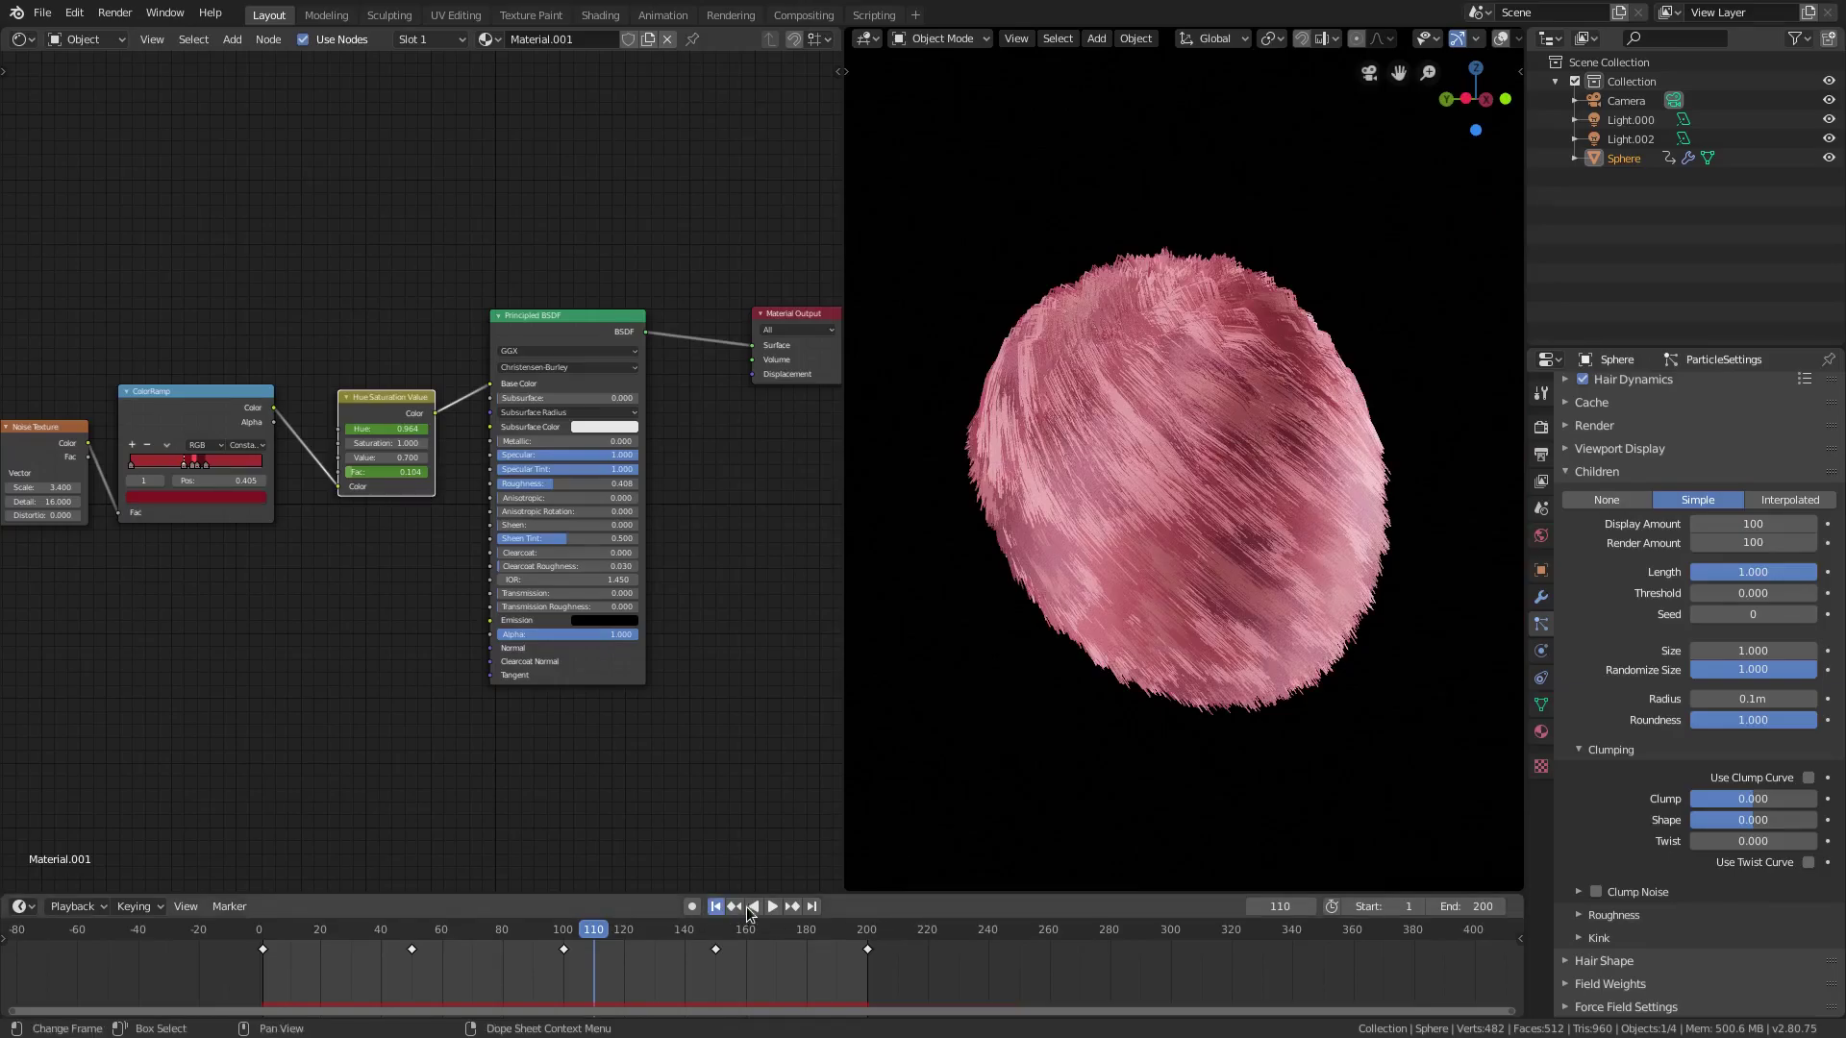
# Replay the animation from the start, then return to the beginning
pyautogui.click(716, 907)
pyautogui.click(772, 906)
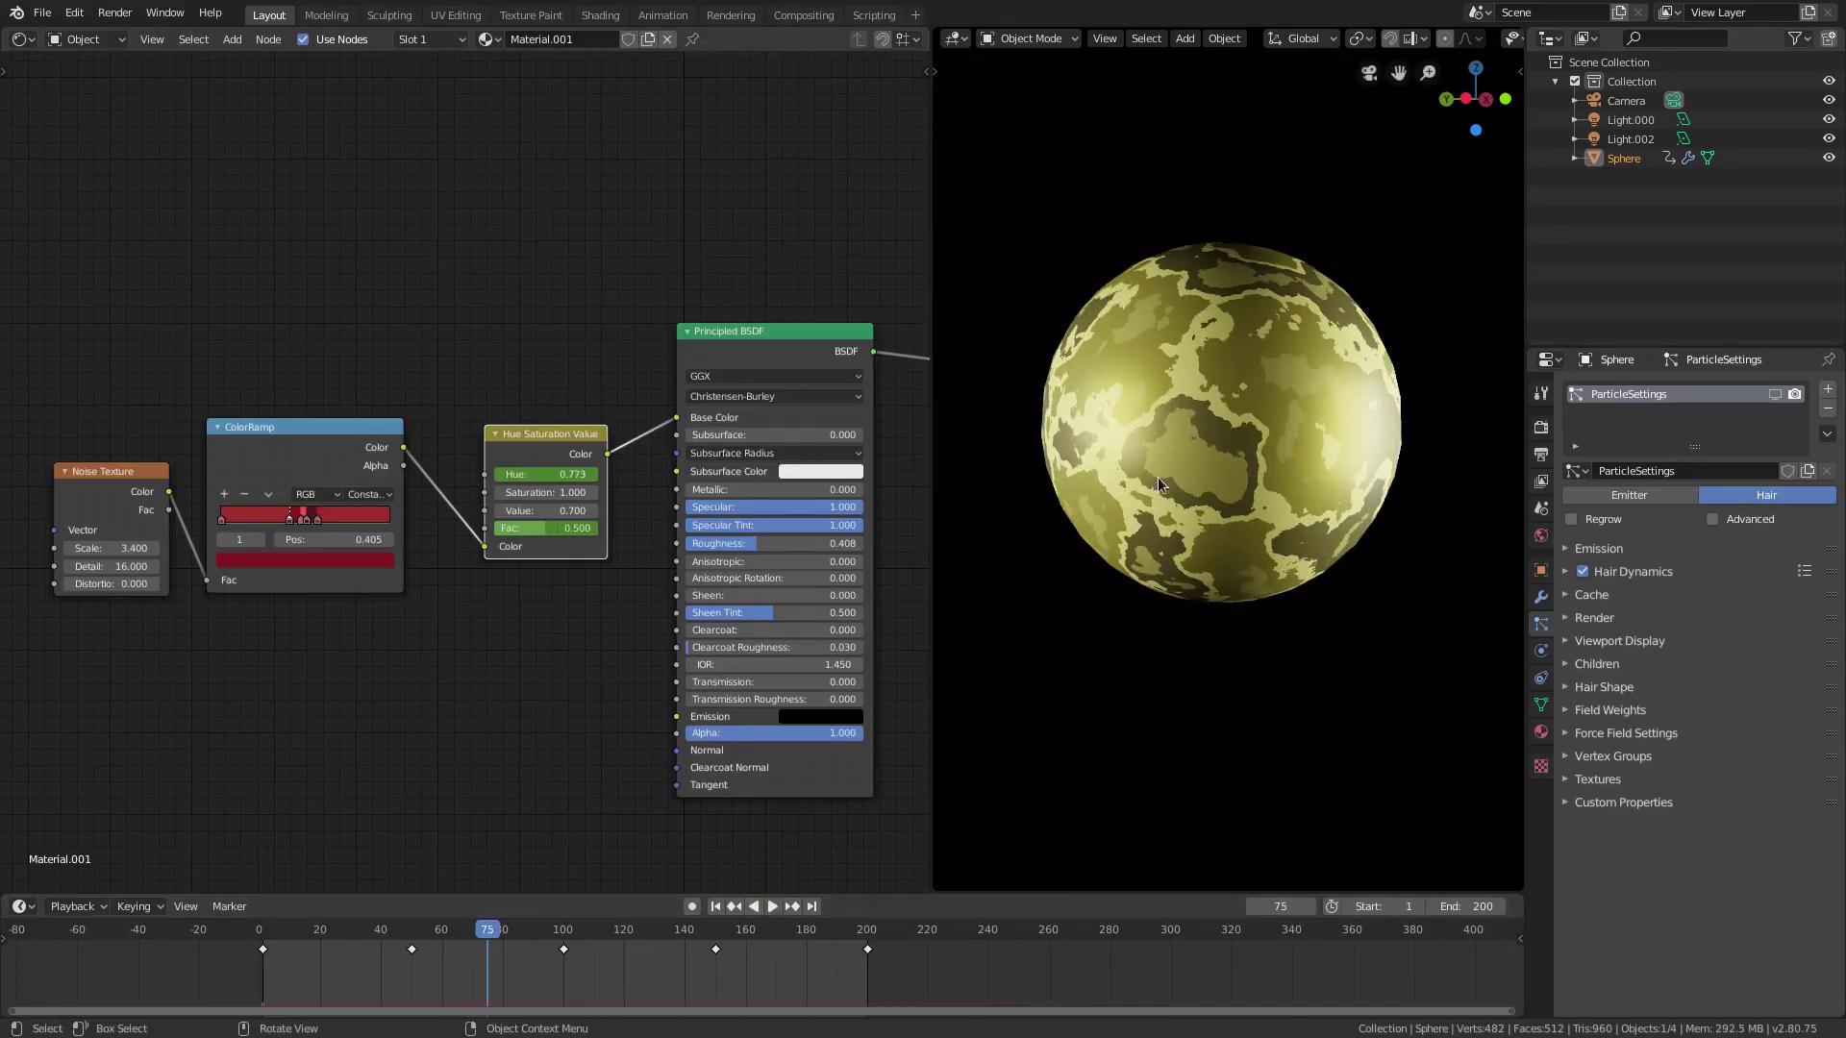
pyautogui.click(266, 942)
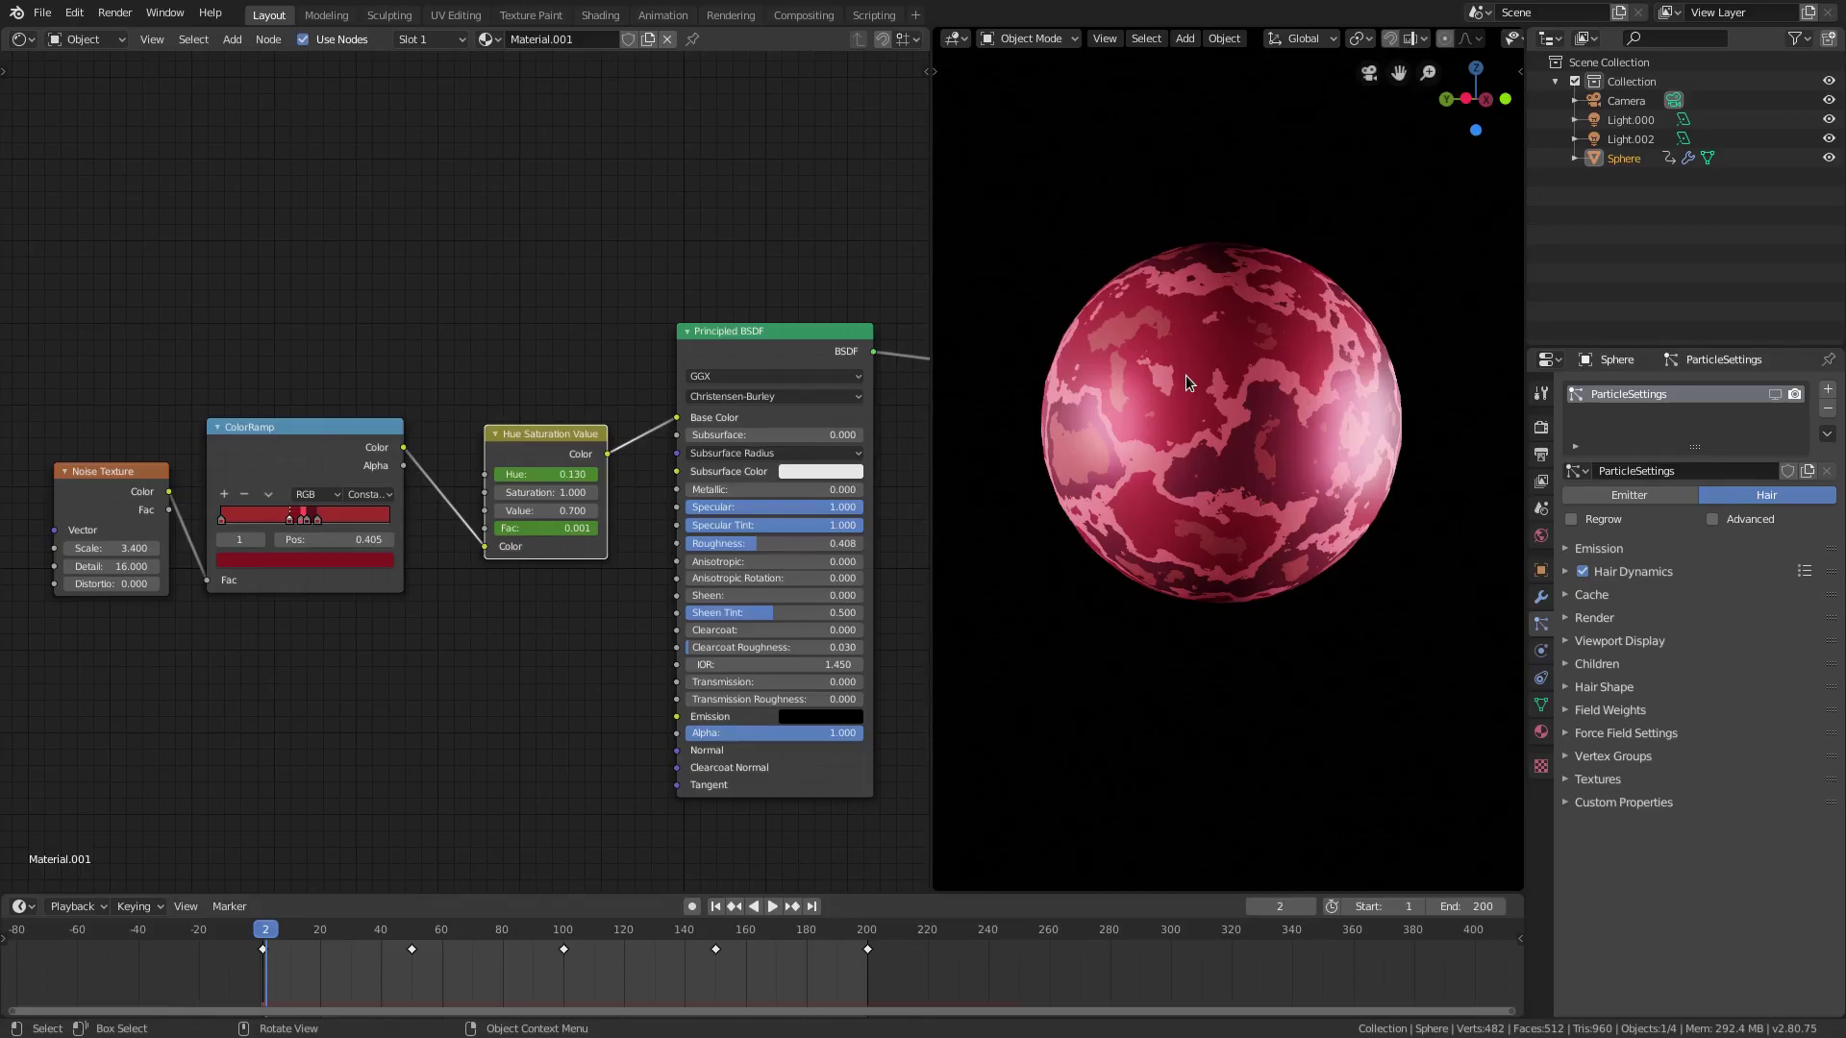
# Insert a Scaling keyframe on the sphere and play the animation up to frame 96
pyautogui.press('i')
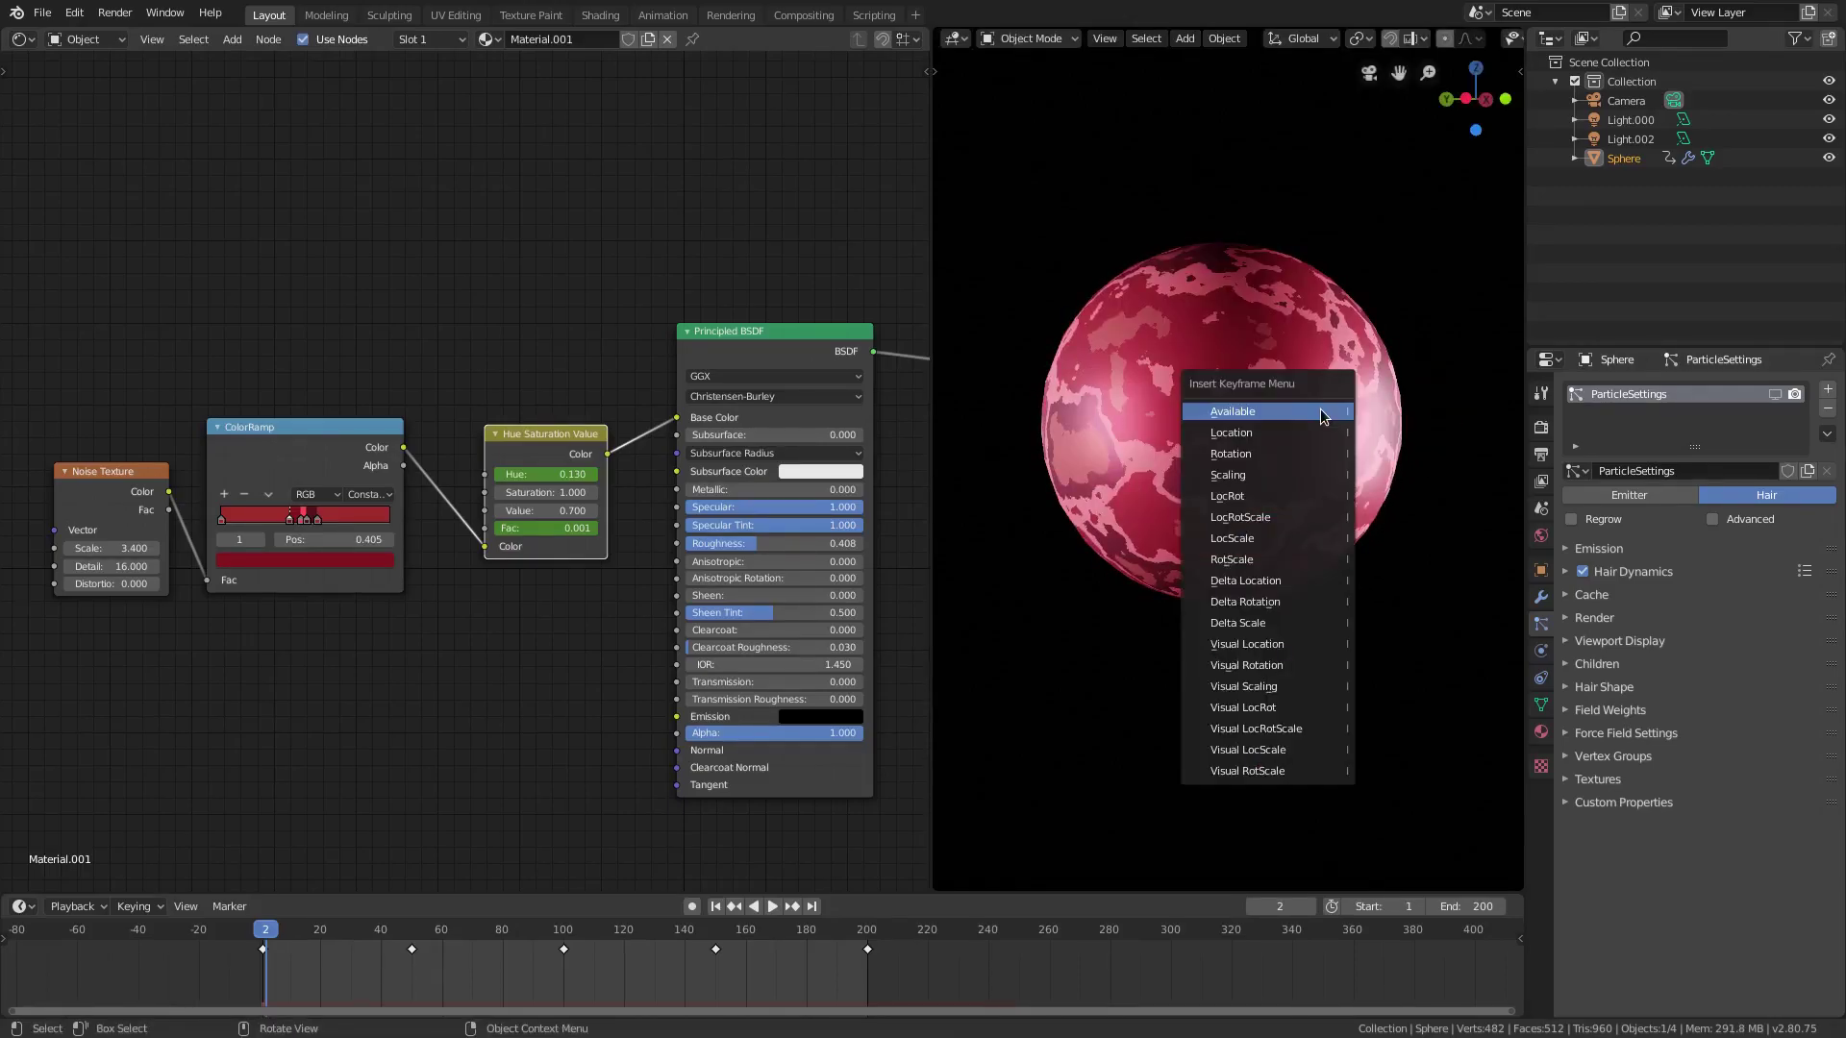
pyautogui.click(1237, 471)
pyautogui.press('space')
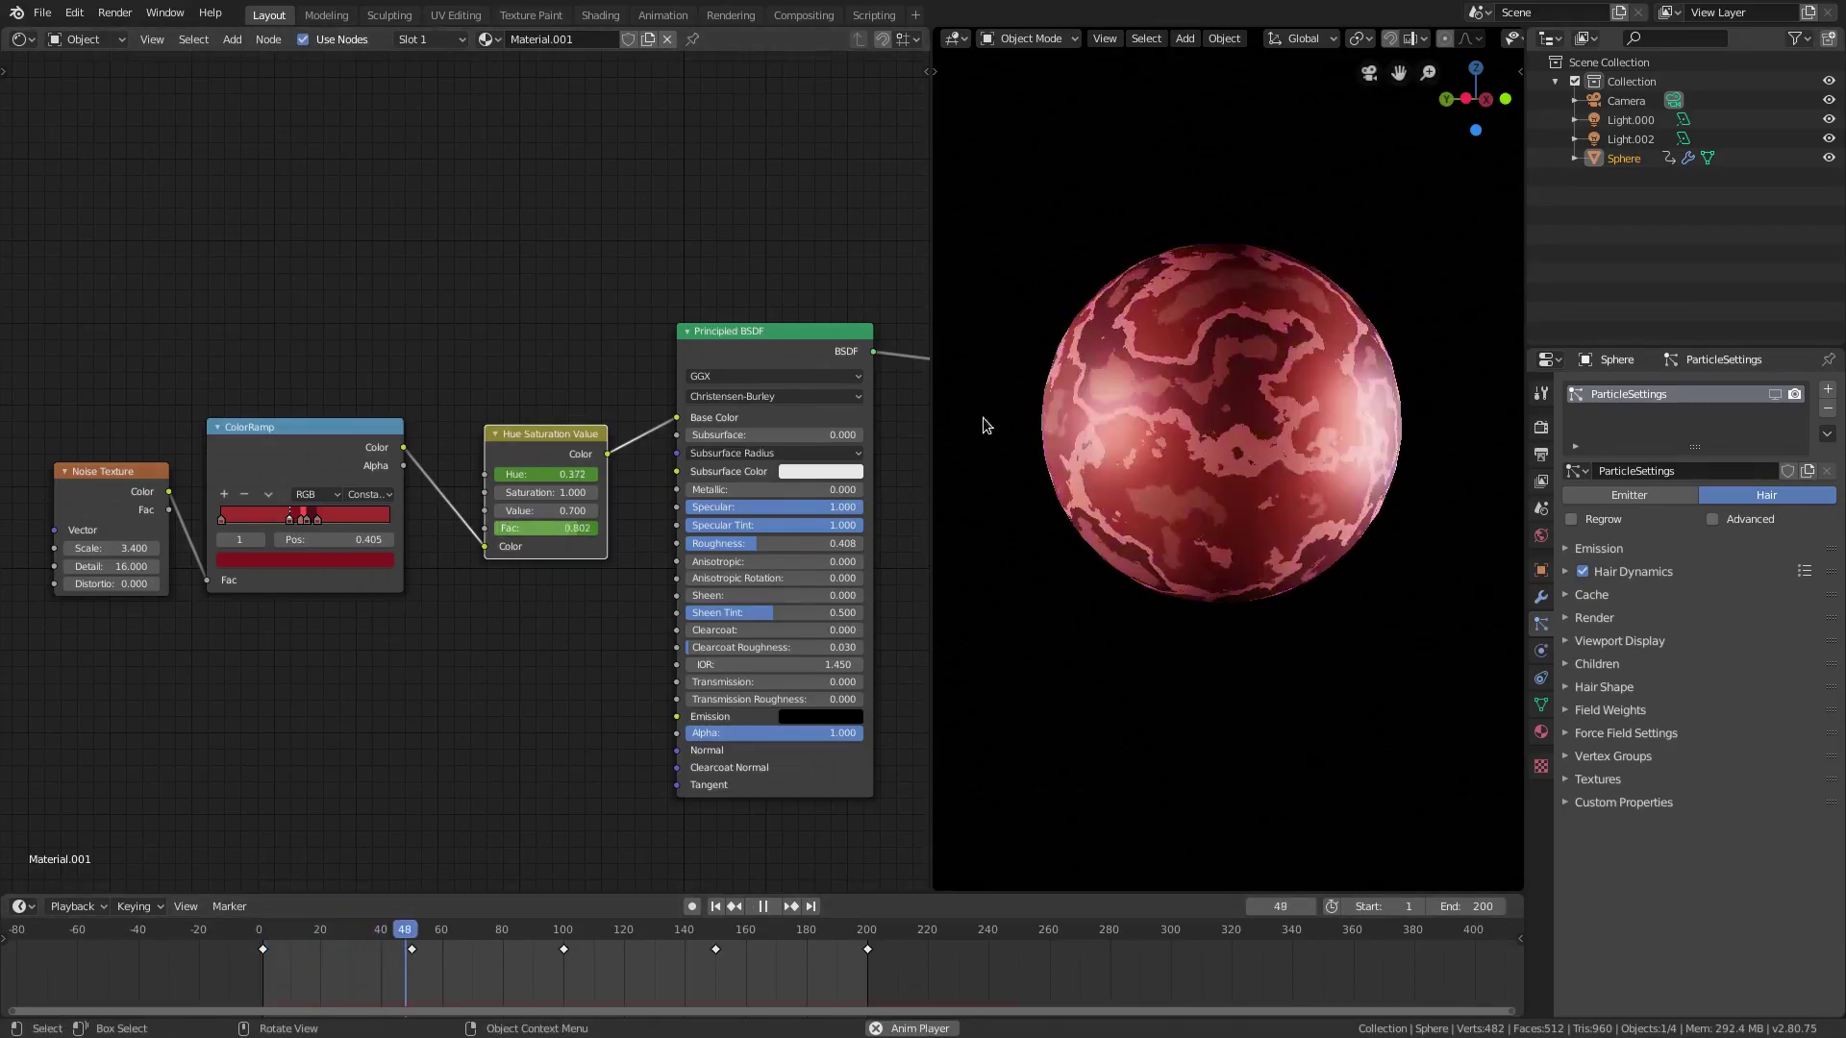
pyautogui.press('space')
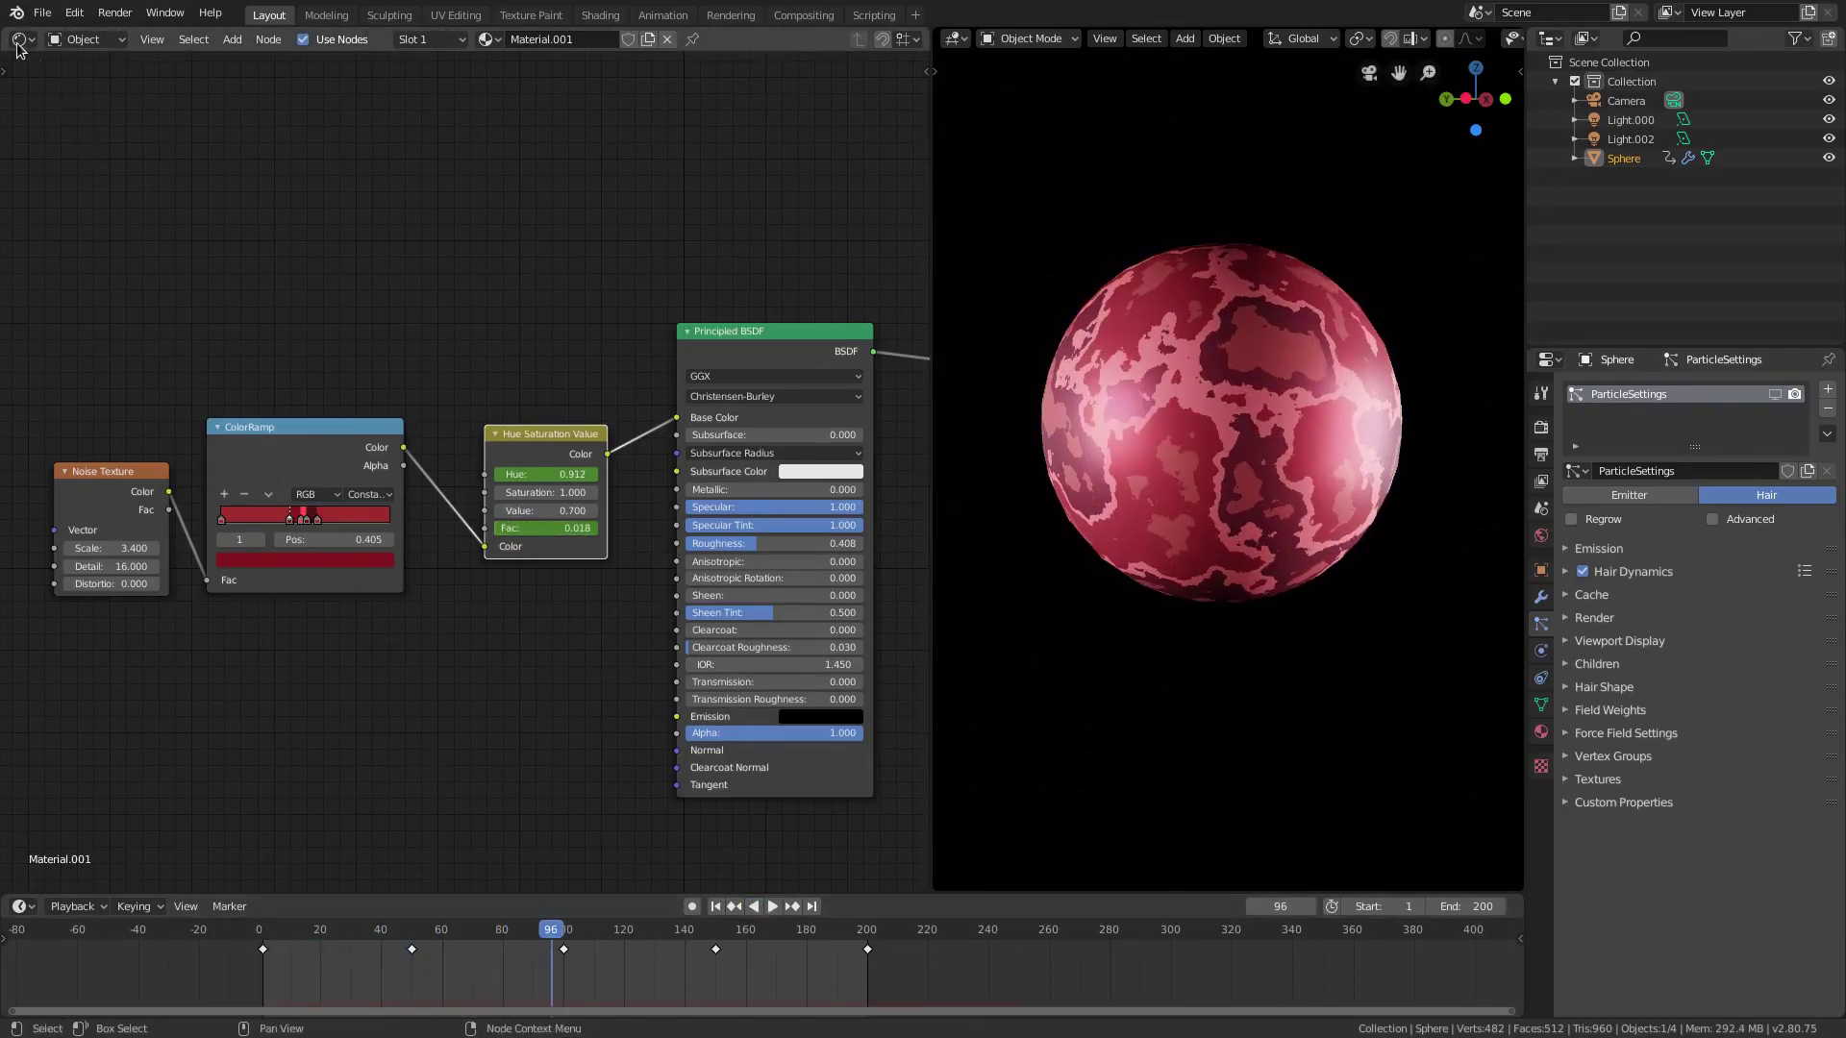
pyautogui.click(23, 39)
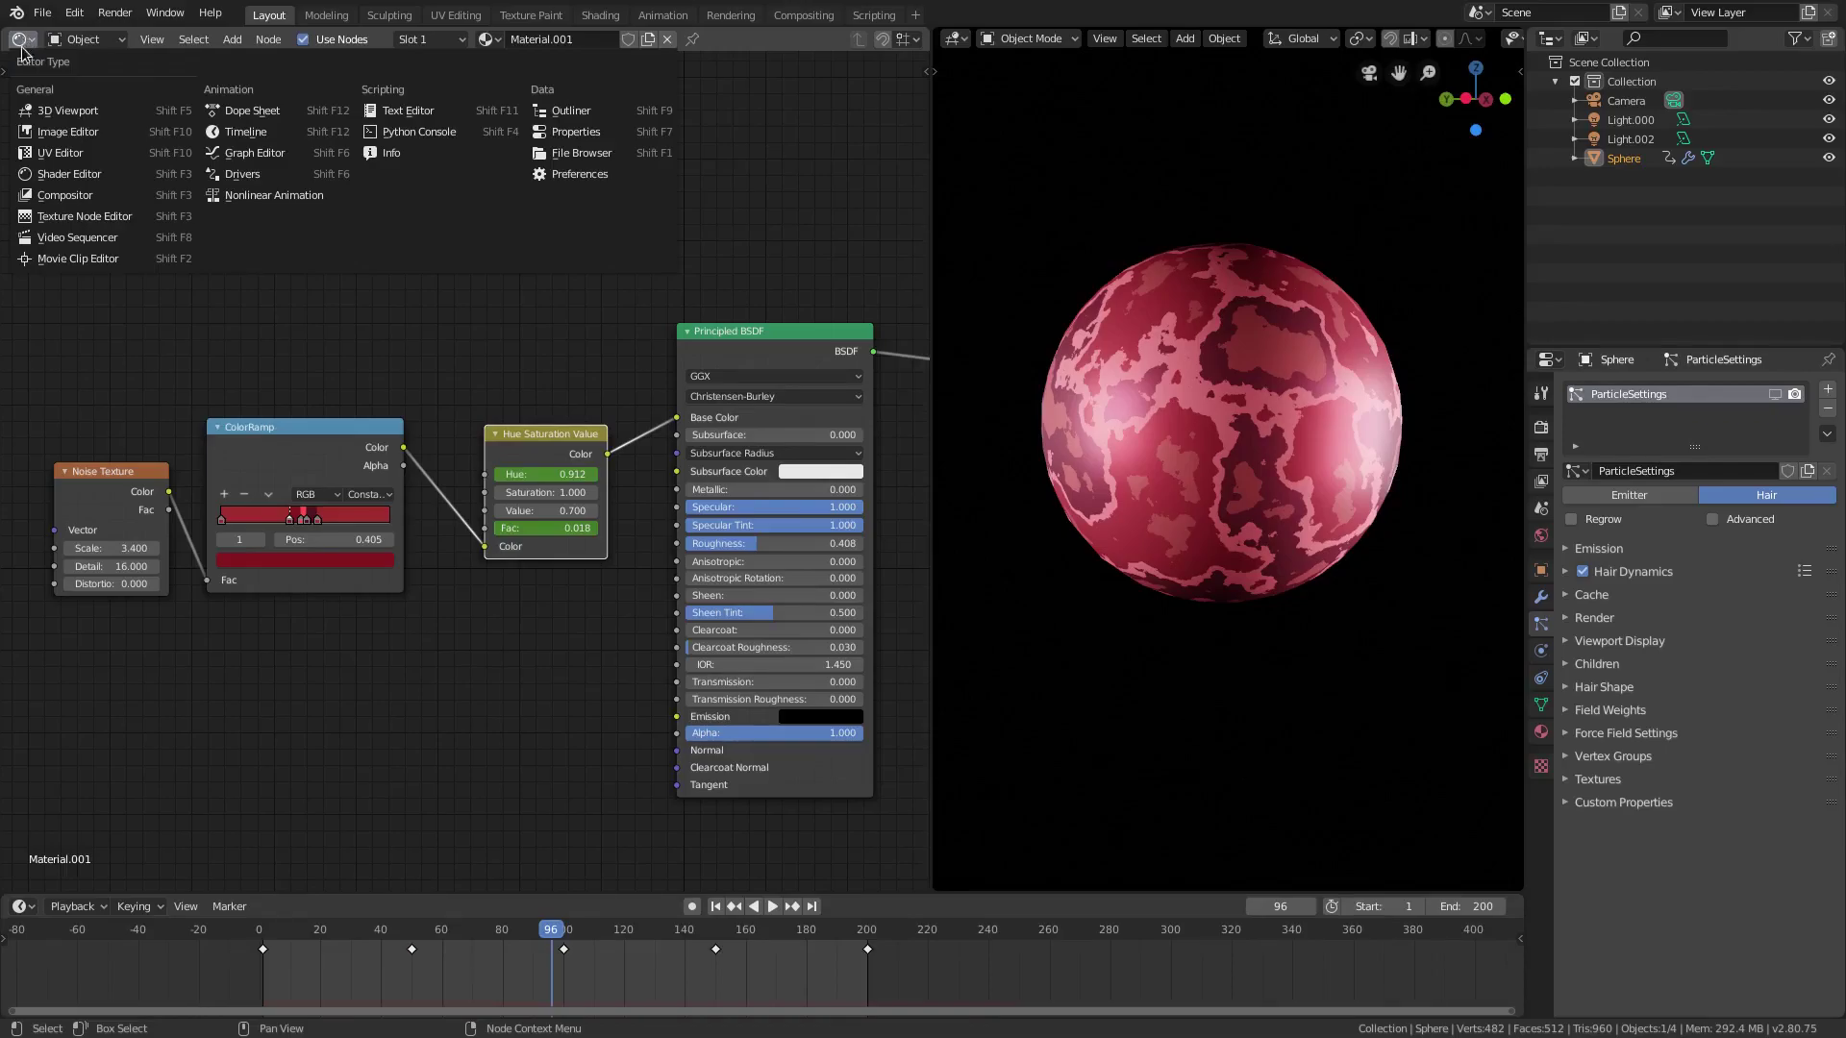
pyautogui.click(69, 174)
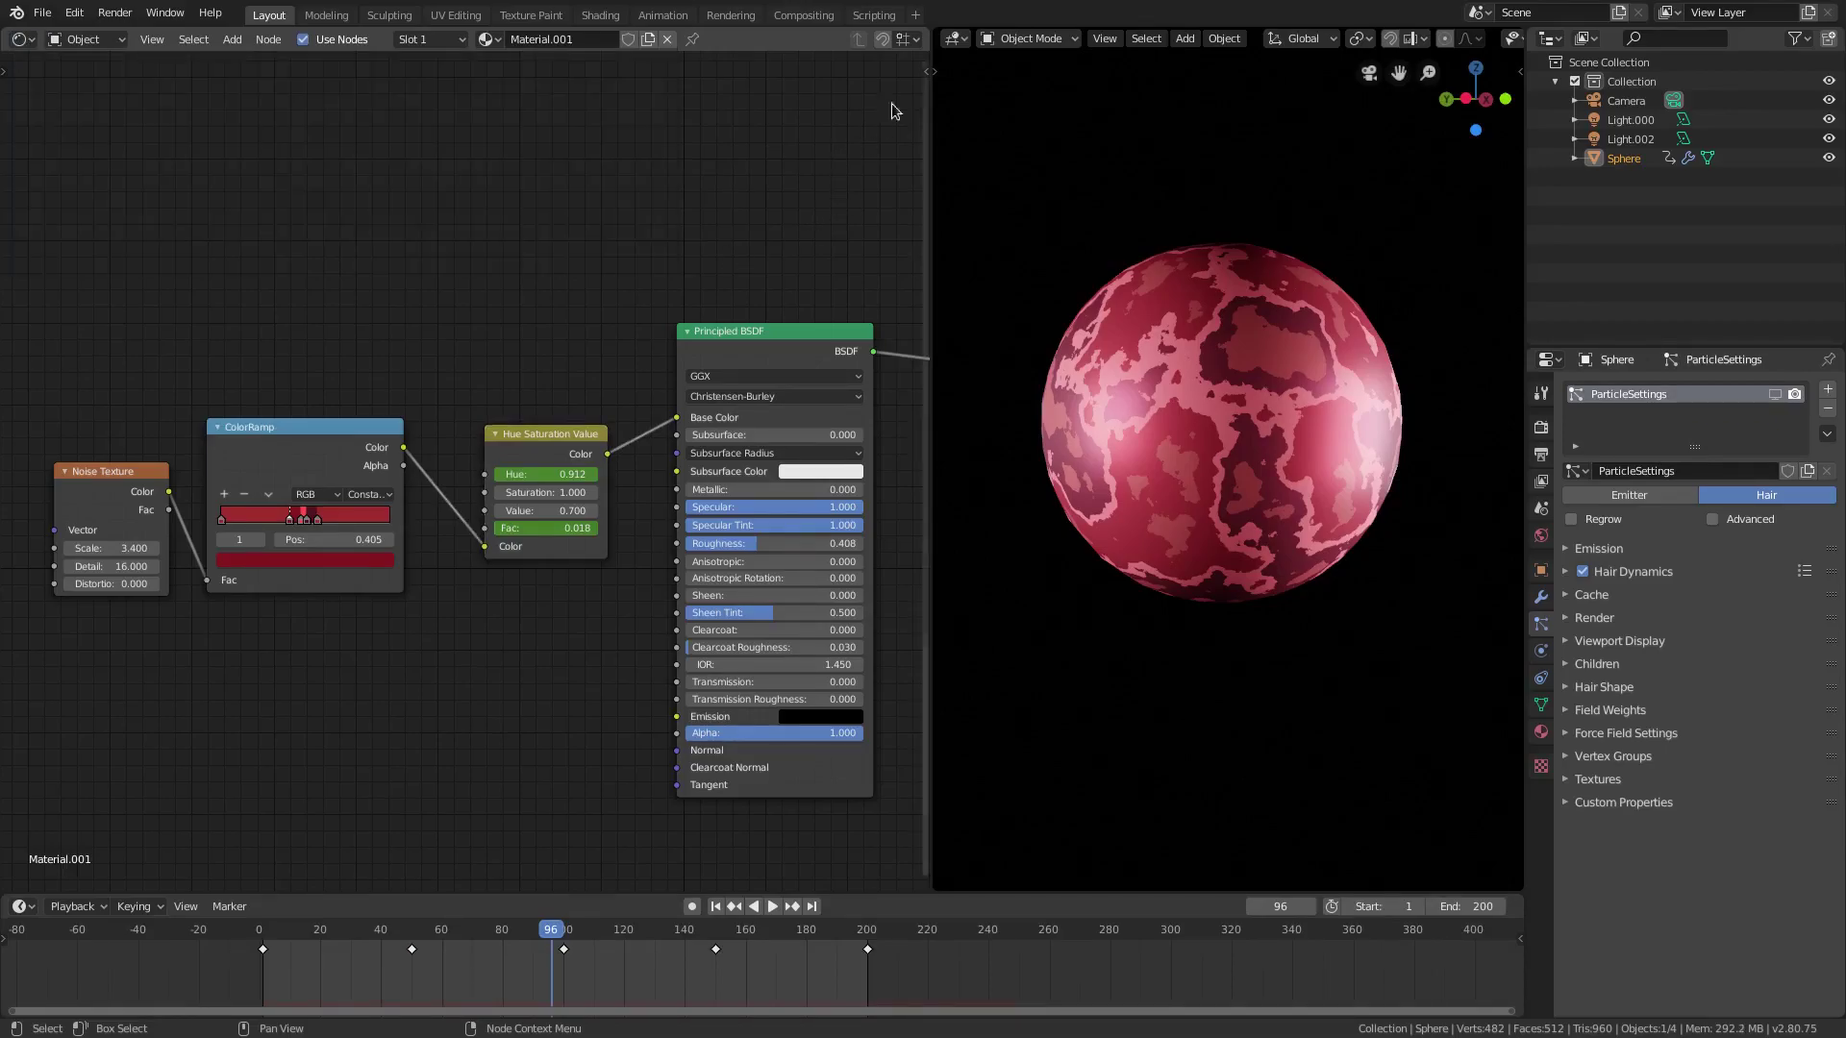
pyautogui.moveTo(937, 35); pyautogui.dragTo(1171, 61)
pyautogui.click(956, 39)
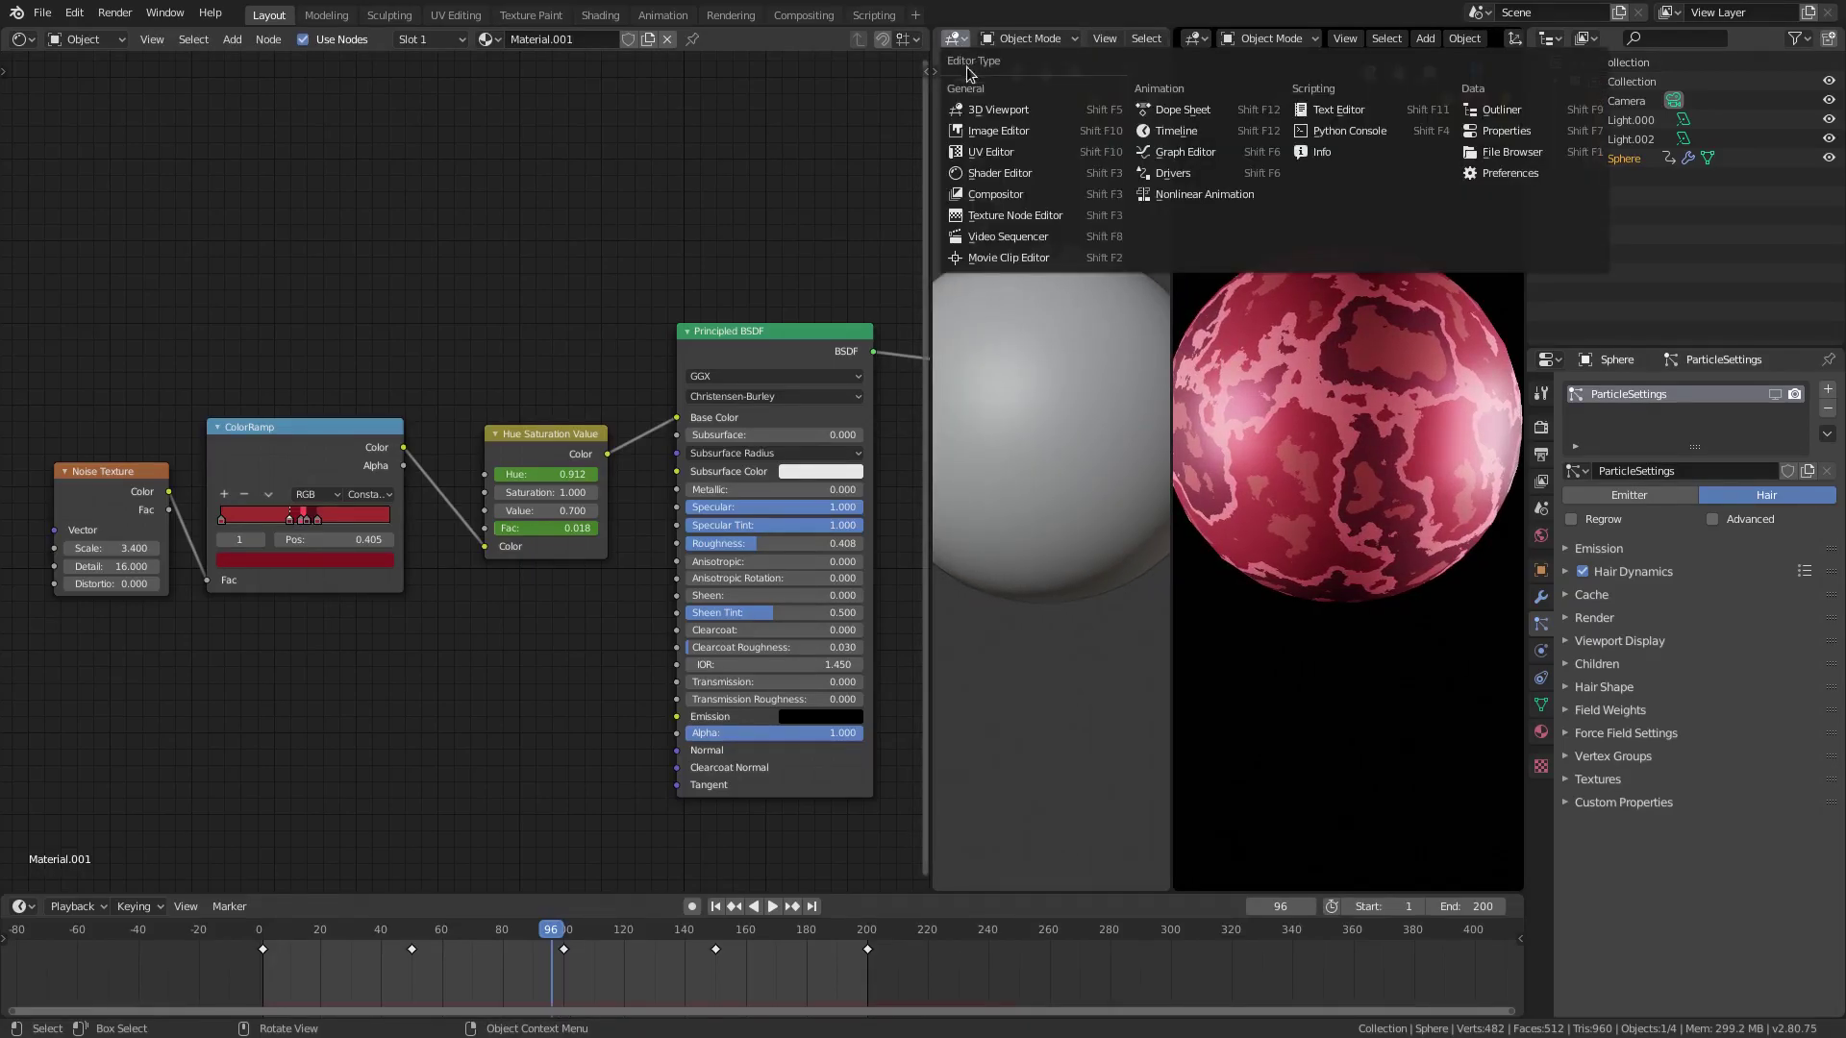
pyautogui.moveTo(1174, 35); pyautogui.dragTo(1057, 144)
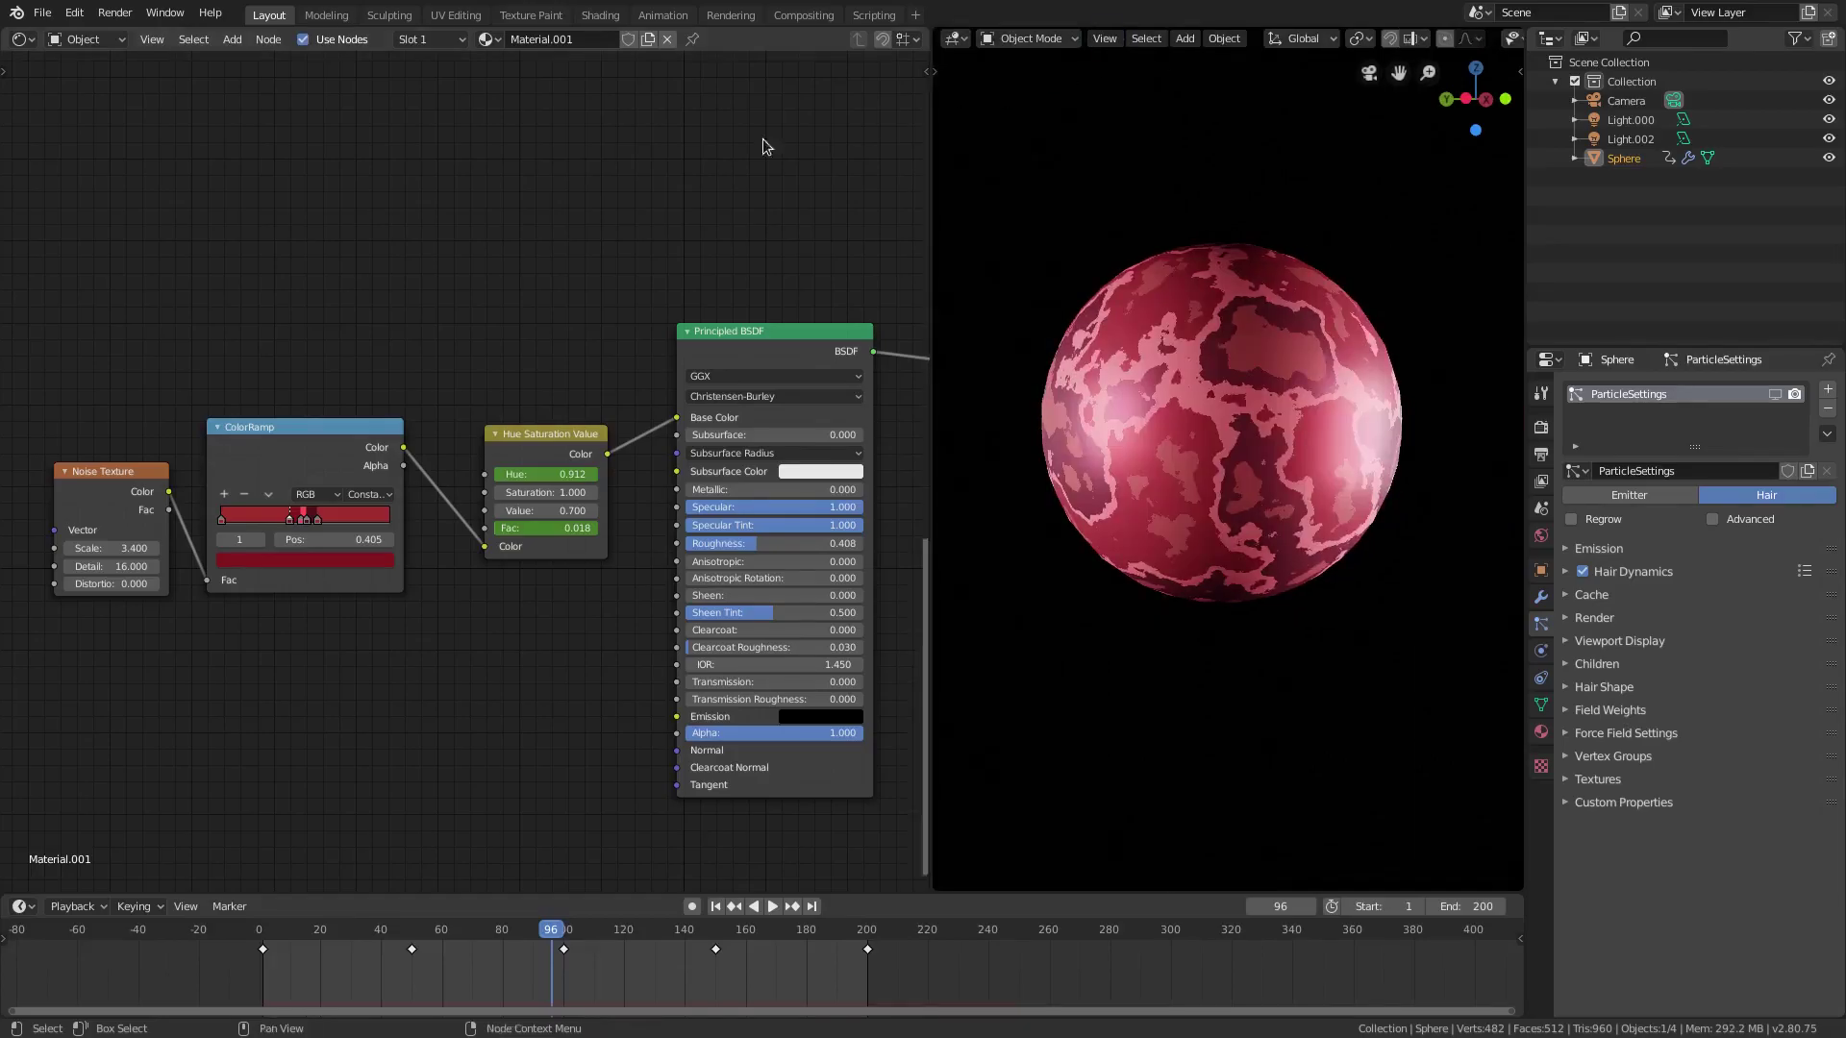
pyautogui.keyDown('ctrl'); pyautogui.scroll(-5, 577, 469); pyautogui.keyUp('ctrl')
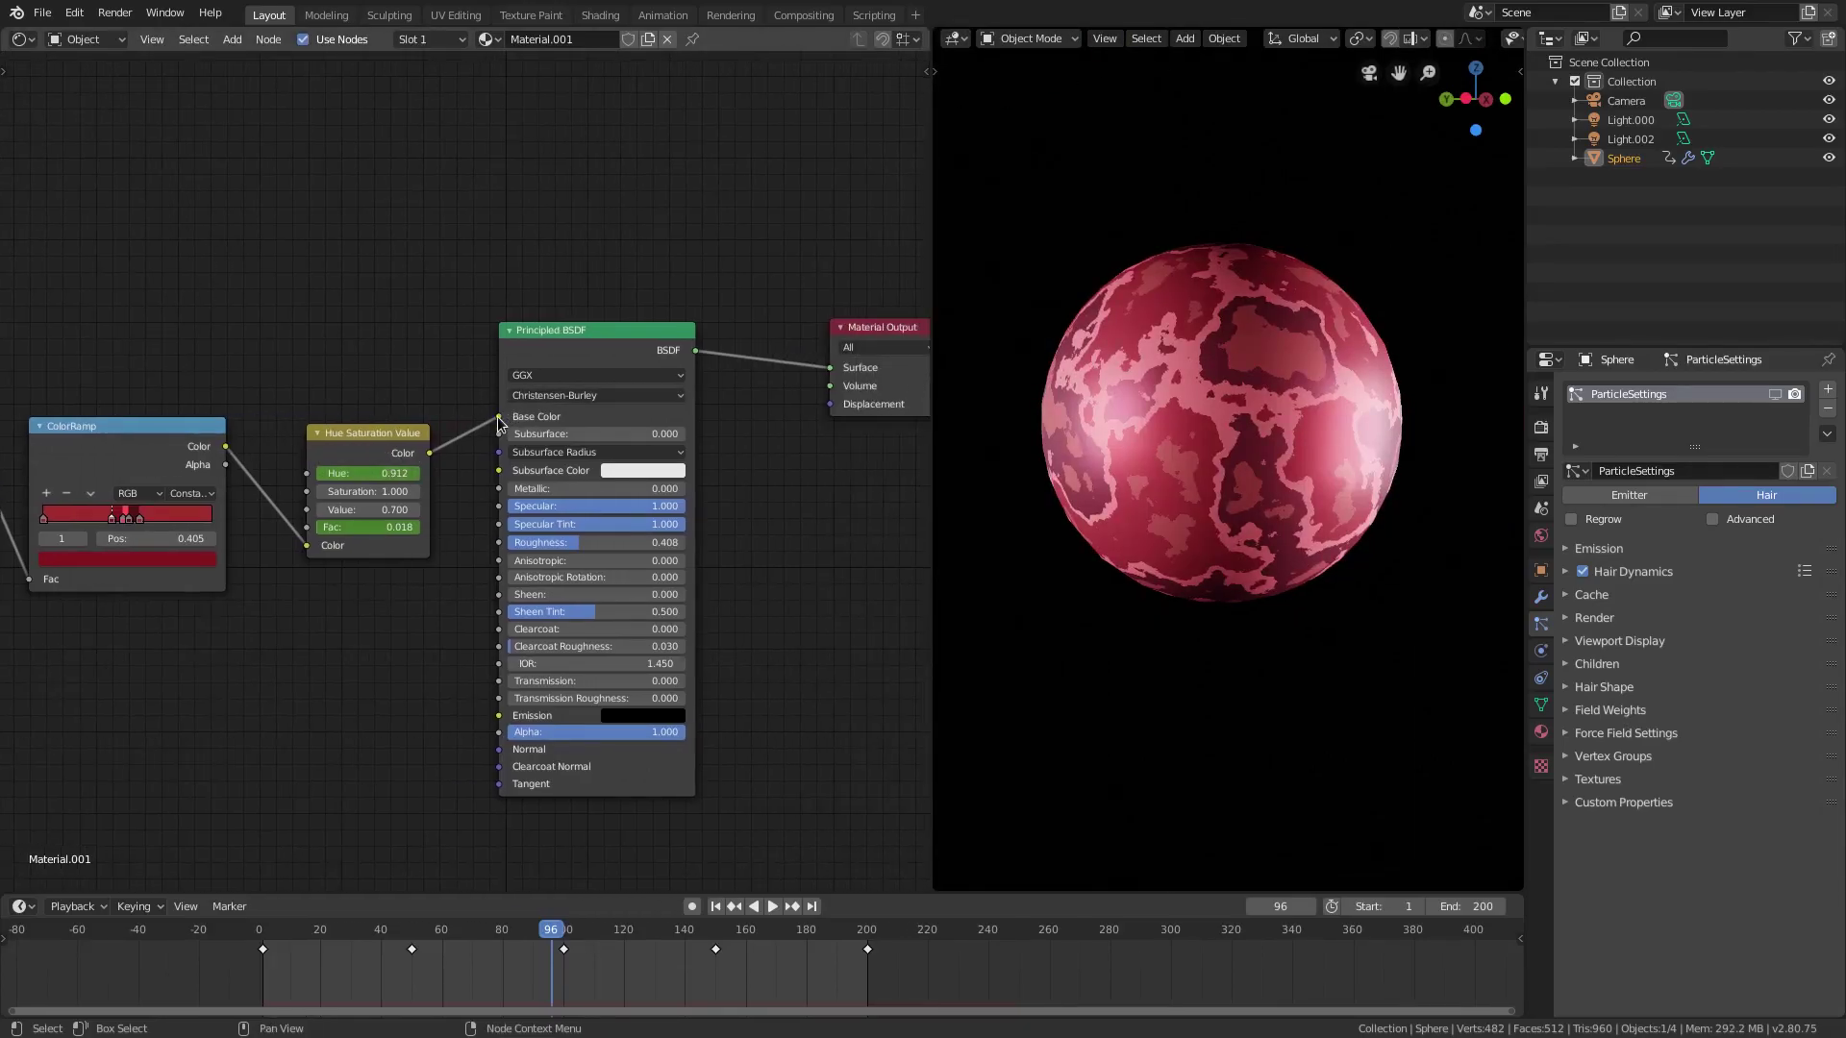
# Unlink the Hue/Saturation colour from Base Color and zero Sheen Tint and Clearcoat Roughness
pyautogui.moveTo(498, 416); pyautogui.dragTo(469, 438)
pyautogui.keyDown('ctrl'); pyautogui.scroll(-2, 634, 615); pyautogui.keyUp('ctrl')
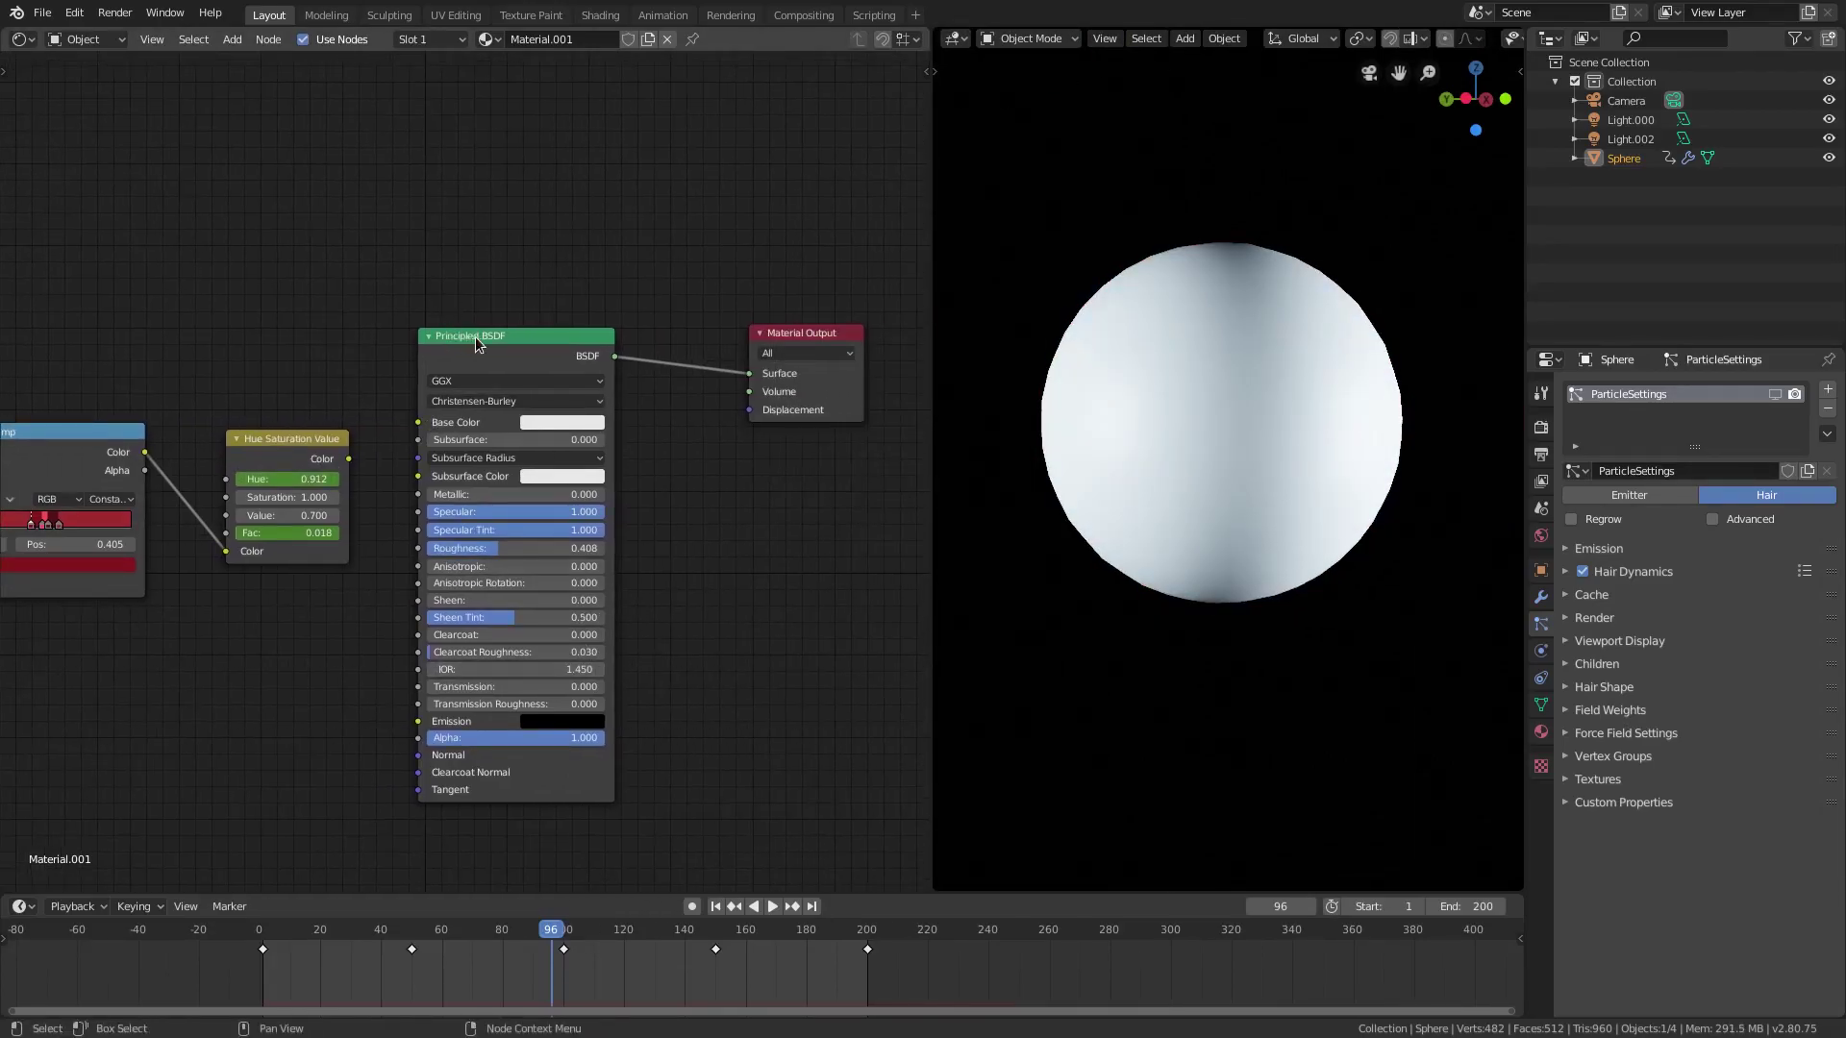
pyautogui.moveTo(476, 338); pyautogui.dragTo(508, 336)
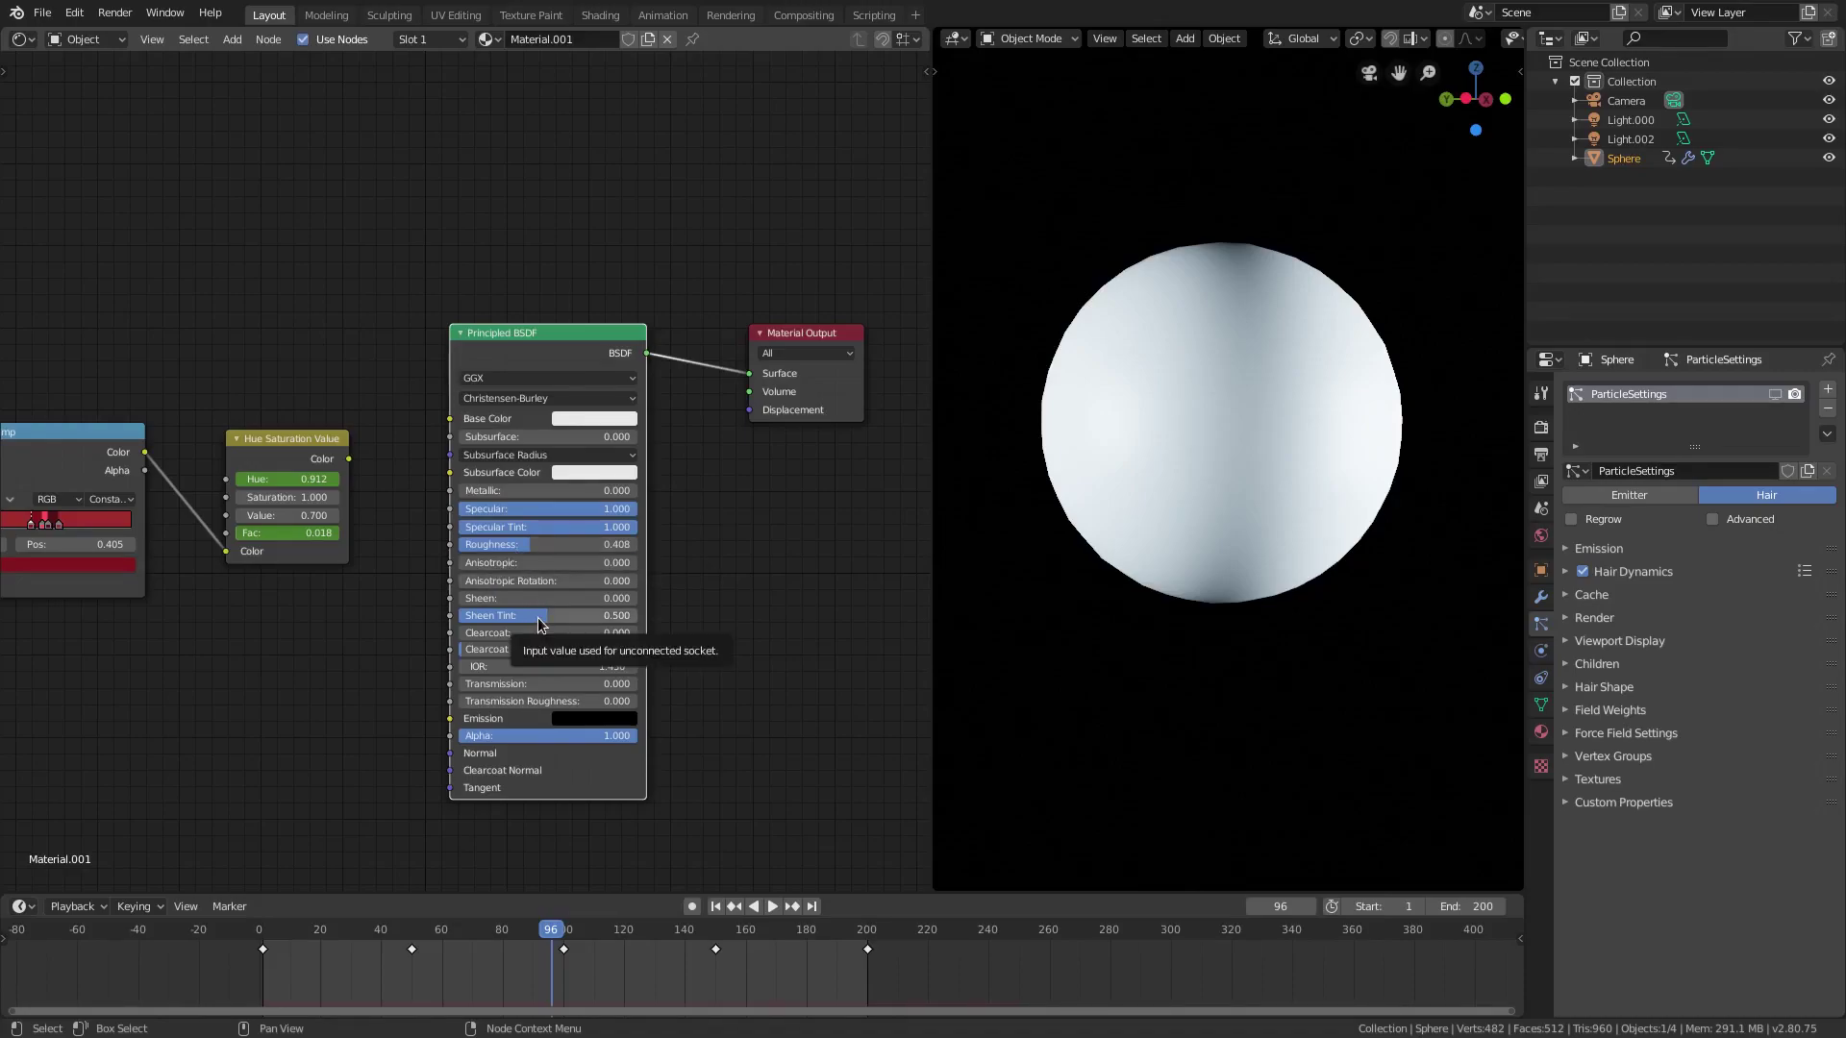
pyautogui.press('BackSpace')
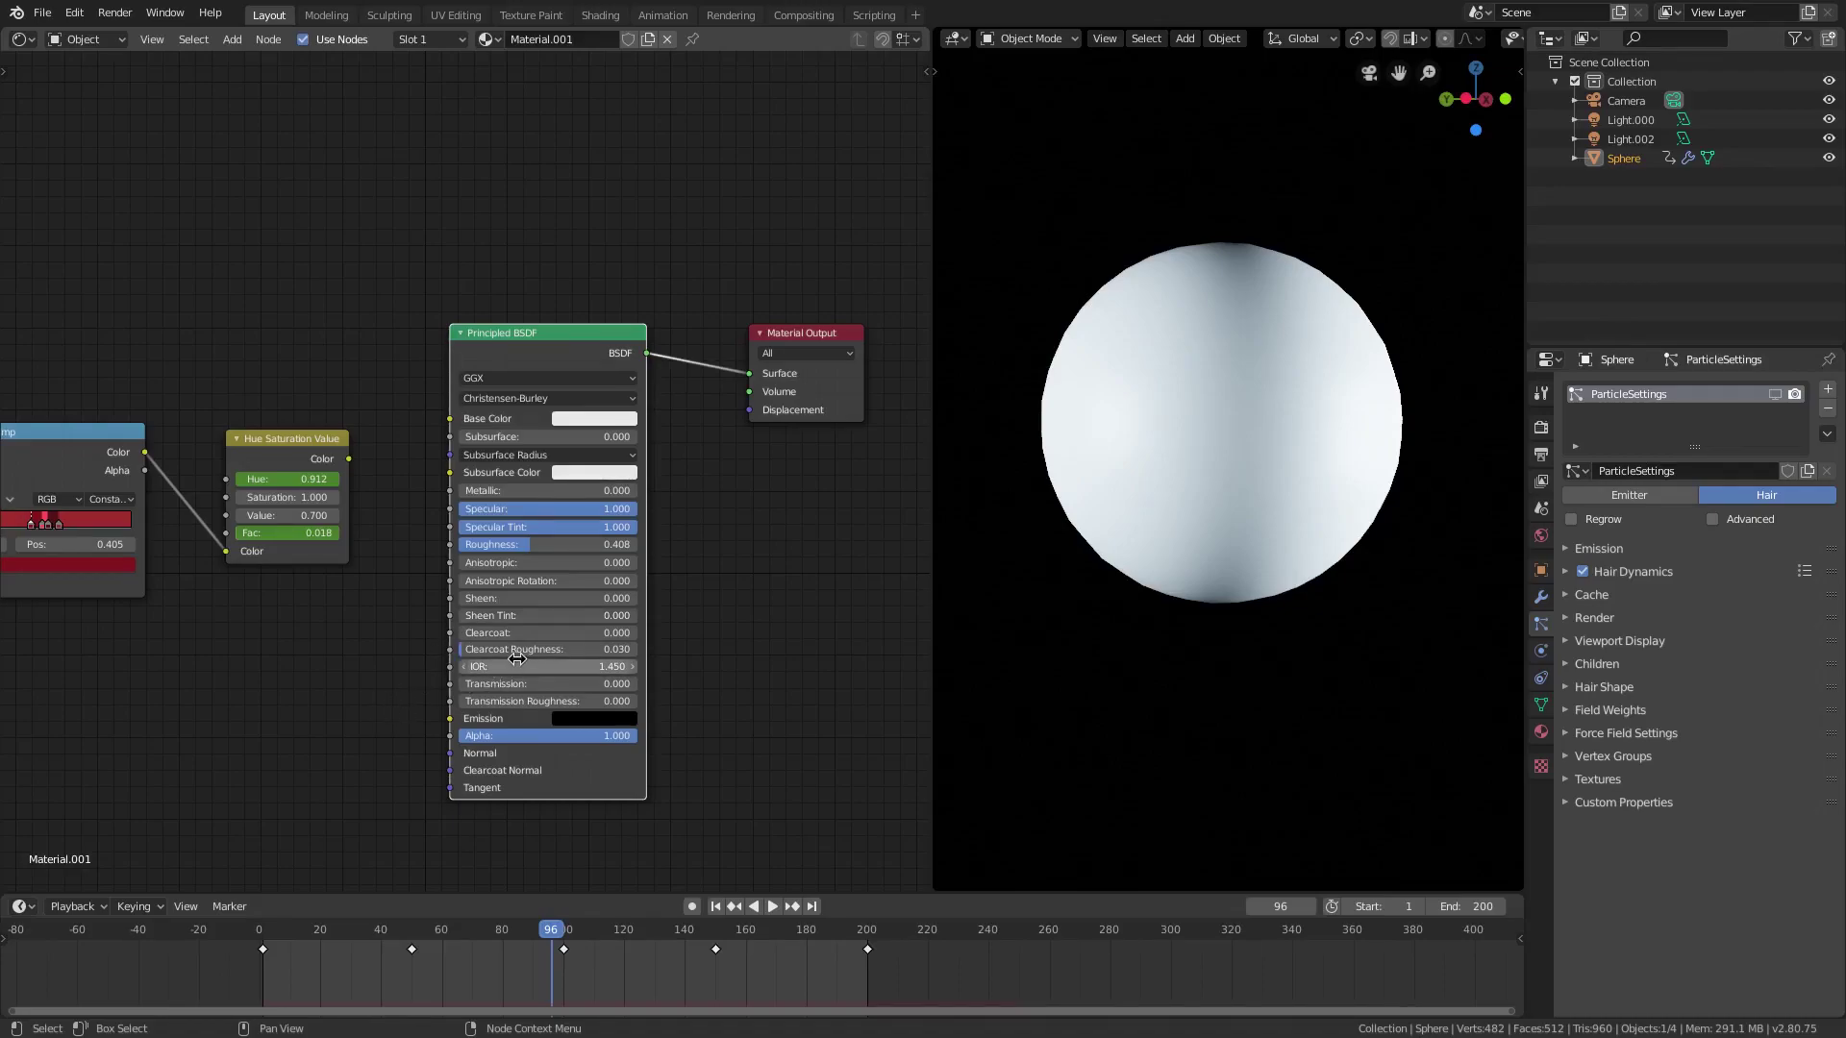
pyautogui.press('BackSpace')
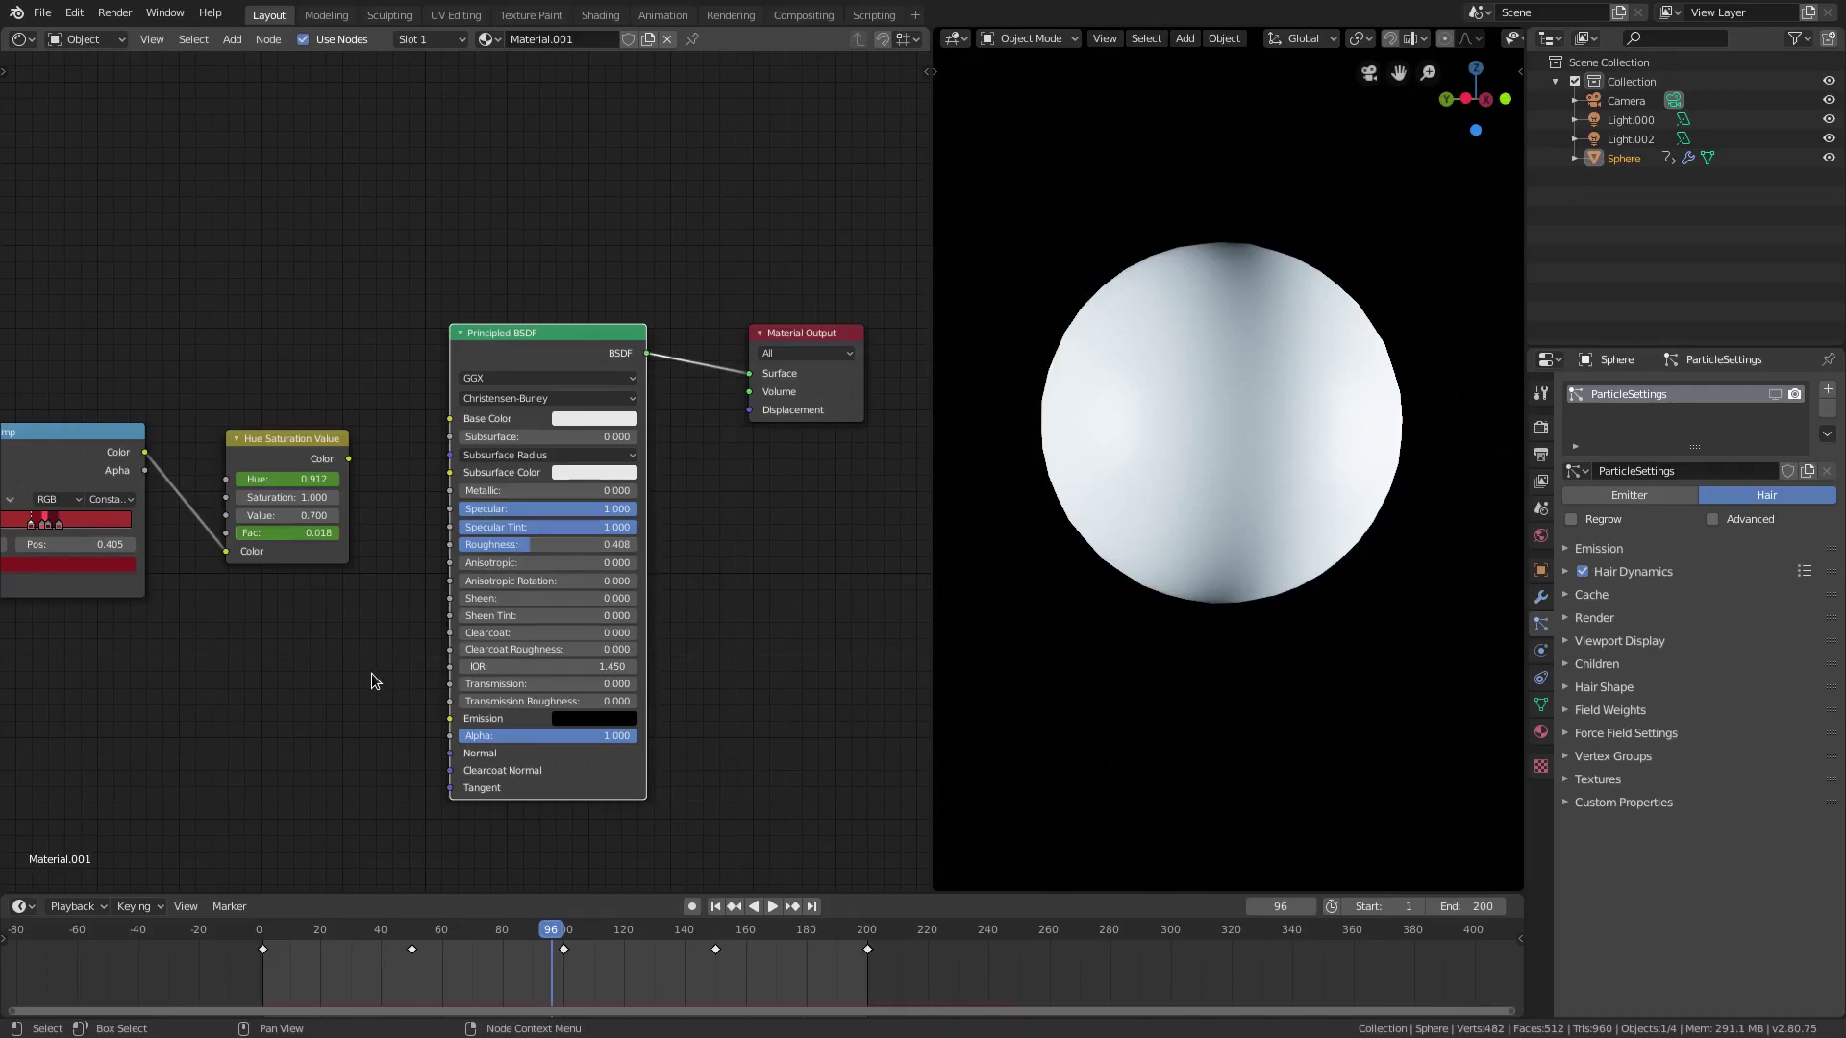
# Disconnect the ColorRamp from the Noise Texture and Hue Saturation Value nodes and rearrange them
pyautogui.moveTo(270, 654); pyautogui.dragTo(530, 623, button='middle')
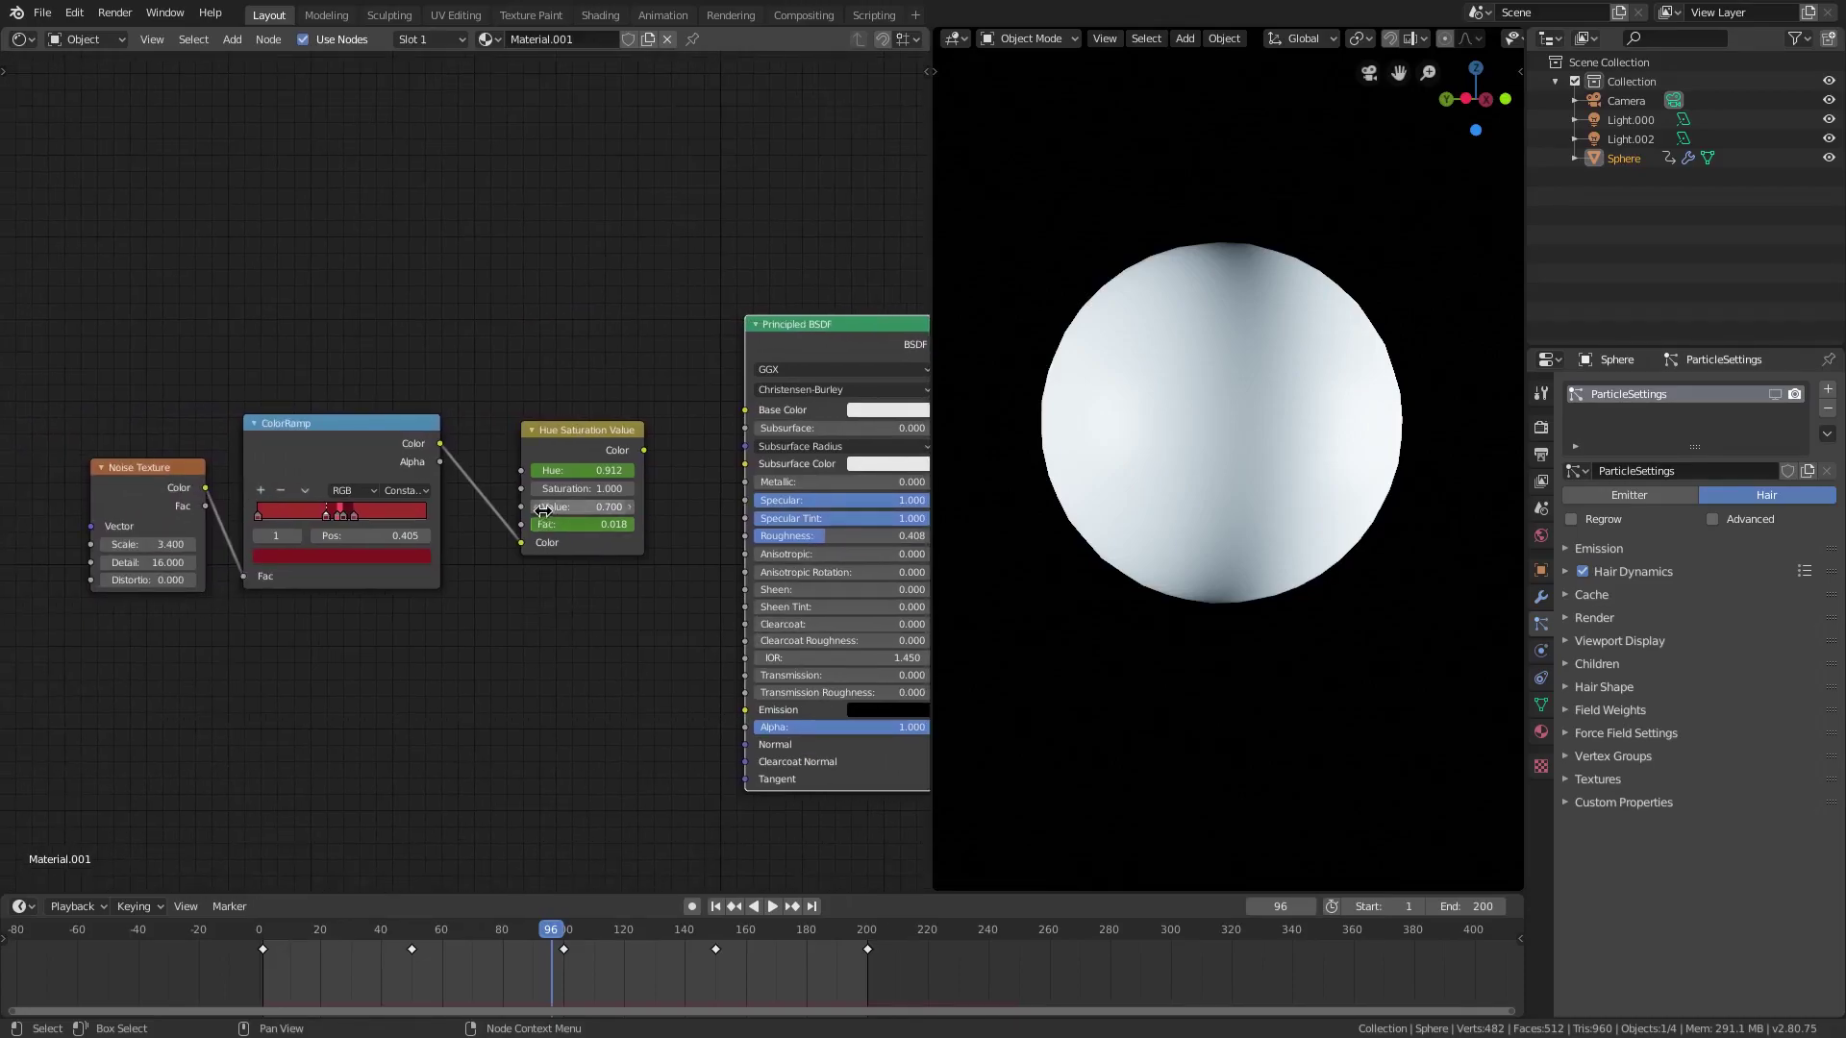
pyautogui.moveTo(520, 542); pyautogui.dragTo(471, 500)
pyautogui.moveTo(591, 456); pyautogui.dragTo(378, 760)
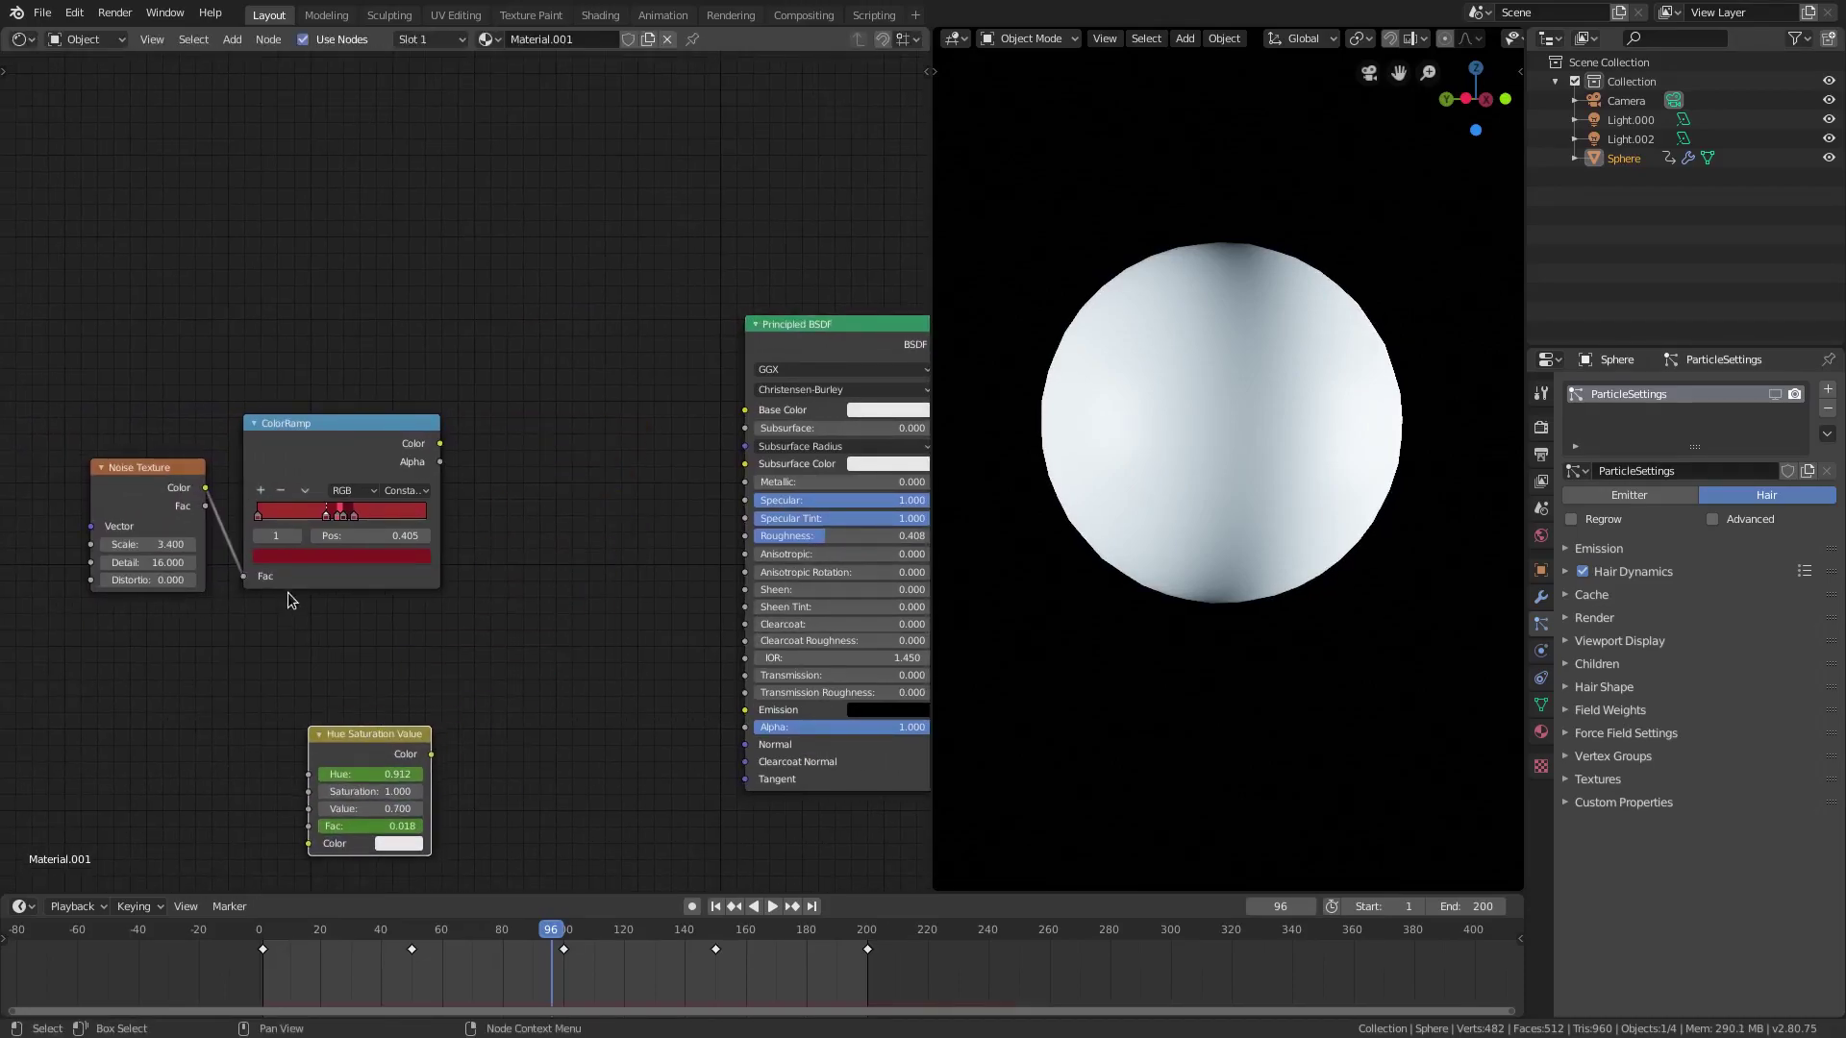
pyautogui.moveTo(244, 576); pyautogui.dragTo(219, 599)
pyautogui.moveTo(145, 467); pyautogui.dragTo(52, 753)
pyautogui.moveTo(379, 740); pyautogui.dragTo(186, 784)
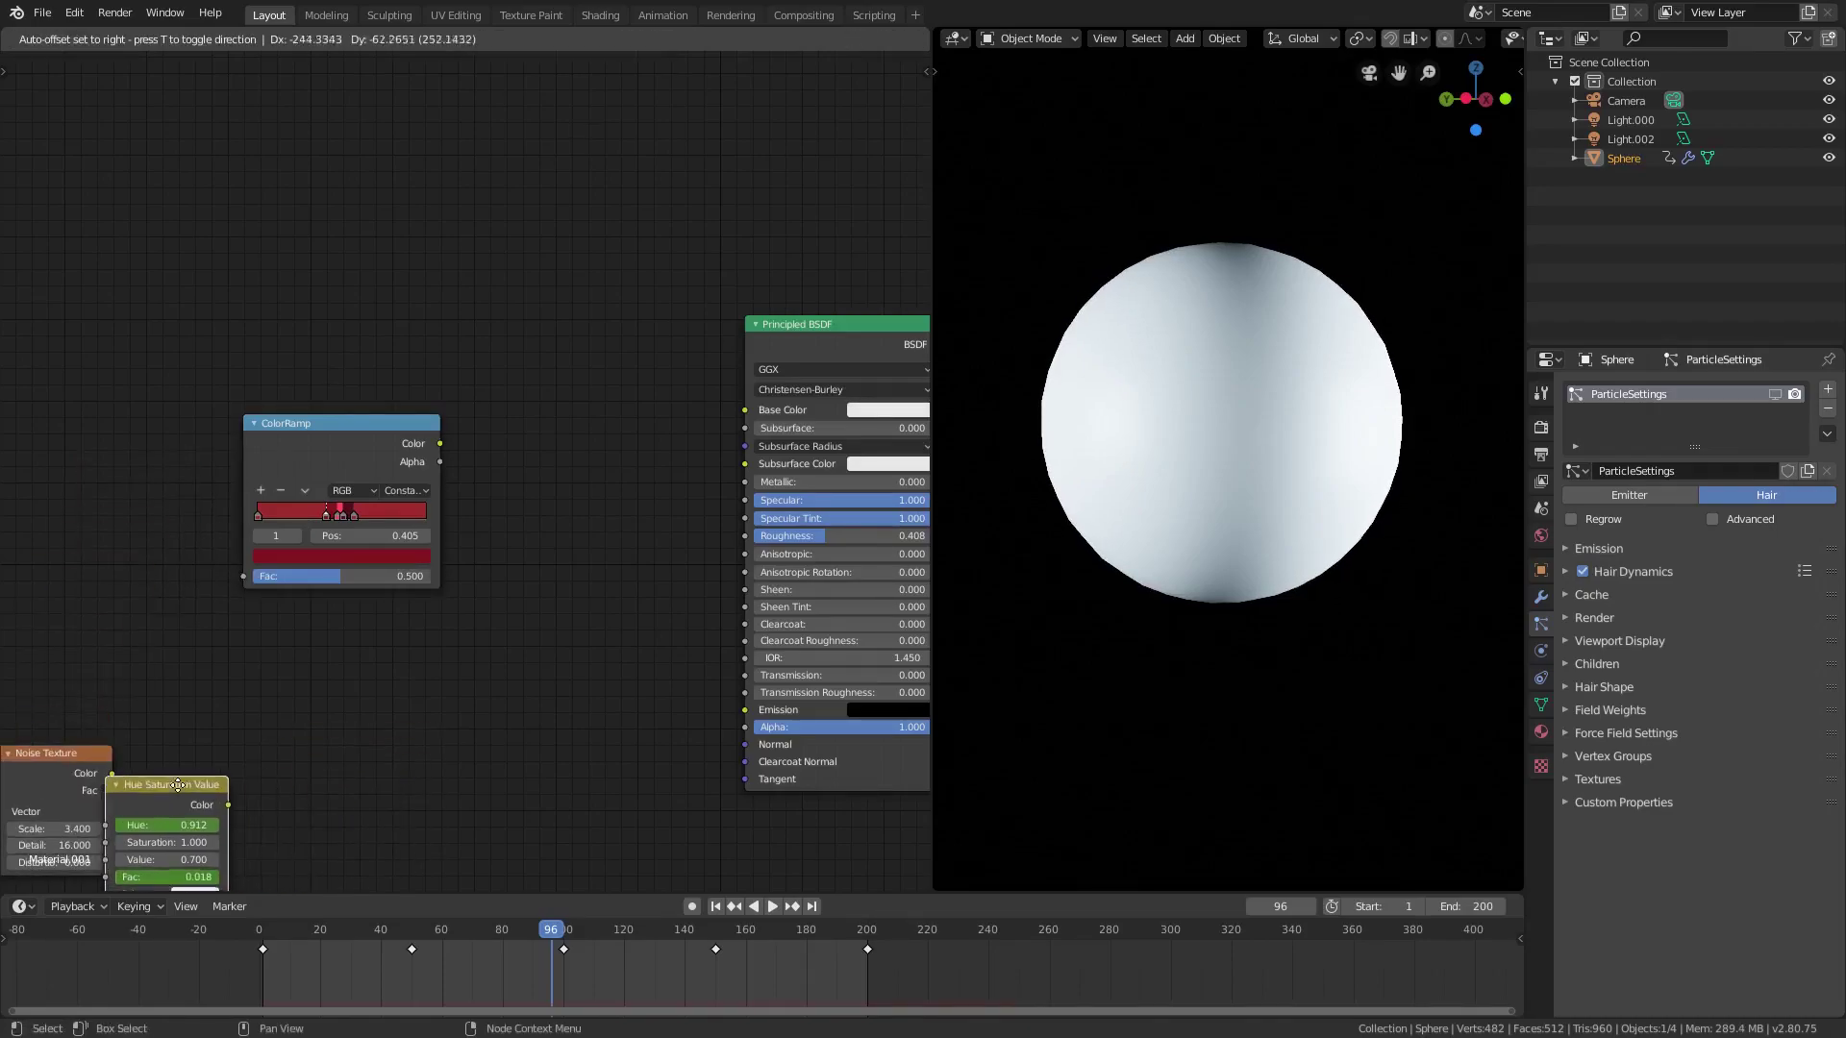
pyautogui.moveTo(321, 451); pyautogui.dragTo(257, 517, button='middle')
pyautogui.moveTo(258, 517); pyautogui.dragTo(303, 454)
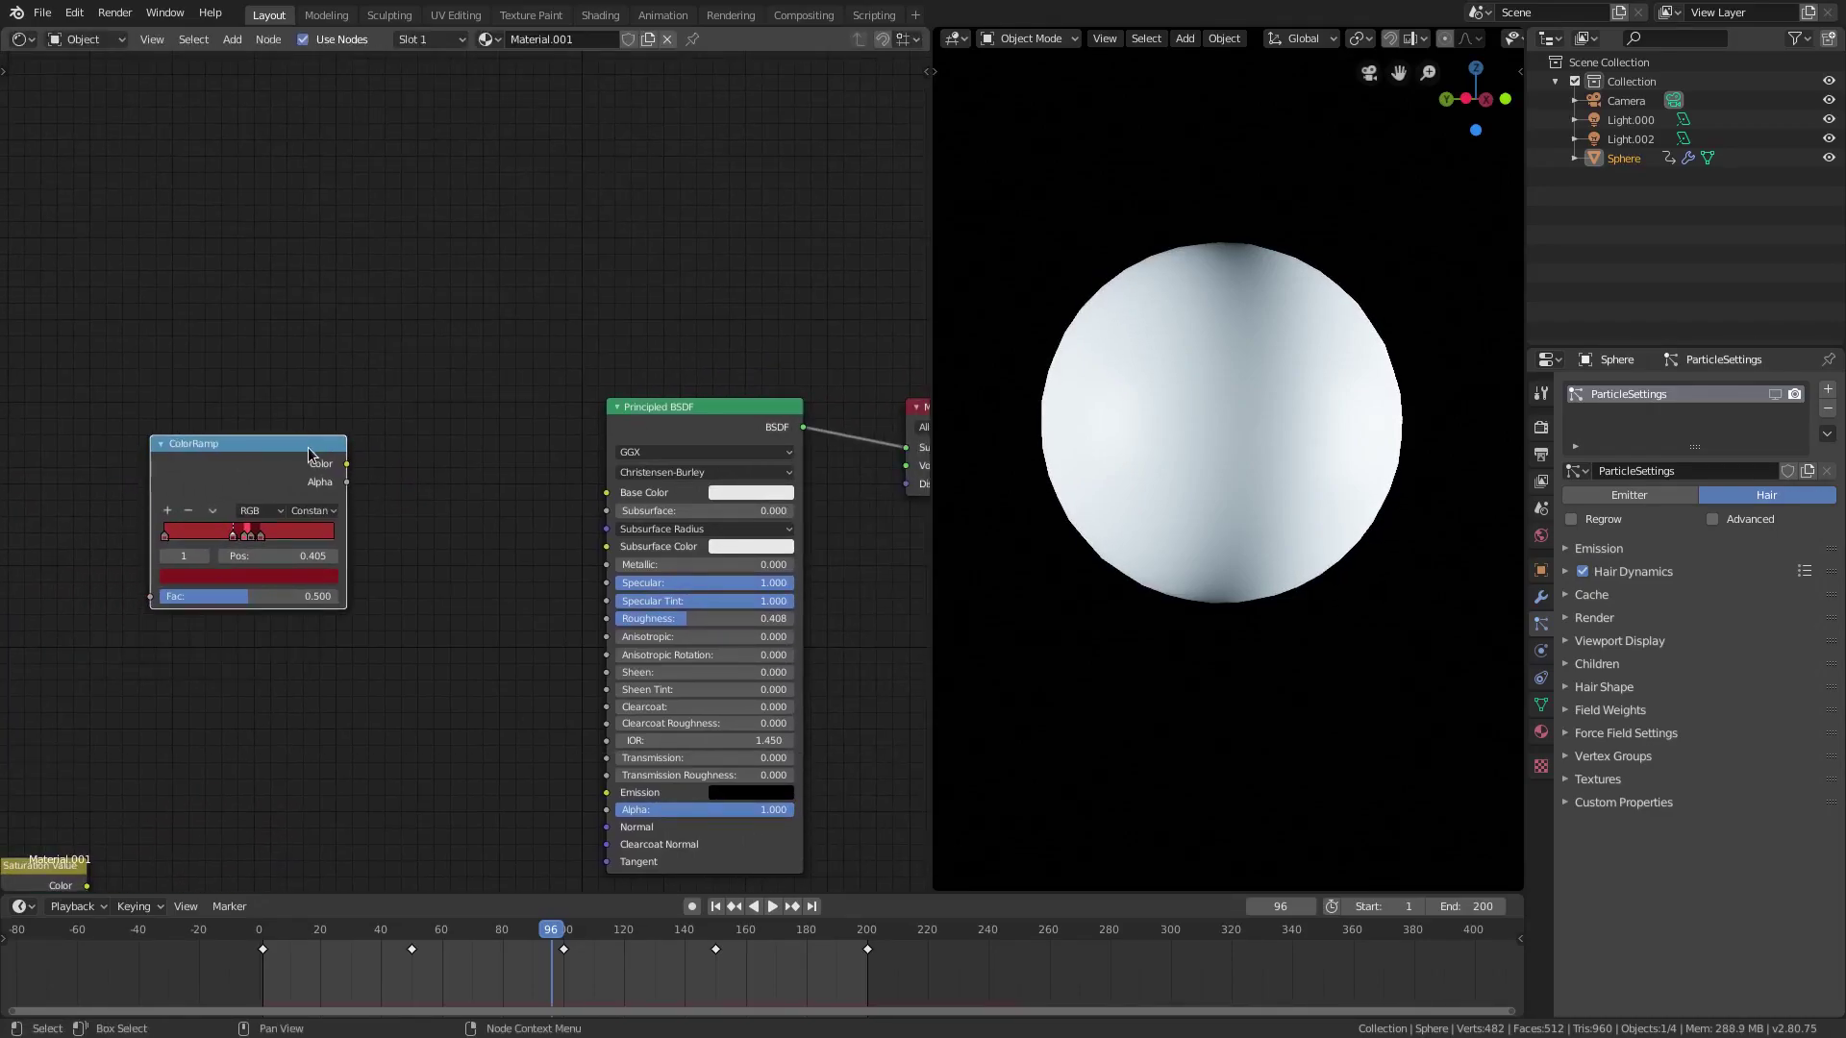
# Add and place a new ColorRamp node by searching 'col' in the Add menu
pyautogui.hotkey('shift', 'a')
pyautogui.click(375, 459)
pyautogui.write('col')
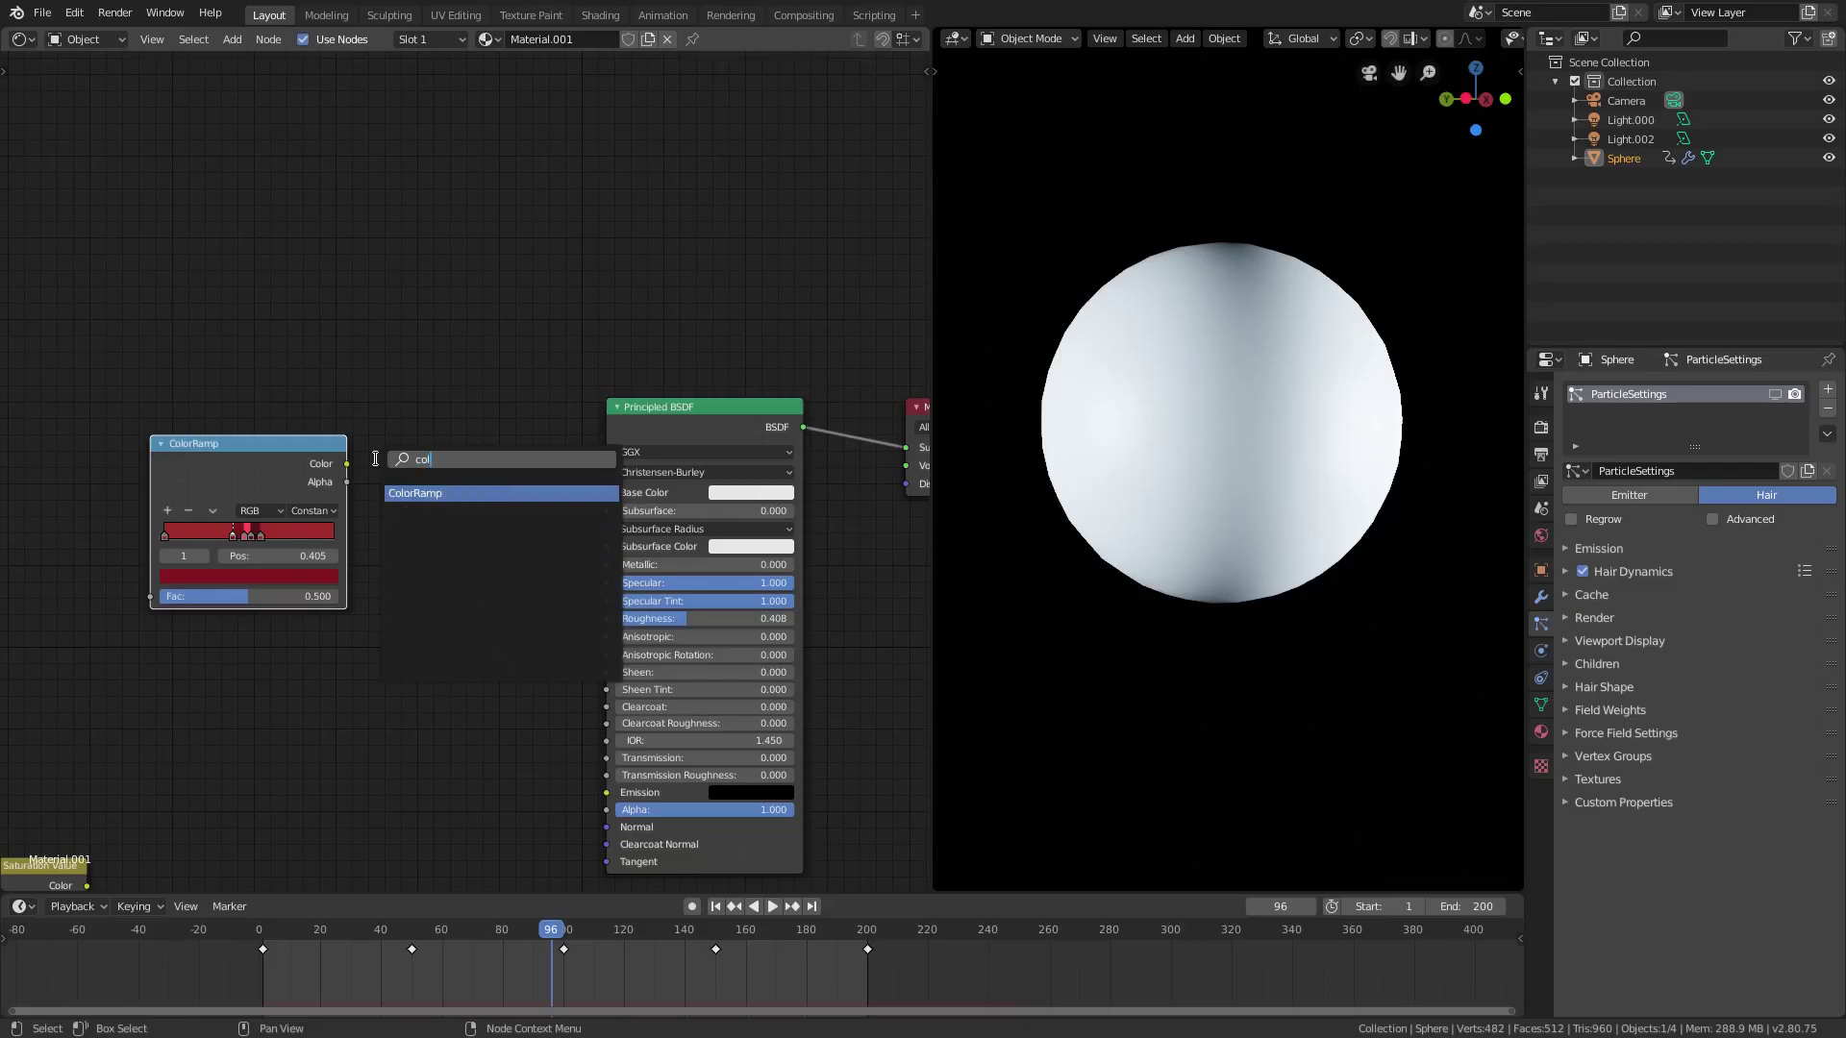
pyautogui.write('or')
pyautogui.press('Escape')
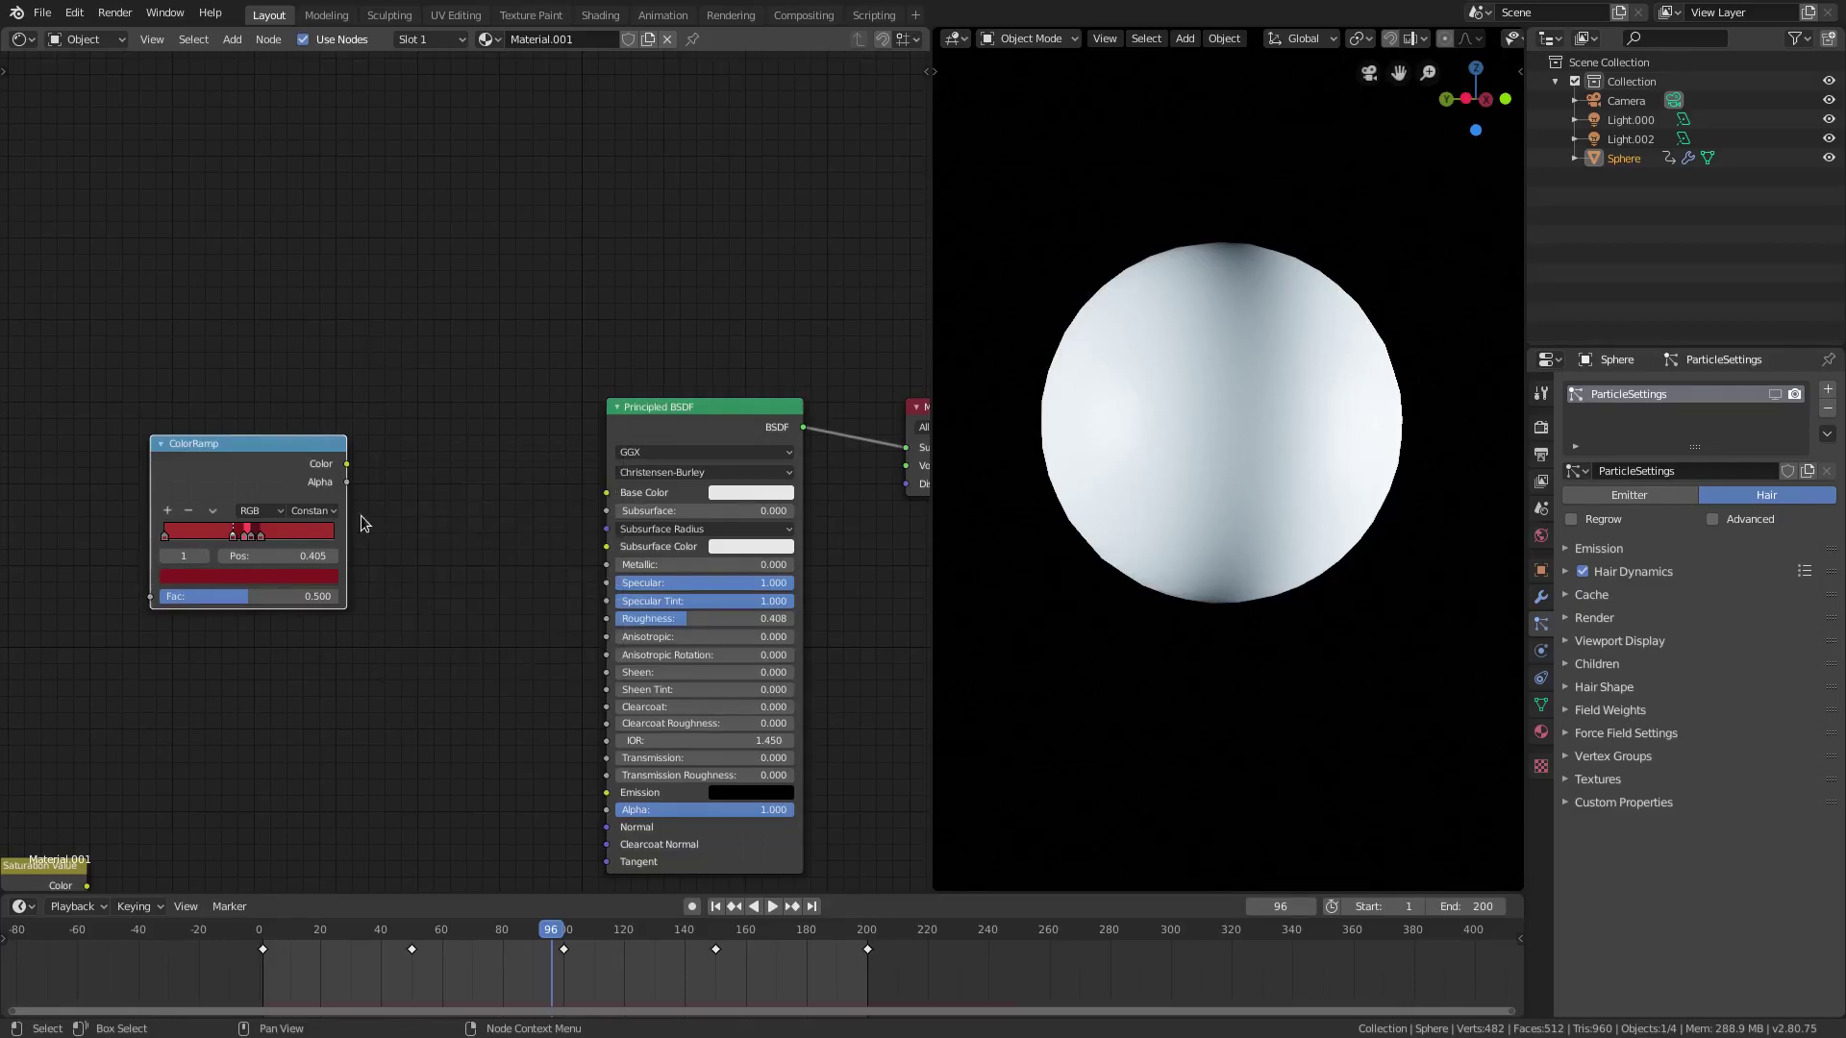
pyautogui.scroll(3, 523, 528)
pyautogui.keyDown('ctrl'); pyautogui.hscroll(3, 576, 548); pyautogui.keyUp('ctrl')
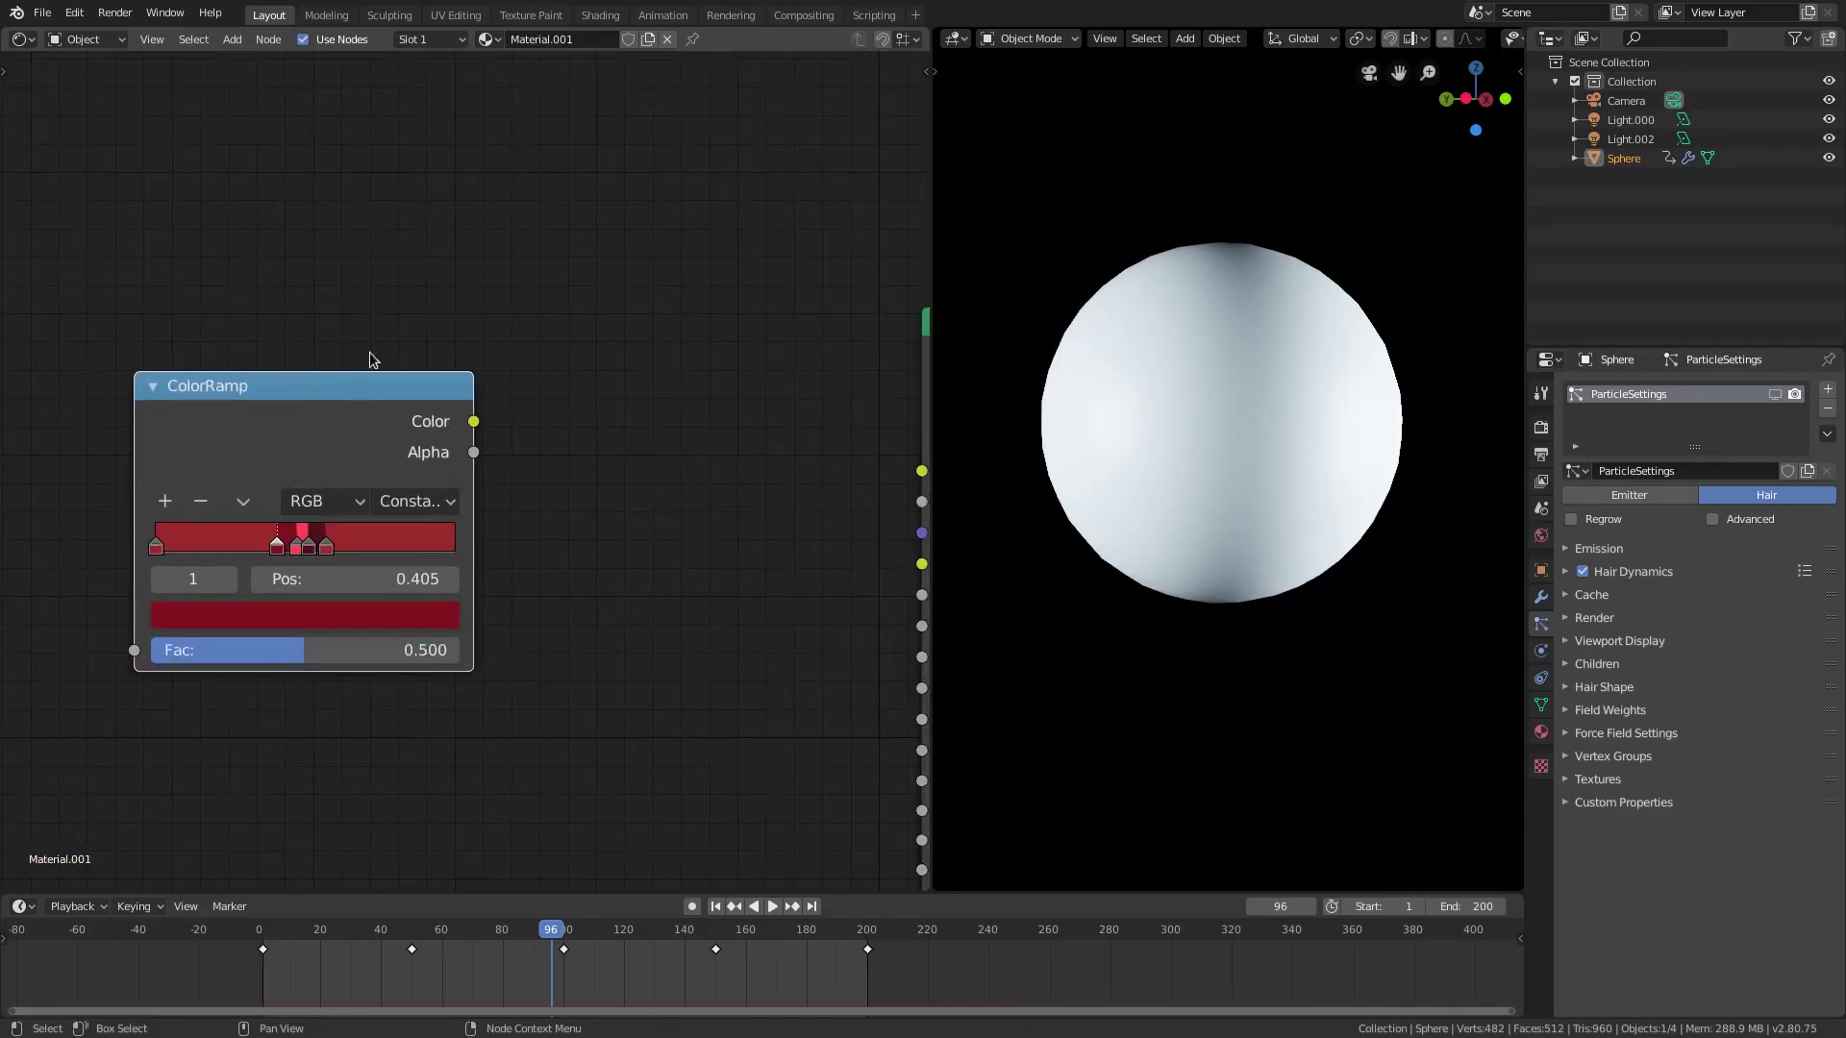
pyautogui.hotkey('shift', 'a')
pyautogui.click(393, 338)
pyautogui.write('col')
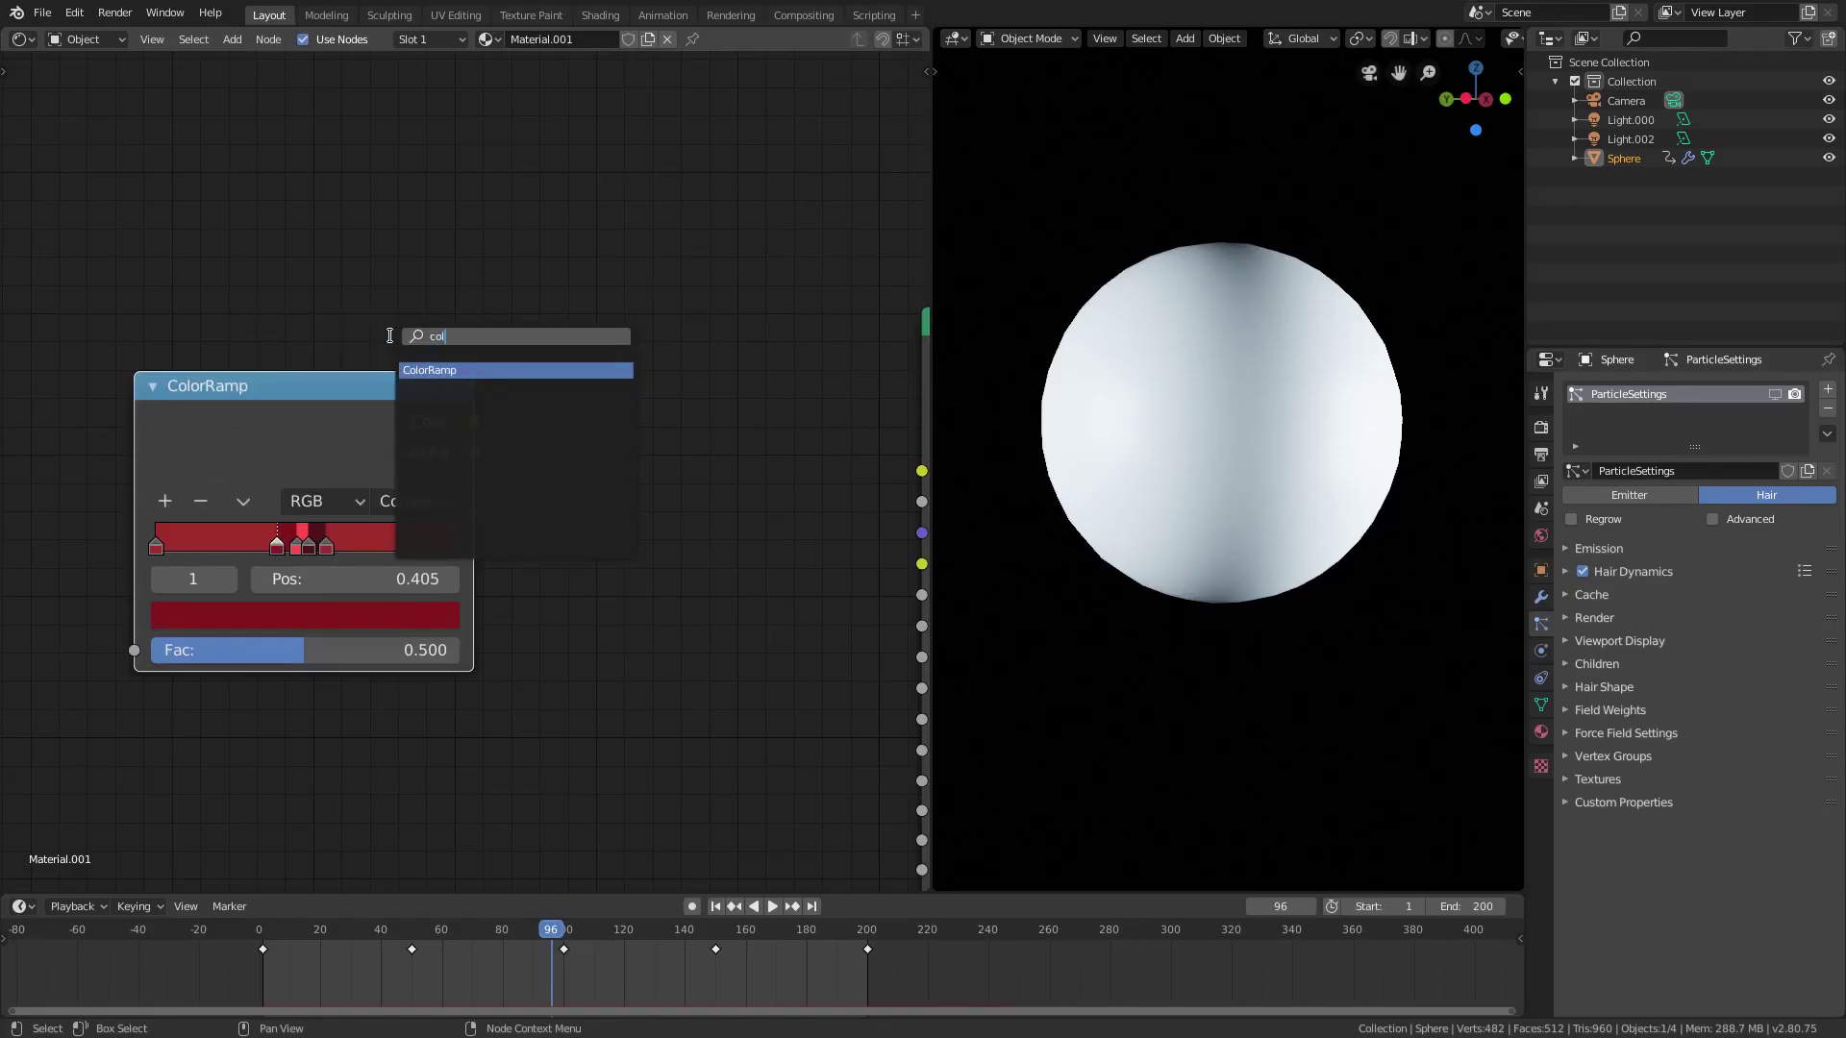
pyautogui.press('Return')
pyautogui.click(526, 296)
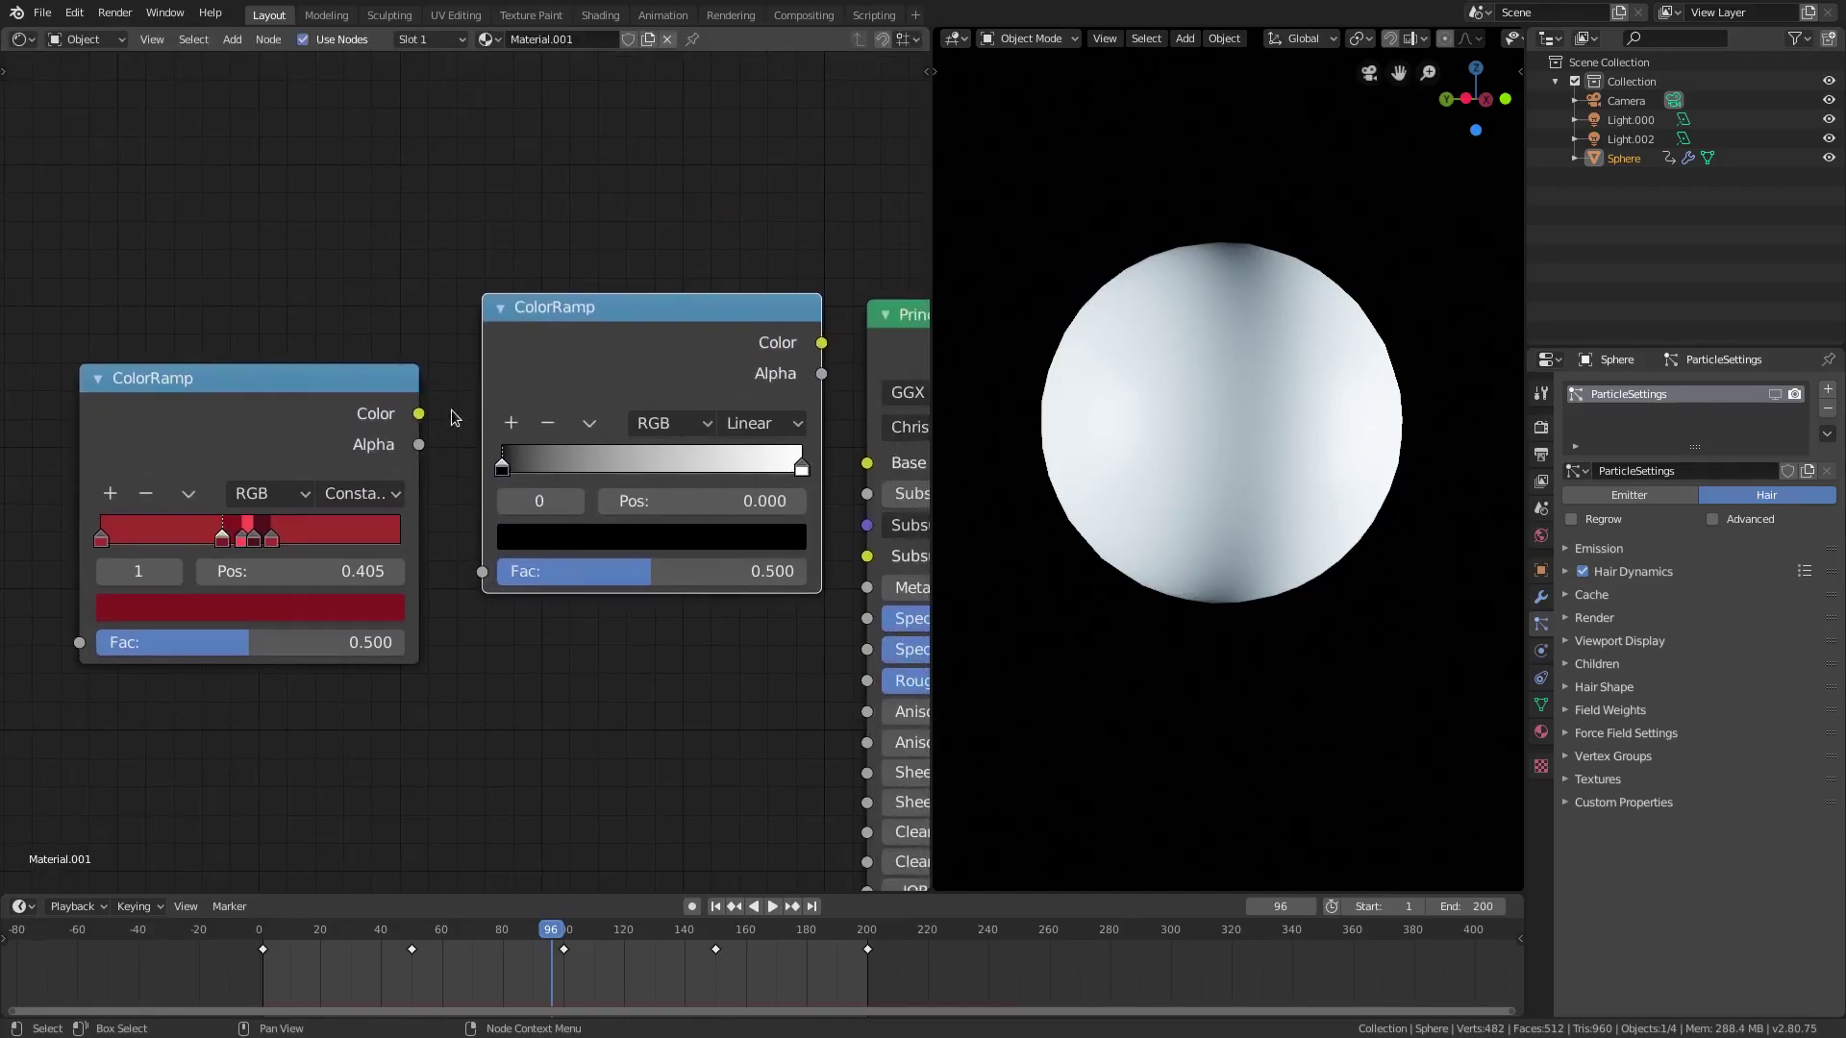
# Change the new ColorRamp's interpolation from Linear to Constant
pyautogui.click(800, 471)
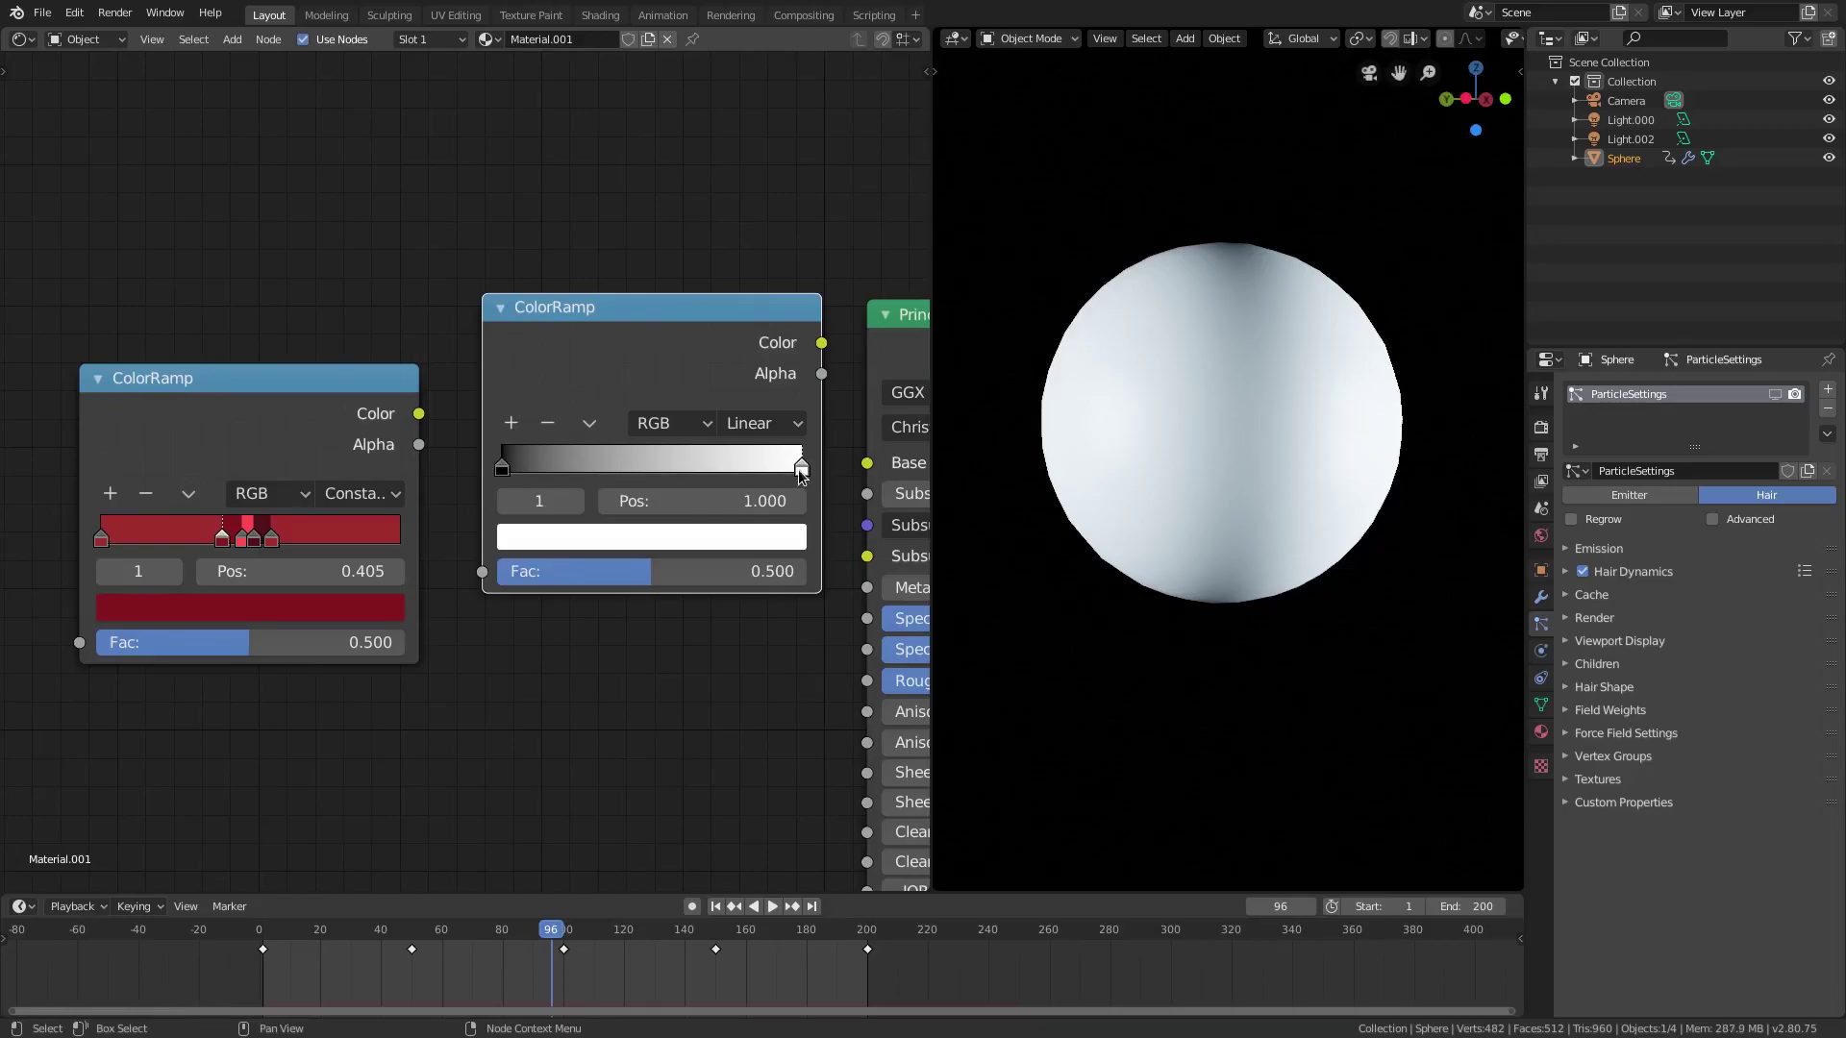
pyautogui.scroll(2, 221, 531)
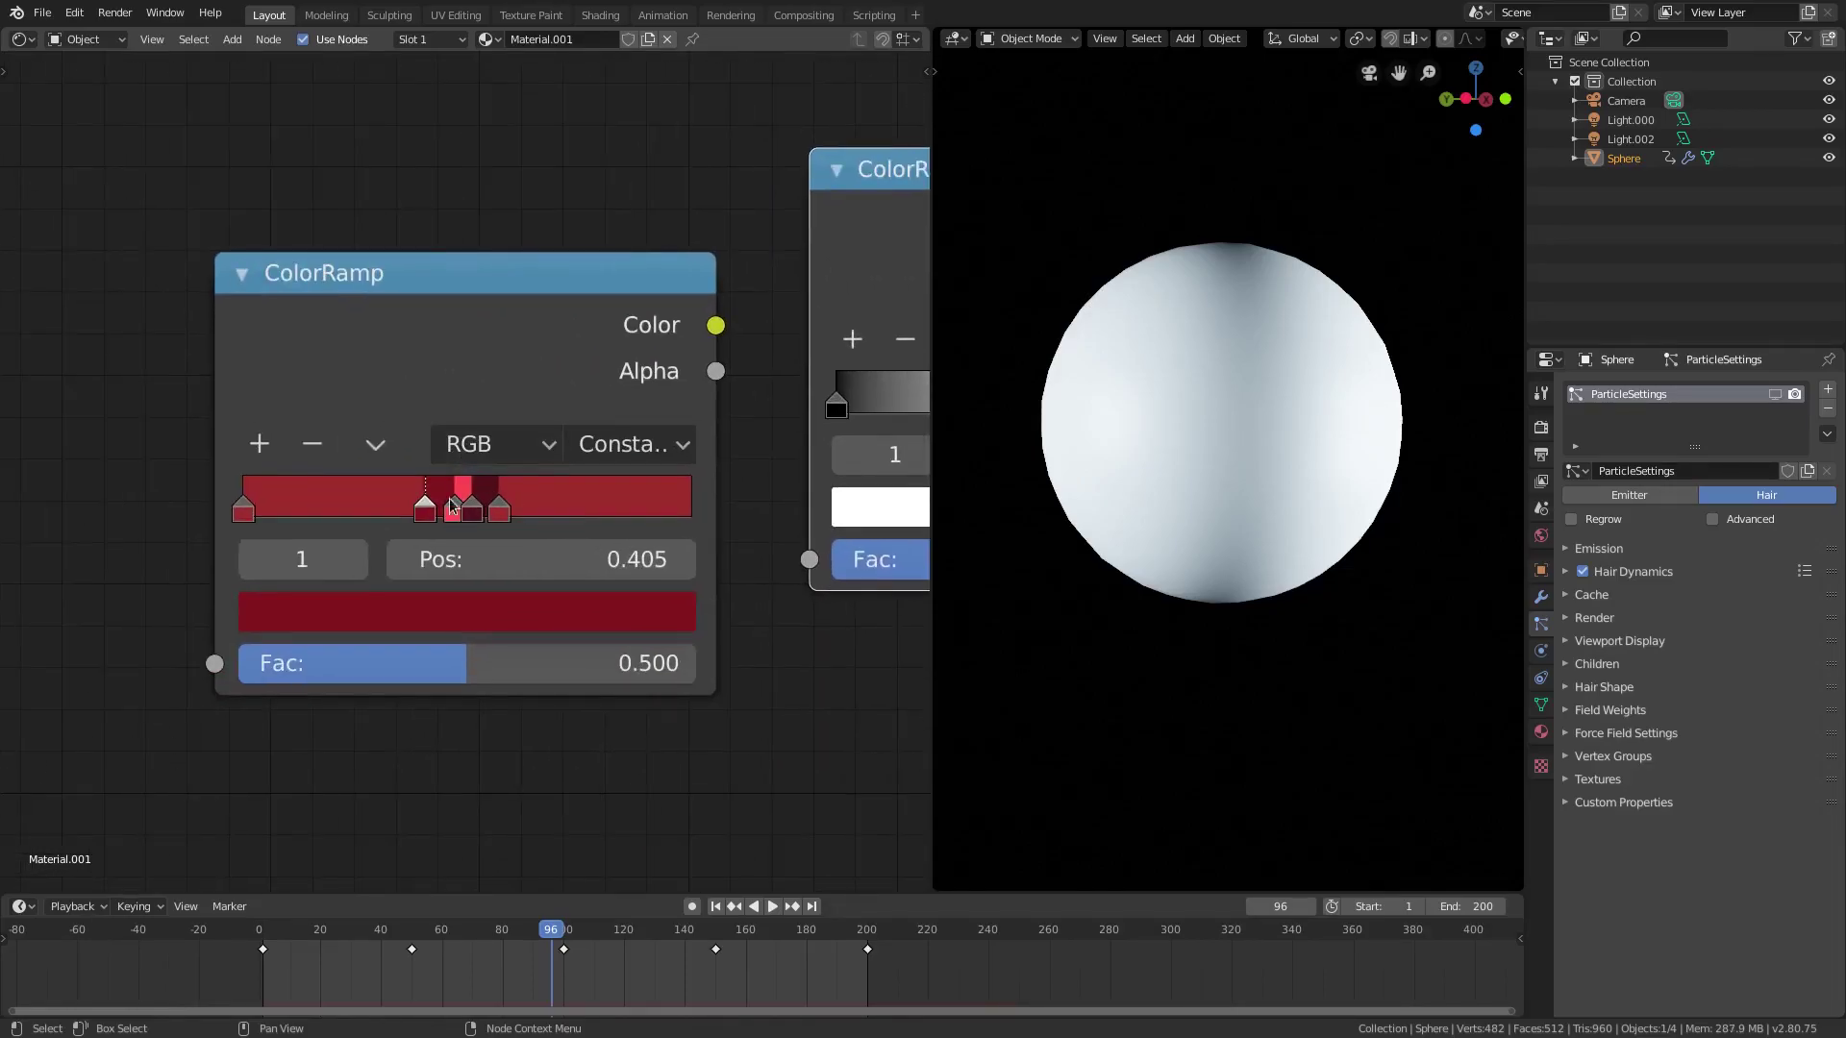
pyautogui.keyDown('ctrl'); pyautogui.scroll(-5, 414, 436); pyautogui.keyUp('ctrl')
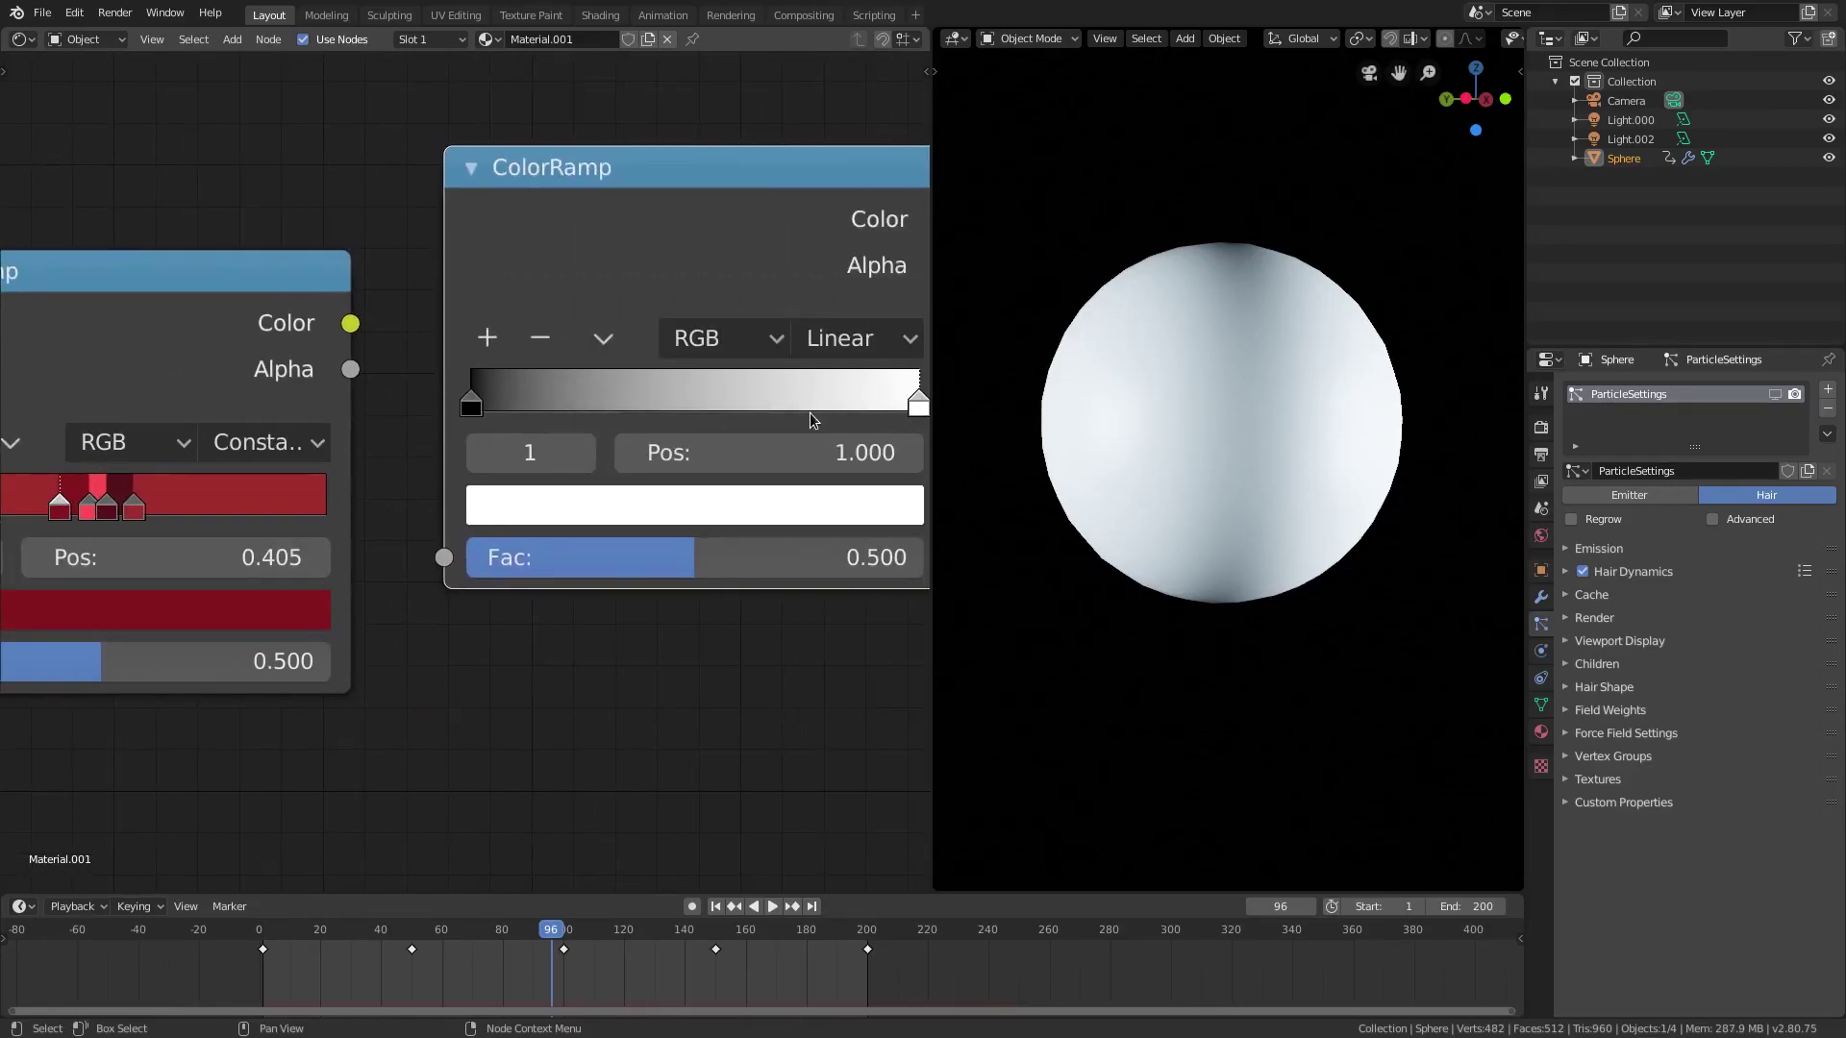
pyautogui.keyDown('ctrl'); pyautogui.scroll(-1, 810, 421); pyautogui.keyUp('ctrl')
pyautogui.click(781, 357)
pyautogui.click(782, 569)
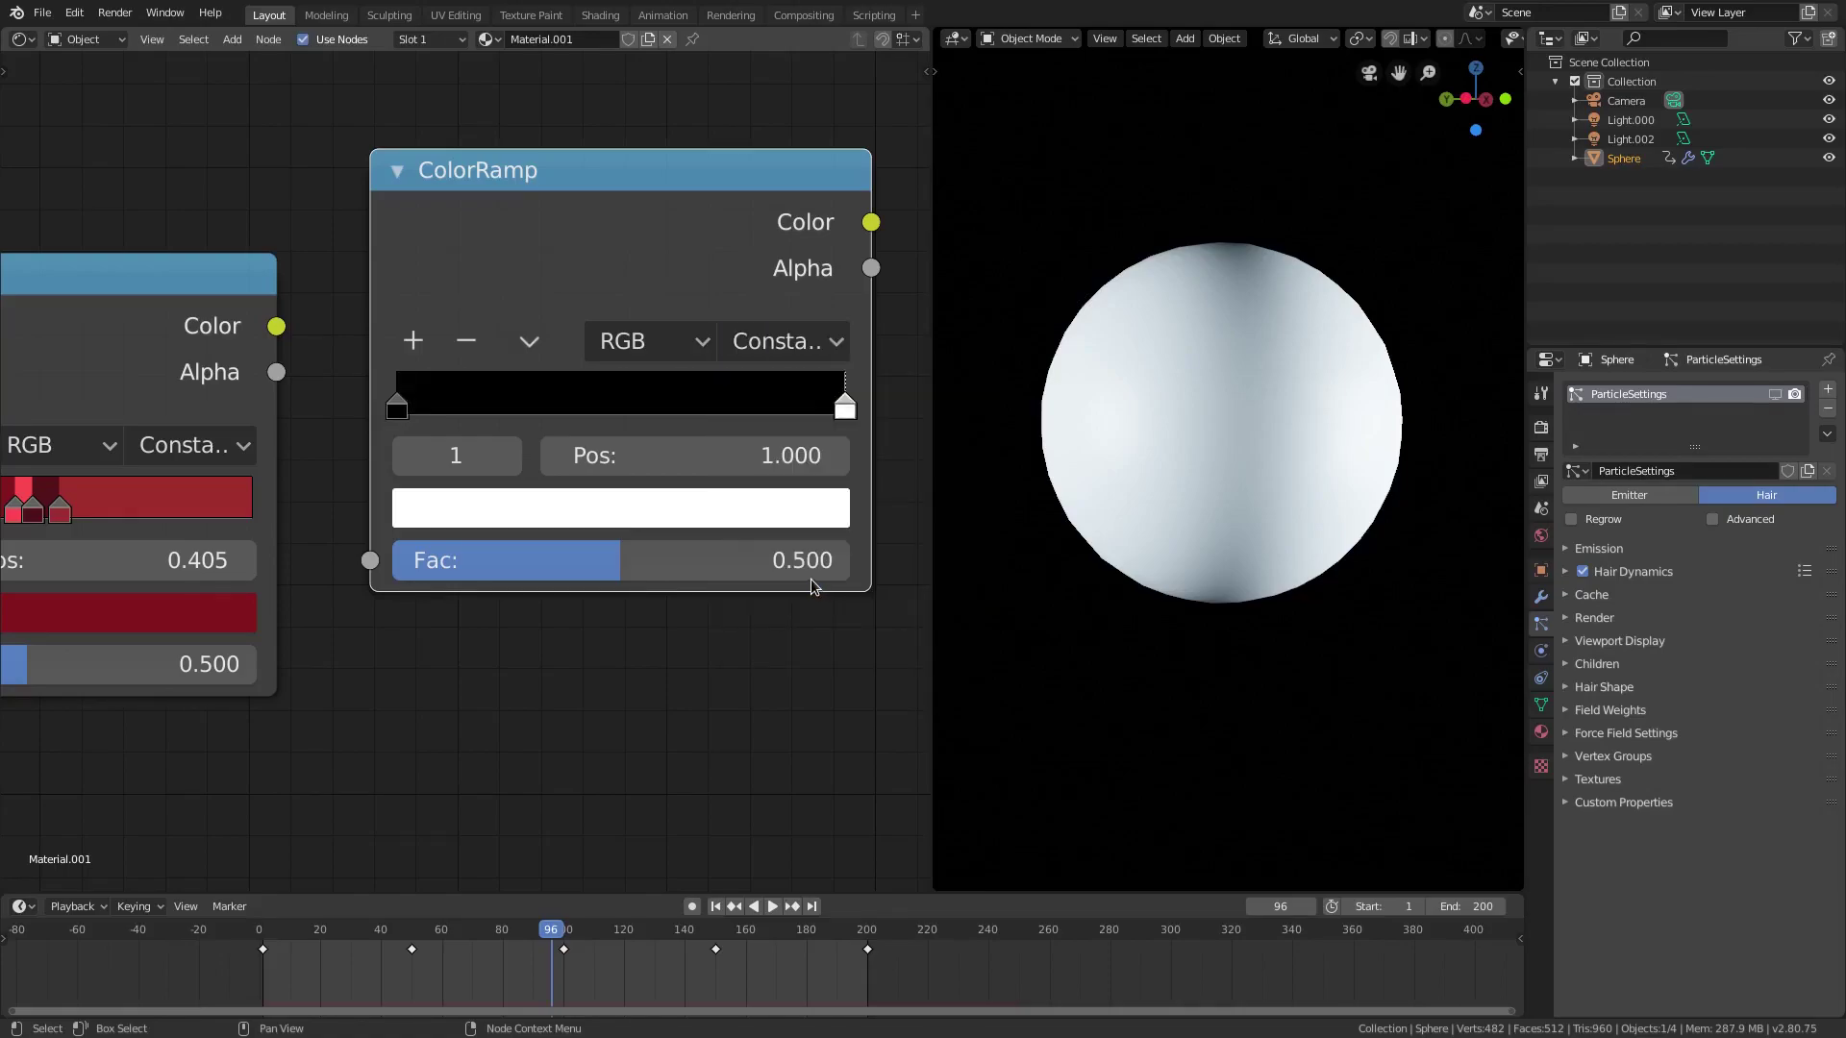
# Slide the white stop to about 0.2, then delete the black-and-white ColorRamp
pyautogui.moveTo(844, 413); pyautogui.dragTo(482, 421)
pyautogui.keyDown('ctrl'); pyautogui.scroll(3, 190, 466); pyautogui.keyUp('ctrl')
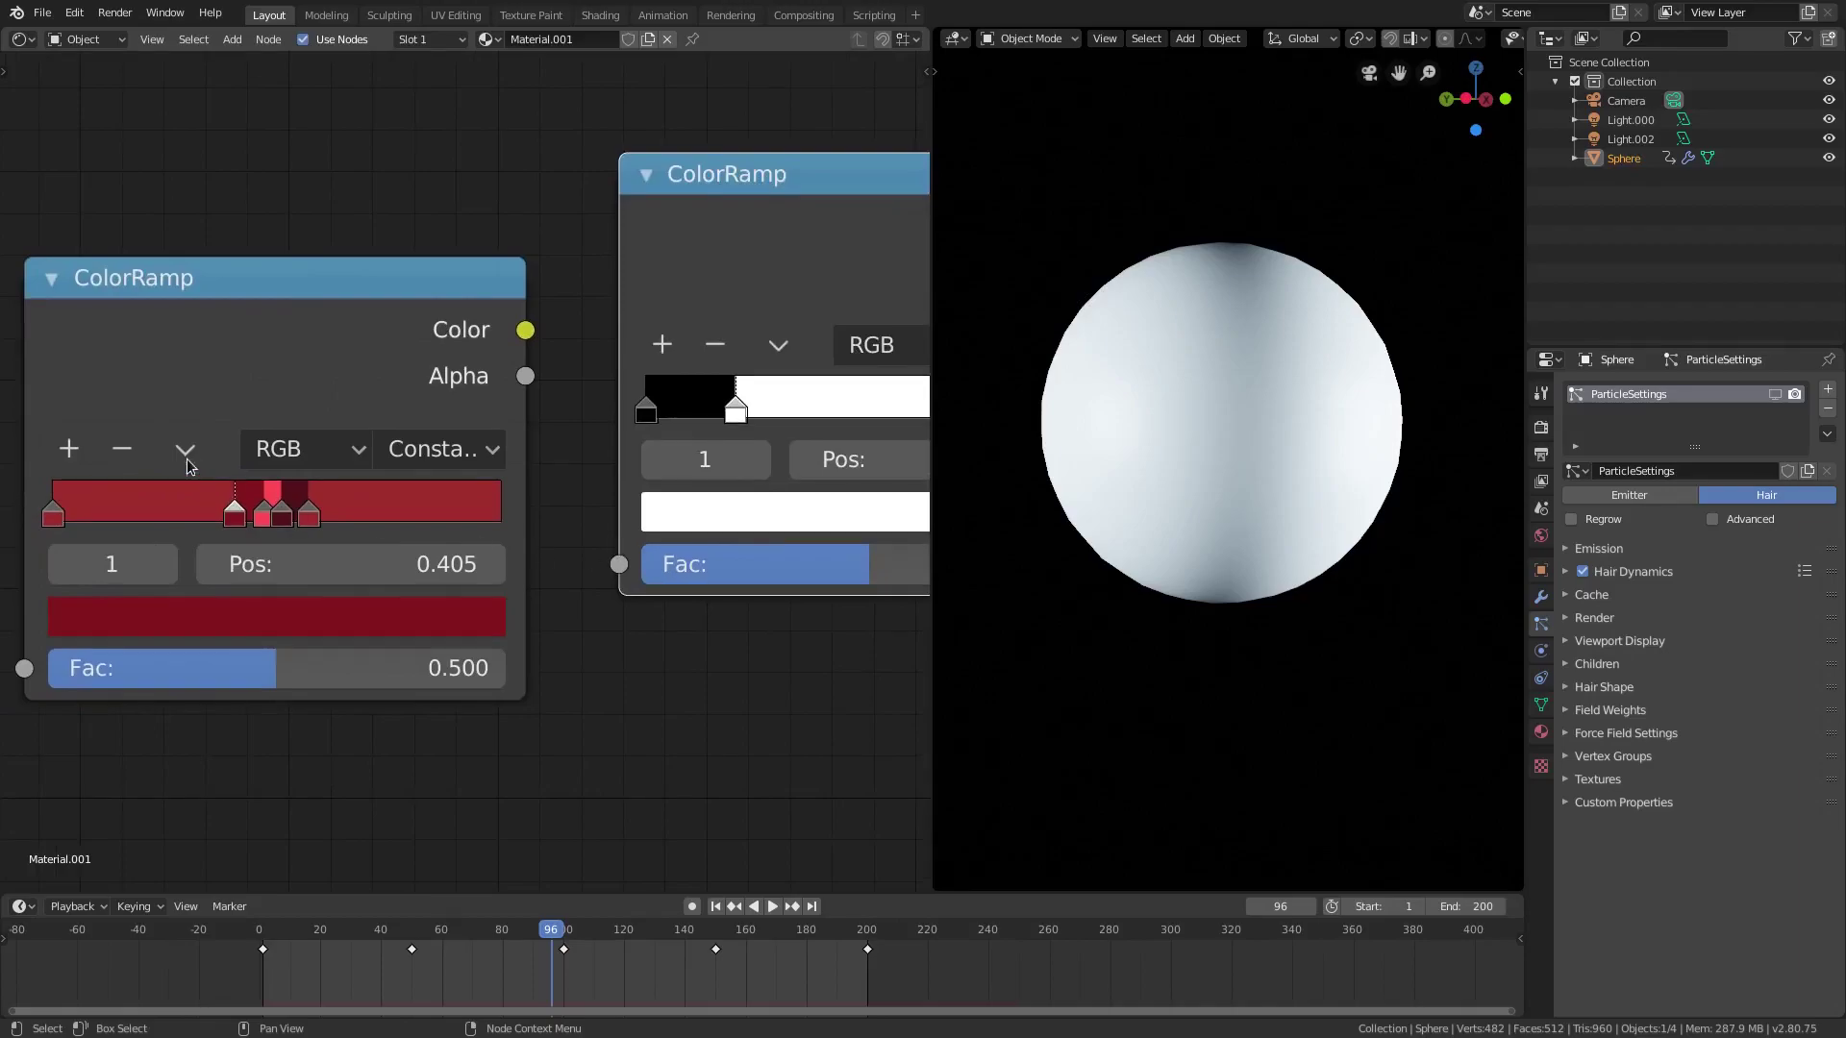
pyautogui.keyDown('ctrl'); pyautogui.scroll(-2, 385, 529); pyautogui.keyUp('ctrl')
pyautogui.scroll(-1, 565, 498)
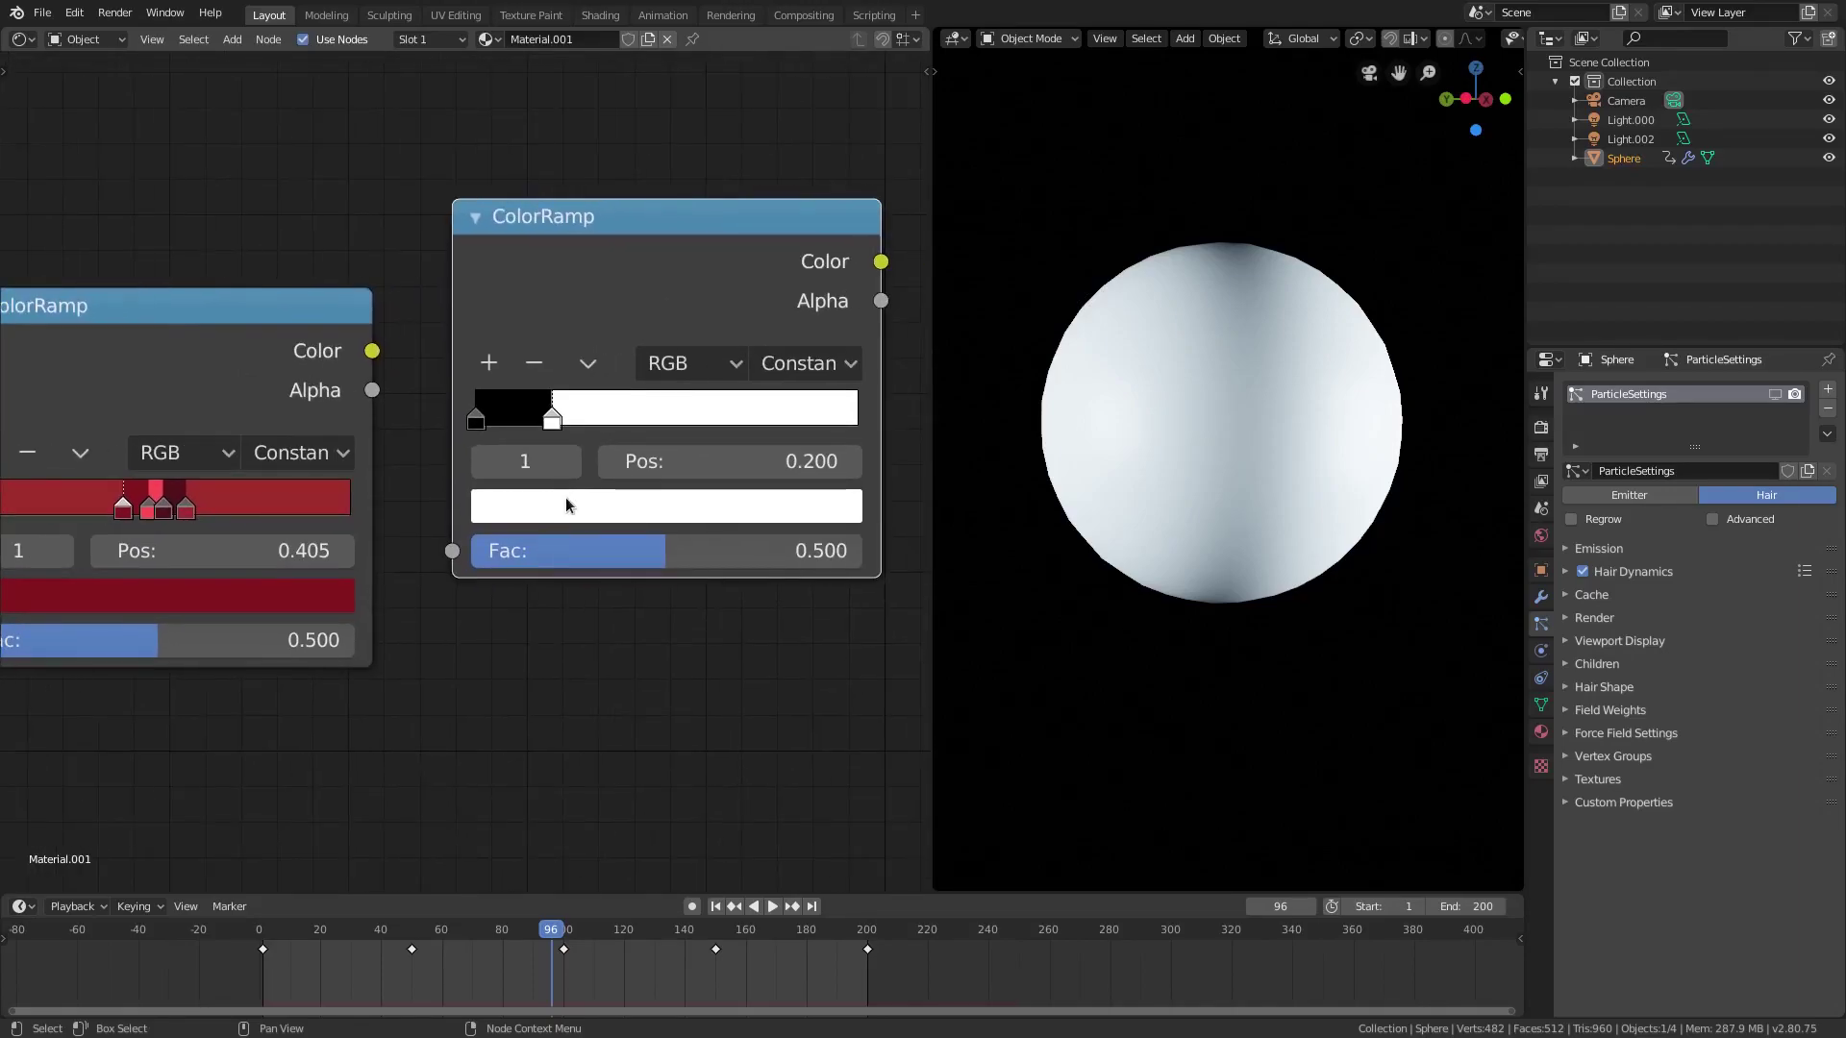
pyautogui.scroll(-2, 567, 283)
pyautogui.press('x')
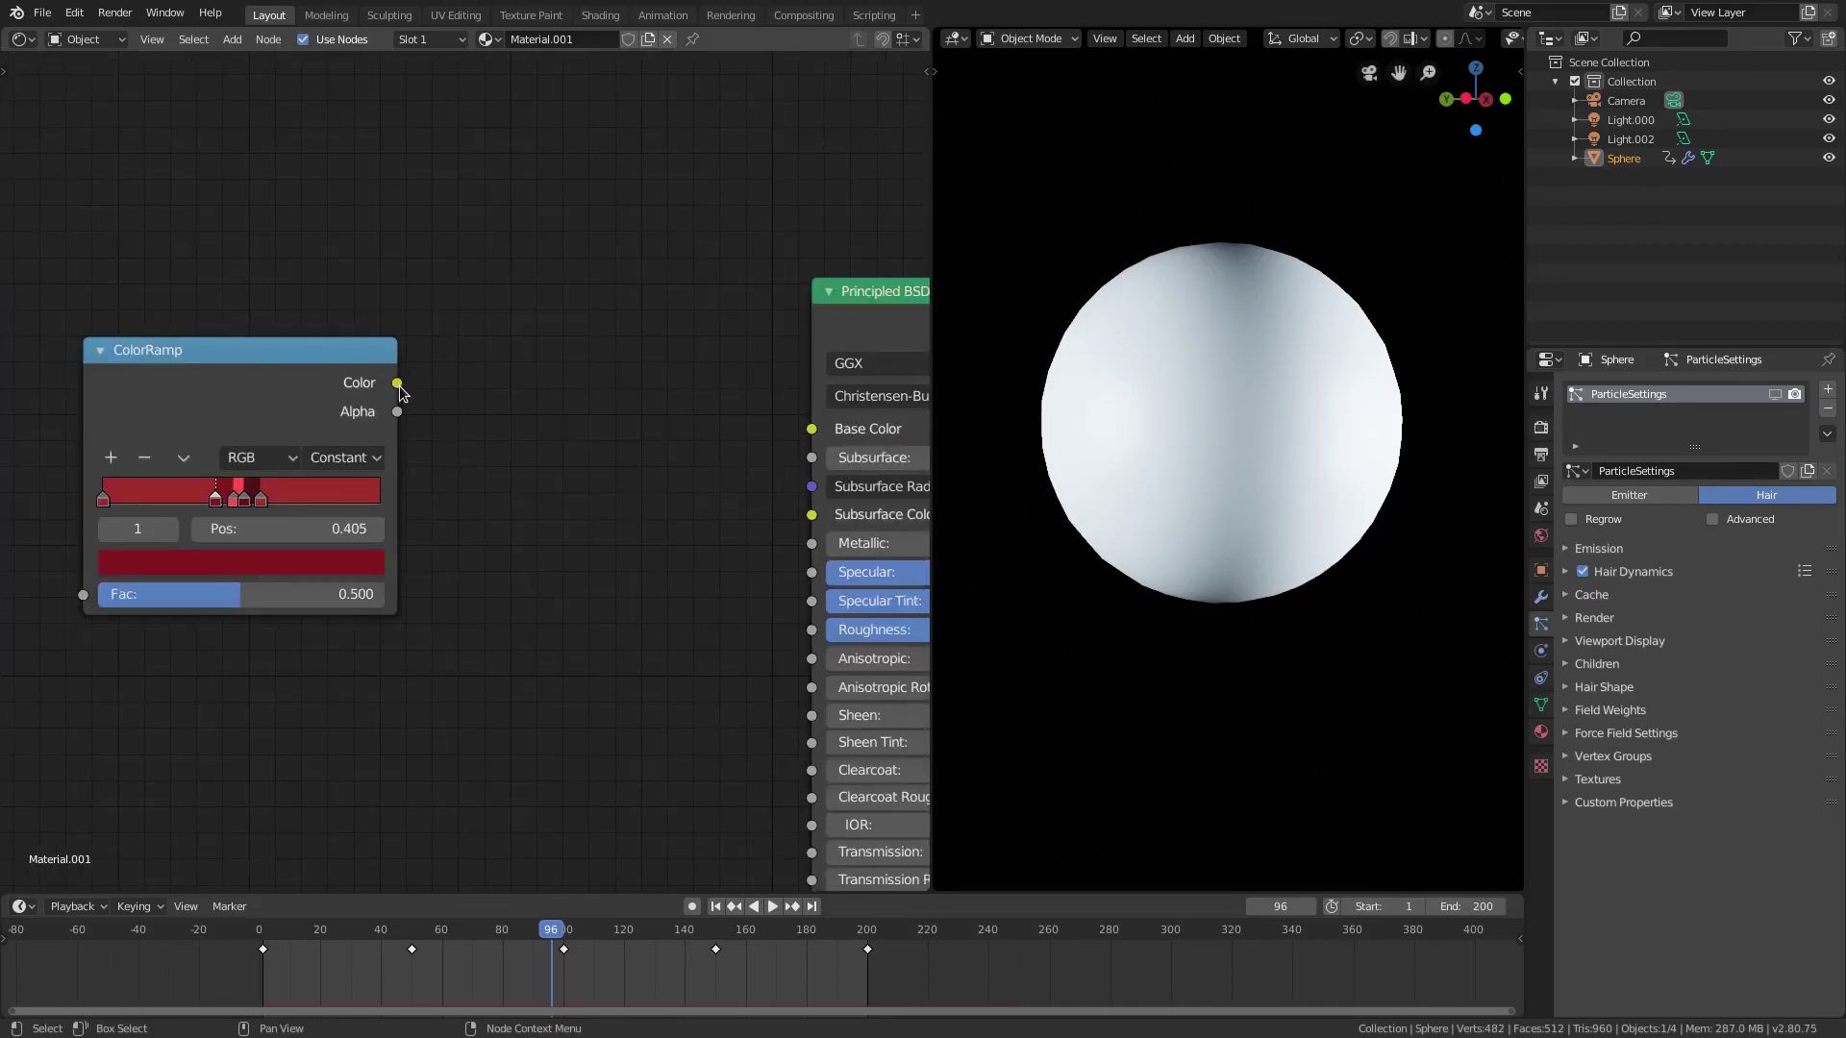
# Link the red ColorRamp's Color output to Principled BSDF Base Color, turning the sphere pink
pyautogui.moveTo(397, 383); pyautogui.dragTo(701, 503)
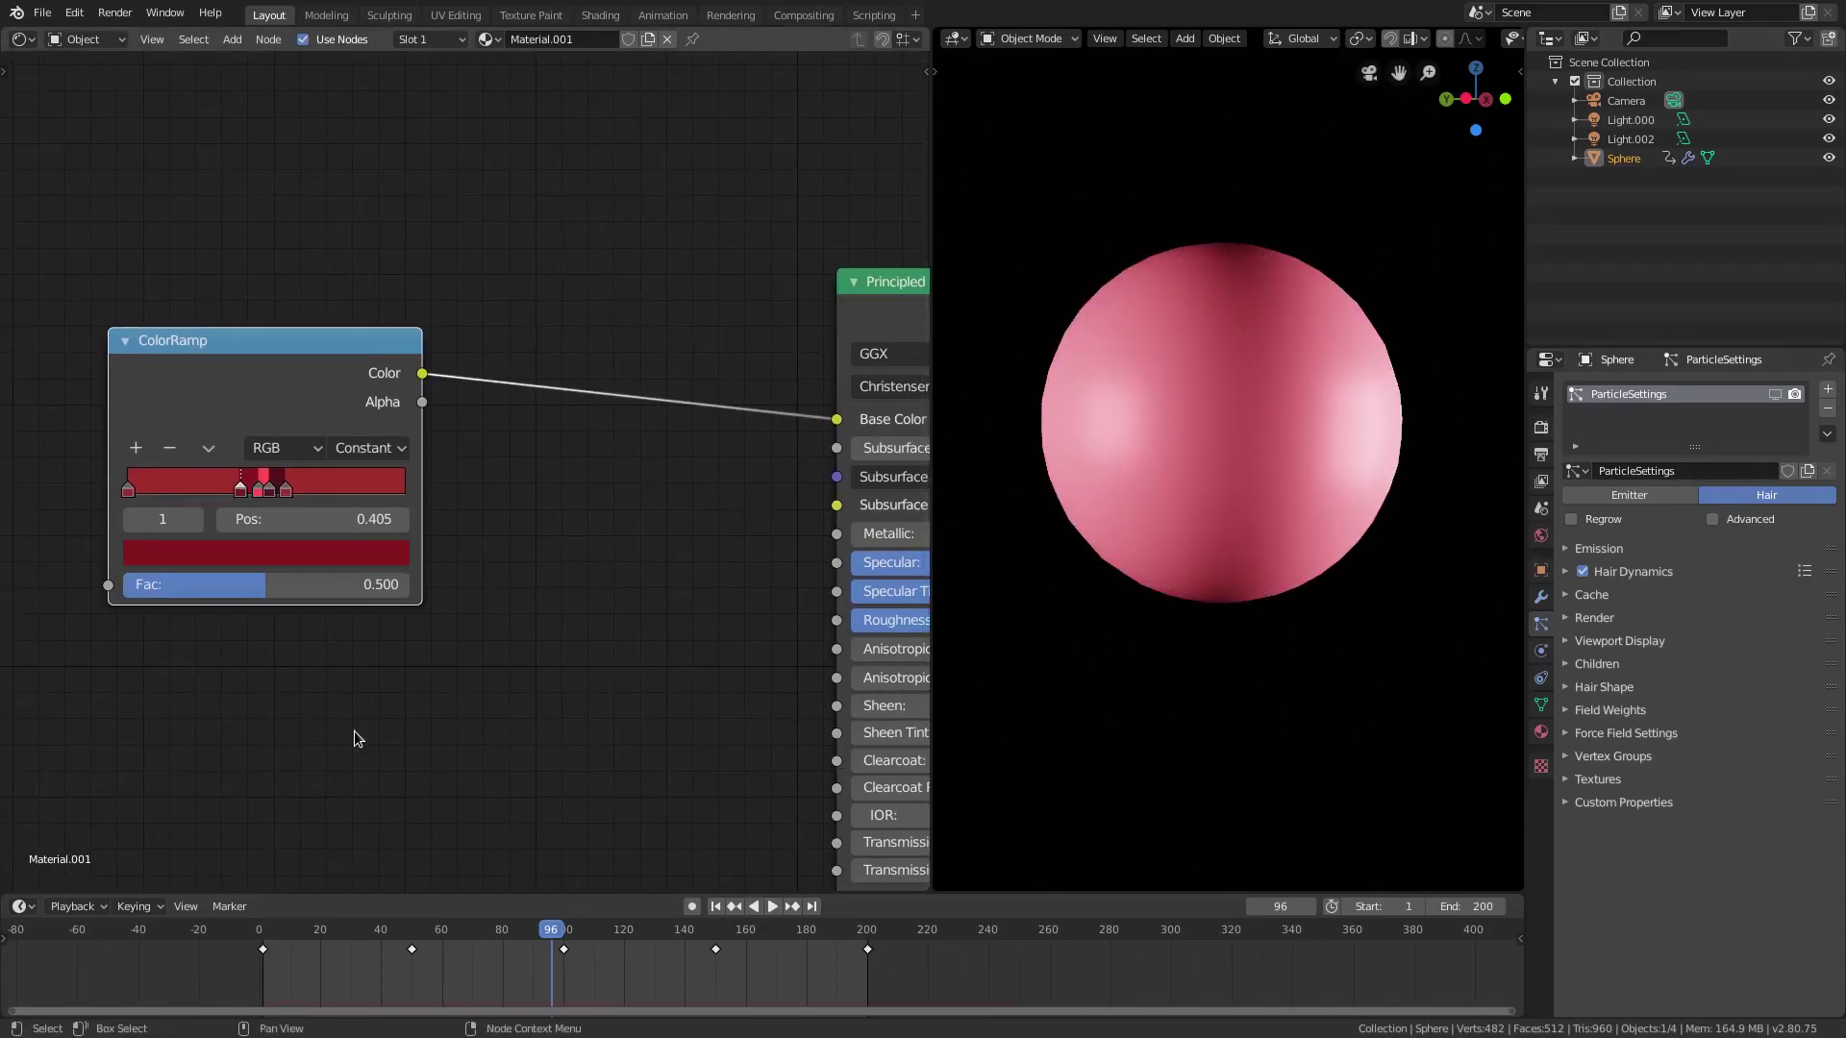
pyautogui.scroll(2, 215, 665)
pyautogui.moveTo(384, 668); pyautogui.dragTo(523, 700, button='middle')
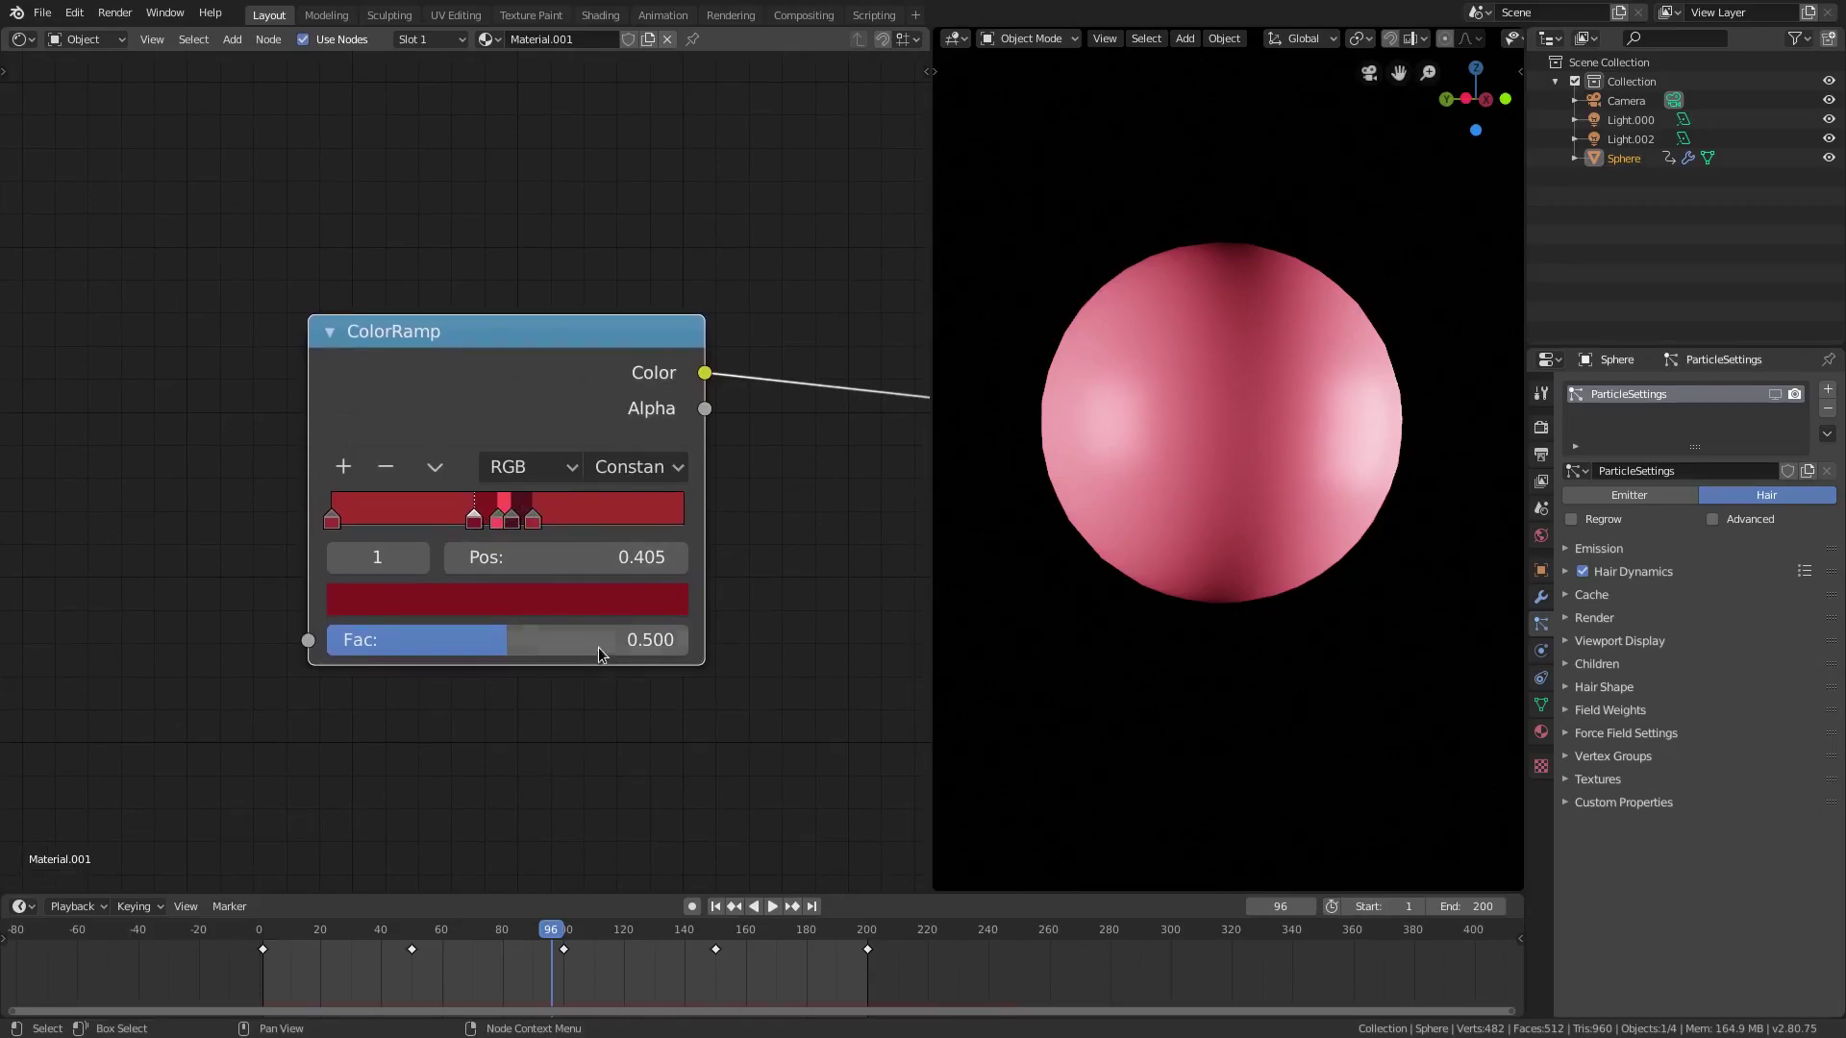
pyautogui.scroll(-3, 598, 648)
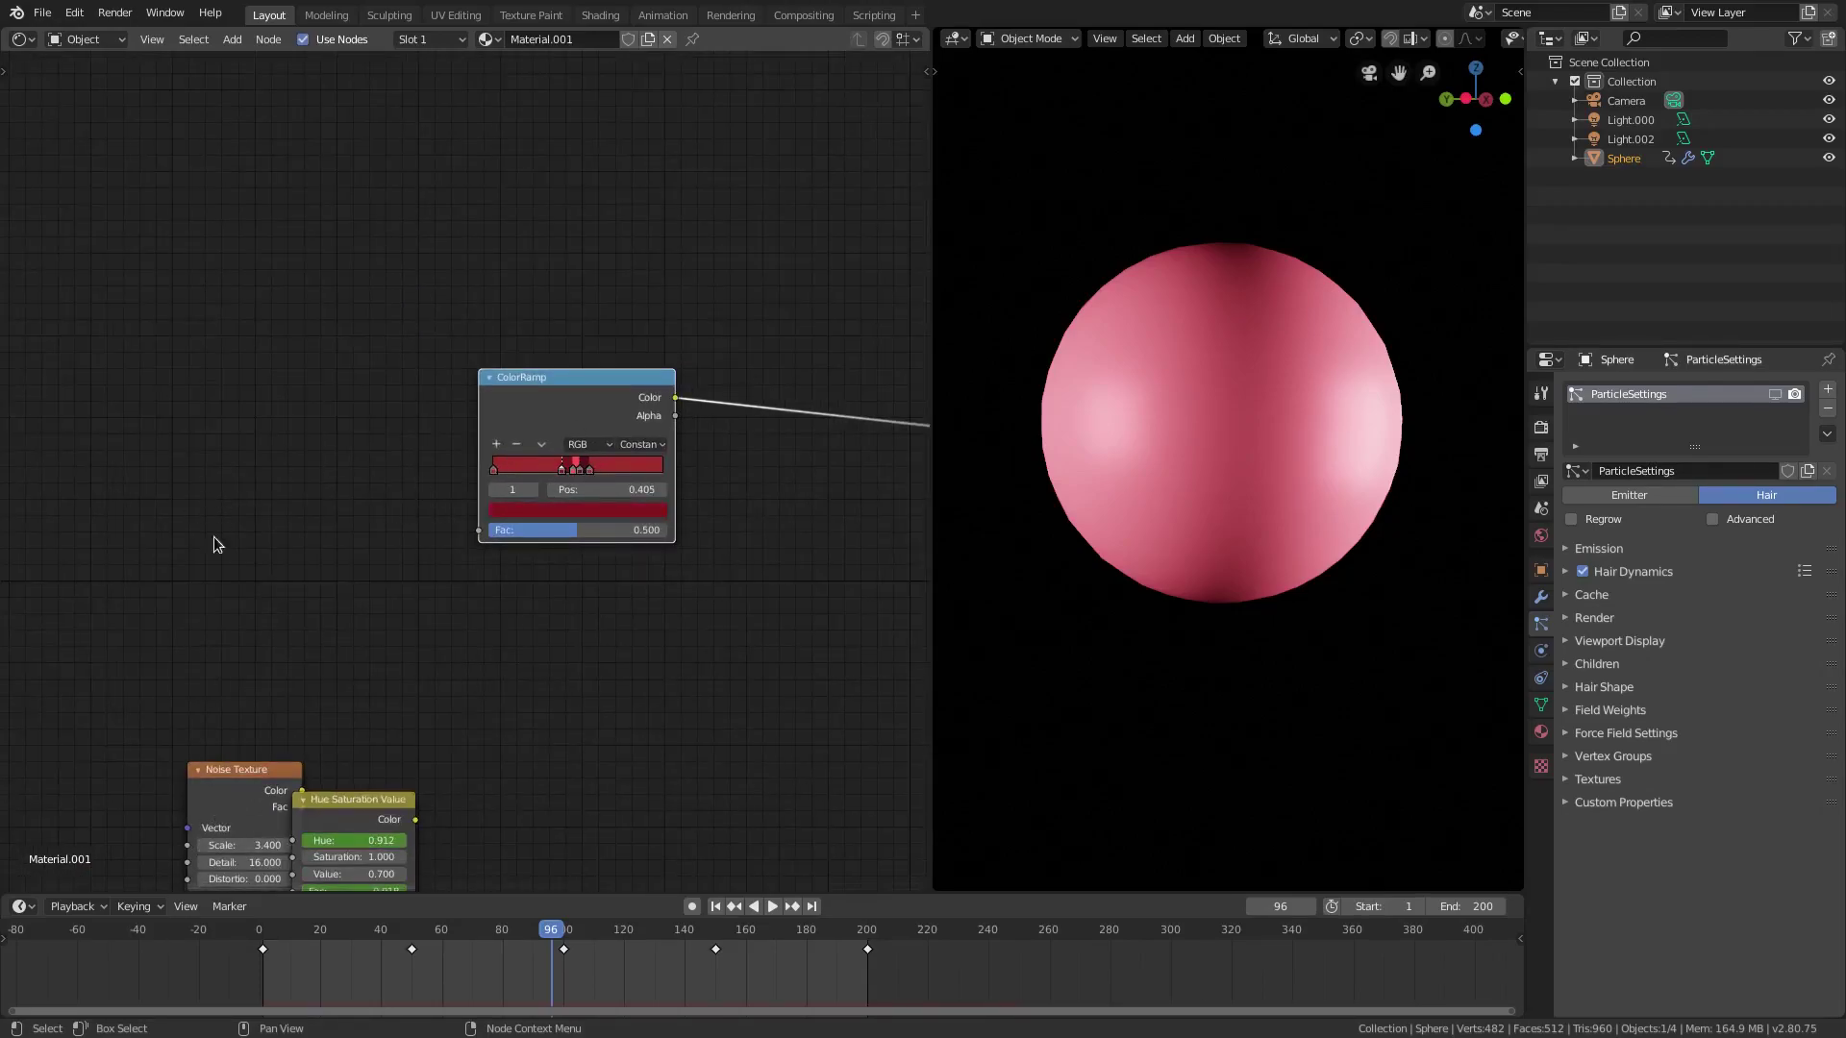
# Add a Noise Texture node via a 'noise' search in the Add menu
pyautogui.scroll(1, 317, 527)
pyautogui.hotkey('shift', 'a')
pyautogui.click(163, 398)
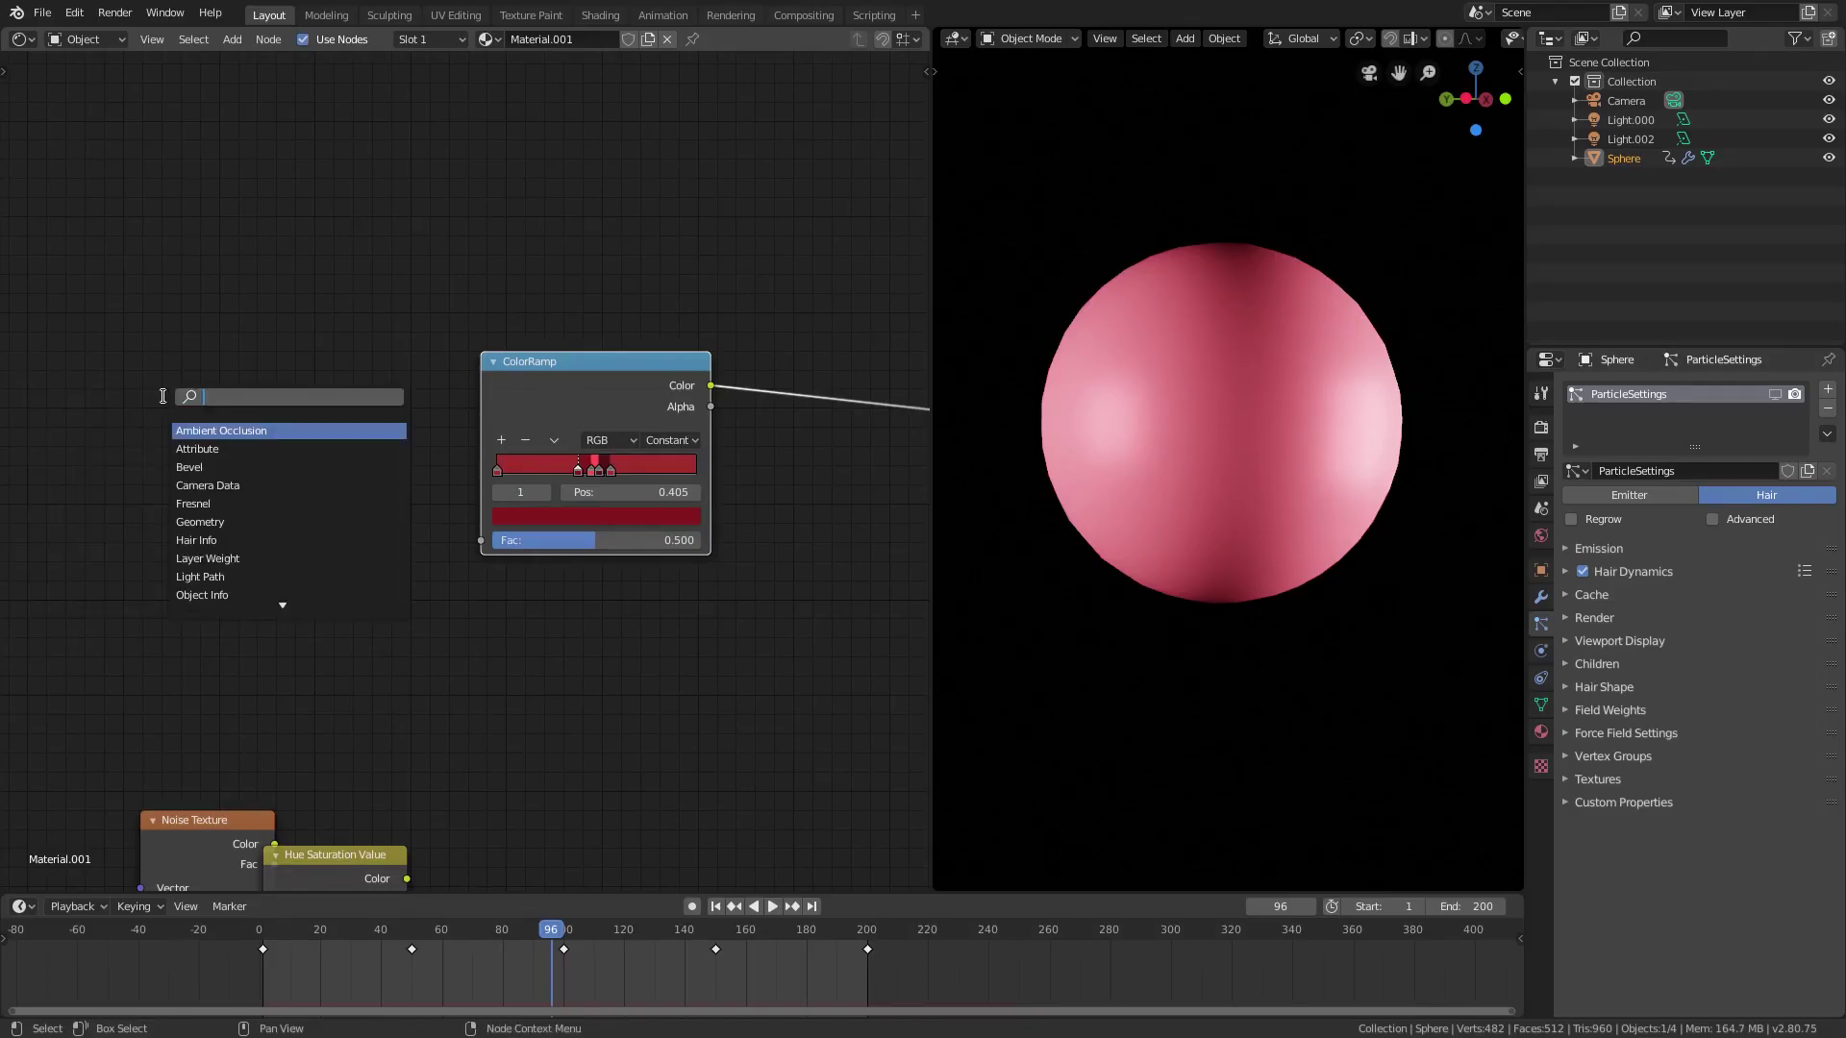
pyautogui.write('noice')
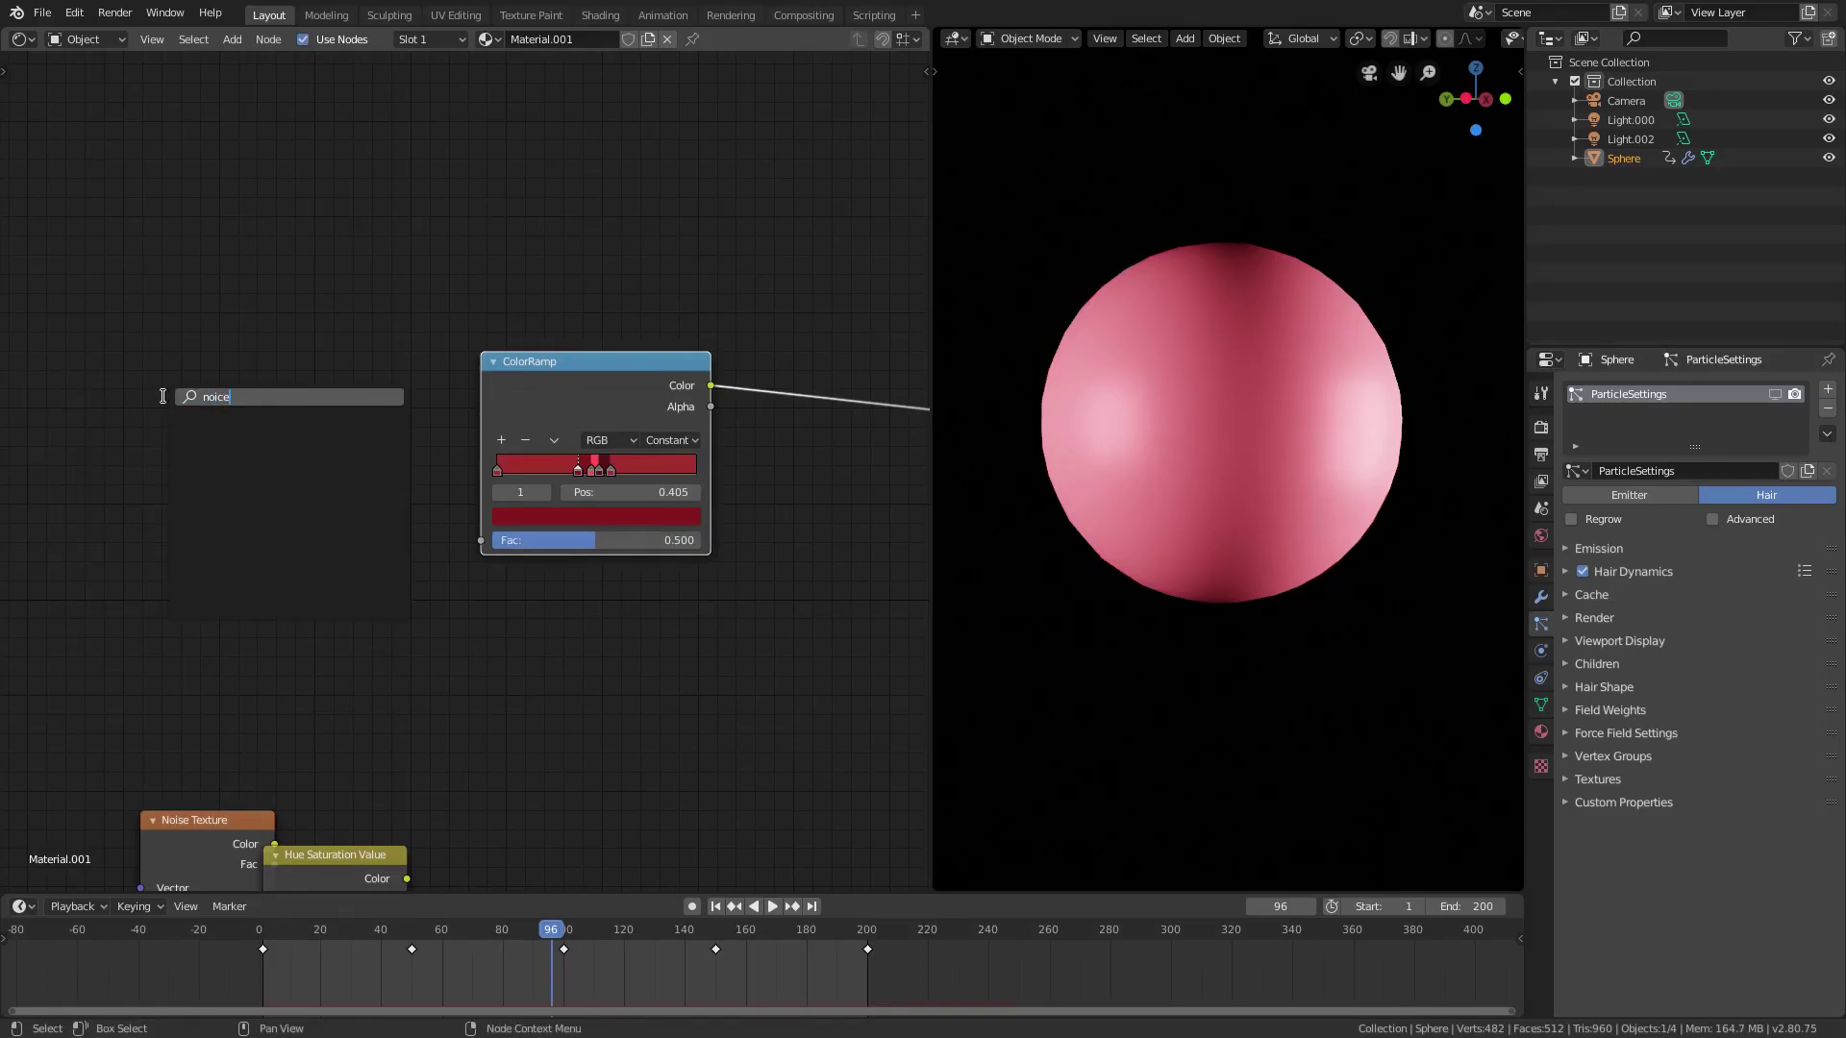
pyautogui.press('BackSpace')
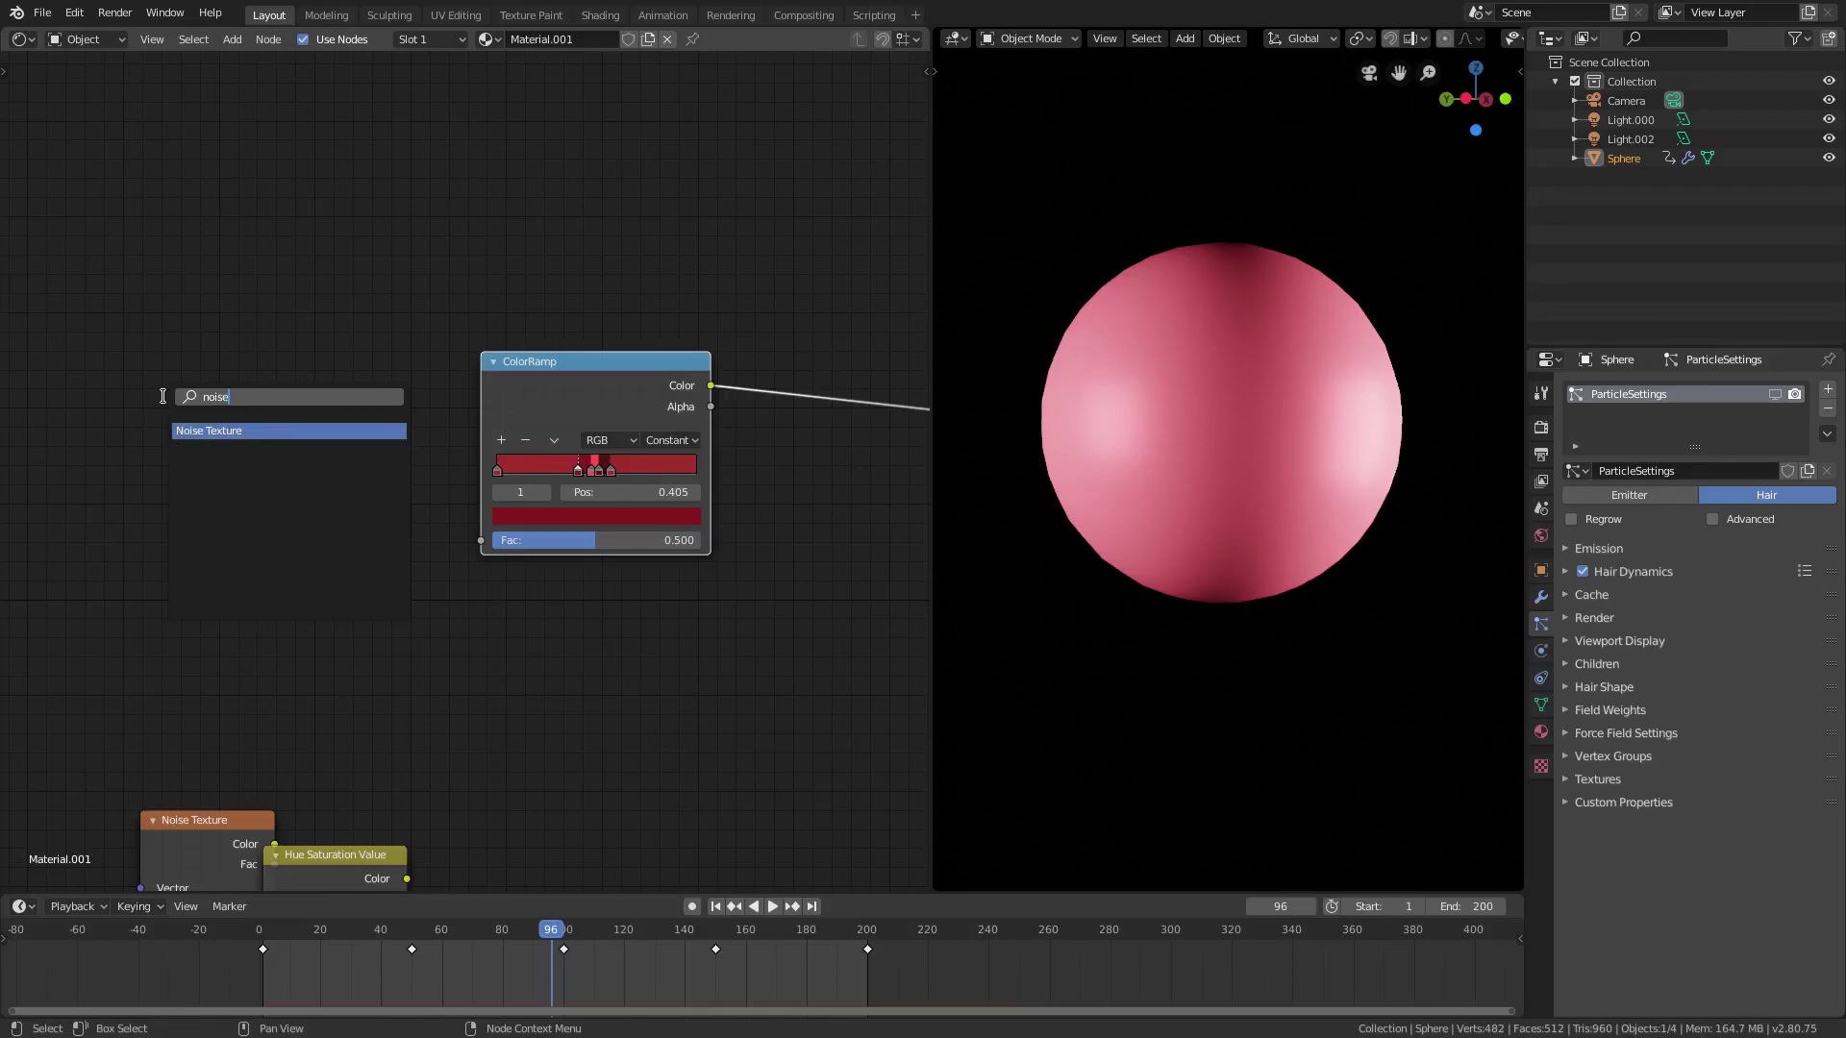
pyautogui.click(207, 431)
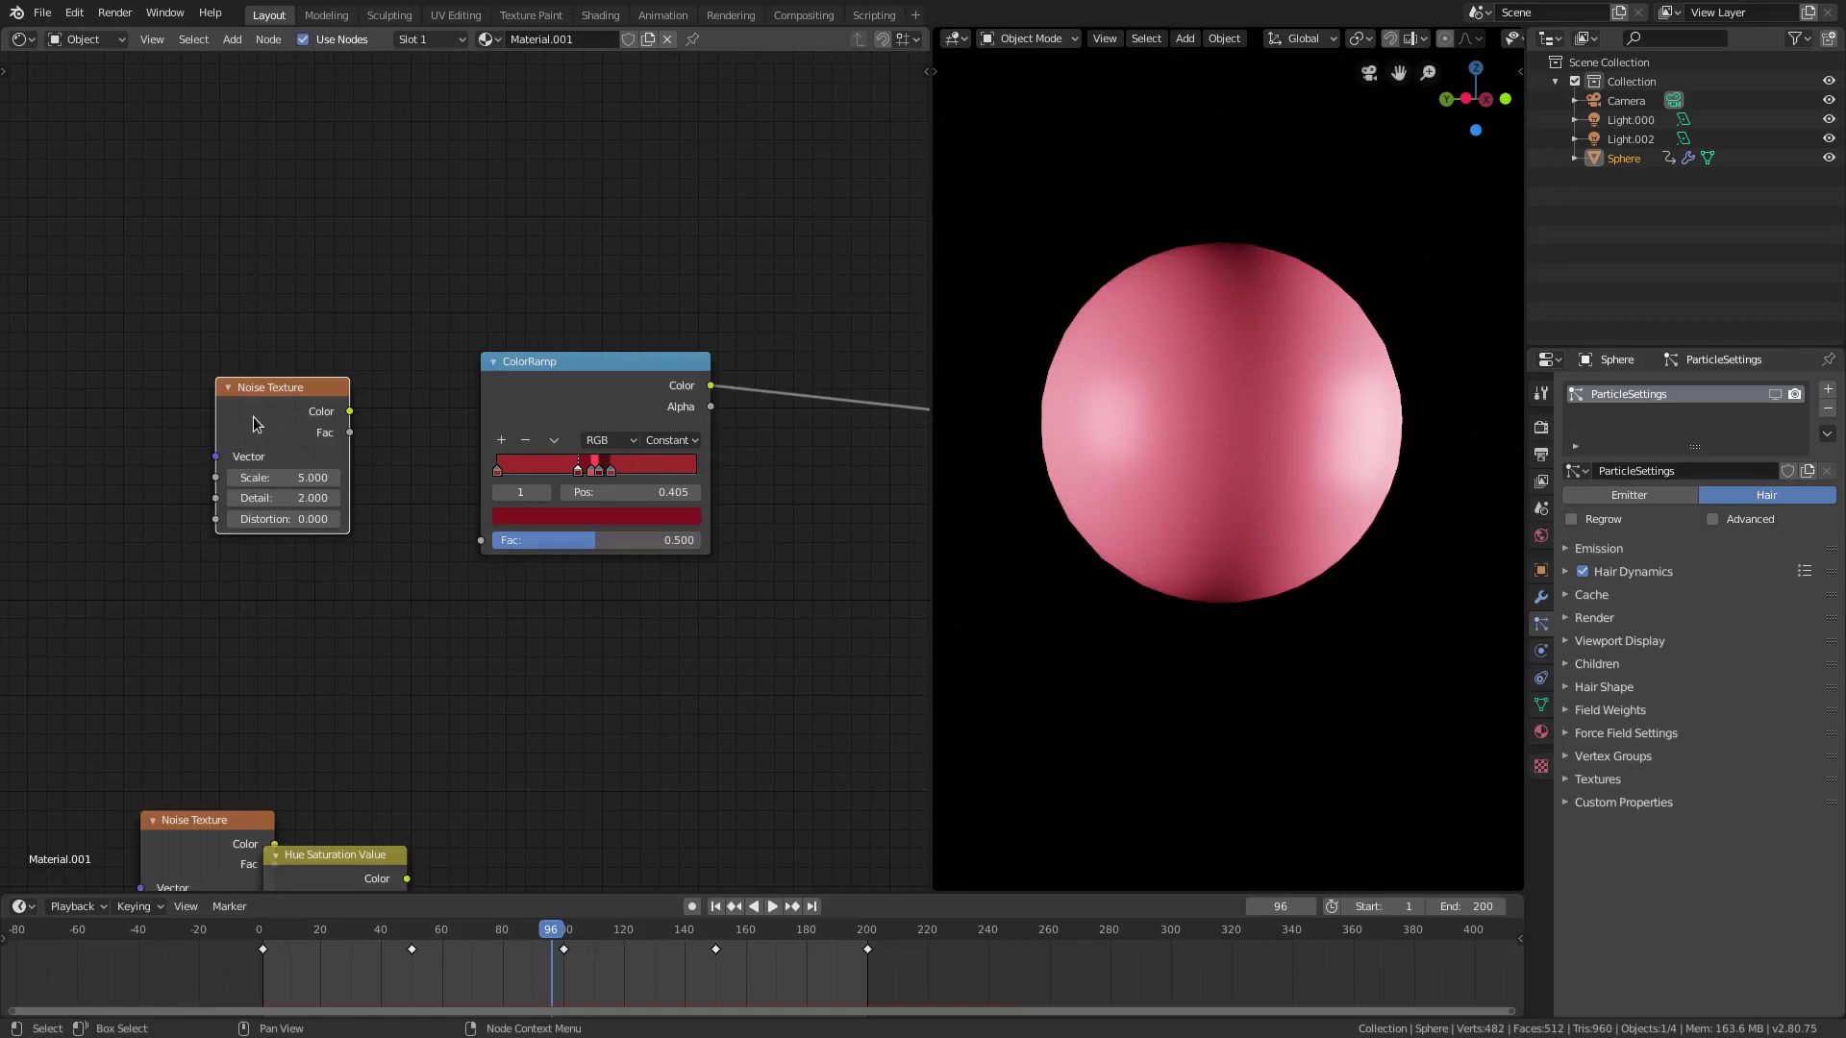
# Drive the ColorRamp Fac with the Noise Texture (Scale 3.4, Detail 16) Color output
pyautogui.moveTo(350, 411); pyautogui.dragTo(394, 508)
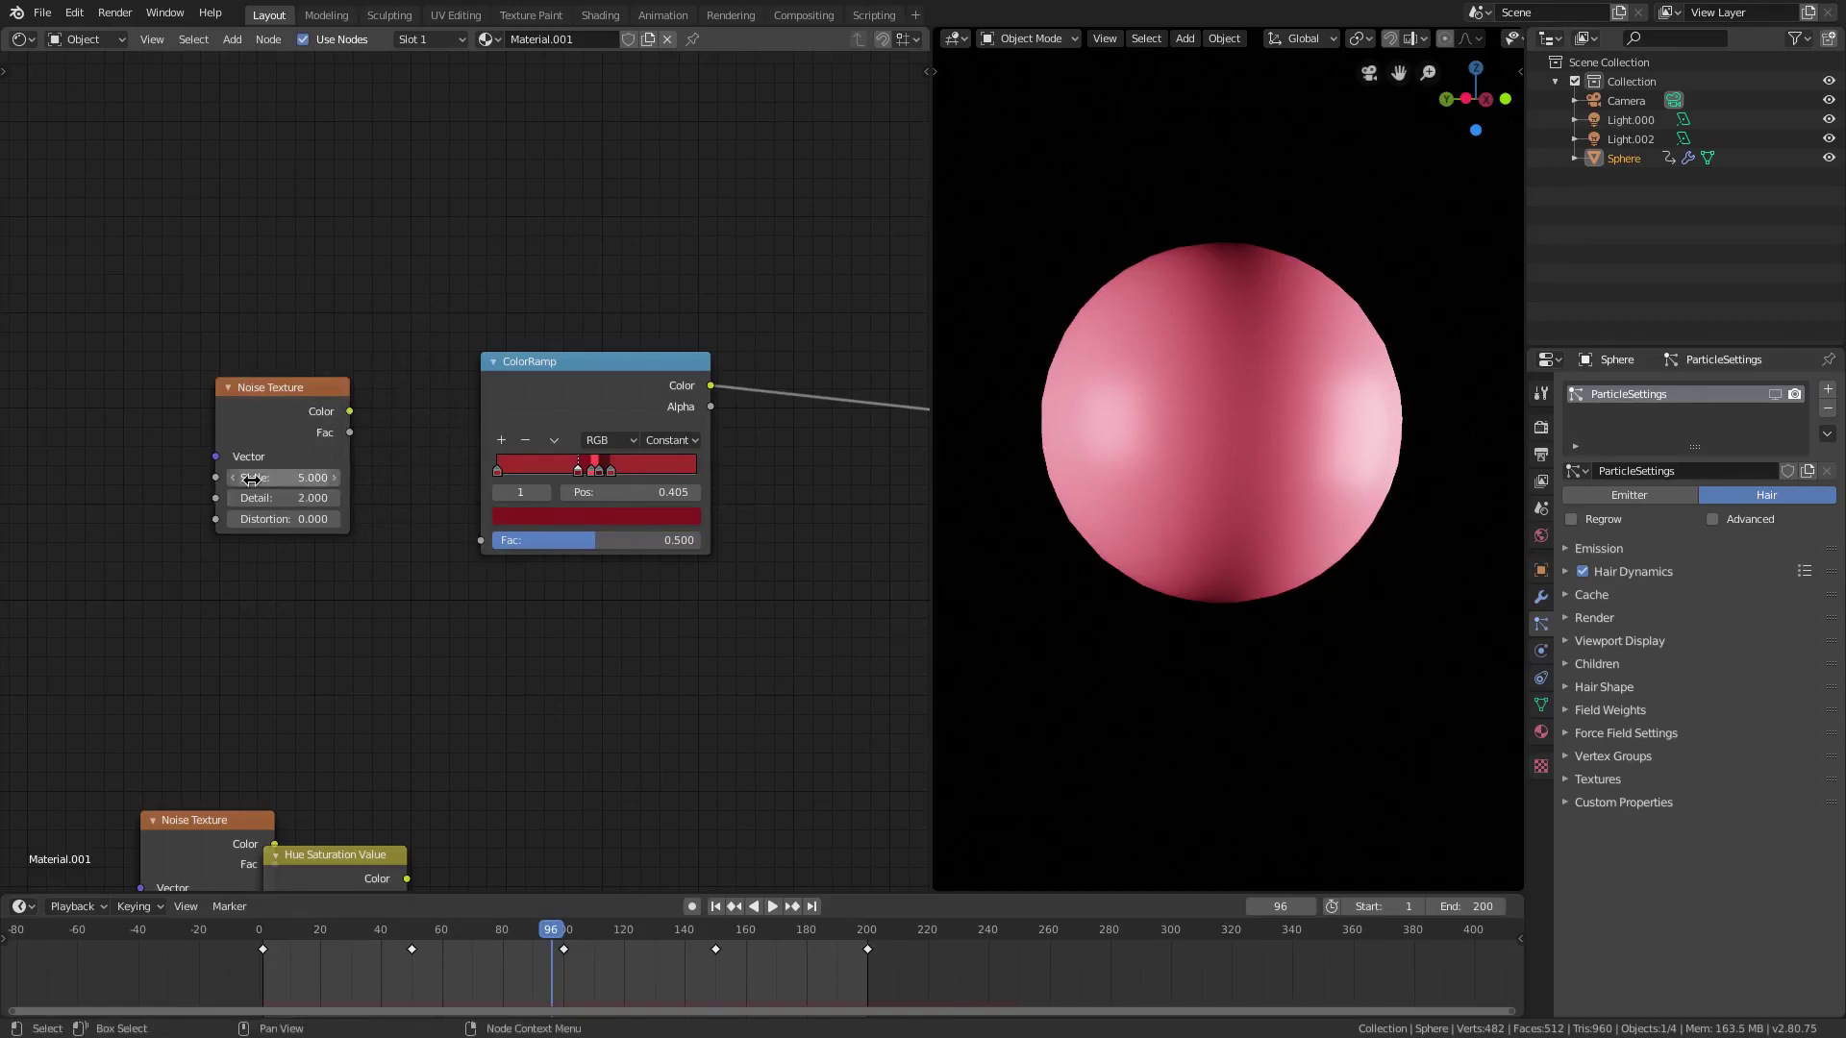
pyautogui.moveTo(284, 757); pyautogui.dragTo(359, 503, button='middle')
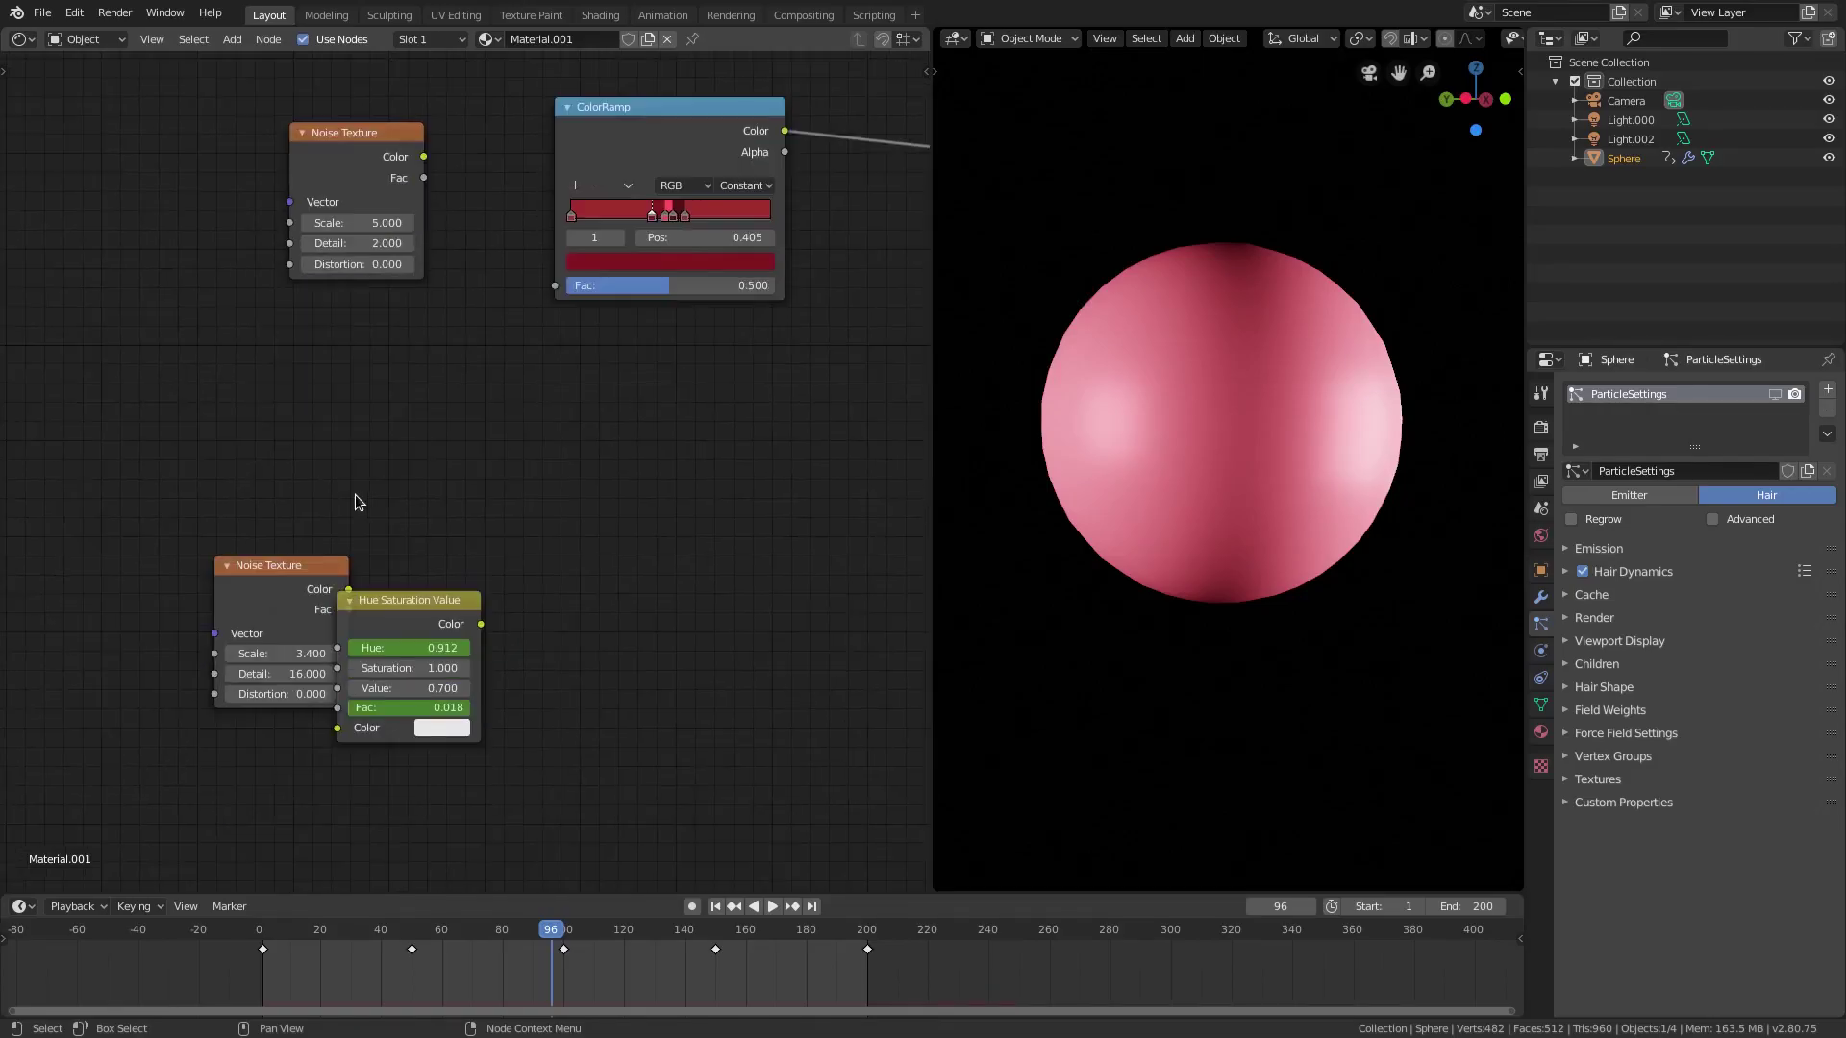
pyautogui.moveTo(279, 632); pyautogui.dragTo(328, 406)
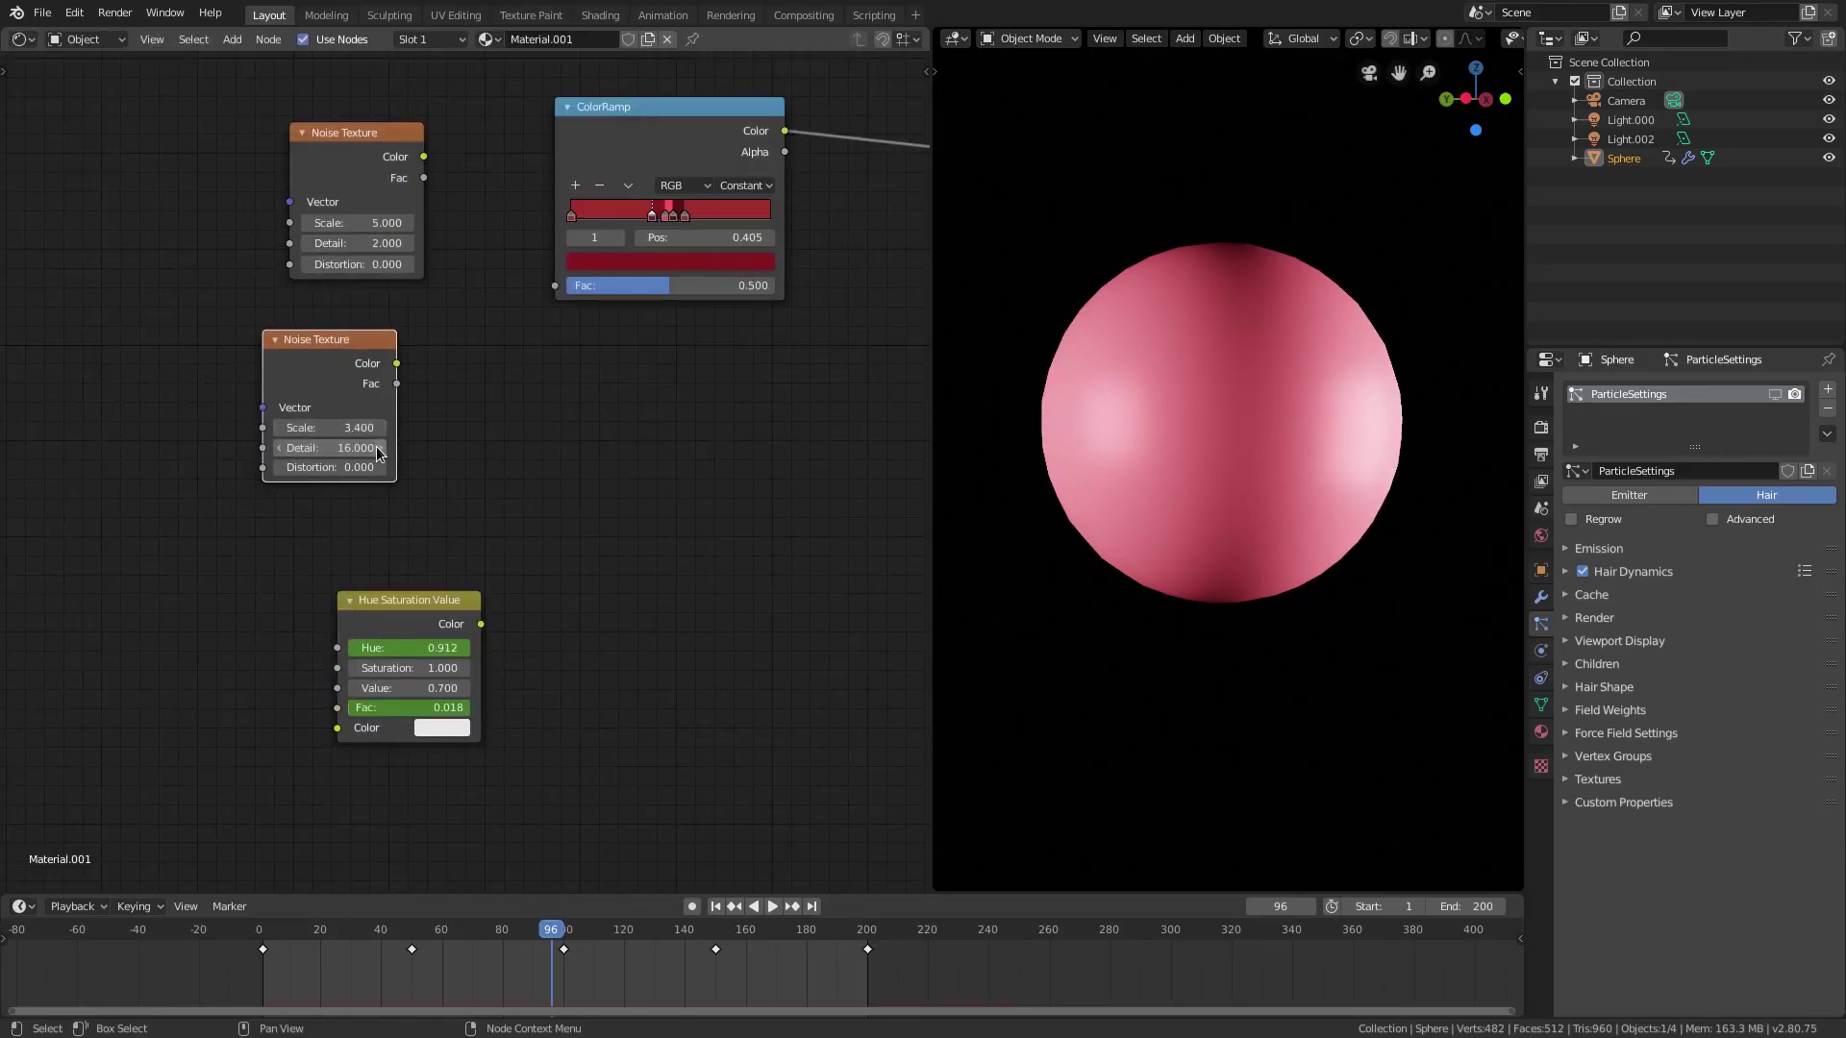
pyautogui.moveTo(458, 422); pyautogui.dragTo(438, 570, button='middle')
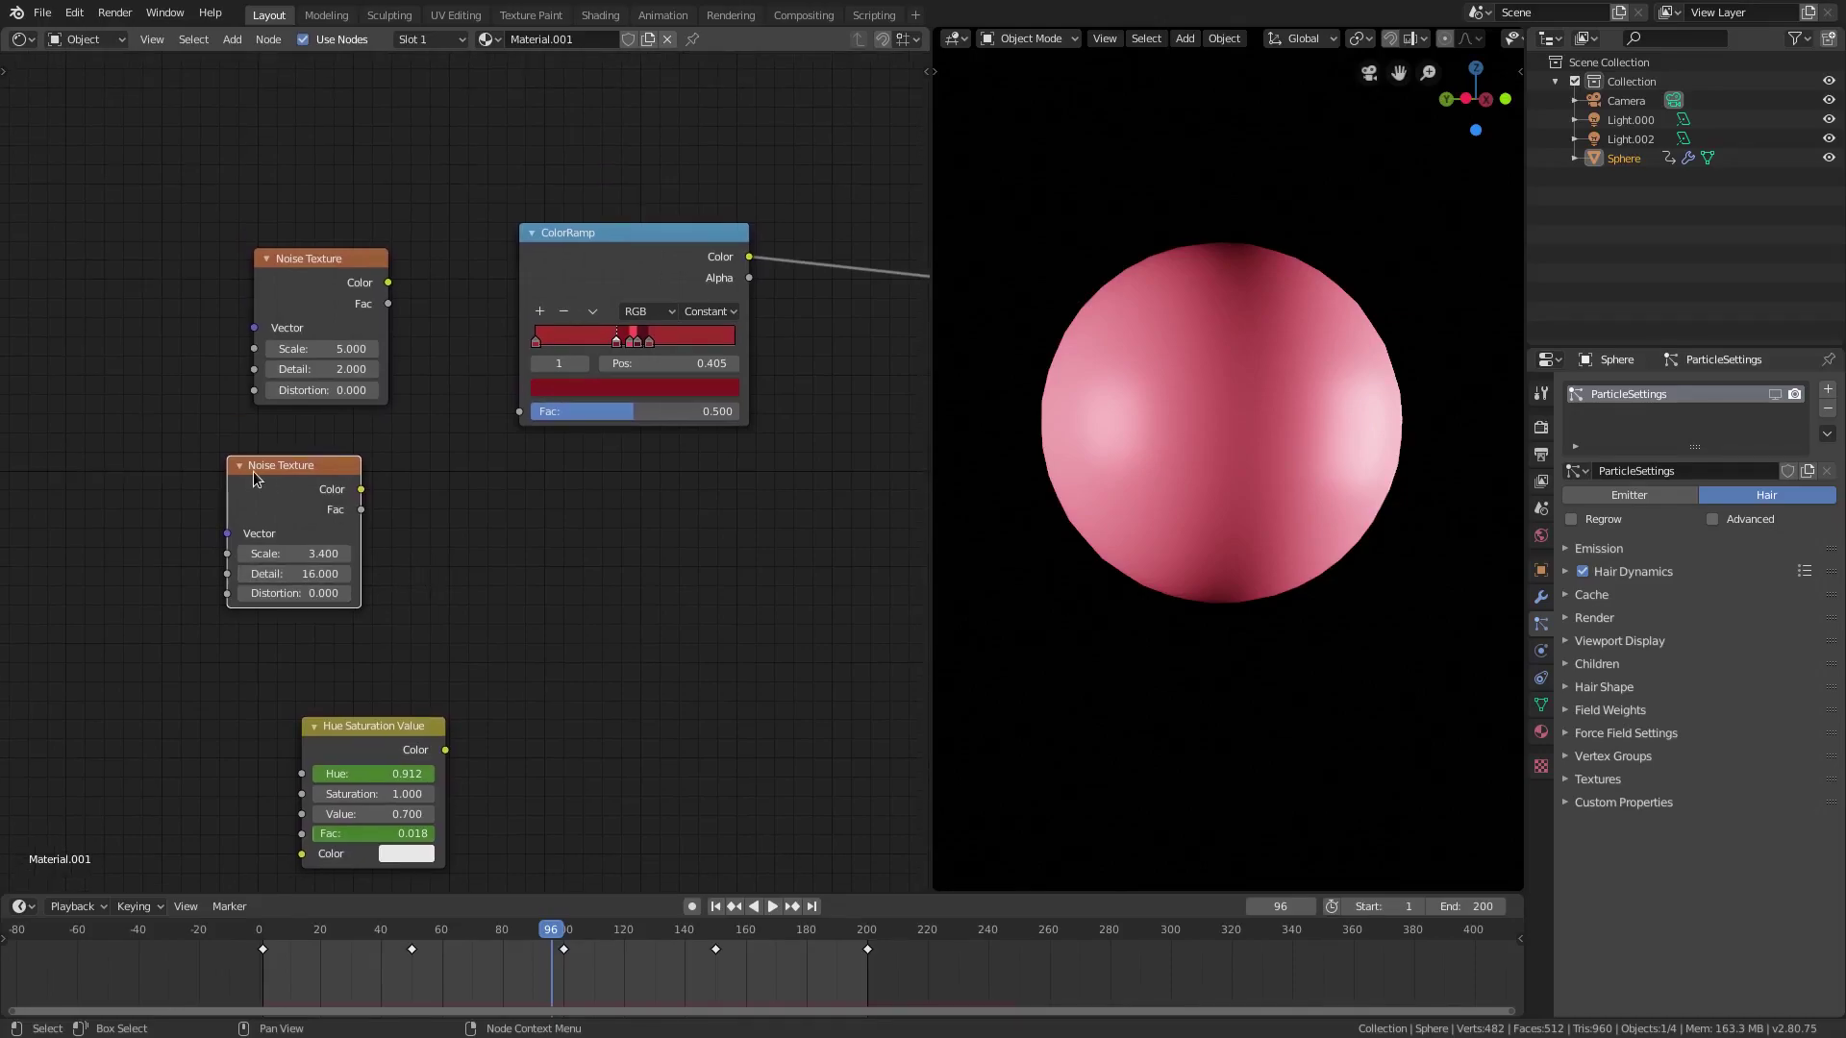
pyautogui.click(307, 310)
pyautogui.moveTo(347, 303); pyautogui.dragTo(519, 411)
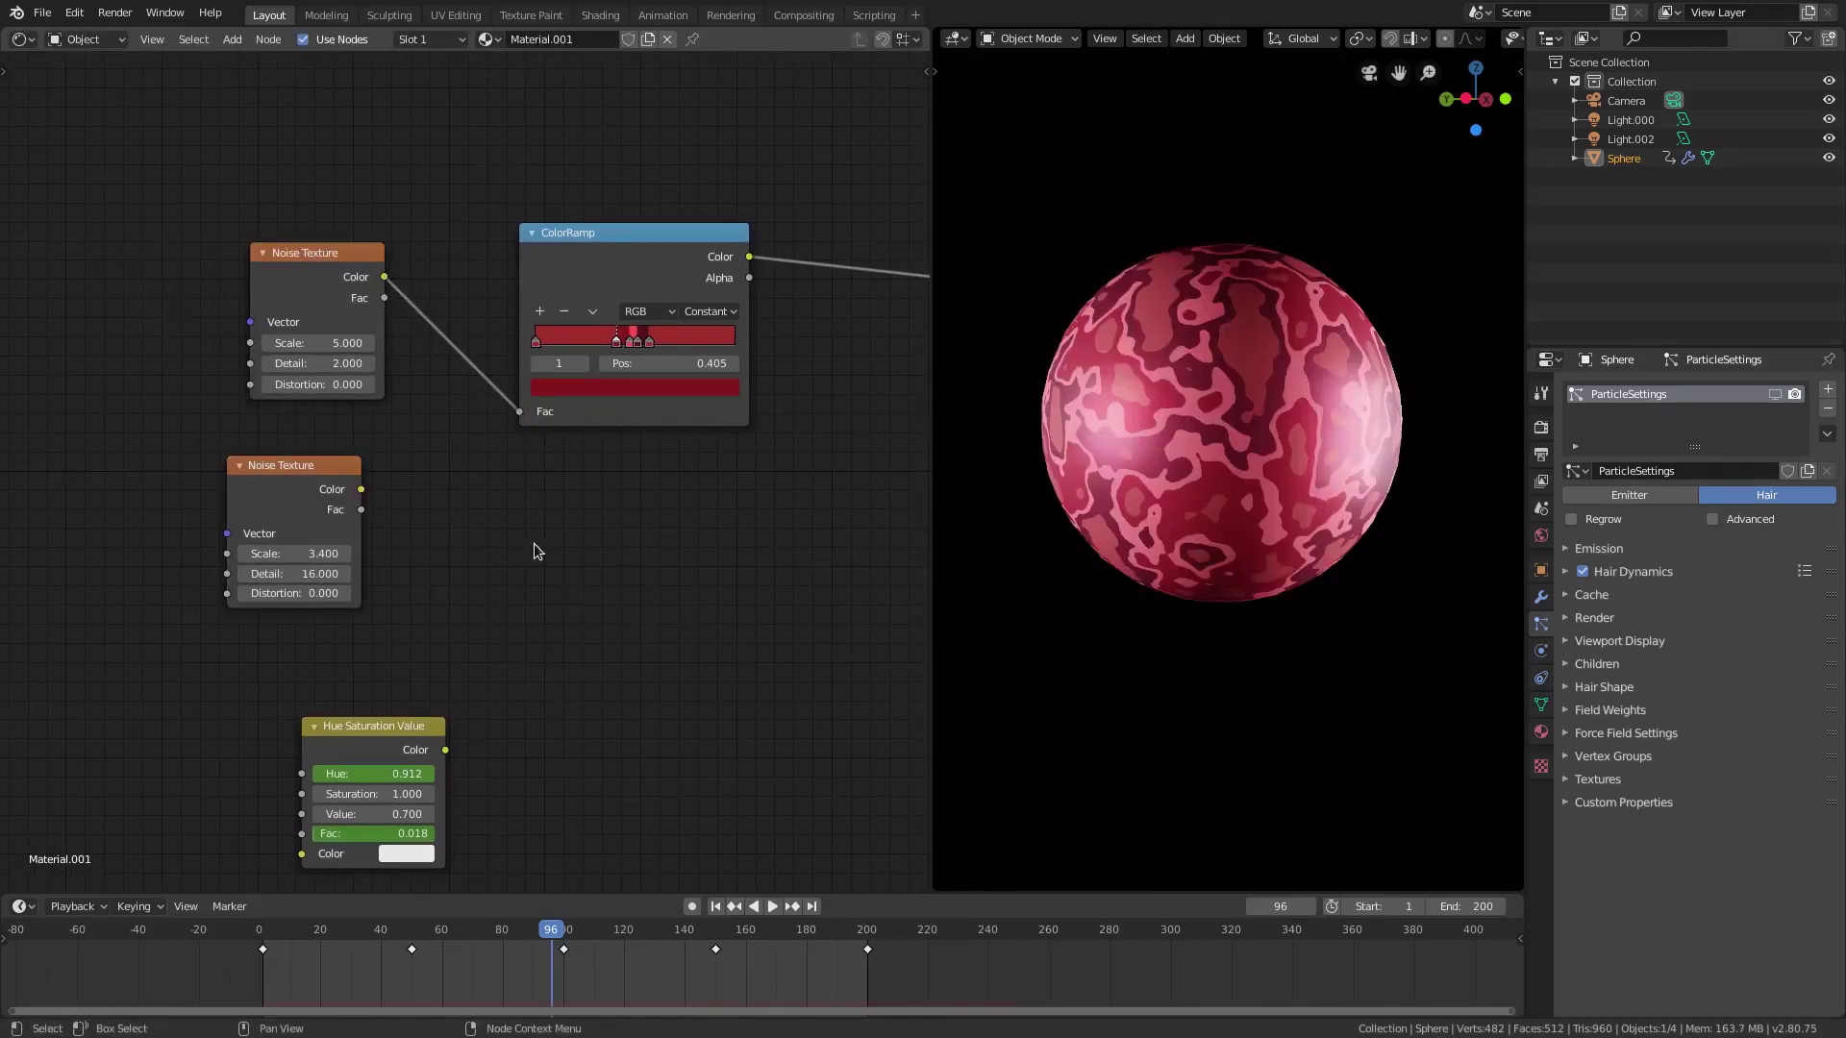
pyautogui.scroll(1, 1285, 463)
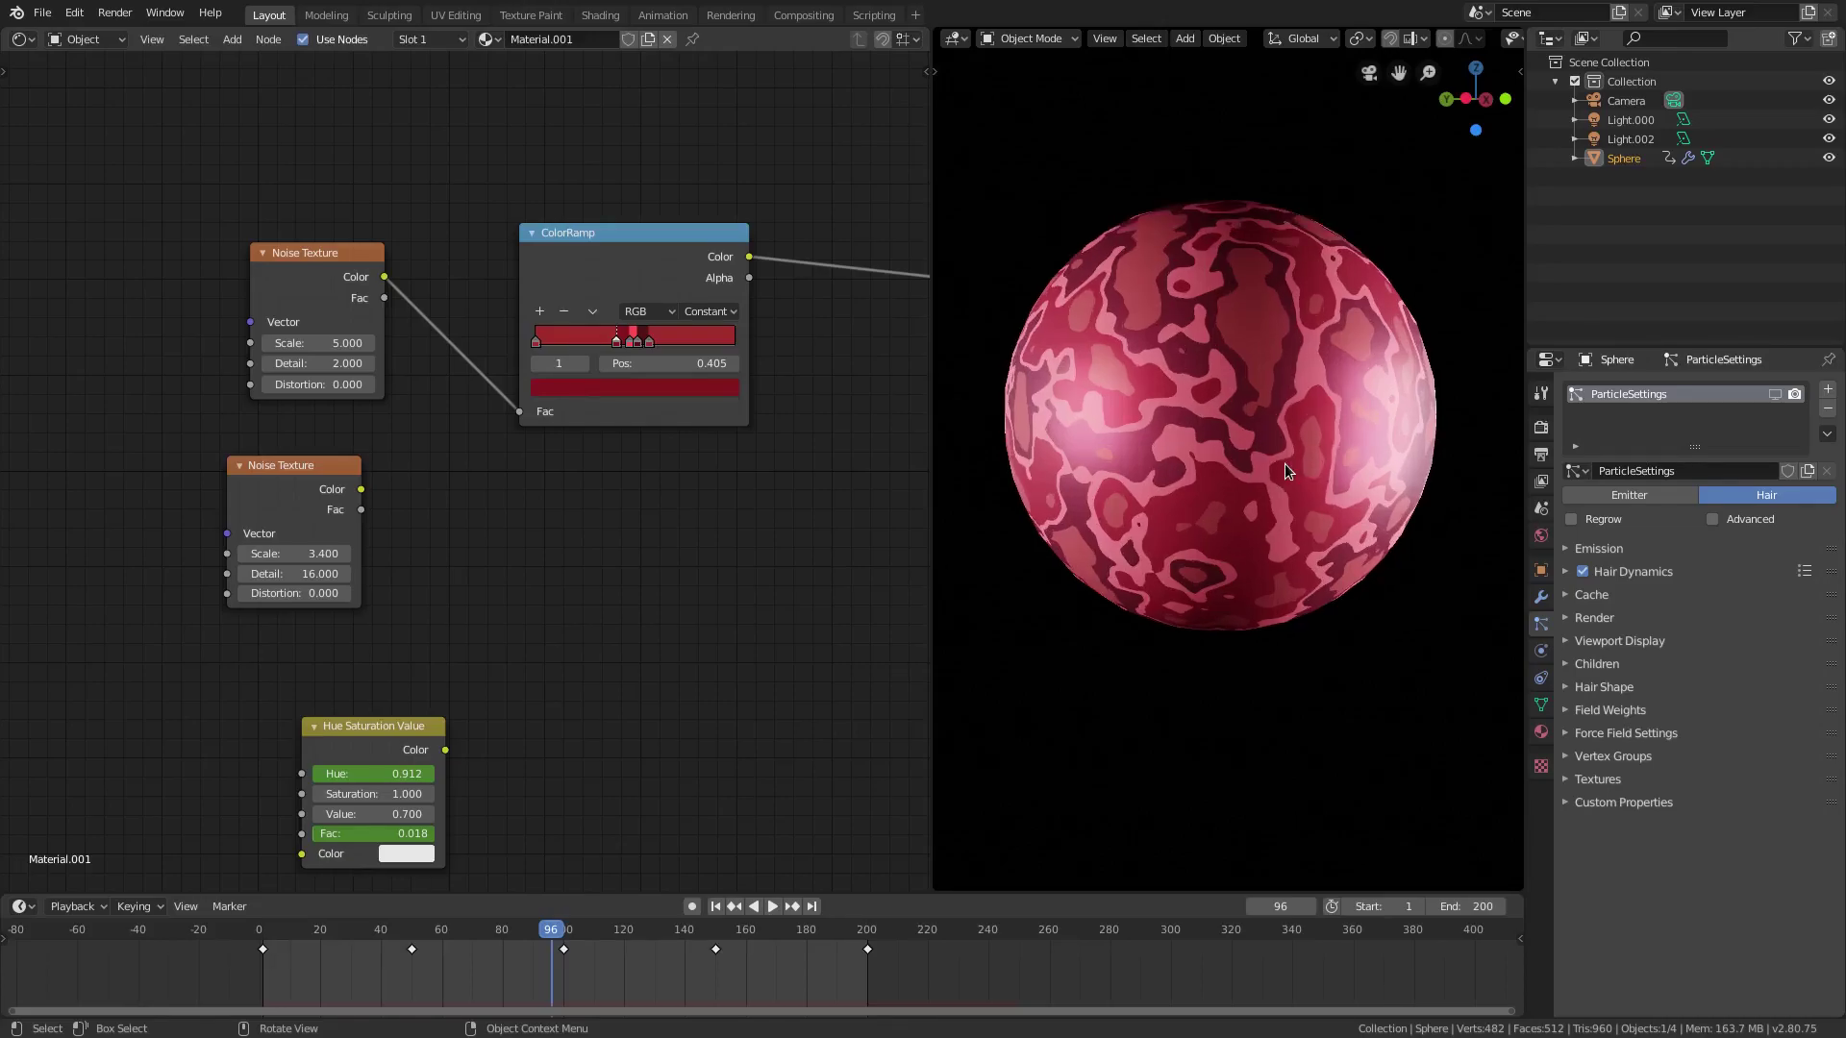
pyautogui.moveTo(361, 489); pyautogui.dragTo(521, 413)
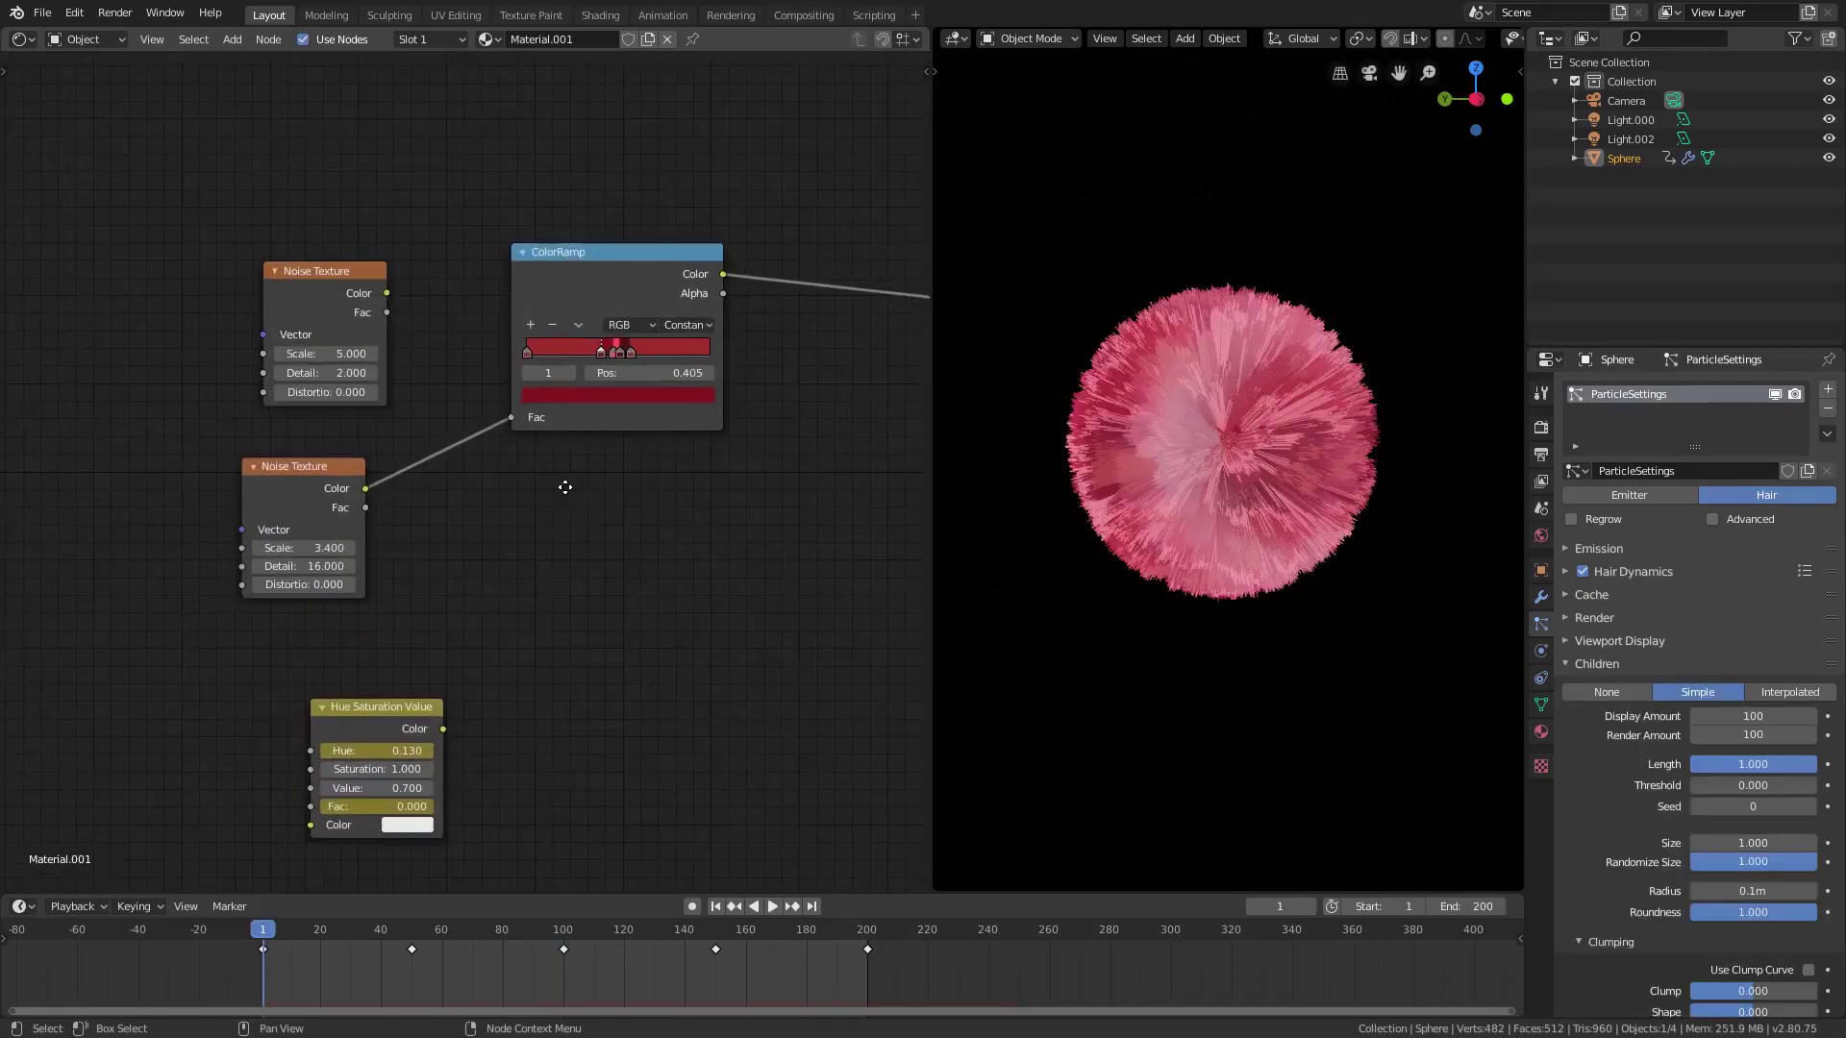
pyautogui.moveTo(565, 487); pyautogui.dragTo(429, 531, button='middle')
# Add a grayscale ColorRamp fed by the noise and link its Color to Base Color
pyautogui.hotkey('shift', 'a')
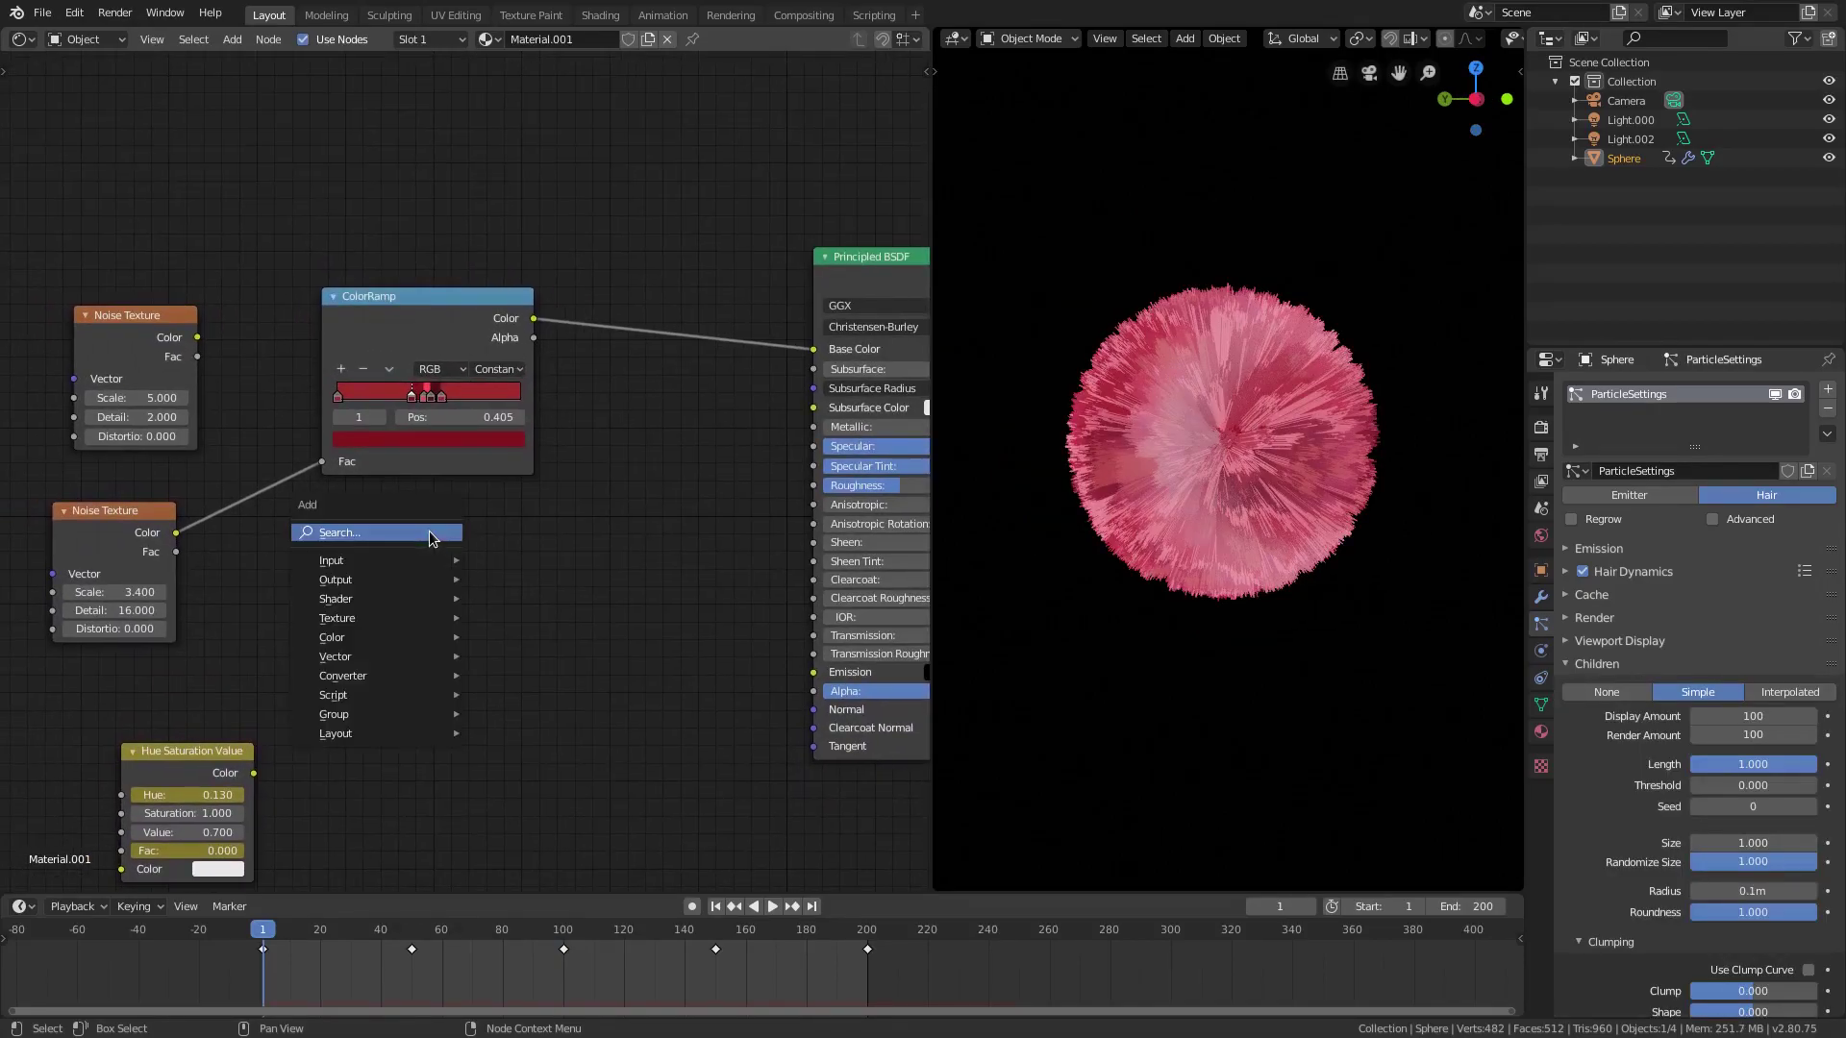
pyautogui.click(429, 531)
pyautogui.write('col')
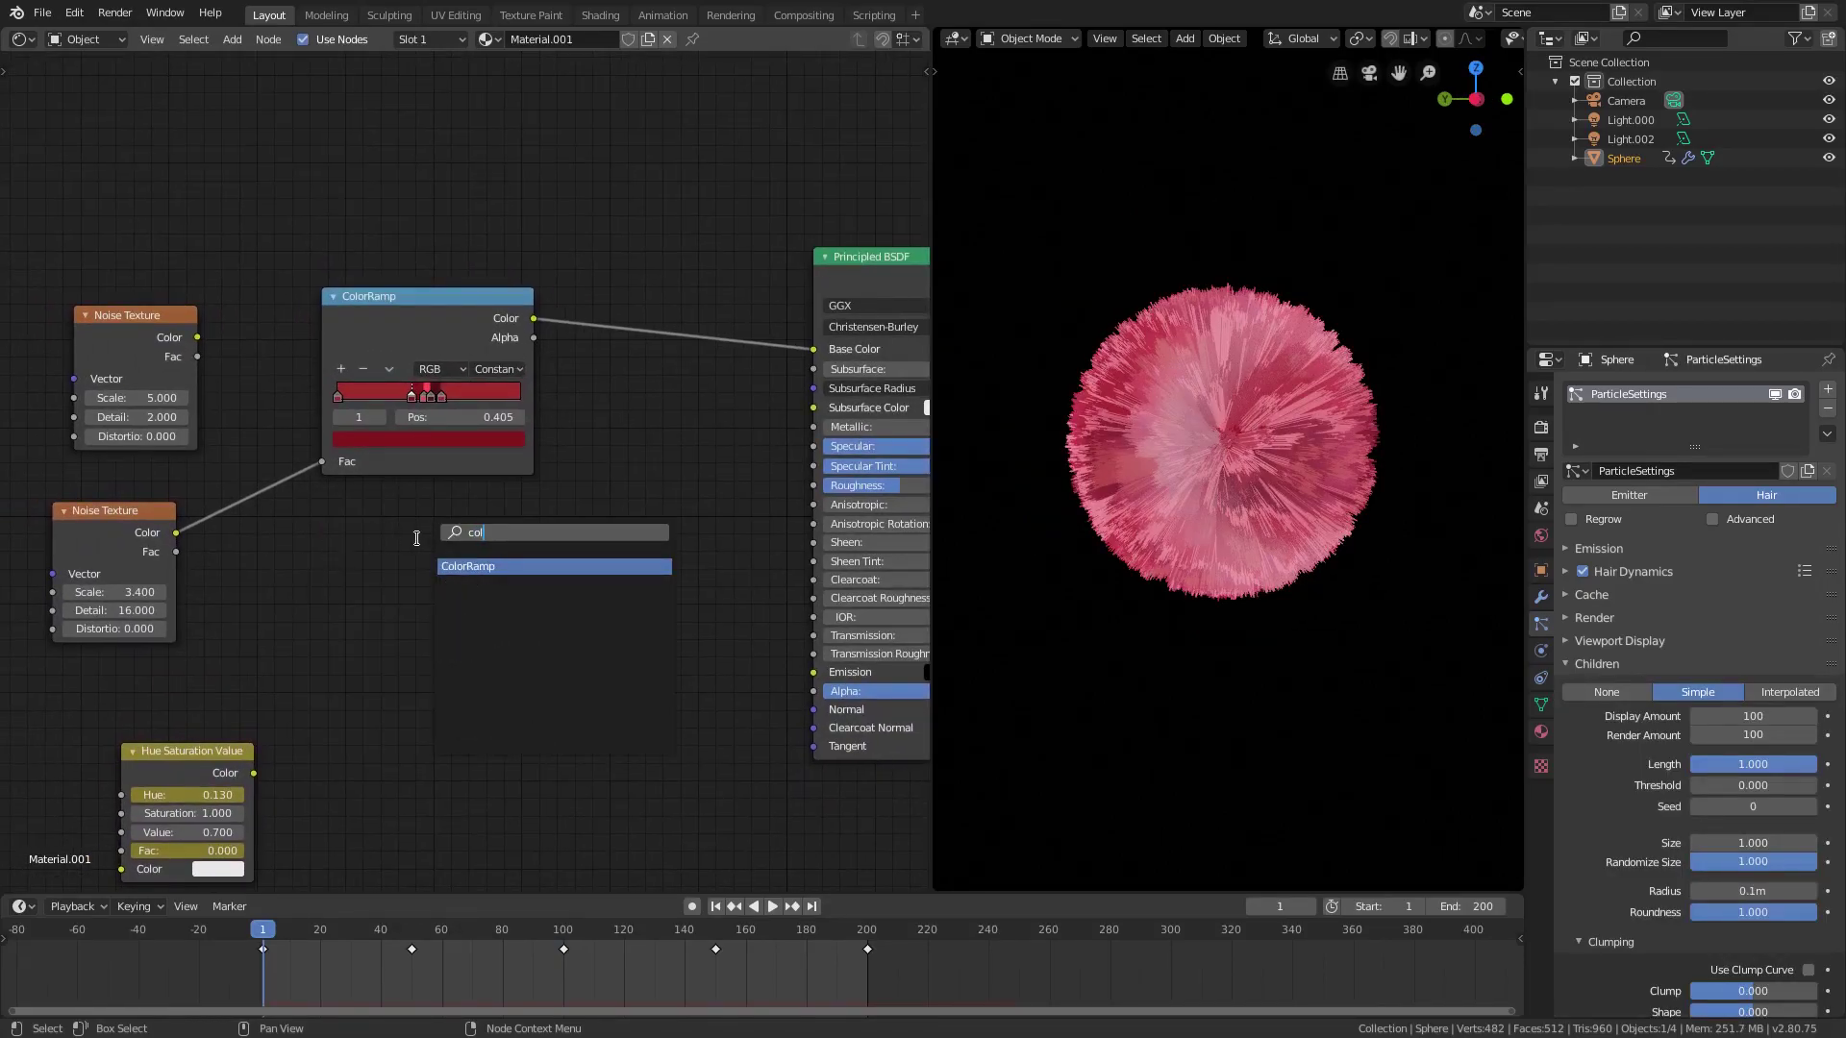
pyautogui.press('Return')
pyautogui.click(413, 567)
pyautogui.moveTo(322, 461); pyautogui.dragTo(318, 672)
pyautogui.moveTo(529, 531); pyautogui.dragTo(813, 349)
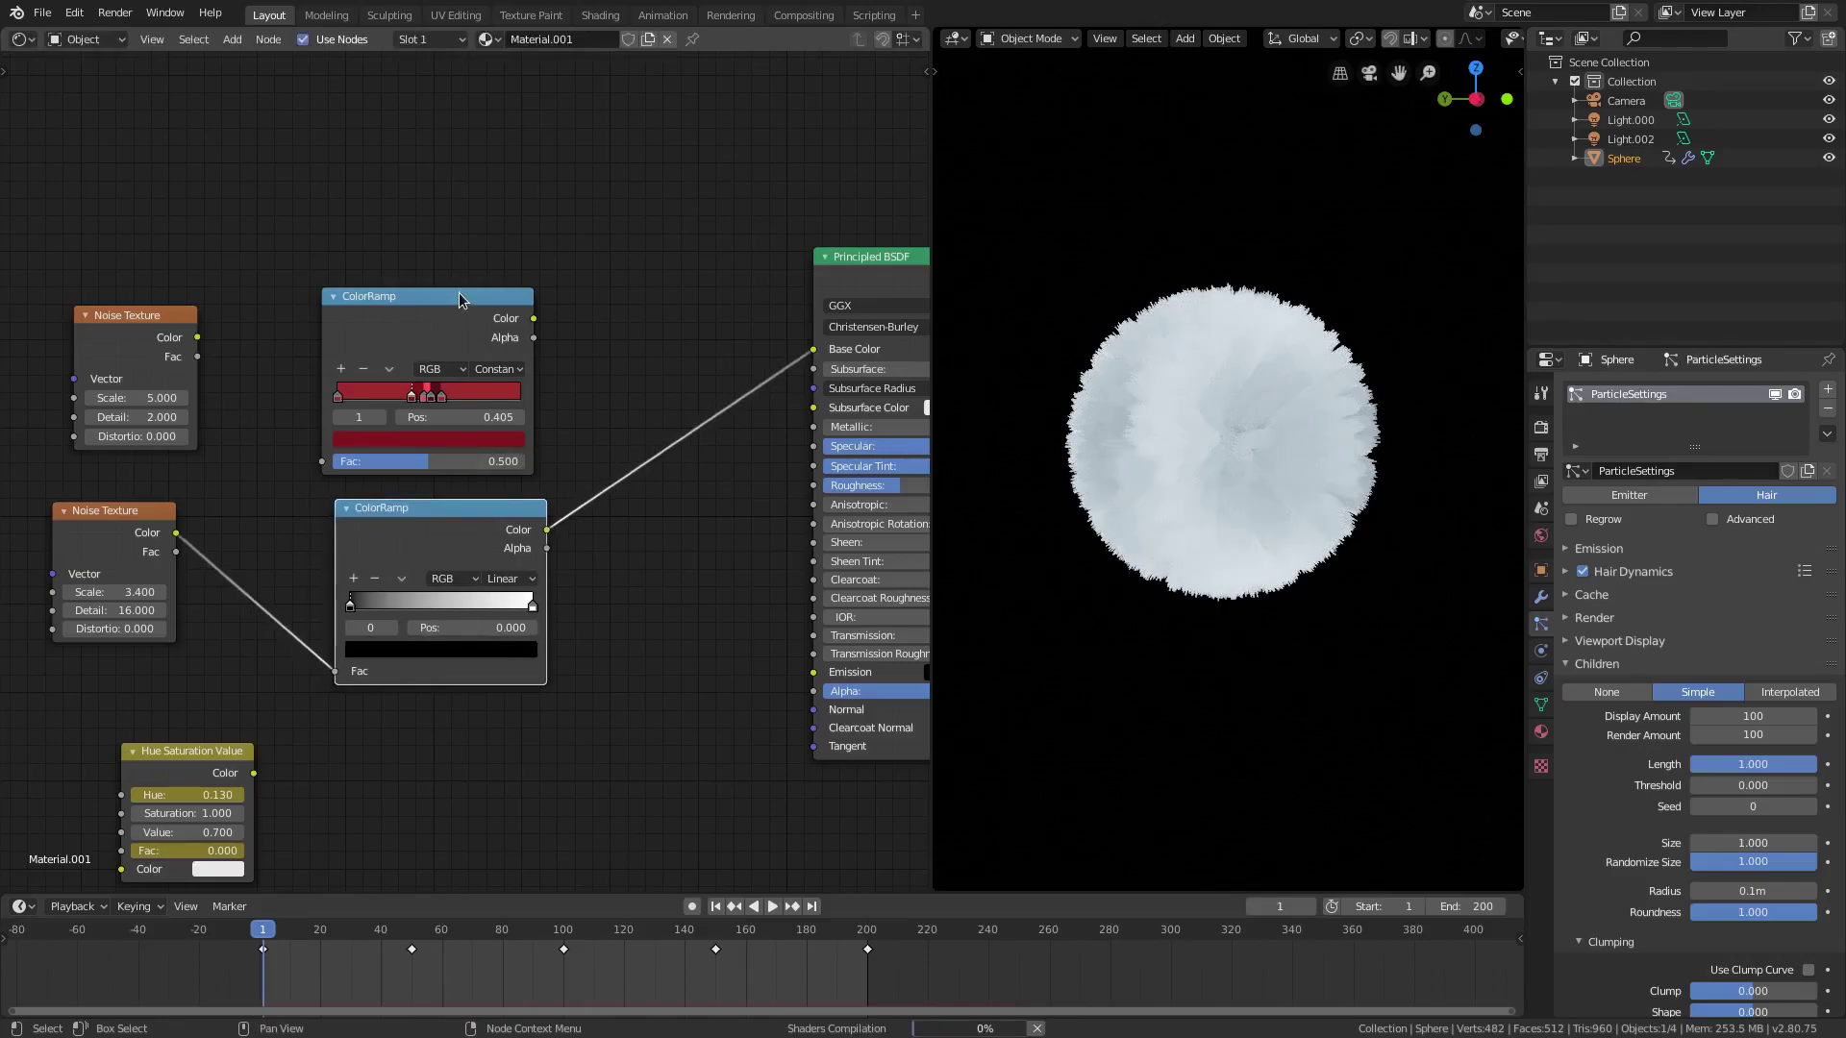
# Reposition both ColorRamps and slide the grayscale ramp's white stop toward the middle
pyautogui.moveTo(442, 296); pyautogui.dragTo(456, 165)
pyautogui.moveTo(509, 609); pyautogui.dragTo(471, 608)
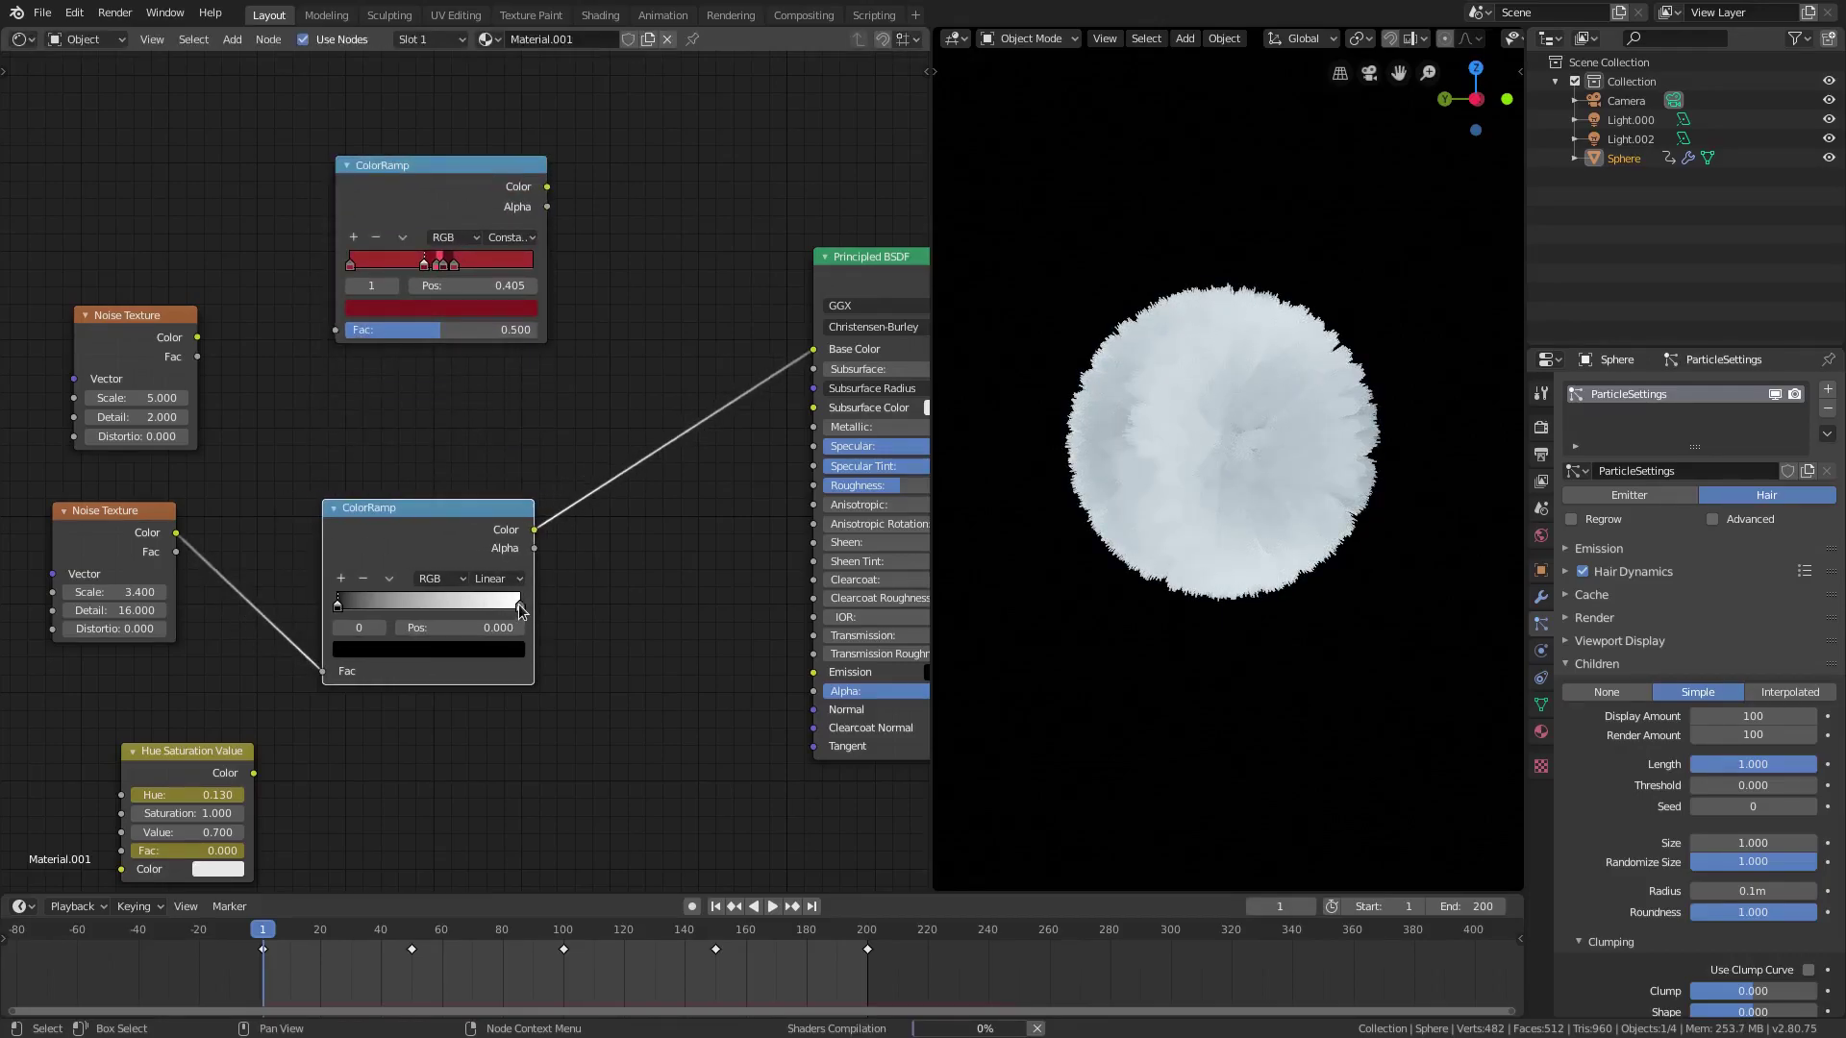
pyautogui.click(520, 606)
pyautogui.moveTo(513, 600); pyautogui.dragTo(446, 606)
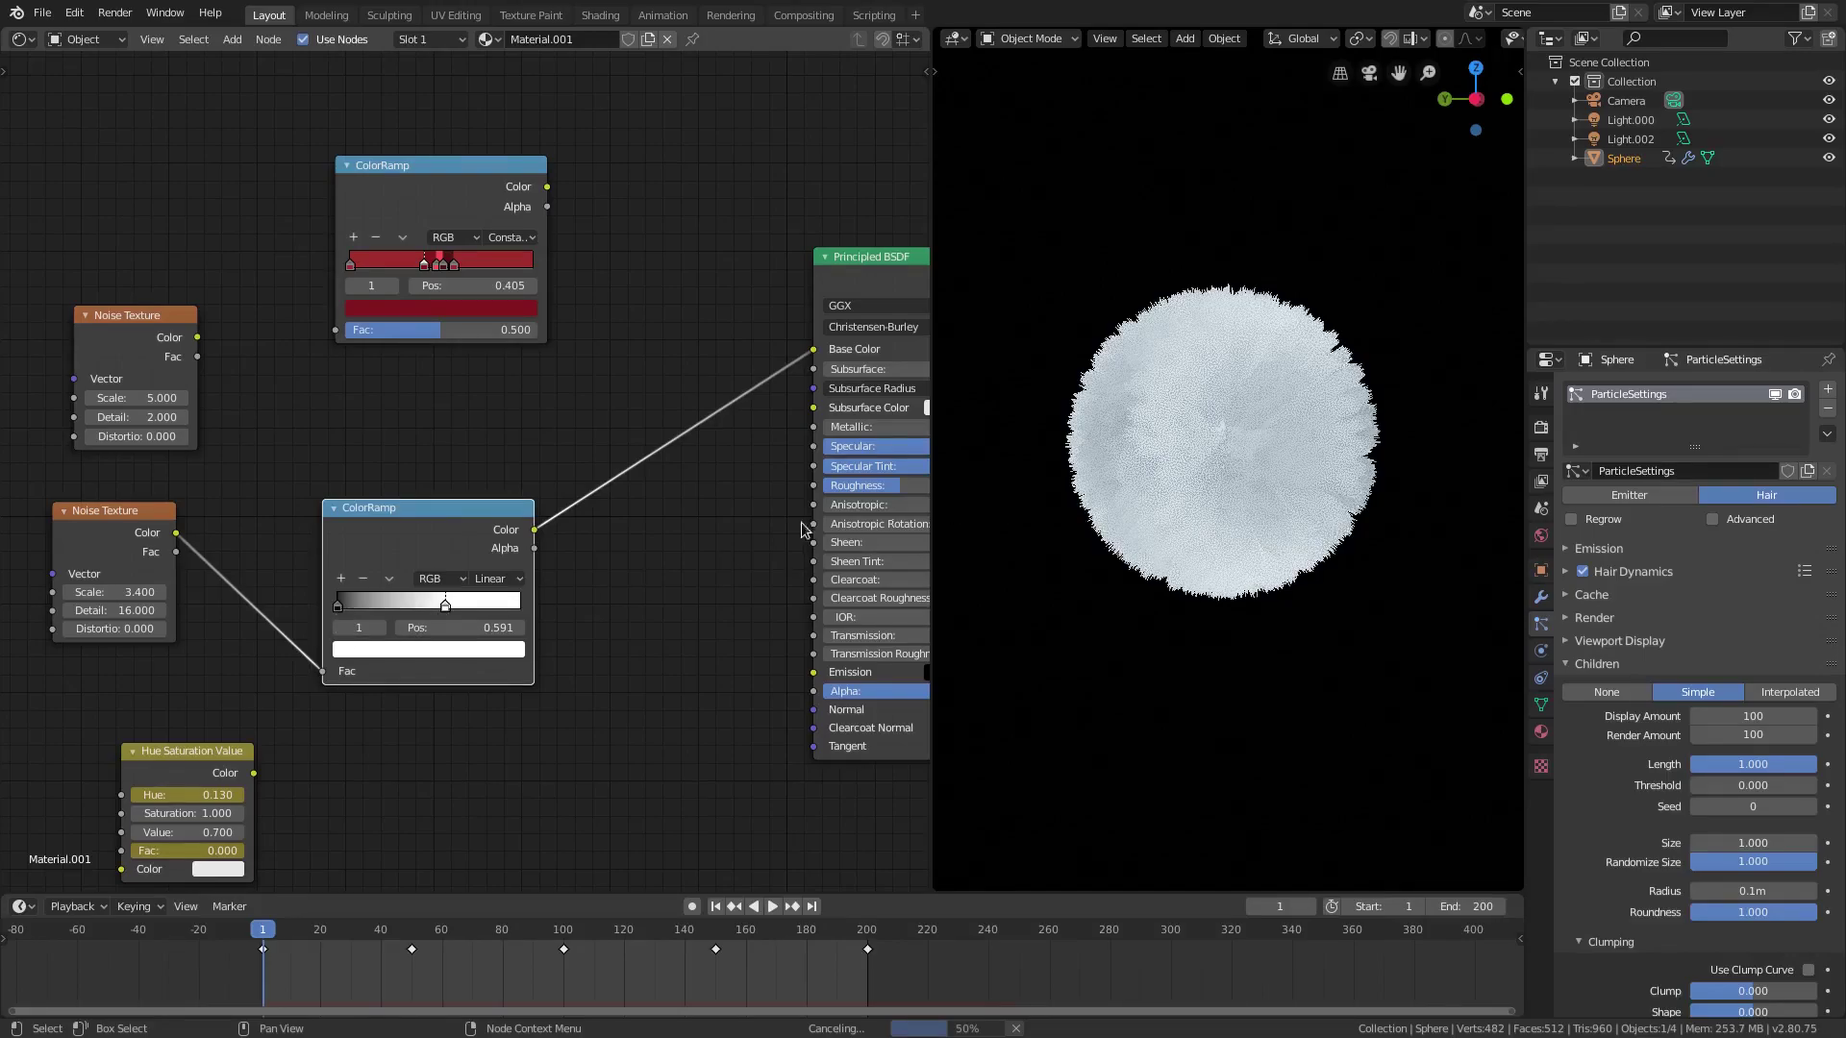
# Set the children Display Amount to 10 and slide the black stop inward
pyautogui.click(1764, 717)
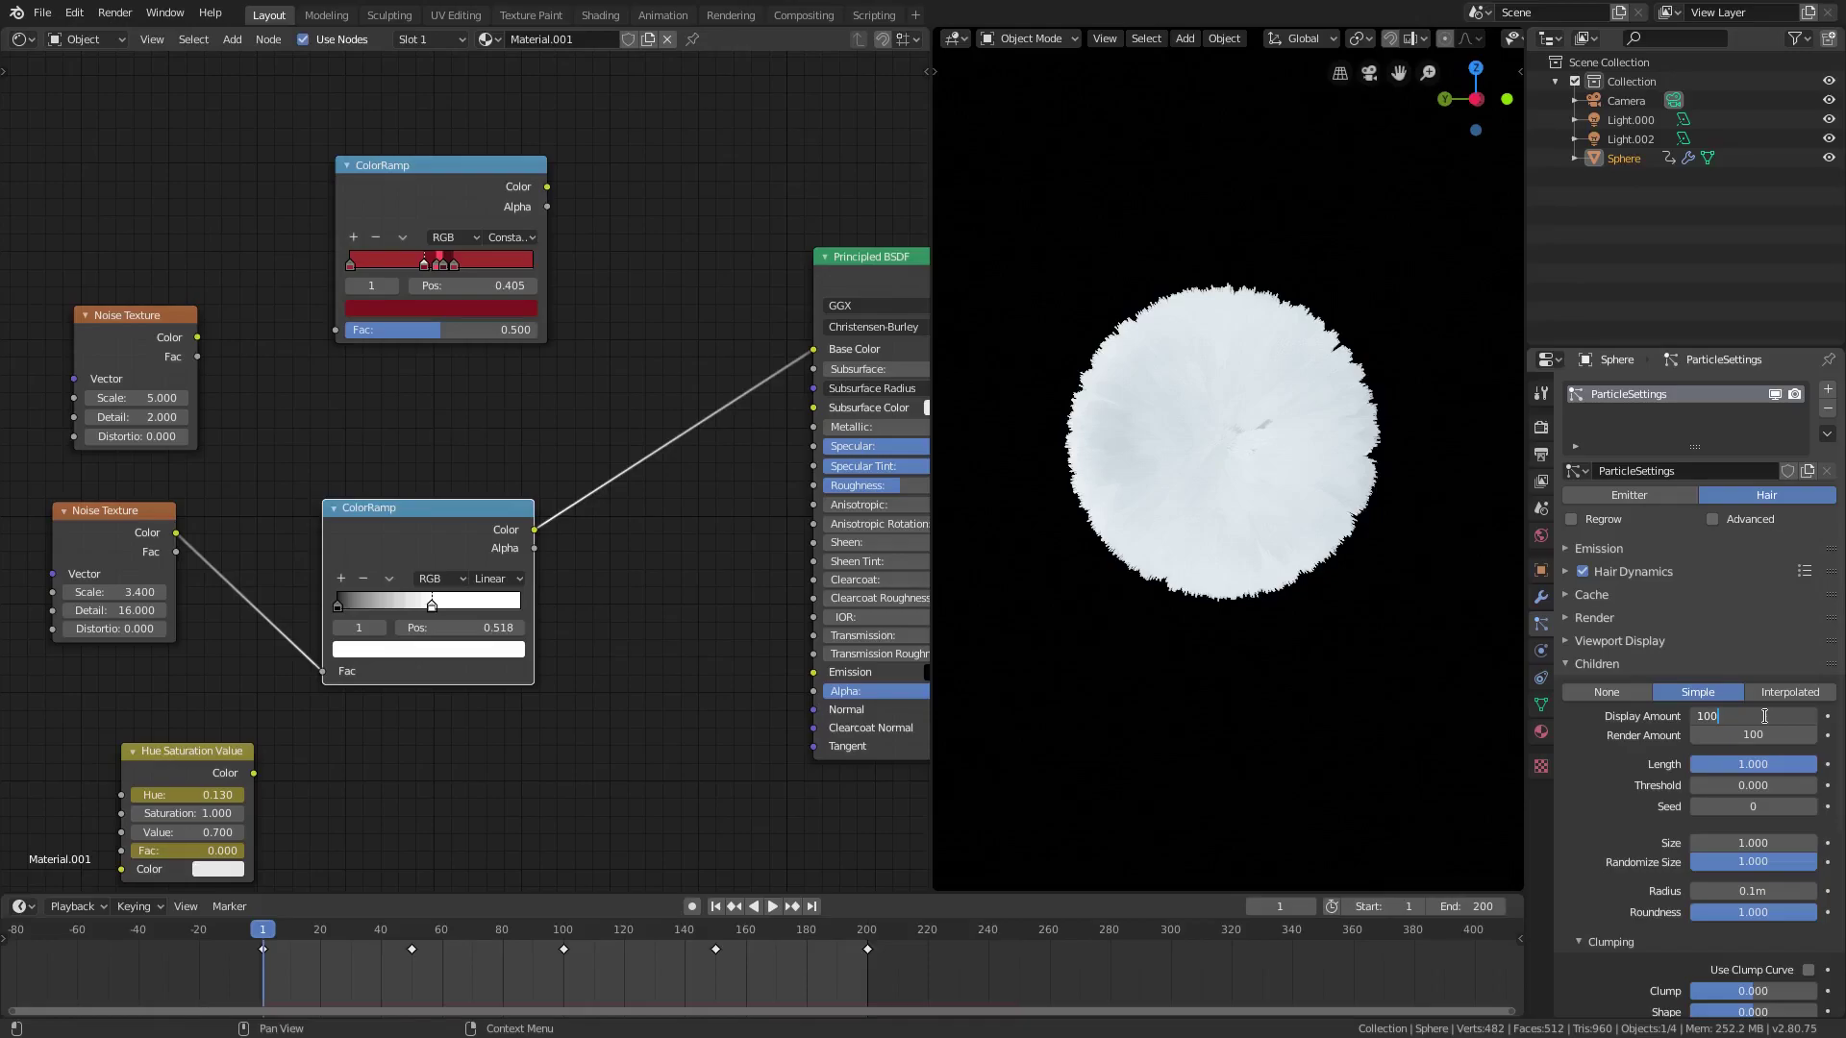
pyautogui.press('BackSpace')
pyautogui.press('Return')
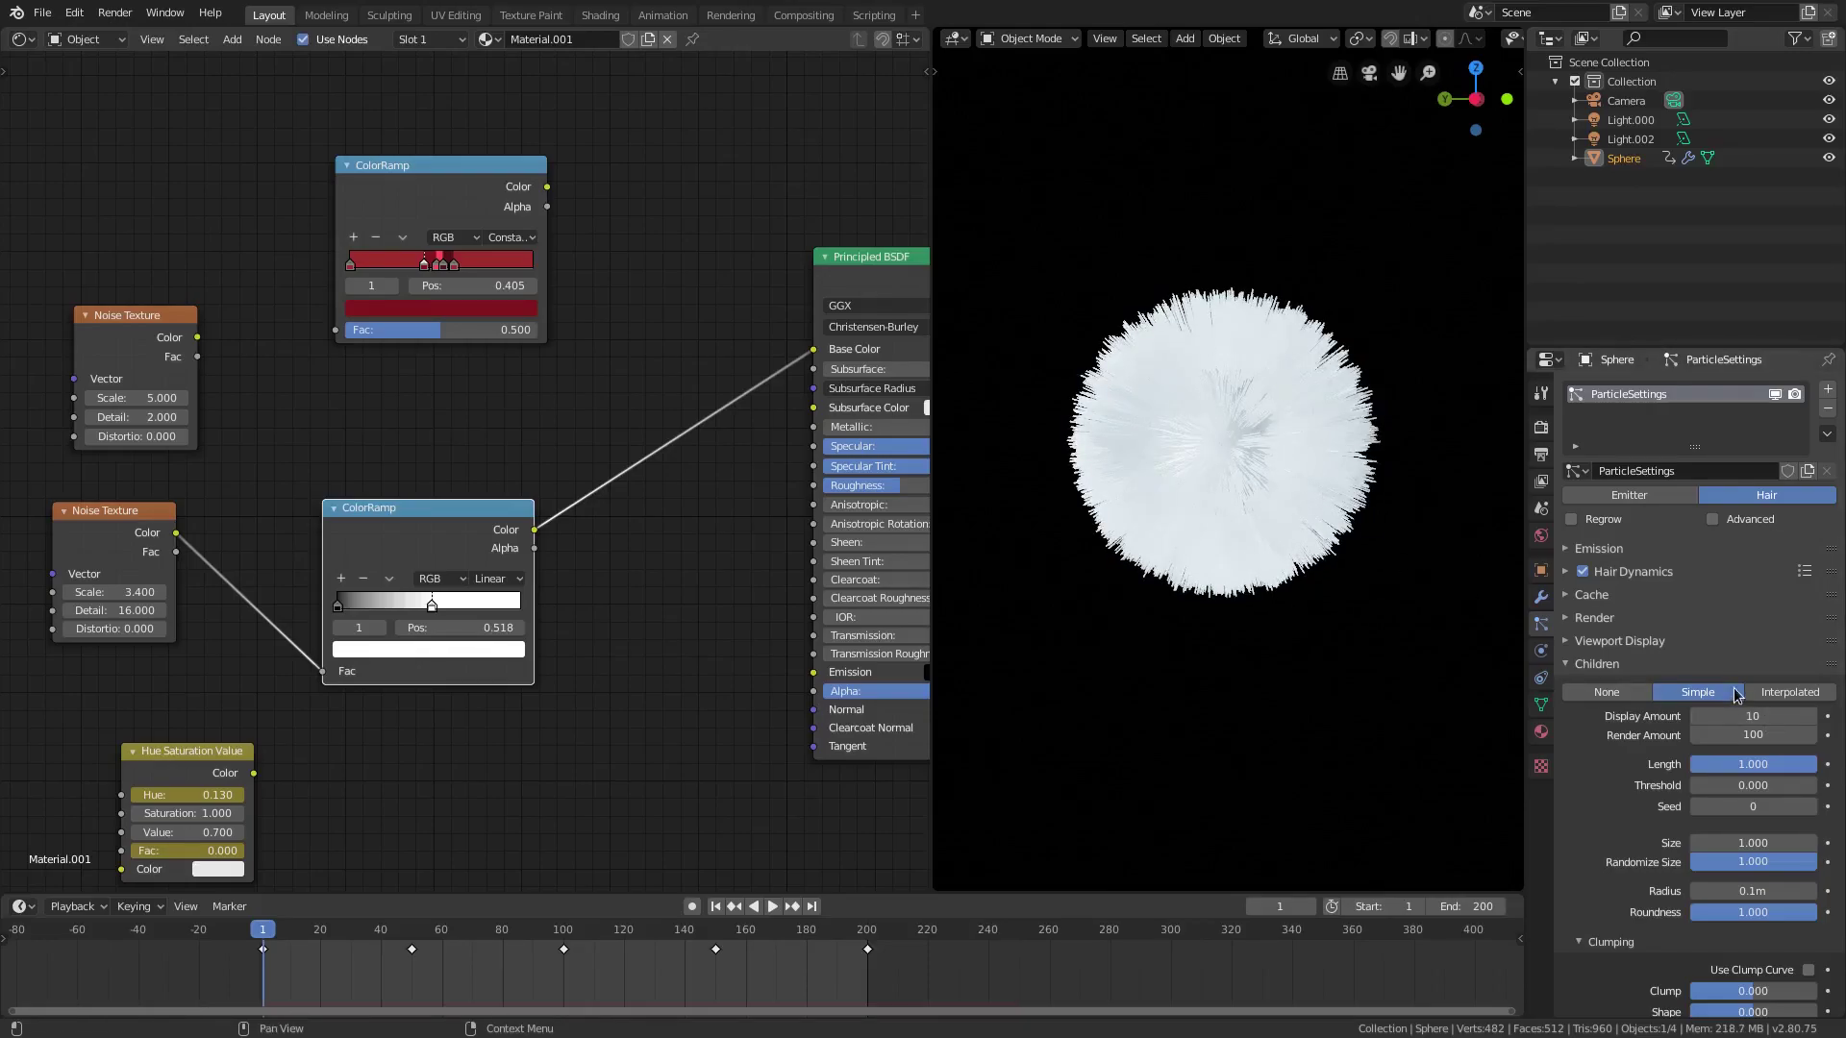
pyautogui.moveTo(1261, 483); pyautogui.dragTo(1228, 503, button='middle')
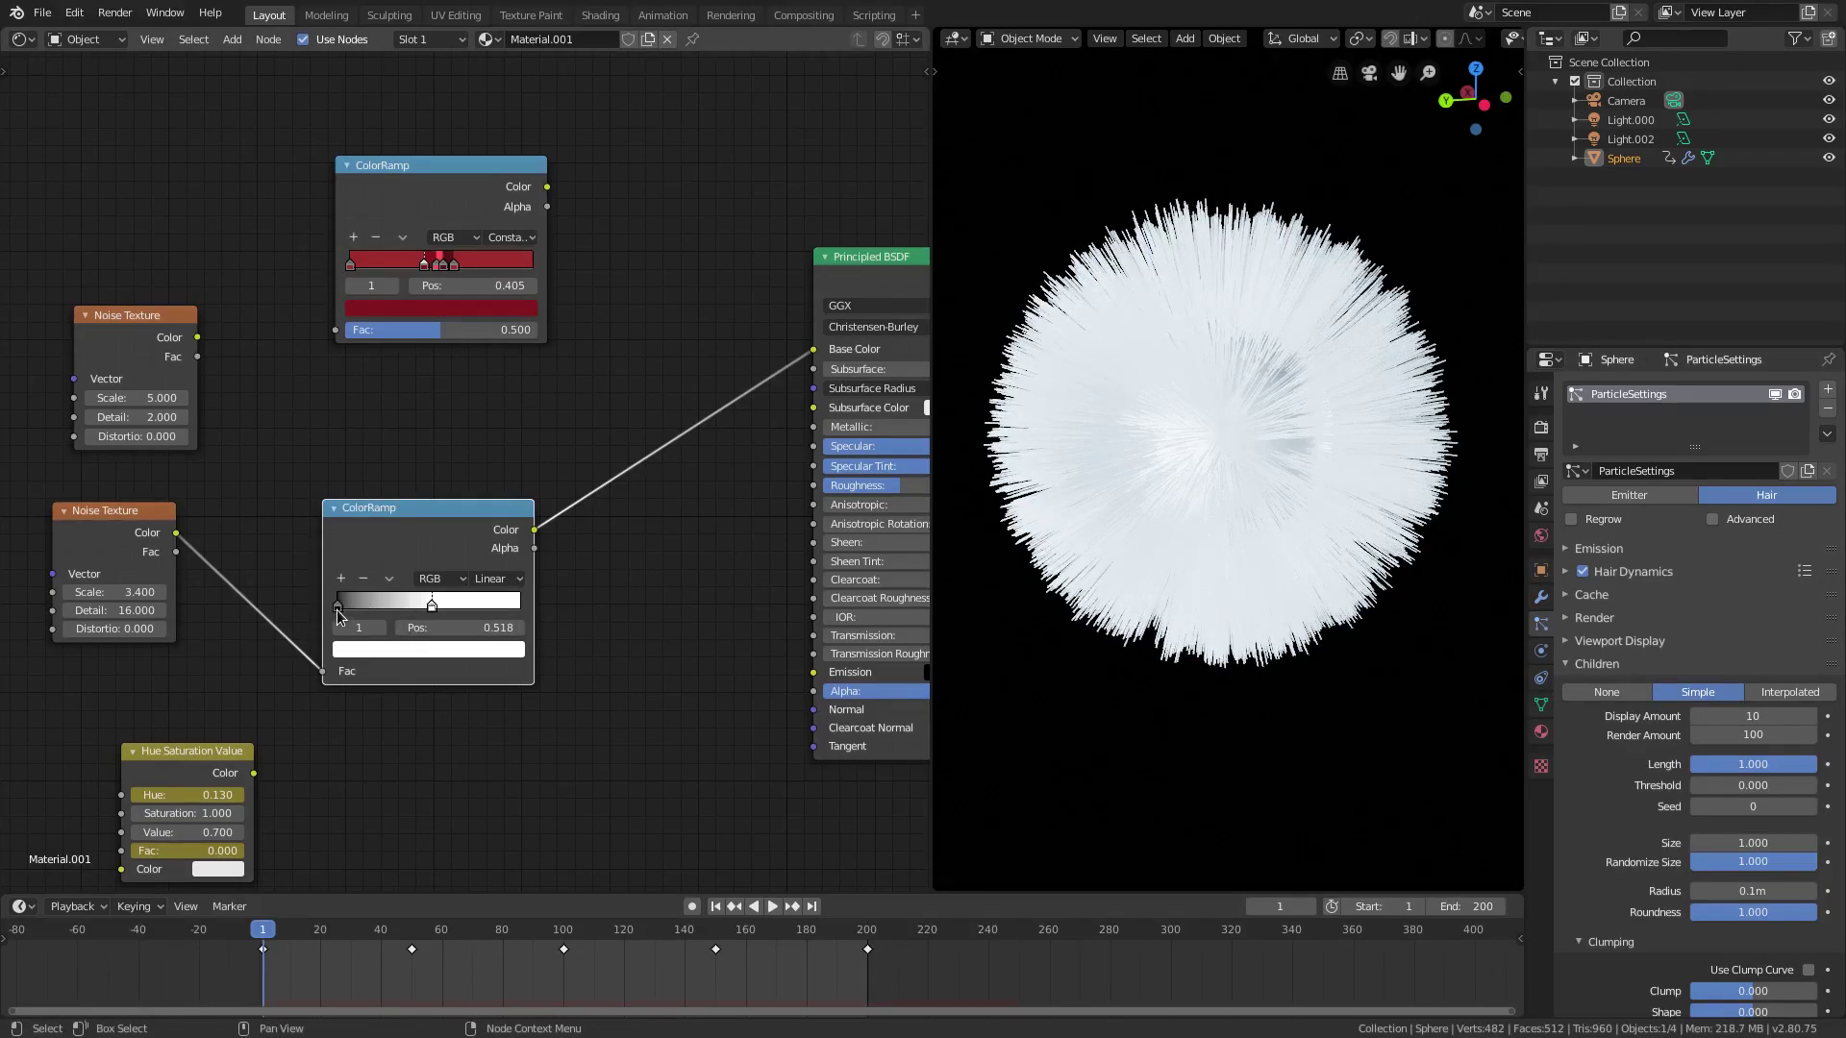
pyautogui.moveTo(337, 616); pyautogui.dragTo(468, 611)
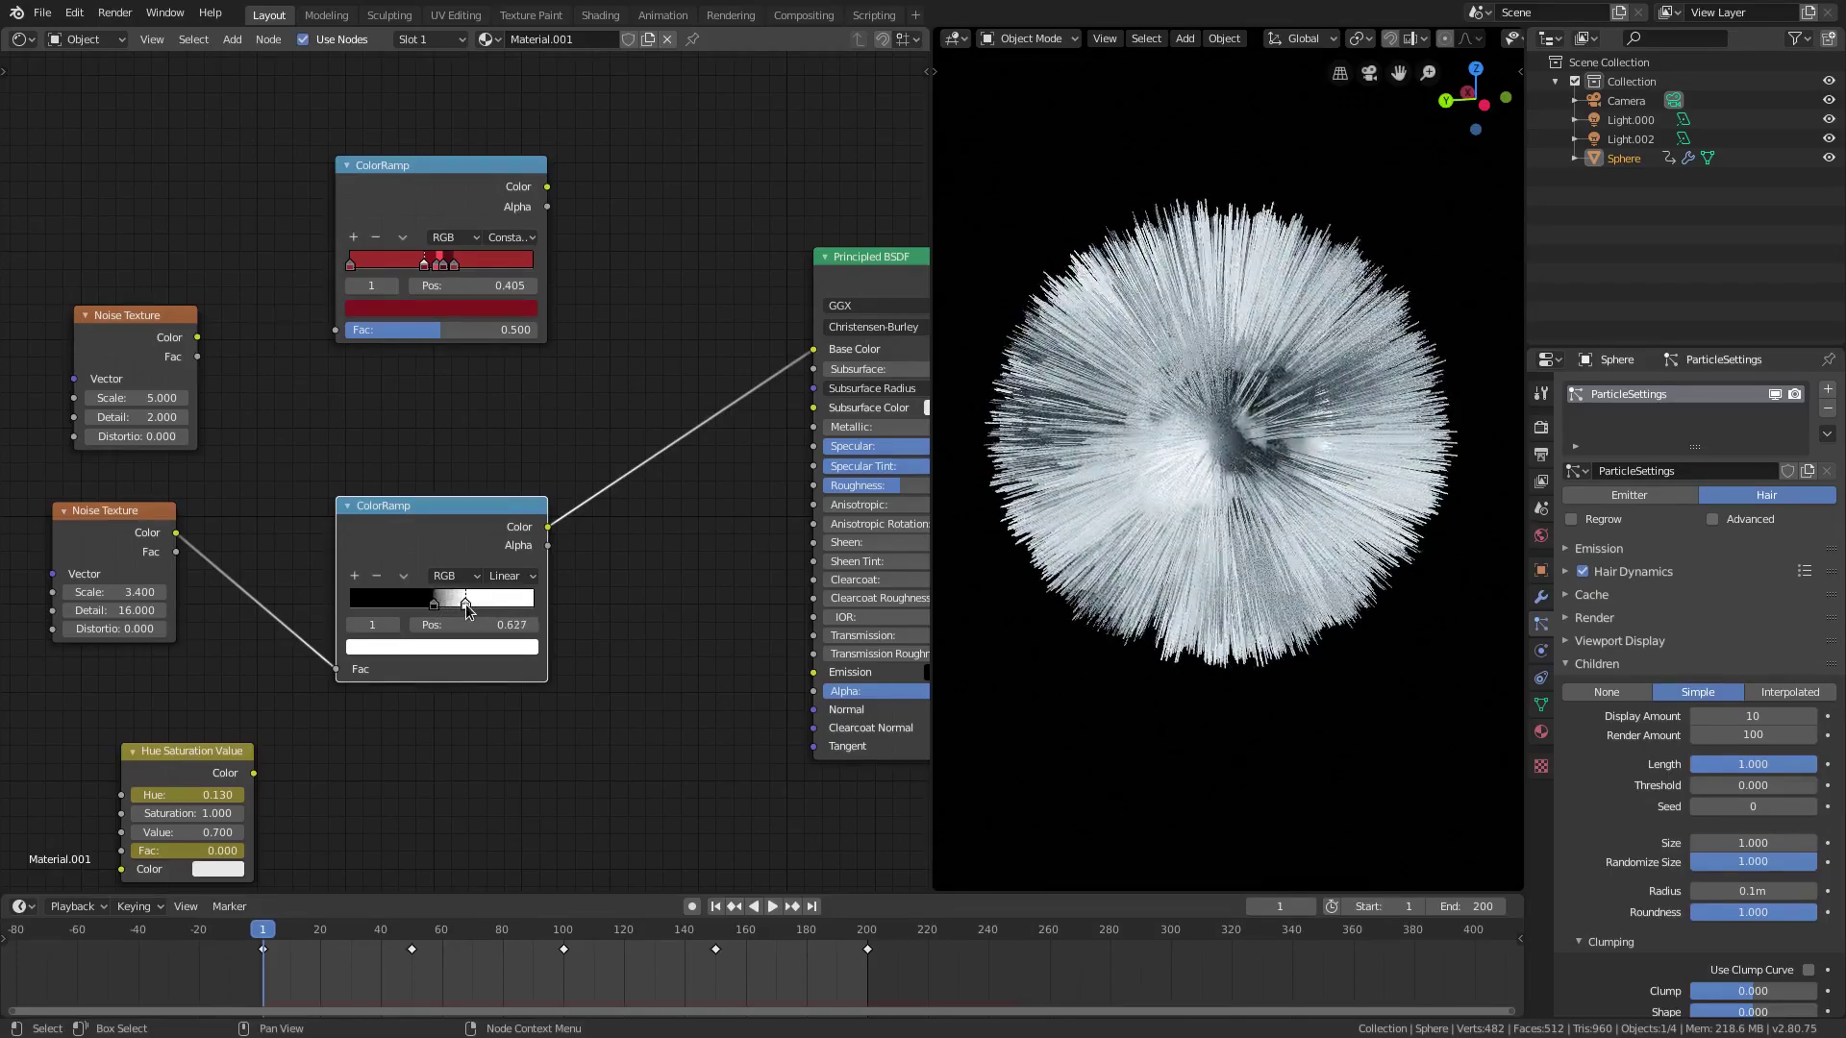
# Hide and reshow the hair to inspect the bare sphere from several angles
pyautogui.click(1774, 394)
pyautogui.moveTo(1205, 476); pyautogui.dragTo(1279, 471, button='middle')
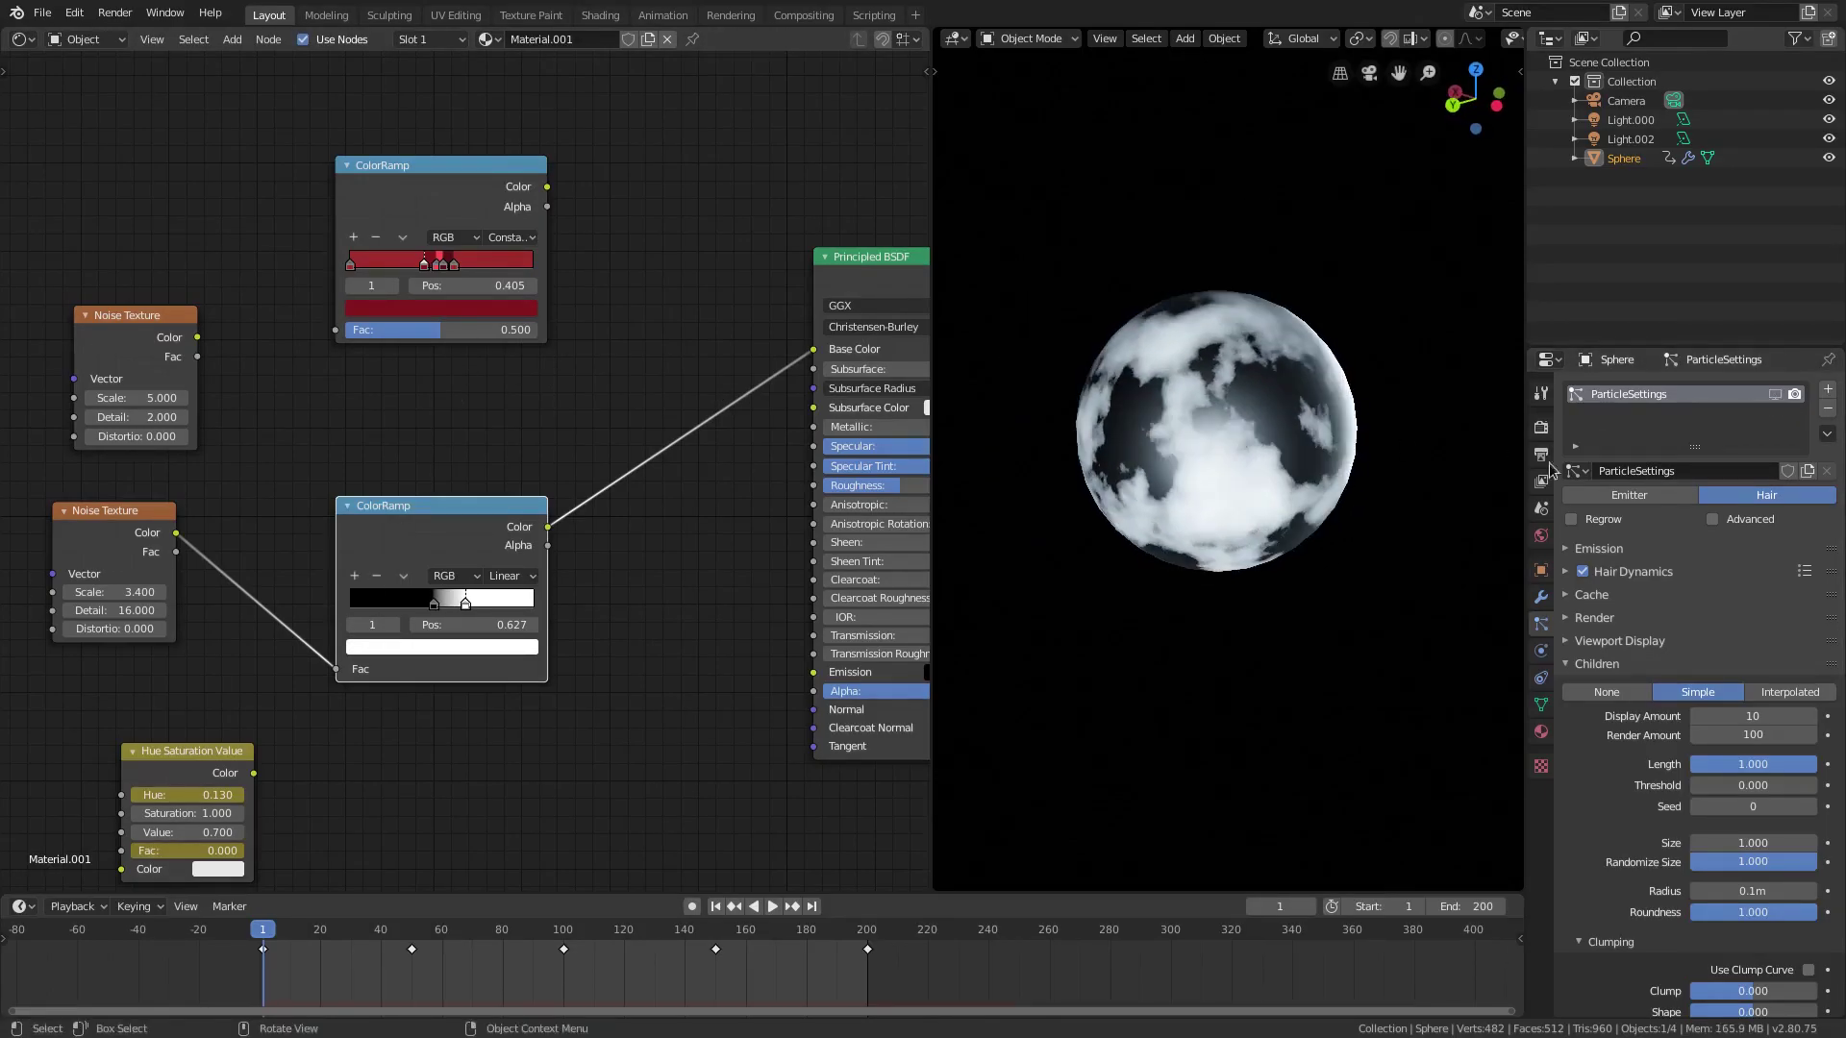
pyautogui.click(1775, 394)
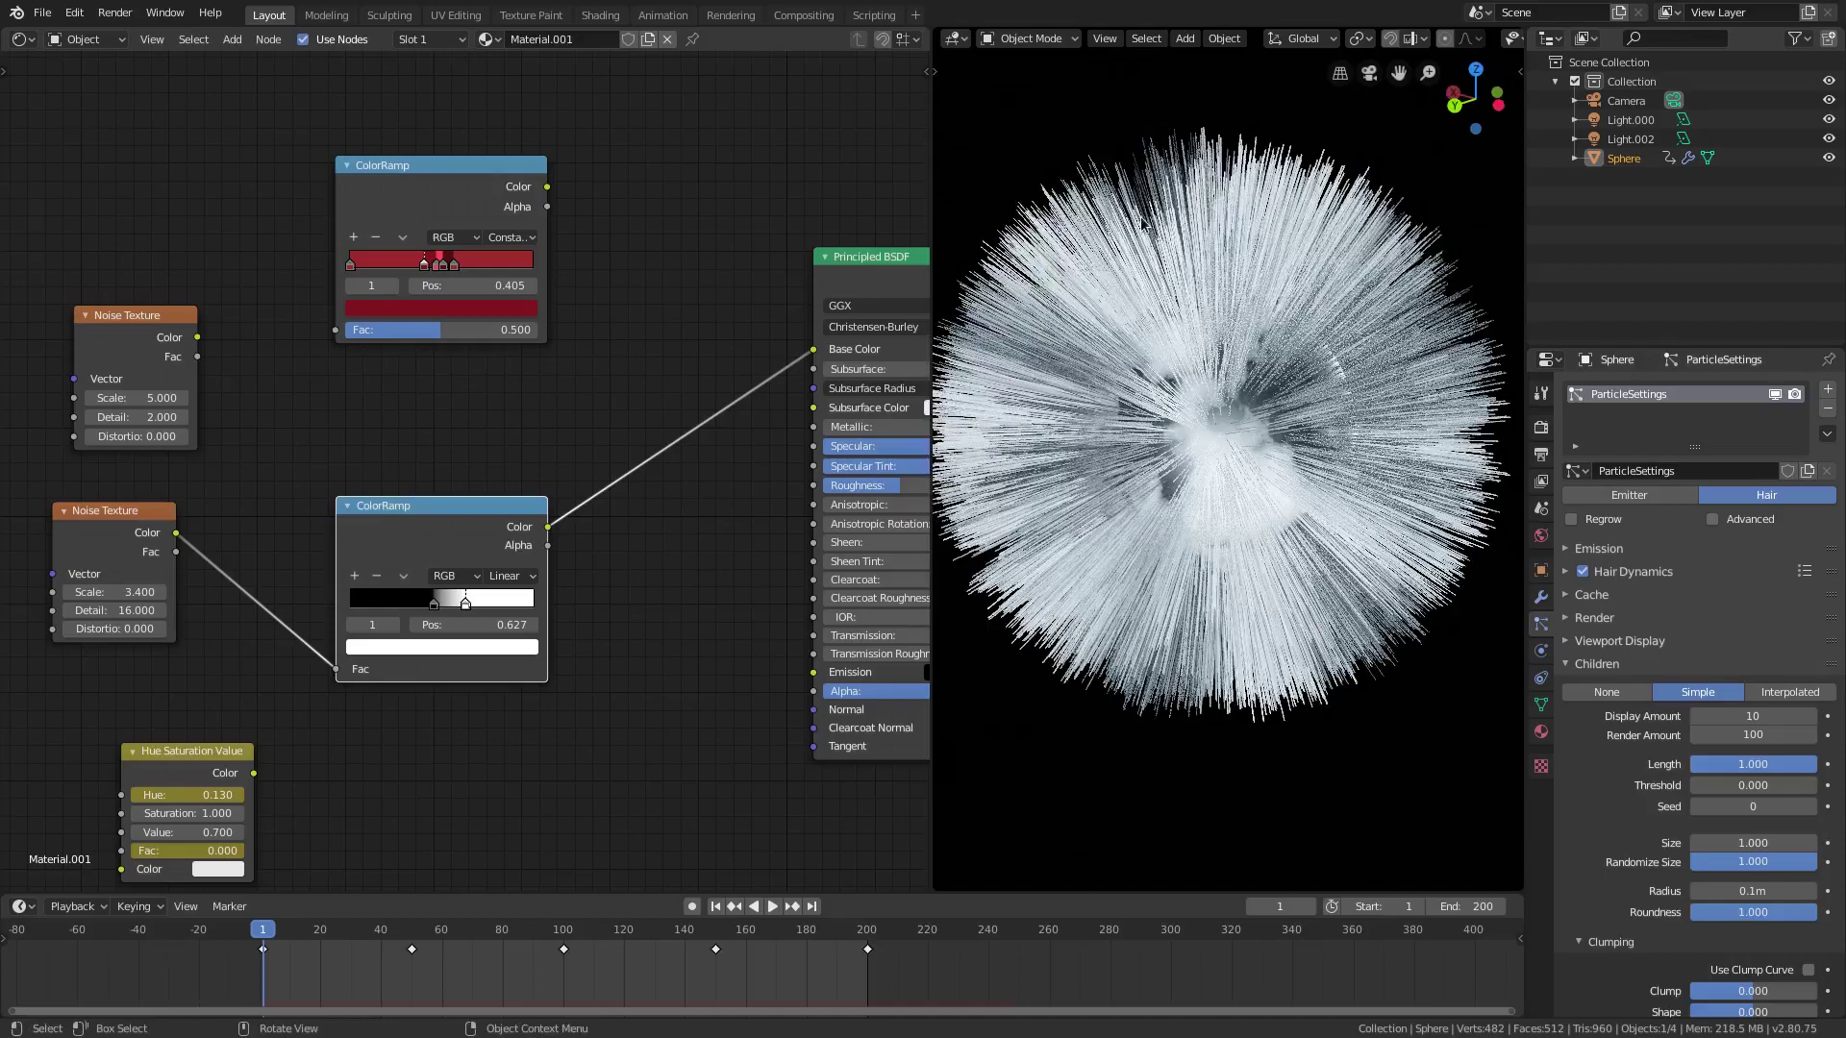
pyautogui.moveTo(1153, 250); pyautogui.dragTo(1113, 195, button='middle')
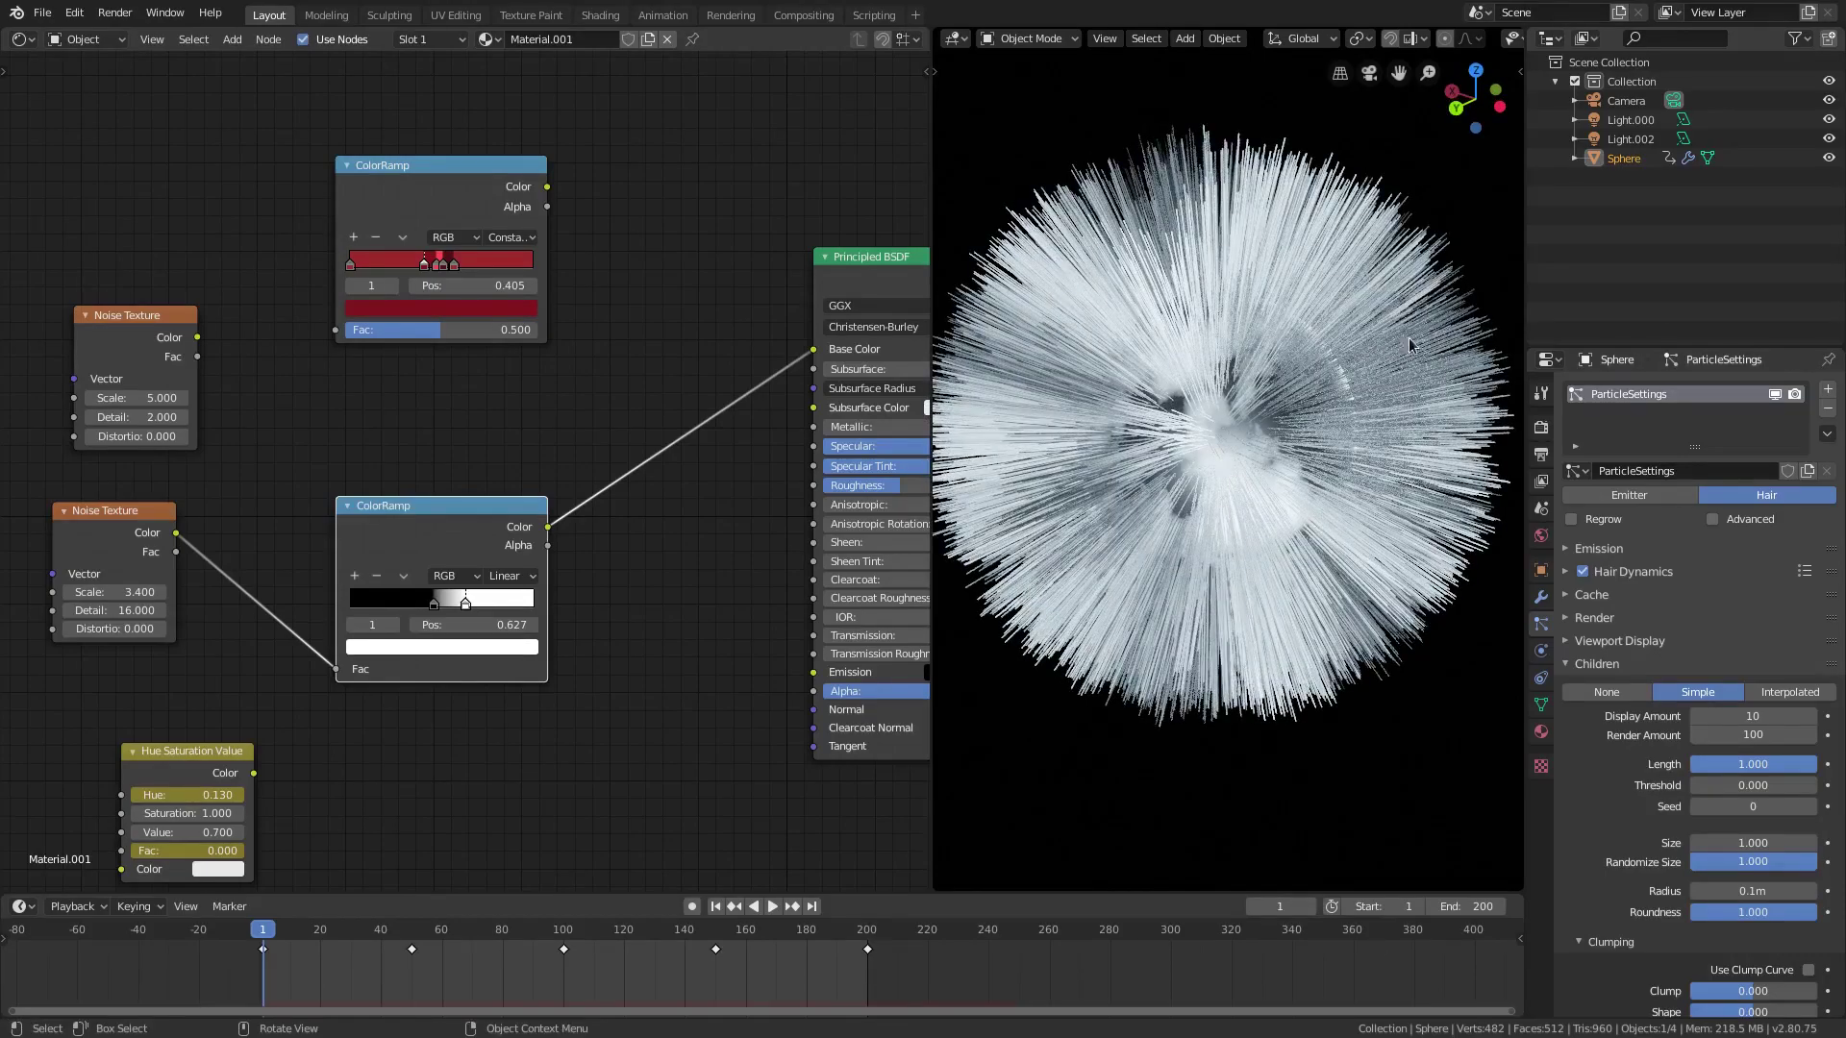
pyautogui.moveTo(1365, 568); pyautogui.dragTo(1322, 575, button='middle')
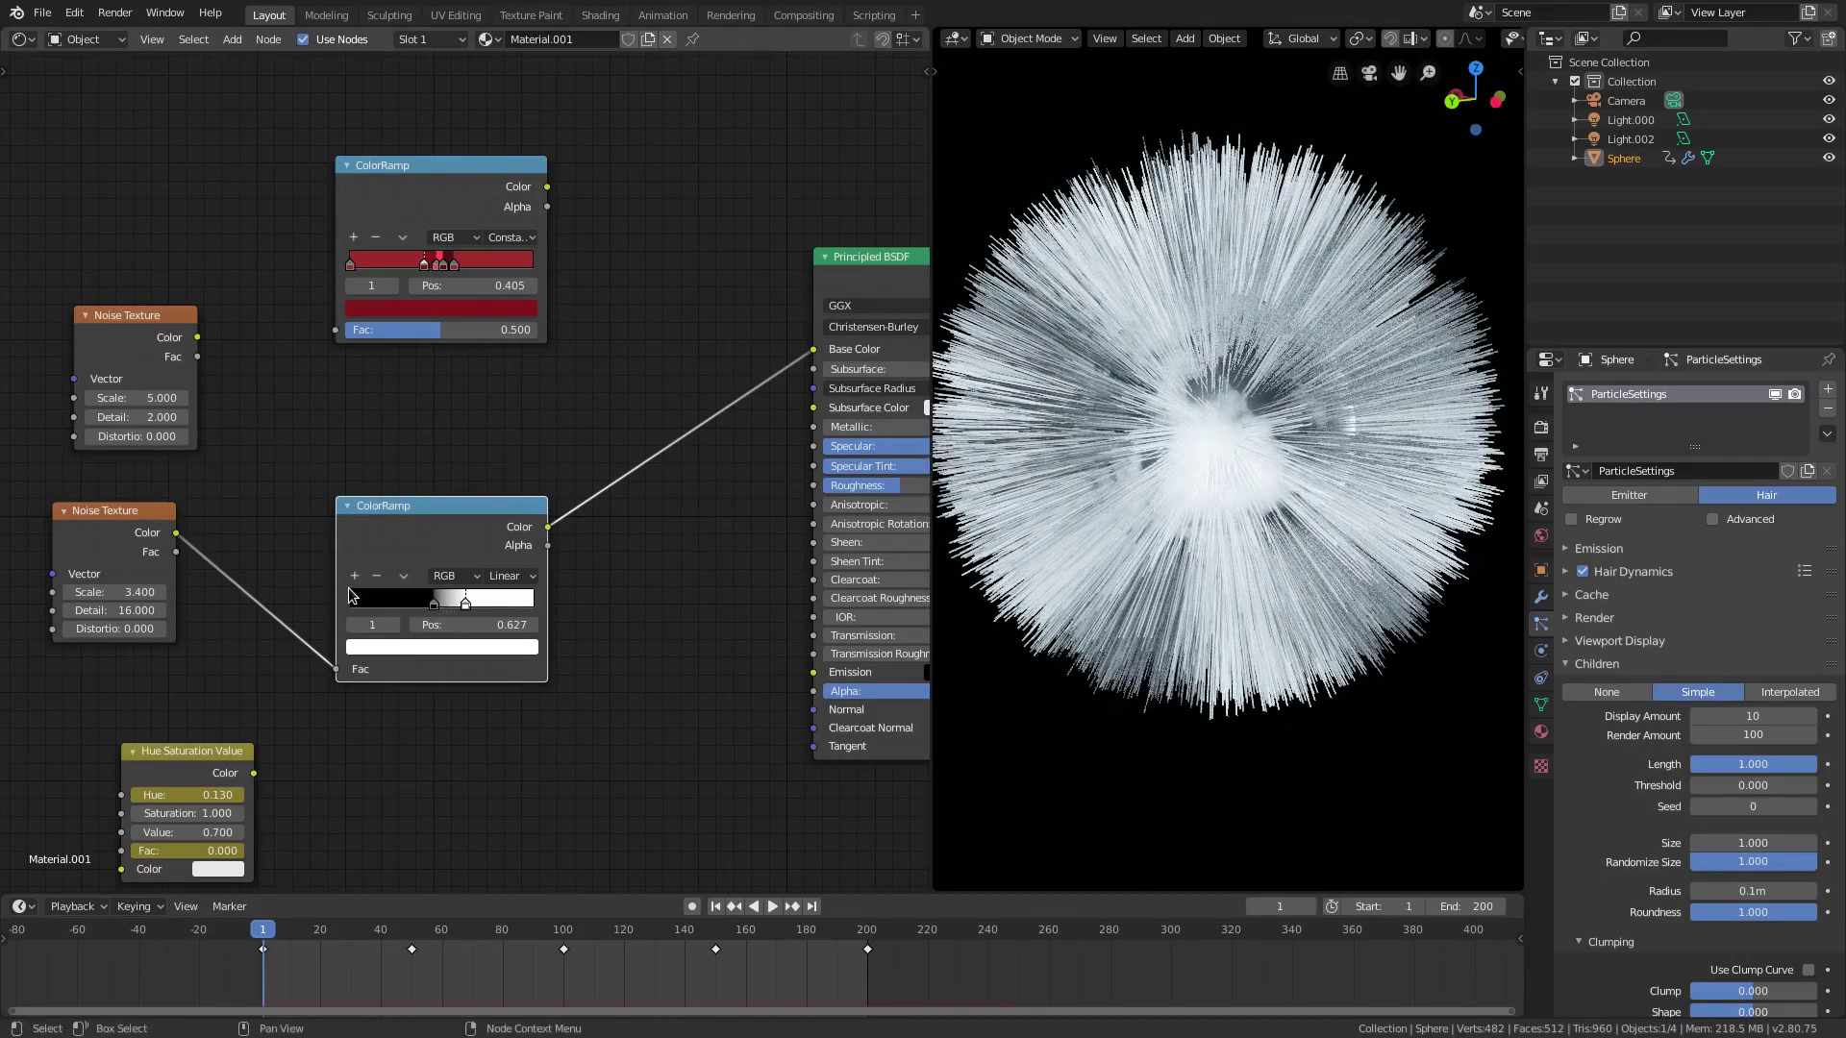
# Add a blue colour stop between the ColorRamp's black and white stops
pyautogui.click(353, 575)
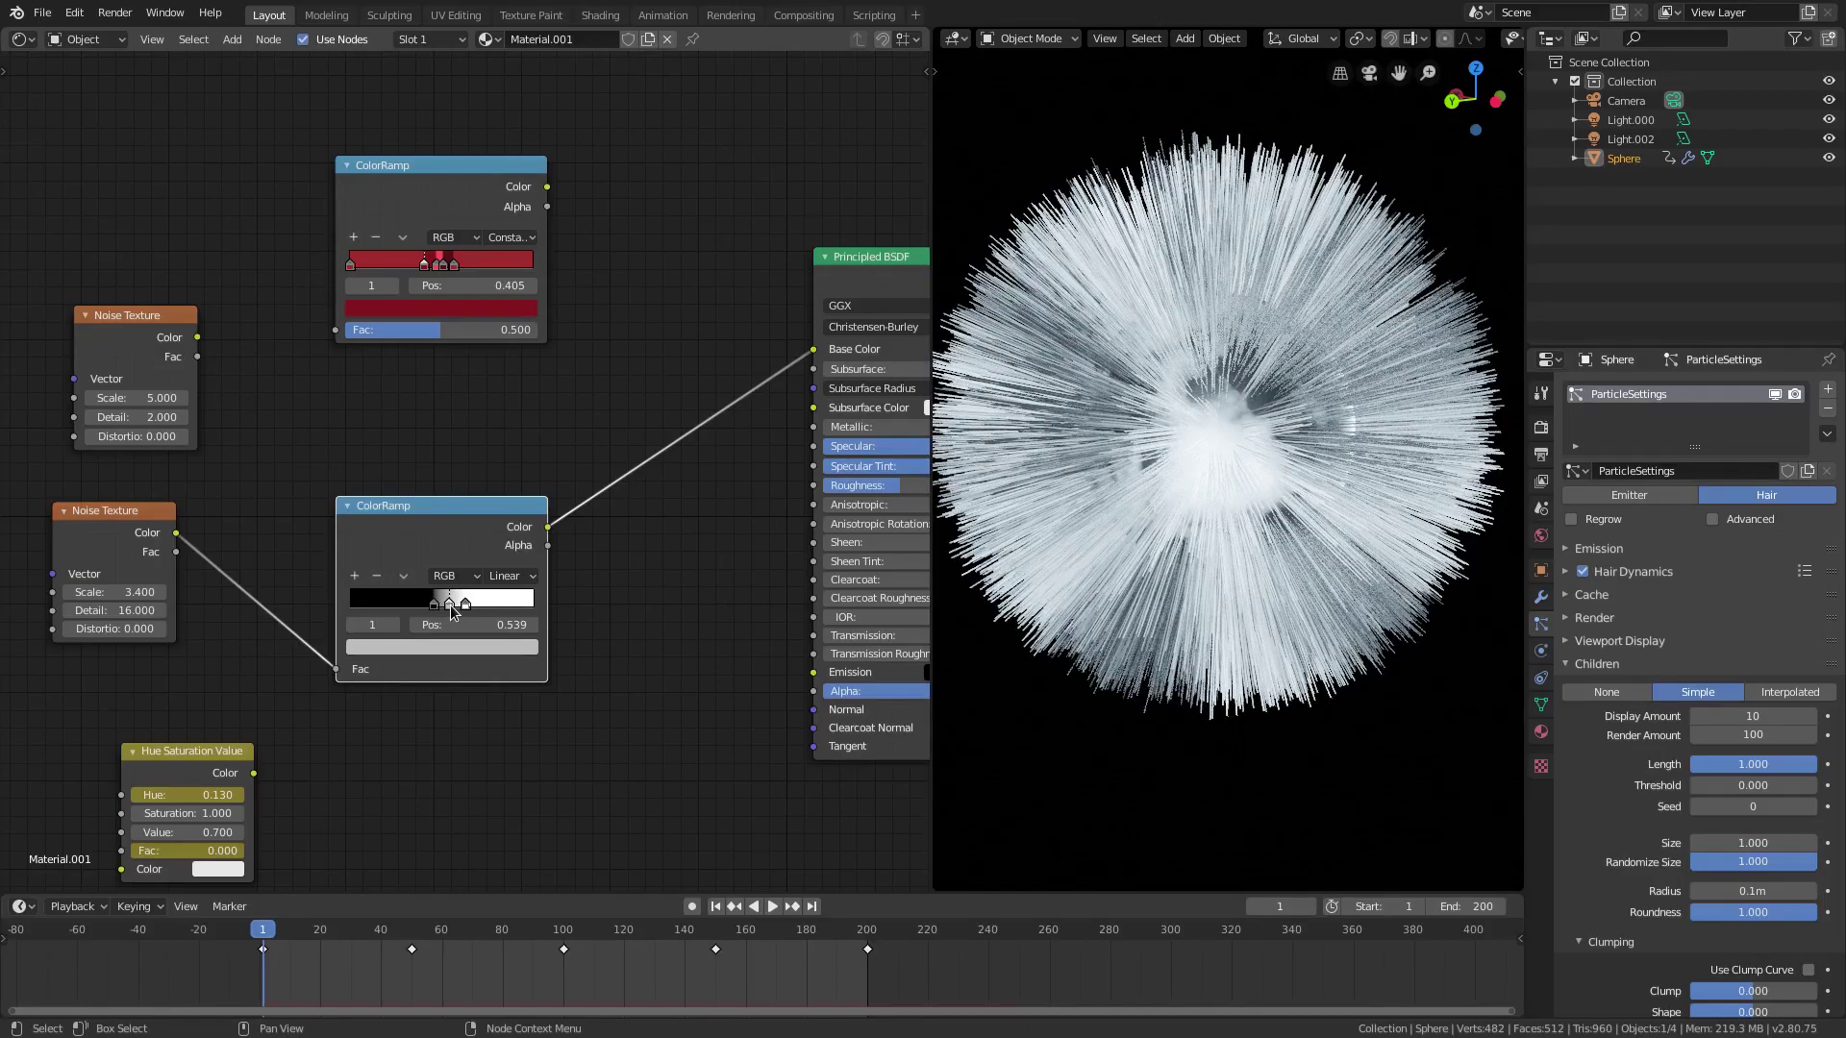
pyautogui.click(443, 647)
pyautogui.click(466, 429)
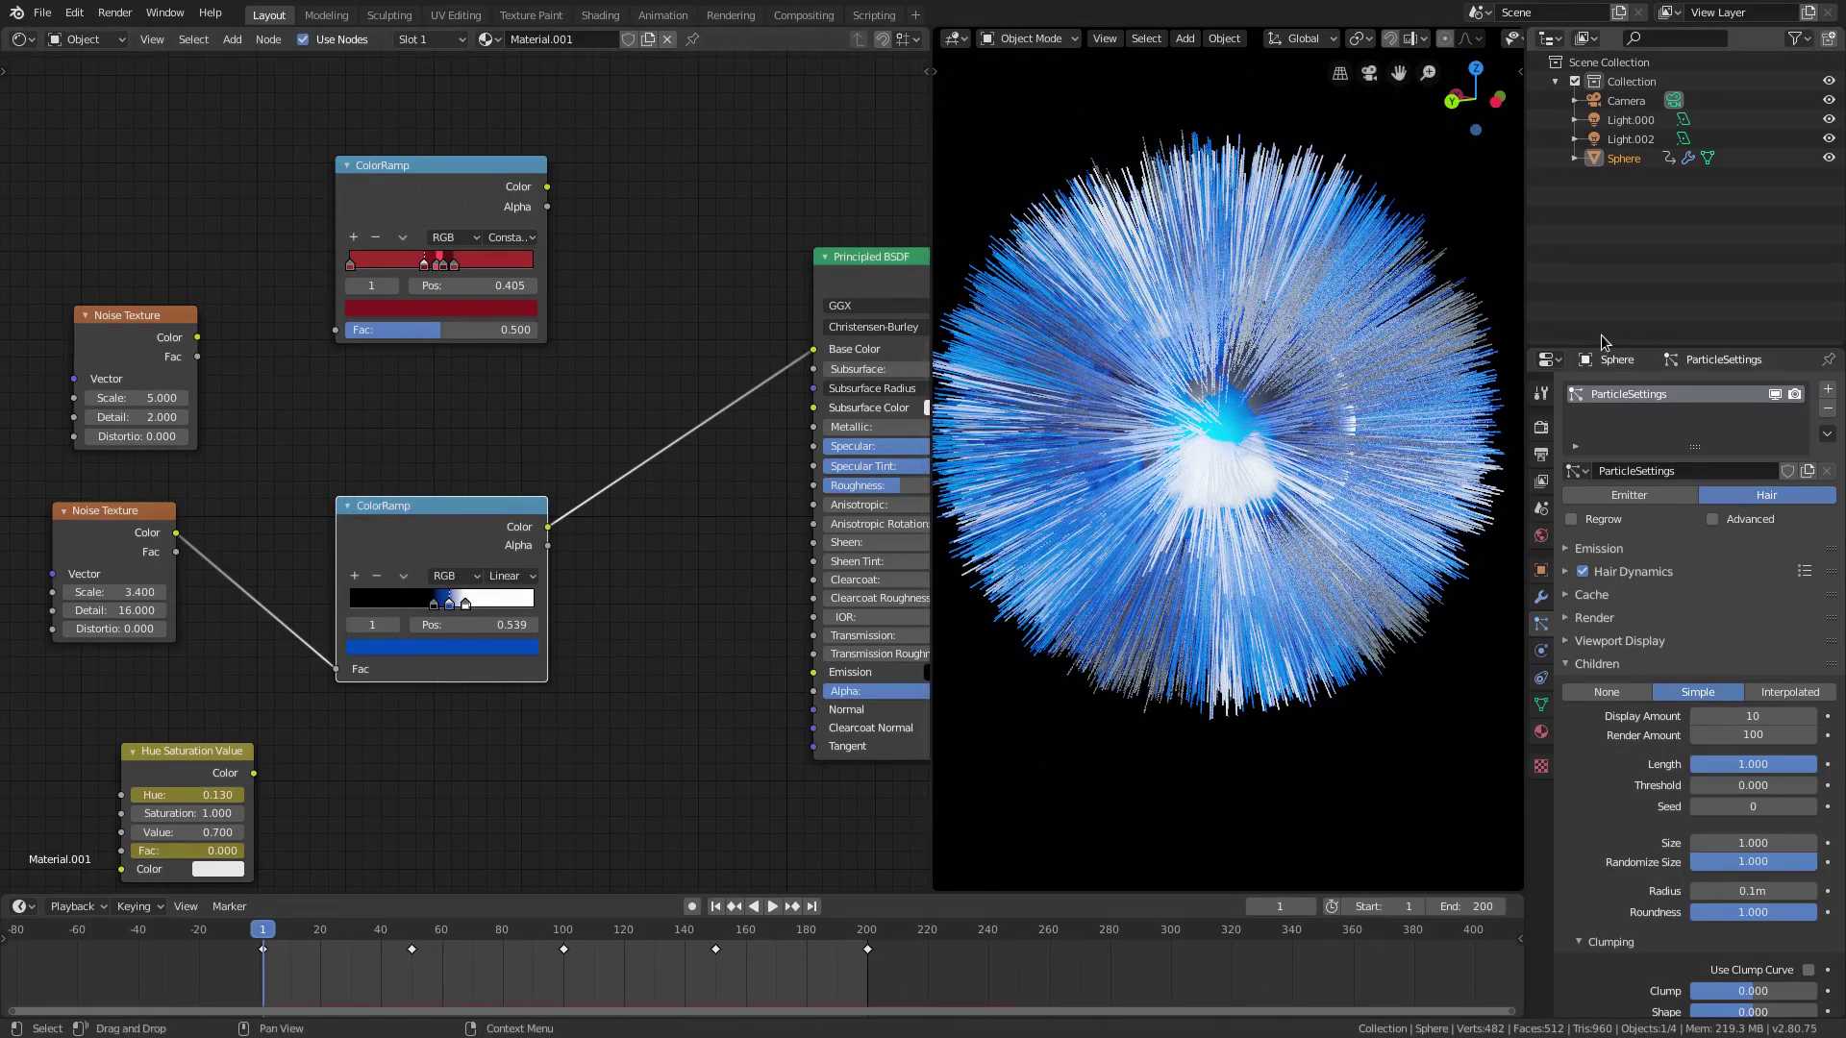
pyautogui.click(1775, 394)
pyautogui.moveTo(1250, 466); pyautogui.dragTo(1138, 523, button='middle')
pyautogui.scroll(4, 463, 628)
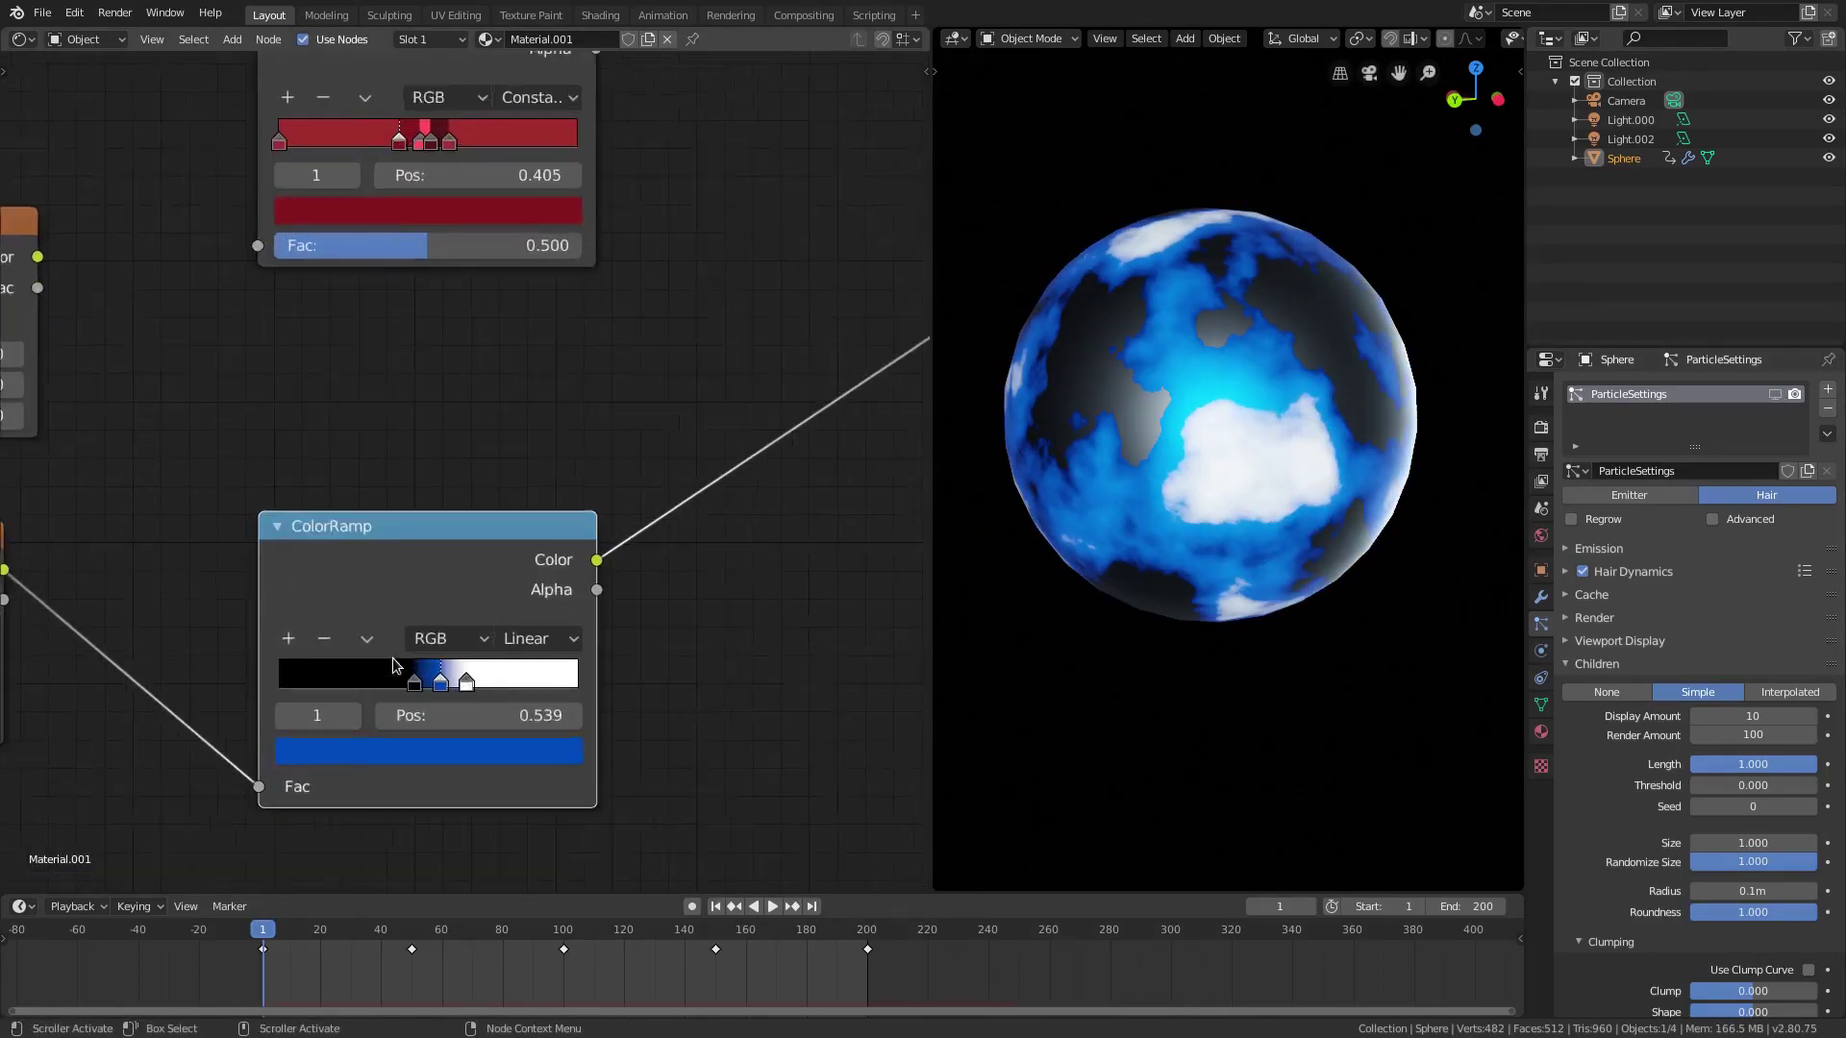
# Switch the ramp to Constant interpolation and shift the black stop to adjust the bands
pyautogui.click(580, 599)
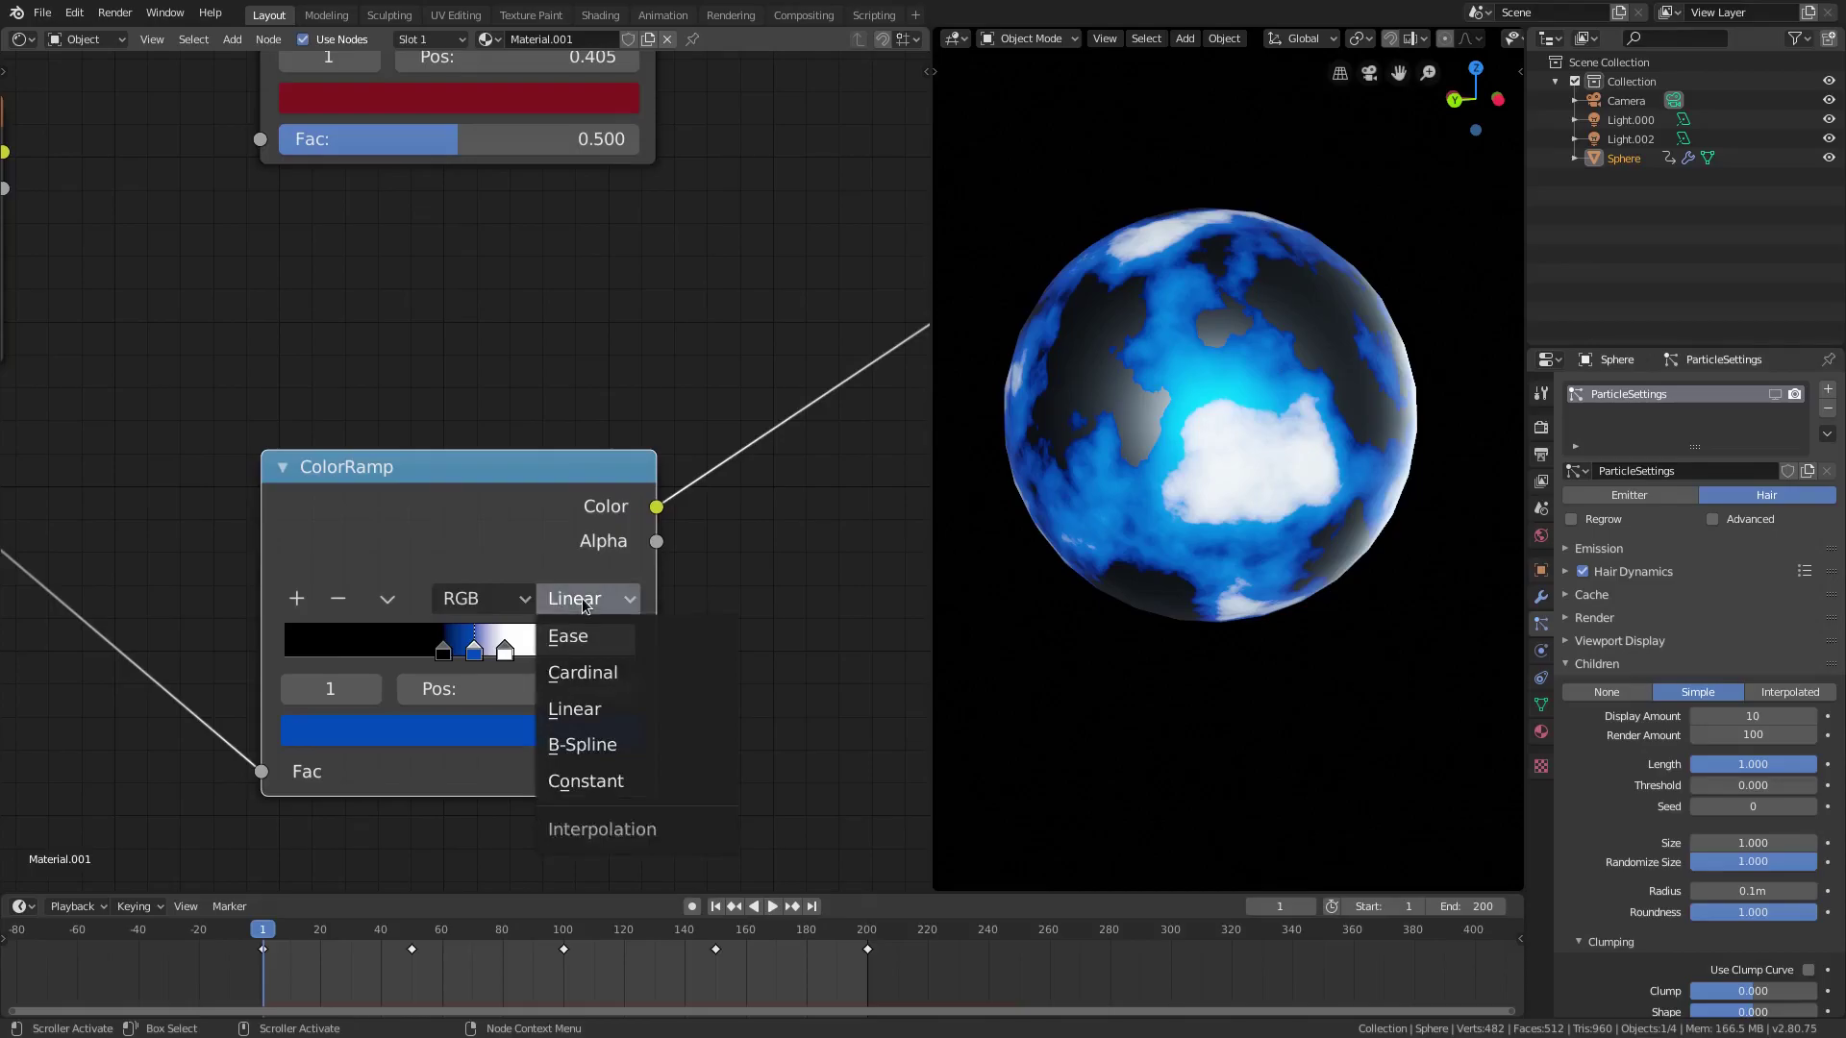
pyautogui.click(634, 778)
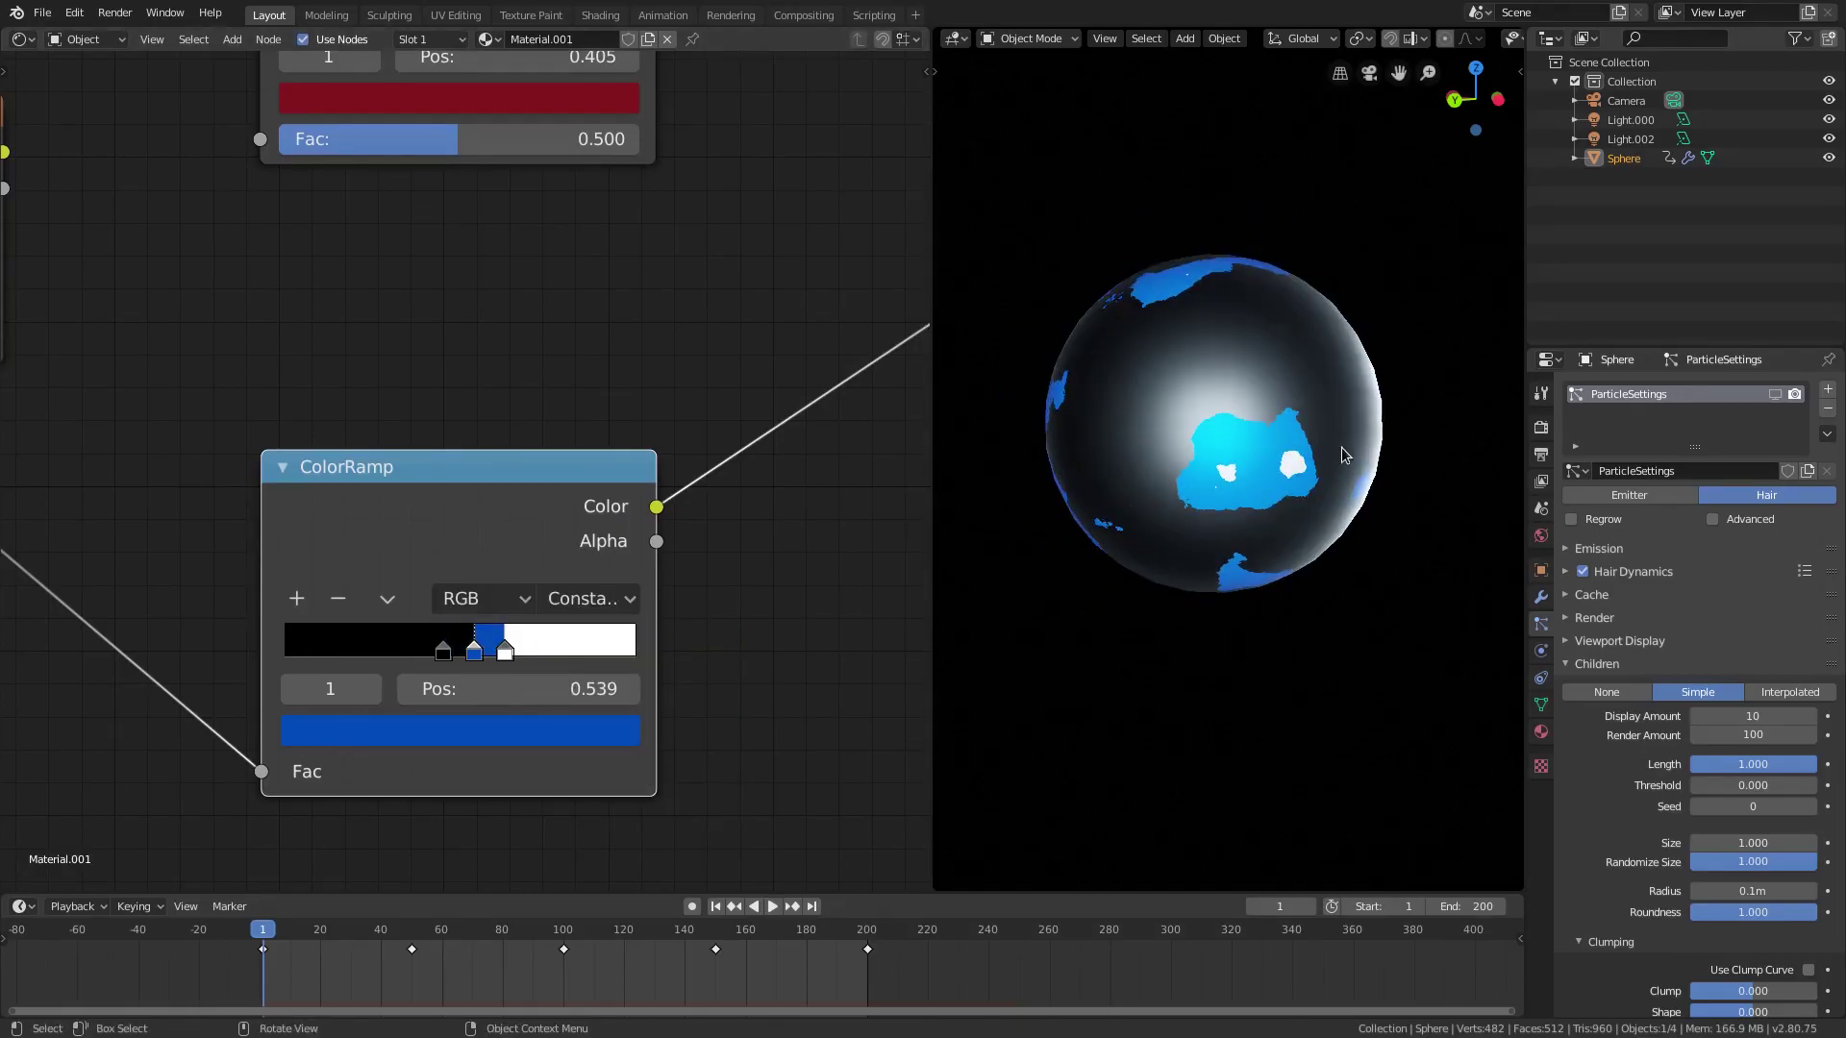
pyautogui.moveTo(442, 650); pyautogui.dragTo(486, 653)
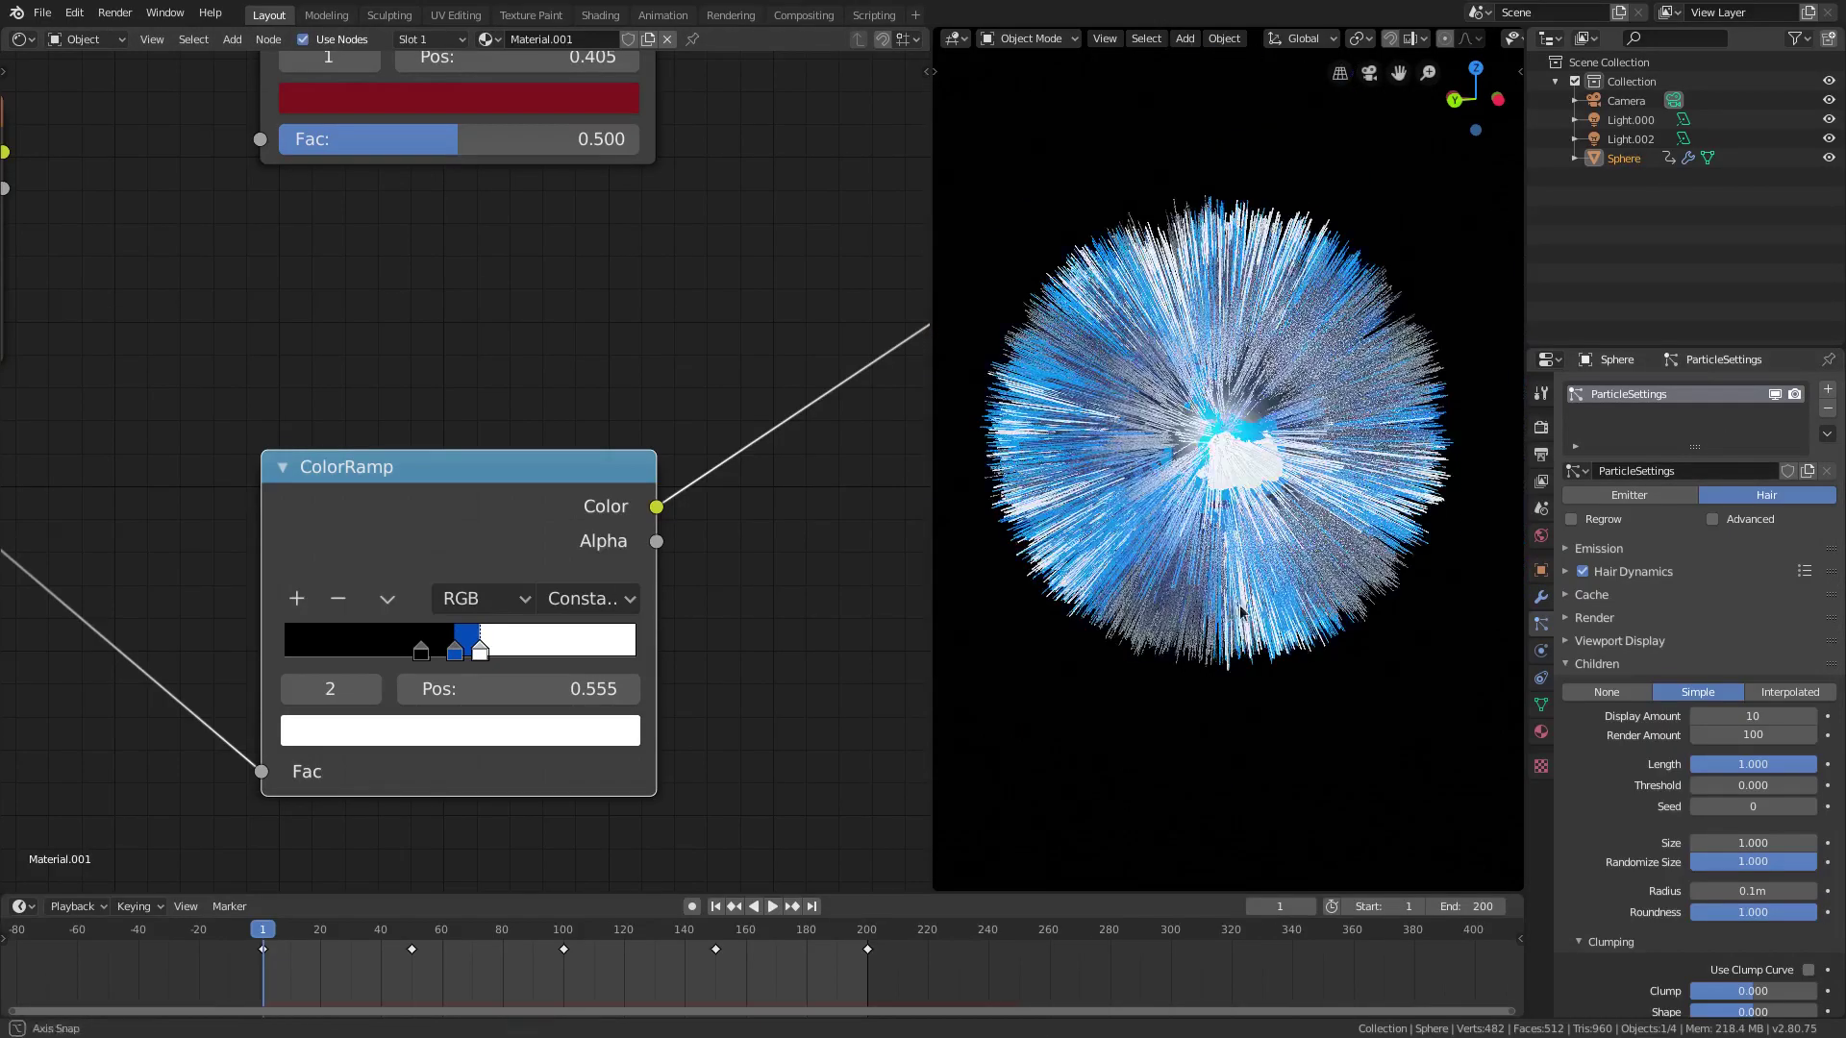
pyautogui.moveTo(1346, 250); pyautogui.dragTo(1293, 227, button='middle')
pyautogui.moveTo(1130, 301); pyautogui.dragTo(1328, 402, button='middle')
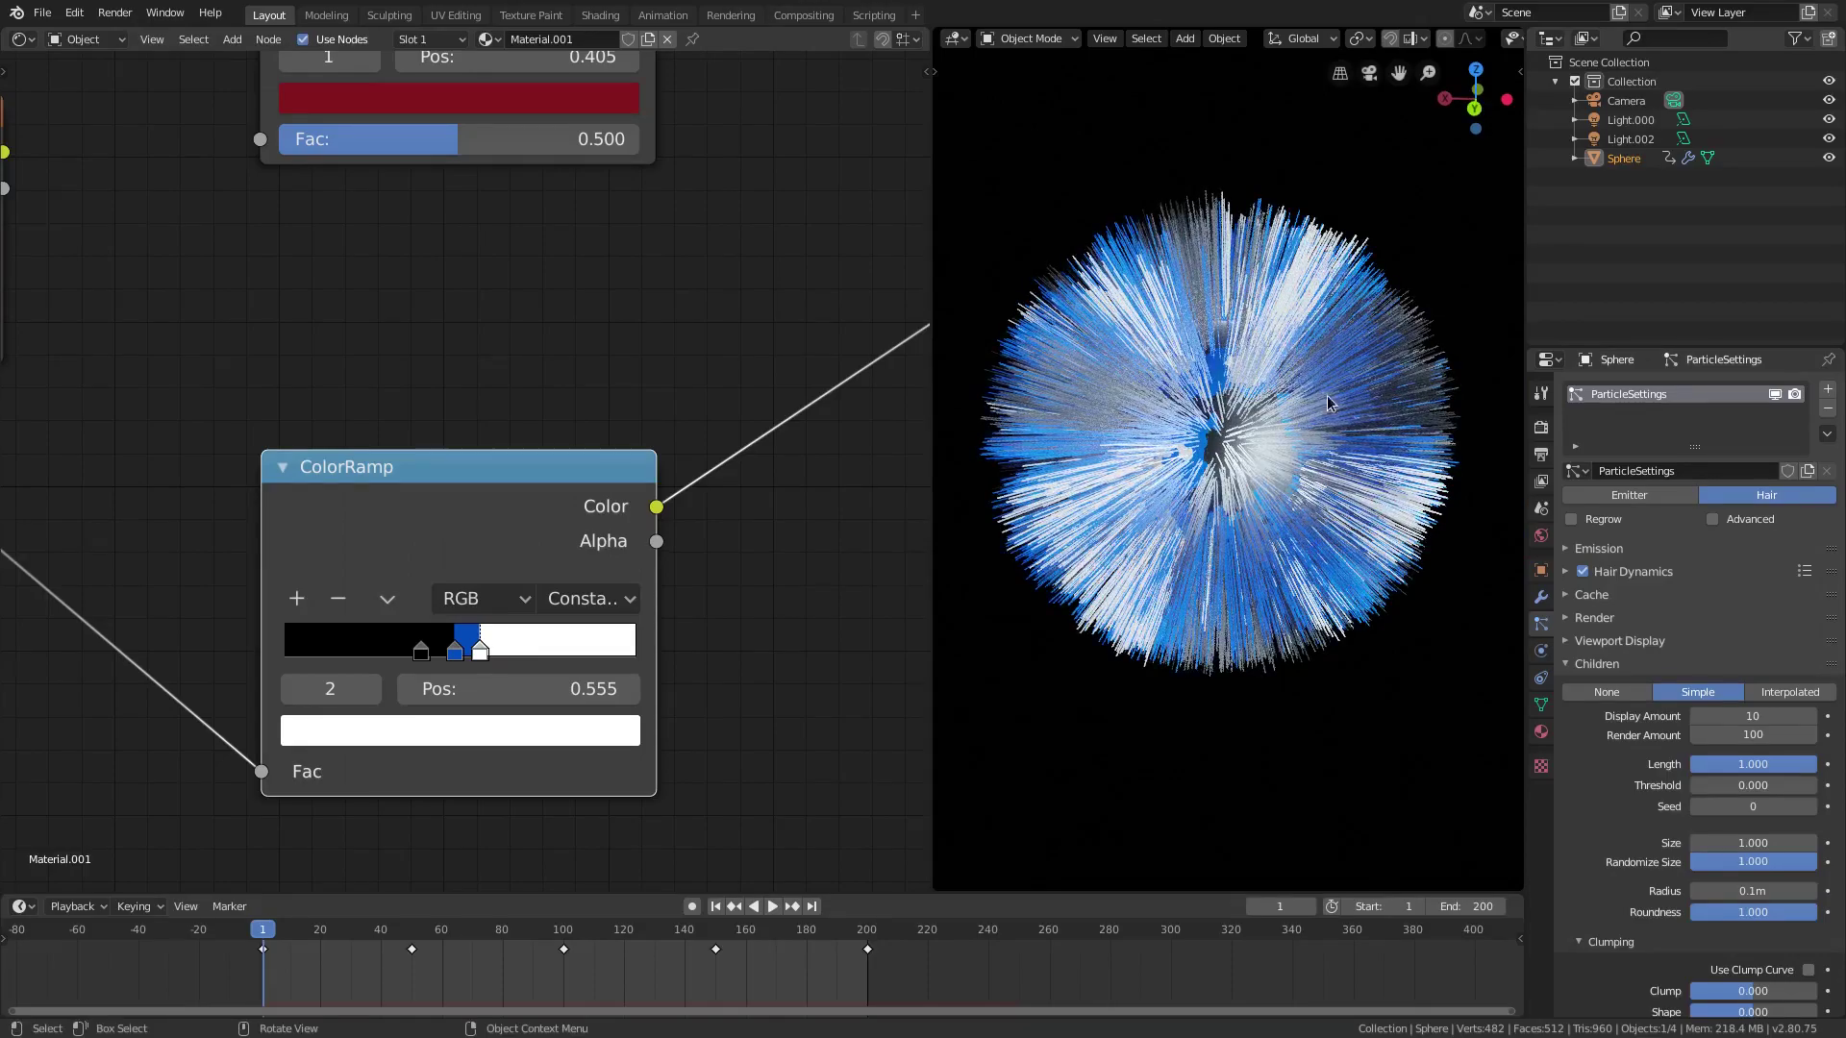
pyautogui.scroll(-3, 500, 615)
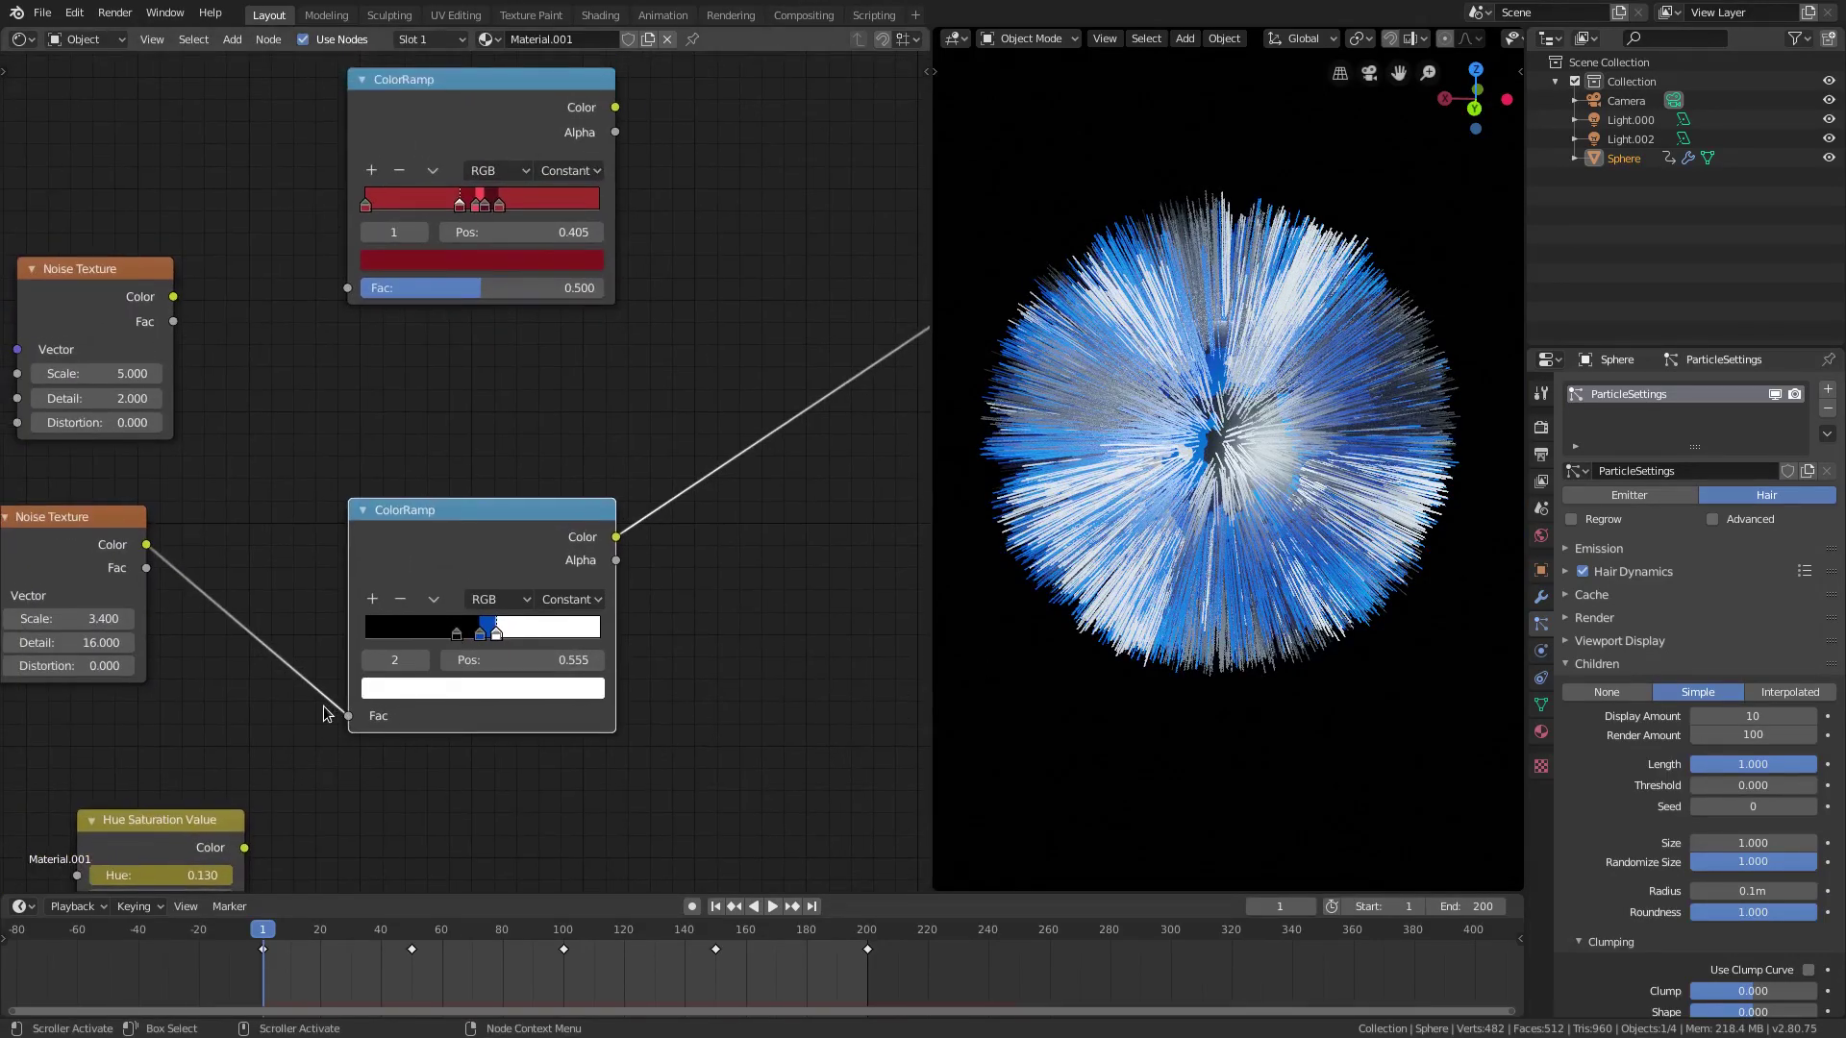
# Feed the noise into the red ColorRamp's Fac and its Color into Base Color, deleting the grayscale ramp
pyautogui.moveTo(349, 719); pyautogui.dragTo(352, 290)
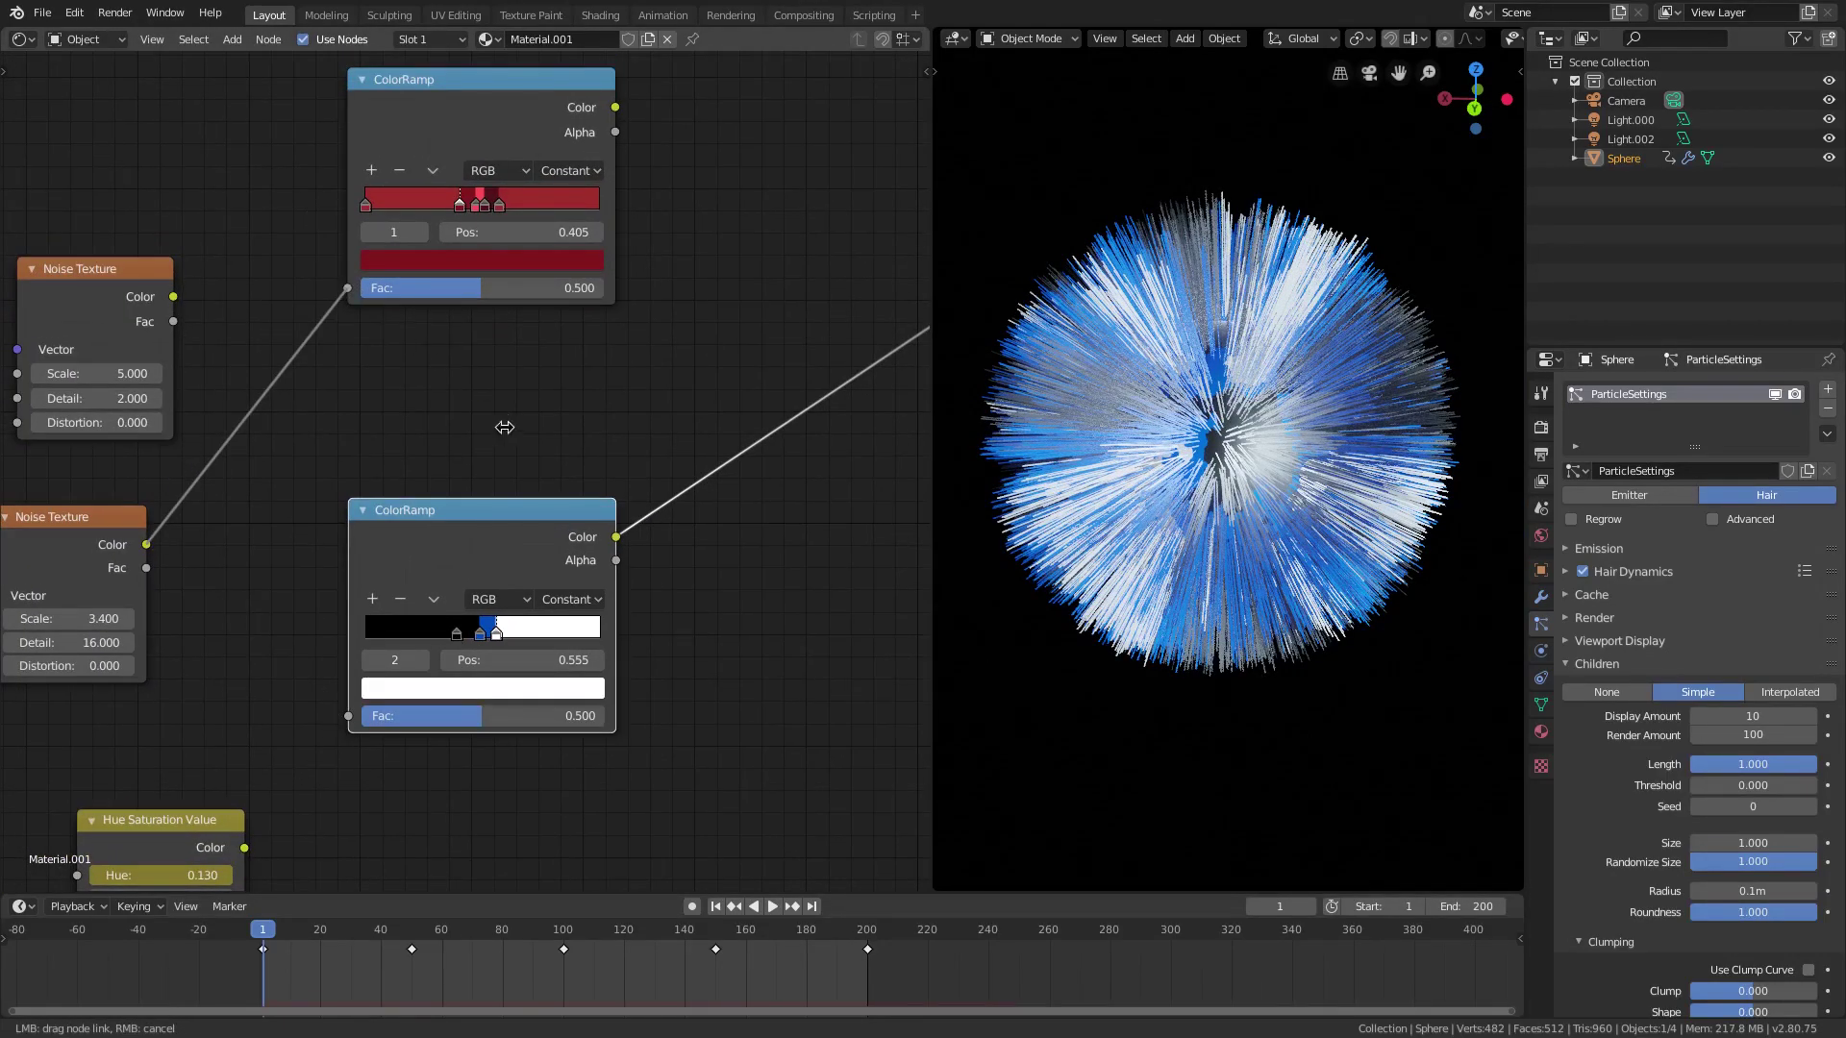
pyautogui.moveTo(504, 427); pyautogui.dragTo(402, 539, button='middle')
pyautogui.moveTo(505, 212); pyautogui.dragTo(842, 417)
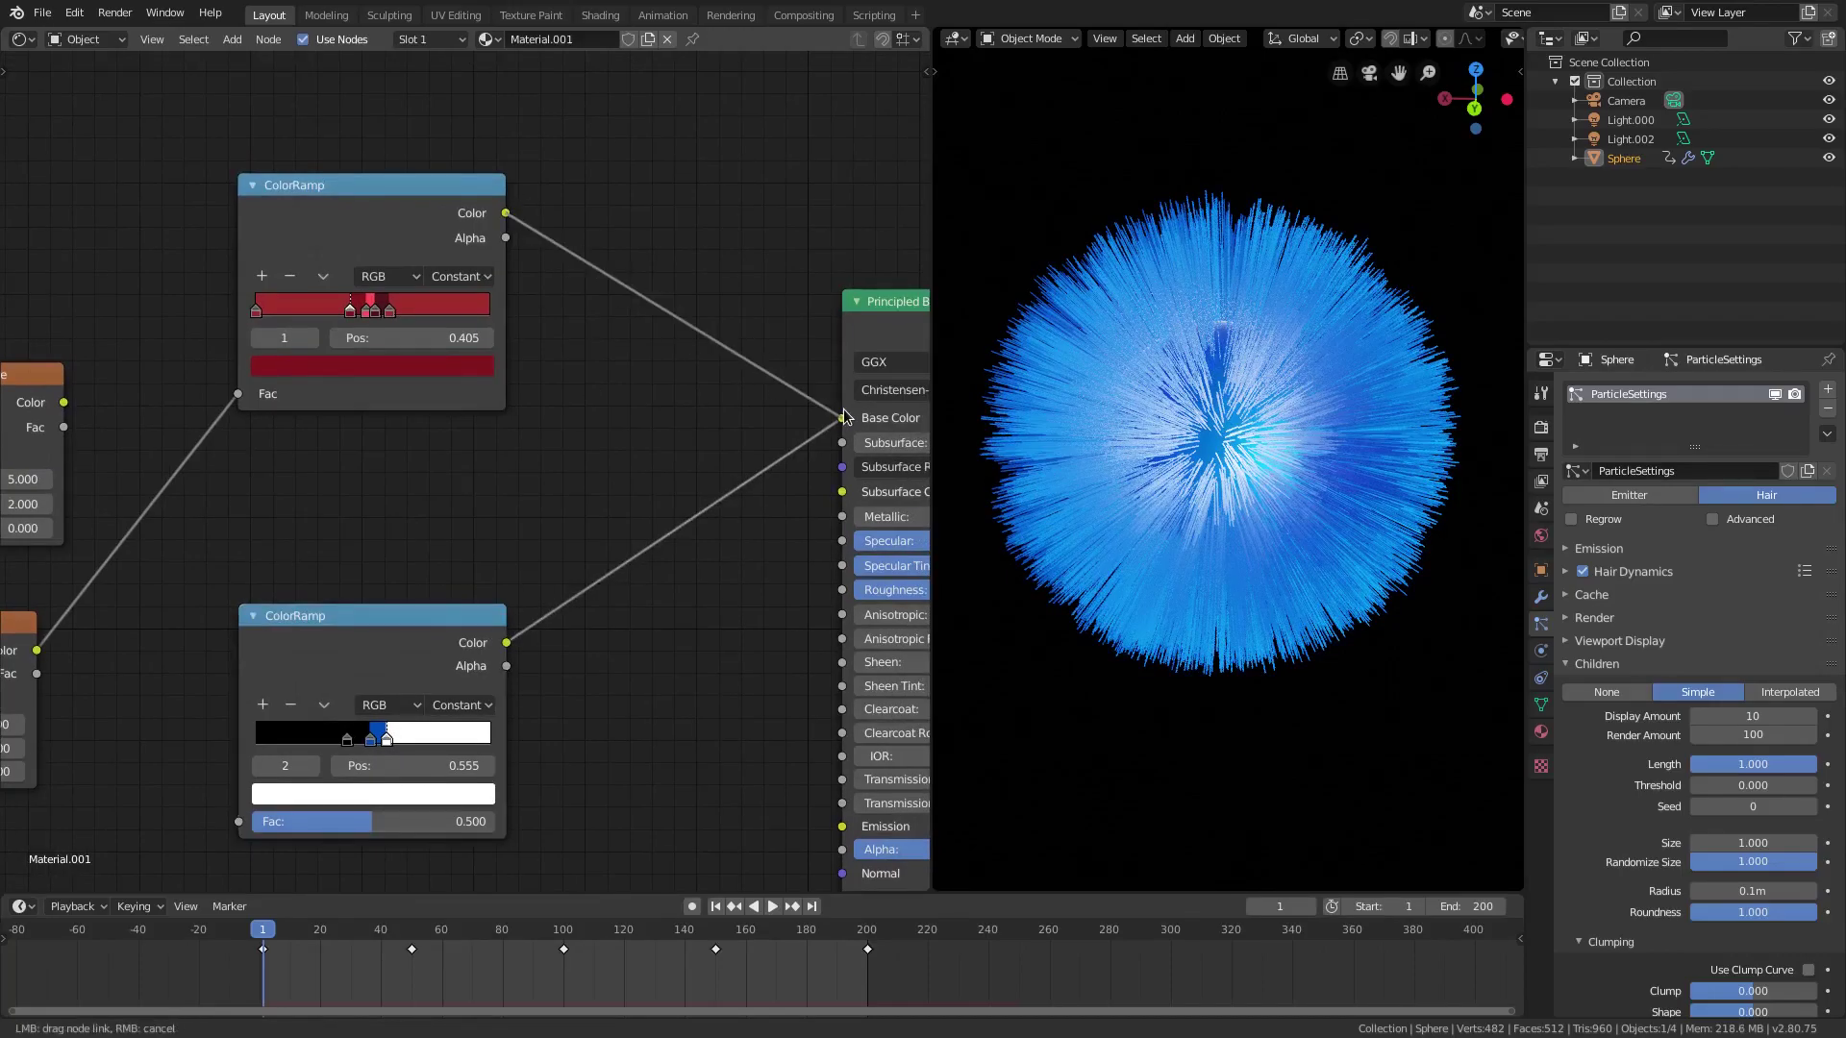
pyautogui.click(447, 632)
pyautogui.press('x')
pyautogui.press('KP_0')
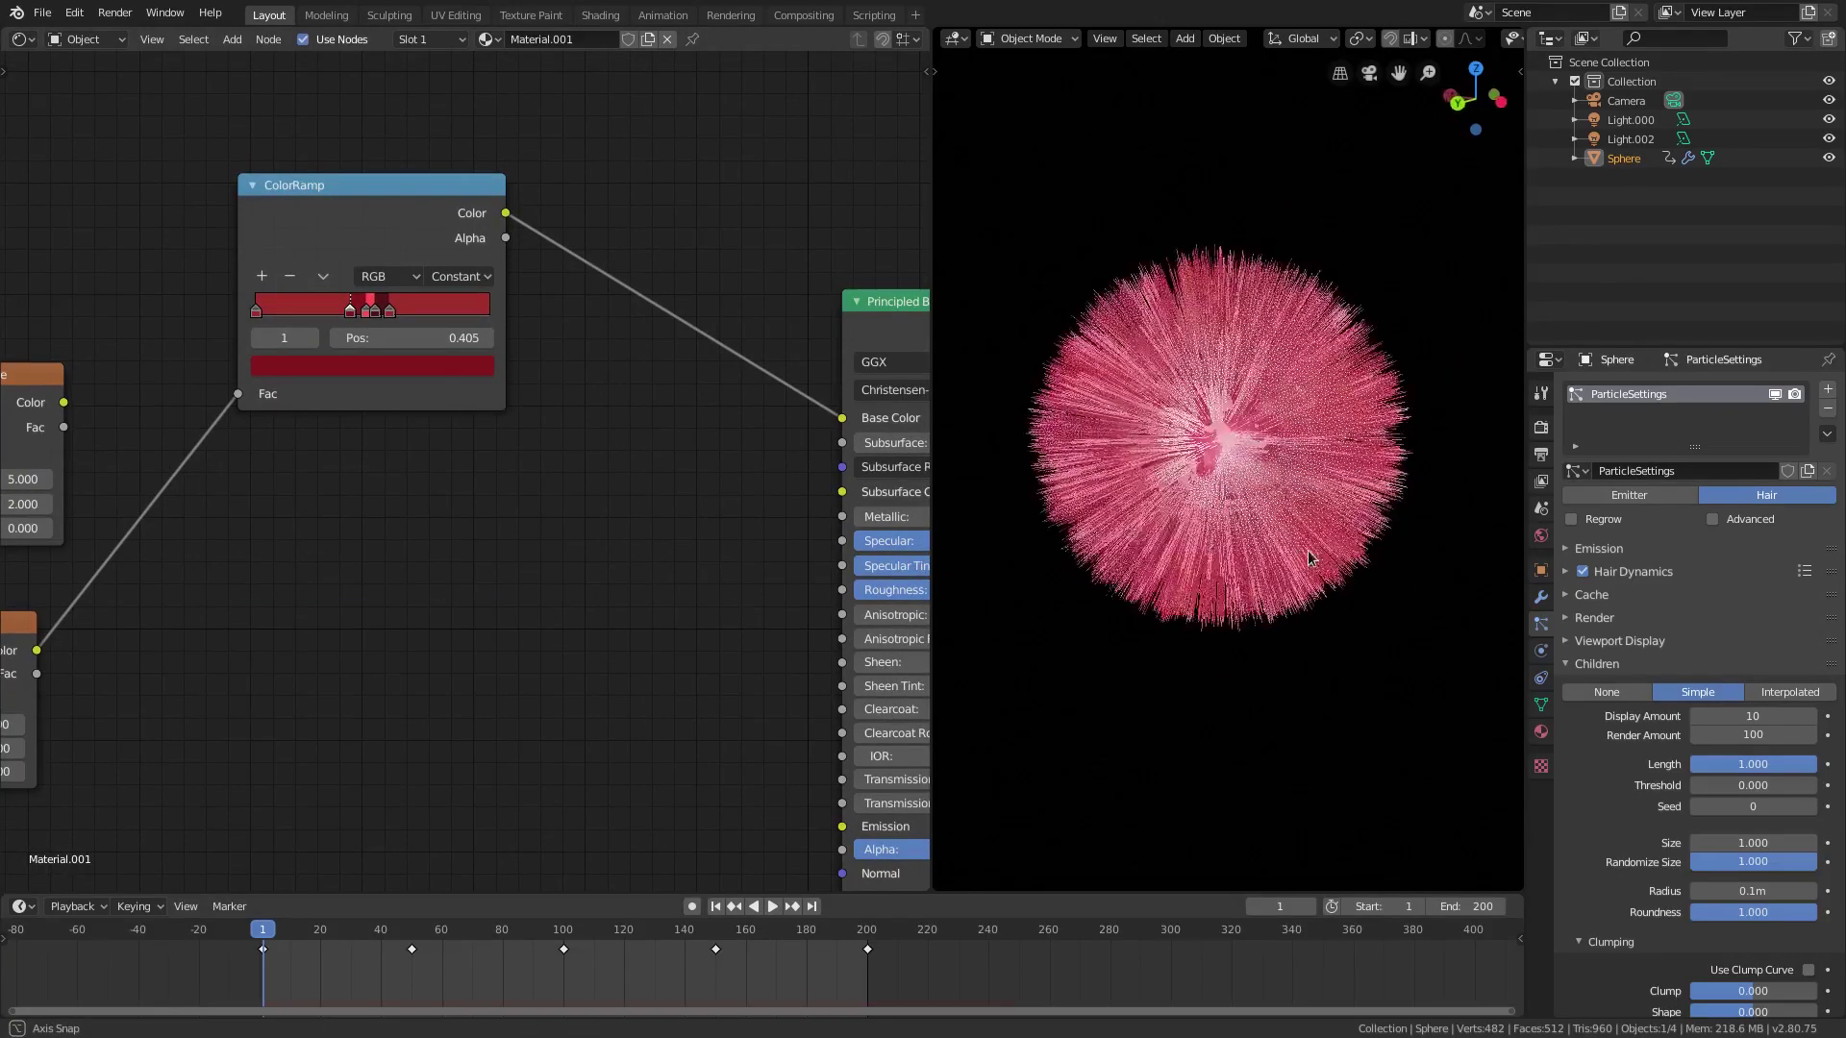
# Delete the spare upper Noise Texture and move the remaining one up
pyautogui.moveTo(385, 212); pyautogui.dragTo(469, 415, button='middle')
pyautogui.click(114, 404)
pyautogui.press('x')
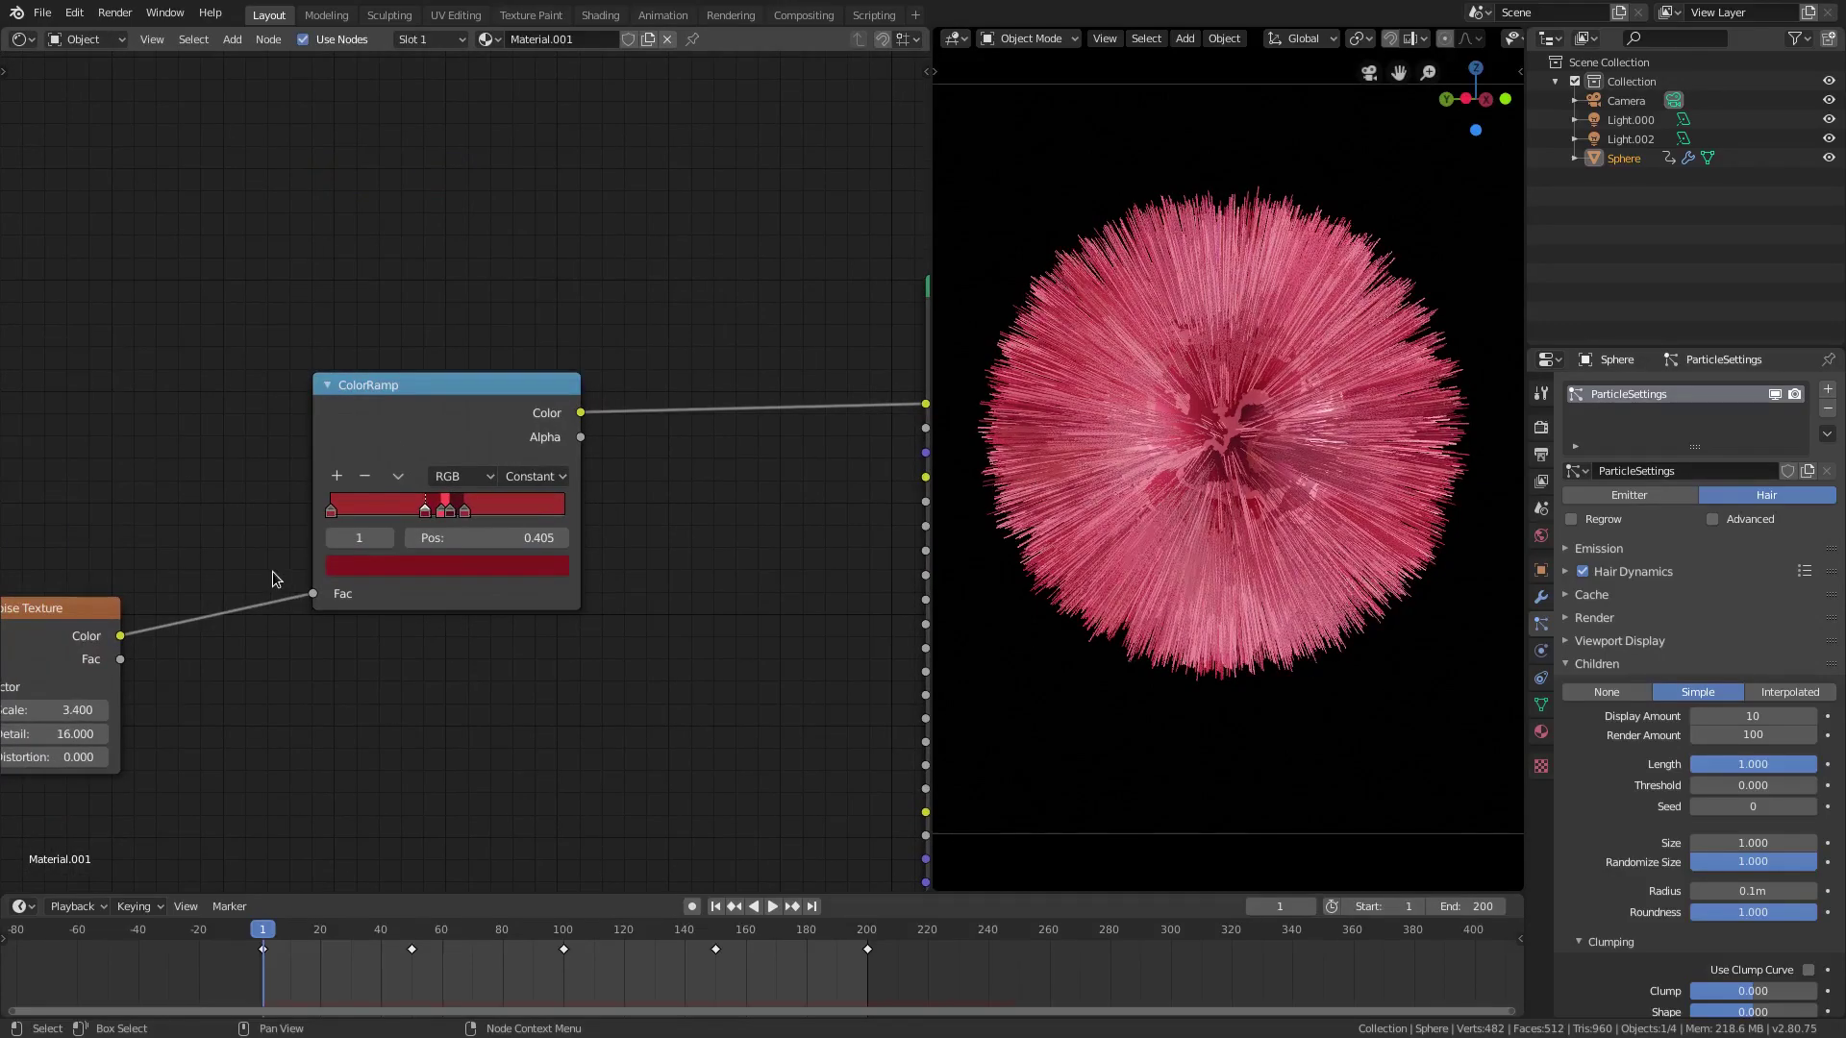
pyautogui.press('Home')
pyautogui.press('g')
pyautogui.click(187, 368)
# Place the ColorRamp beside the Noise Texture and tidy the node view
pyautogui.moveTo(536, 380); pyautogui.dragTo(404, 374)
pyautogui.moveTo(643, 432); pyautogui.dragTo(562, 461, button='middle')
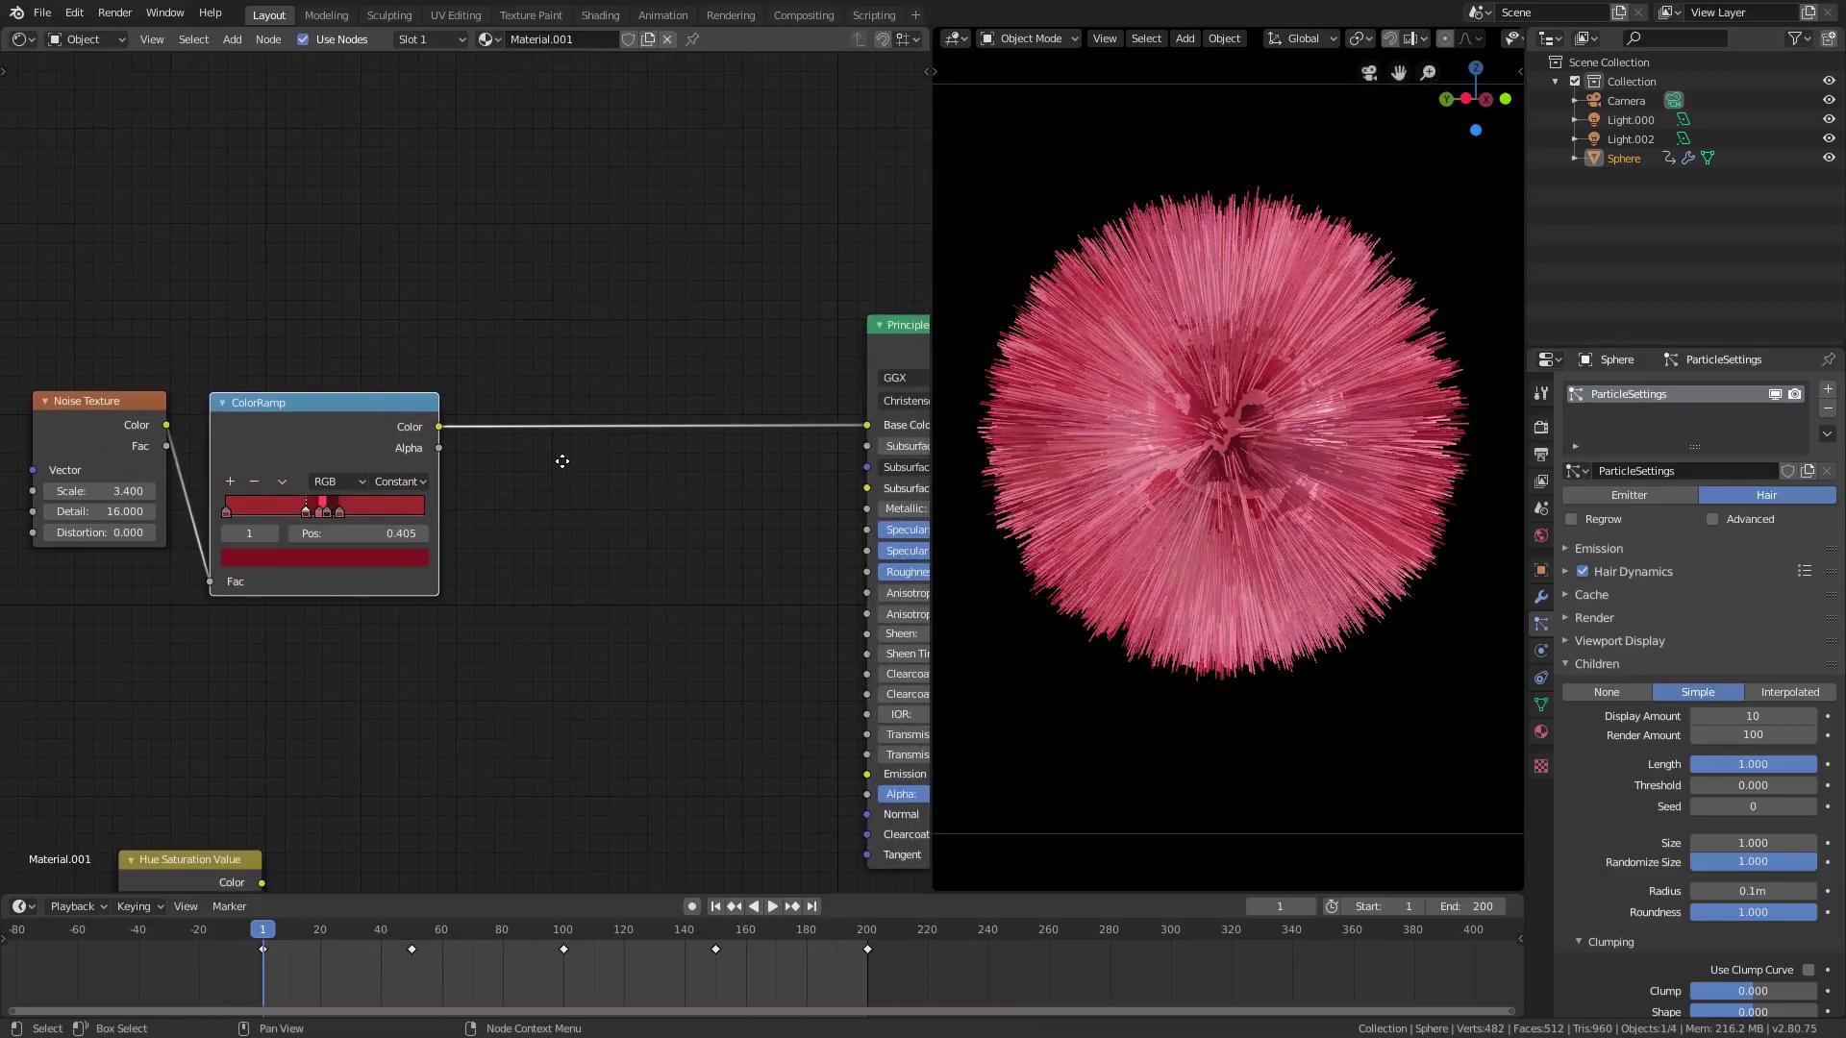
pyautogui.scroll(2, 433, 510)
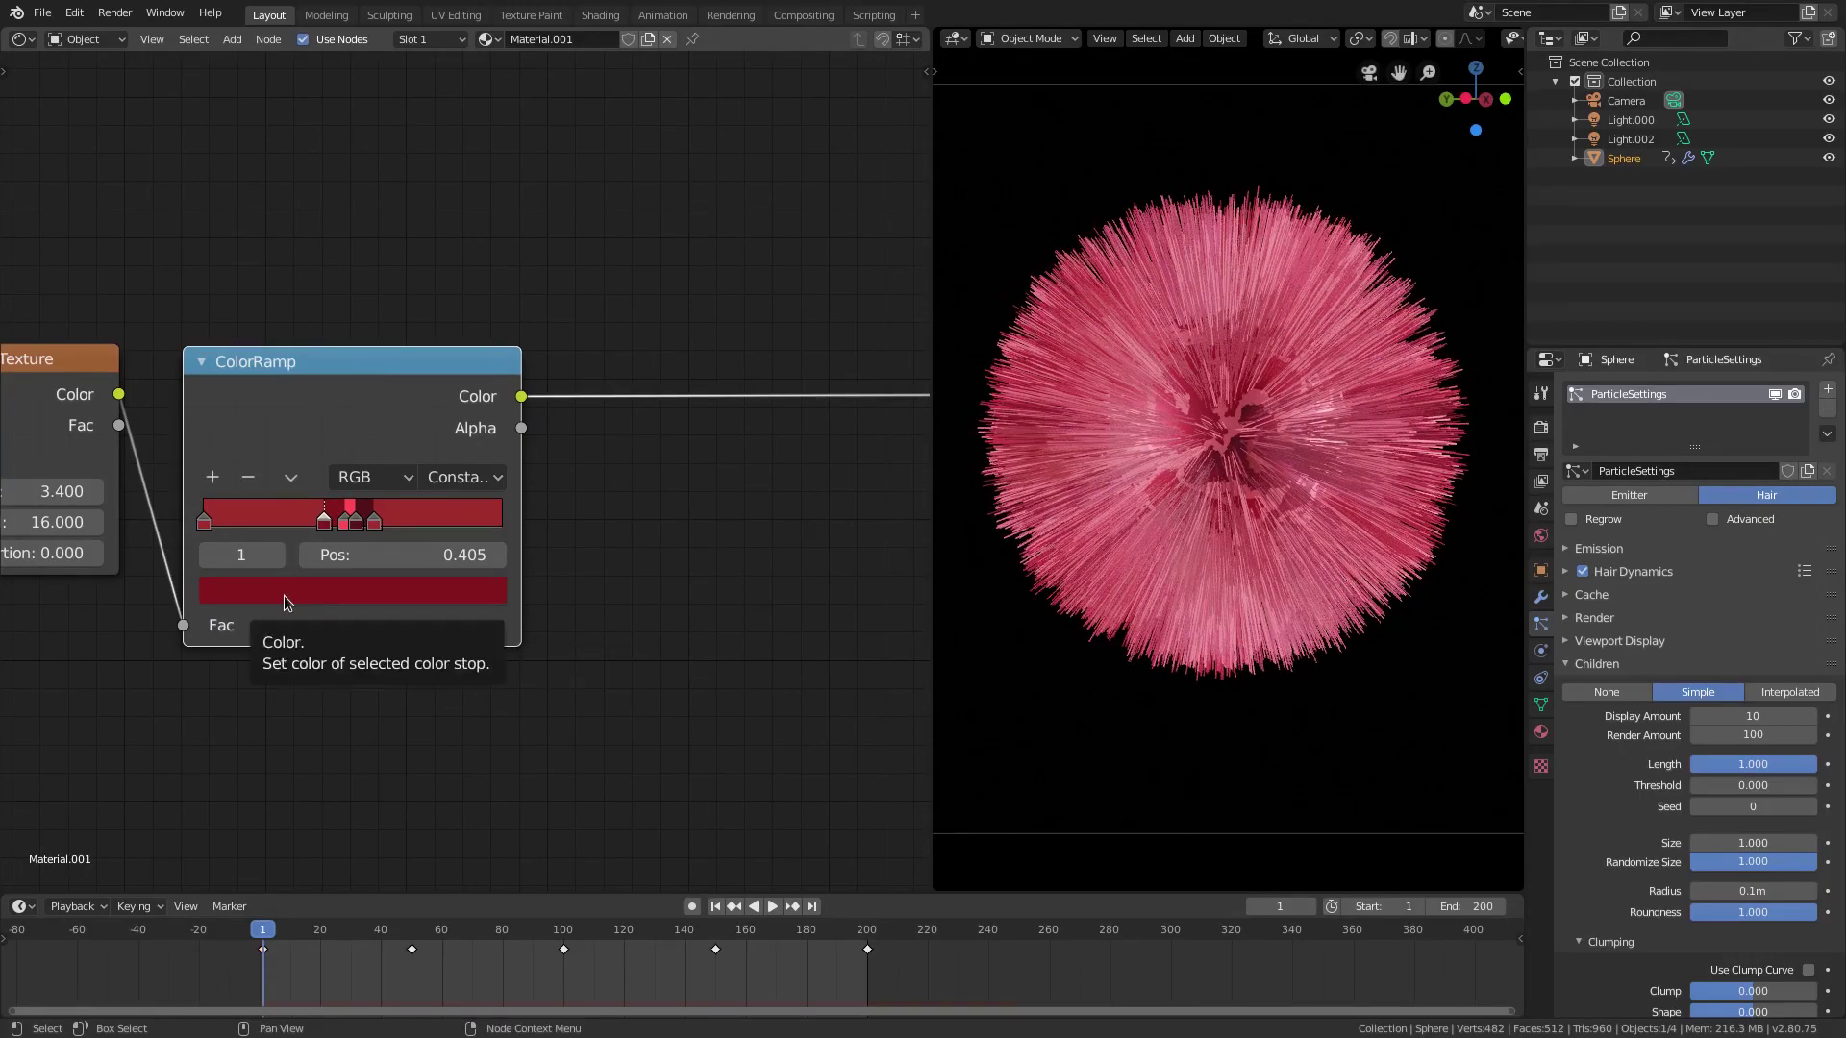
pyautogui.scroll(1, 347, 526)
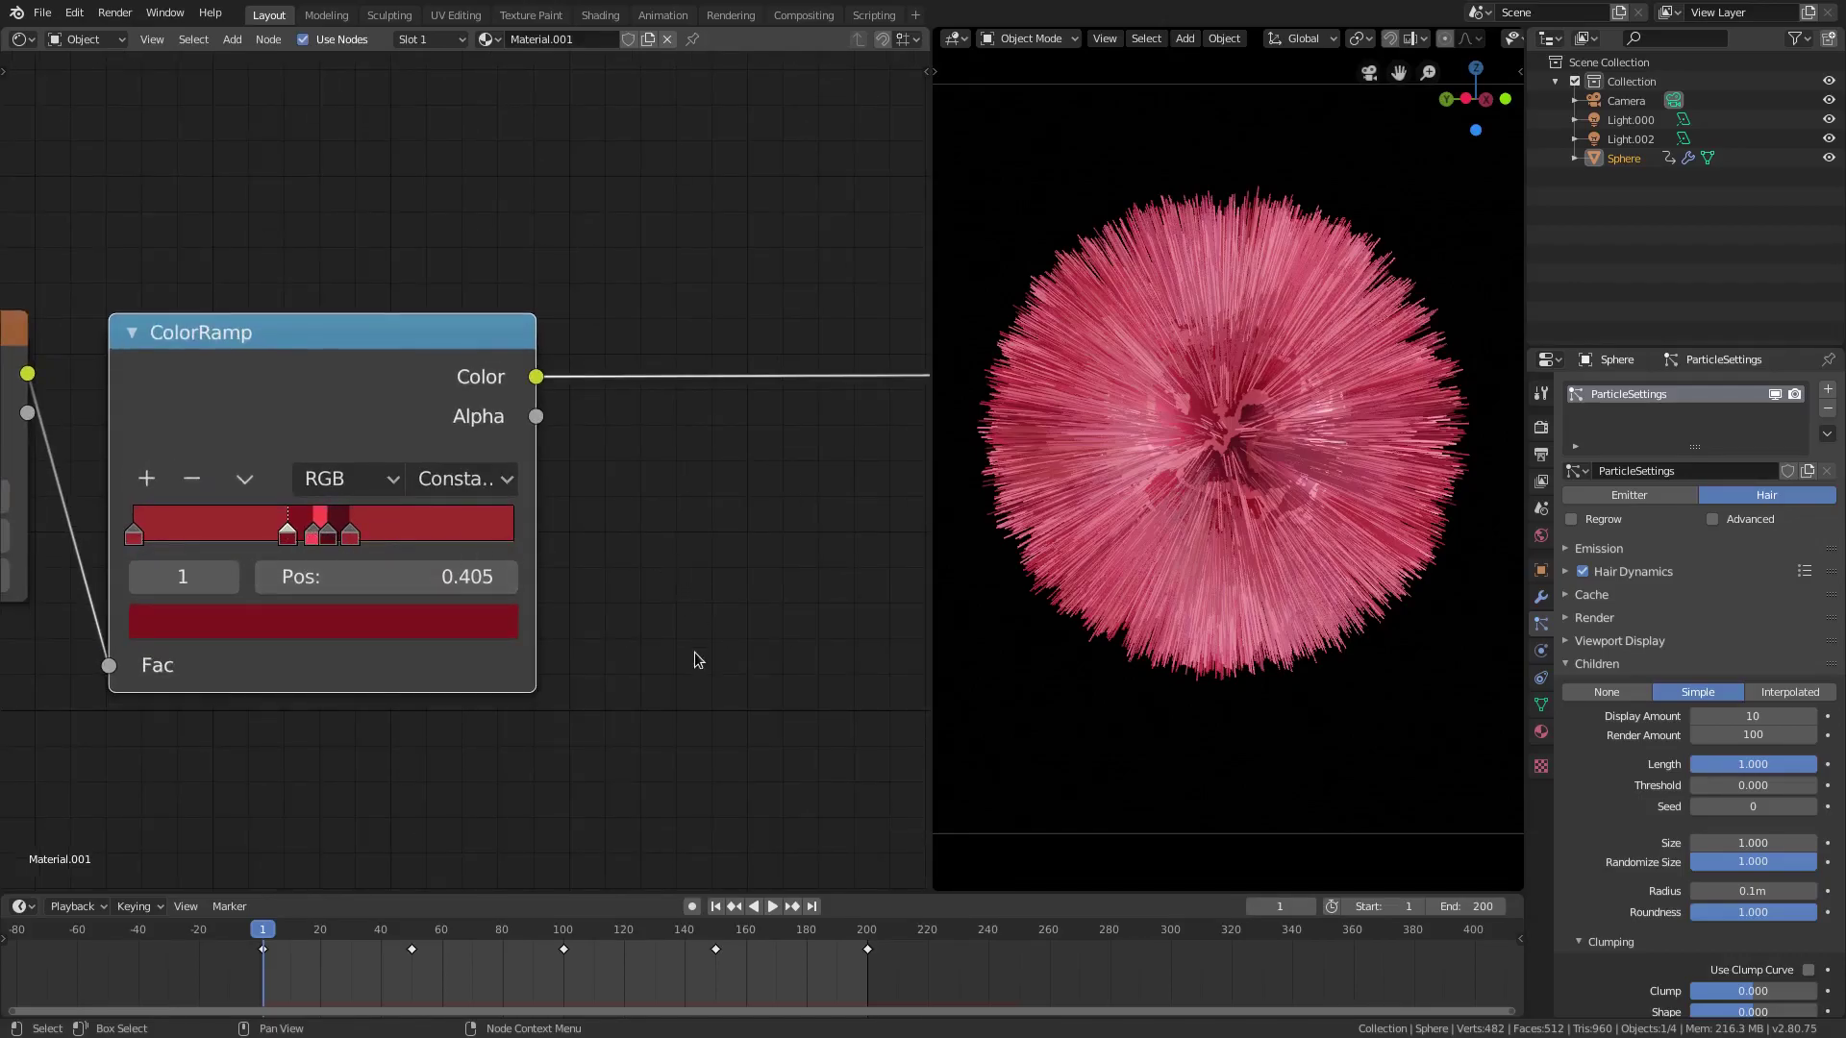
pyautogui.scroll(-3, 574, 529)
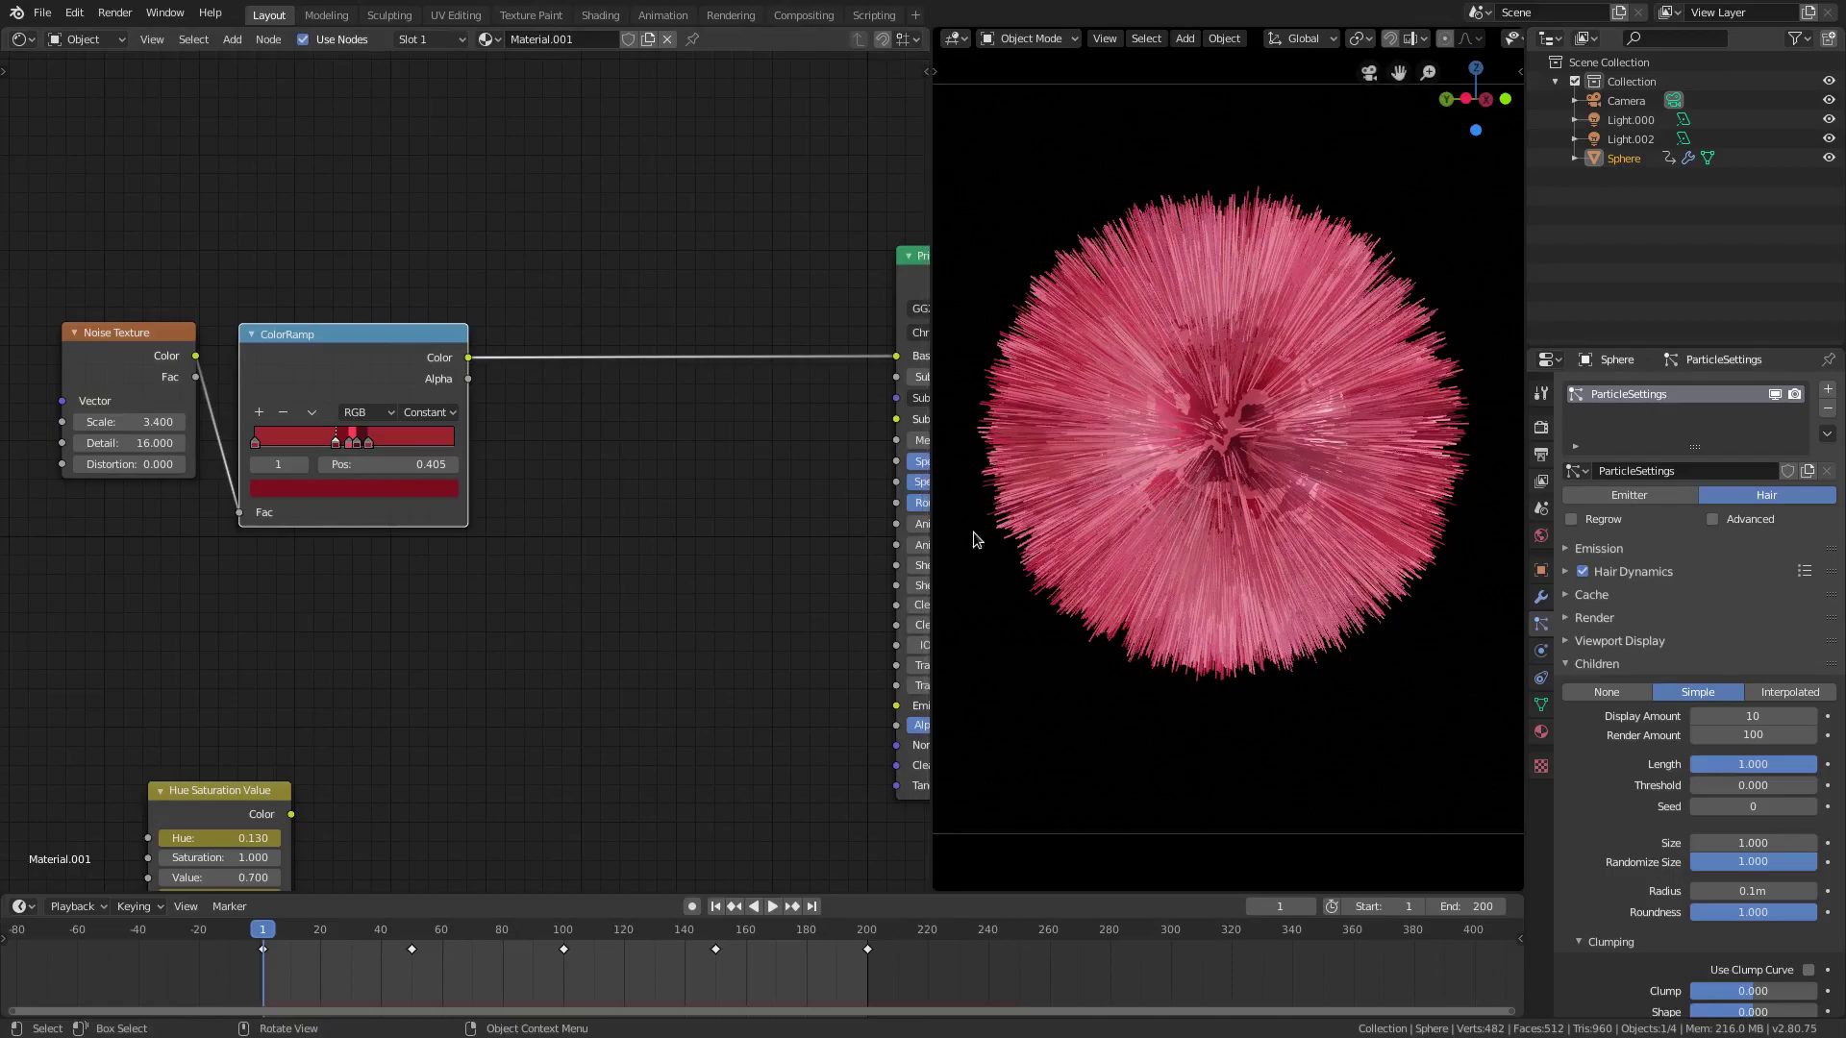
# Hide and re-show the hair particles in the viewport, and move a node upward
pyautogui.click(1774, 394)
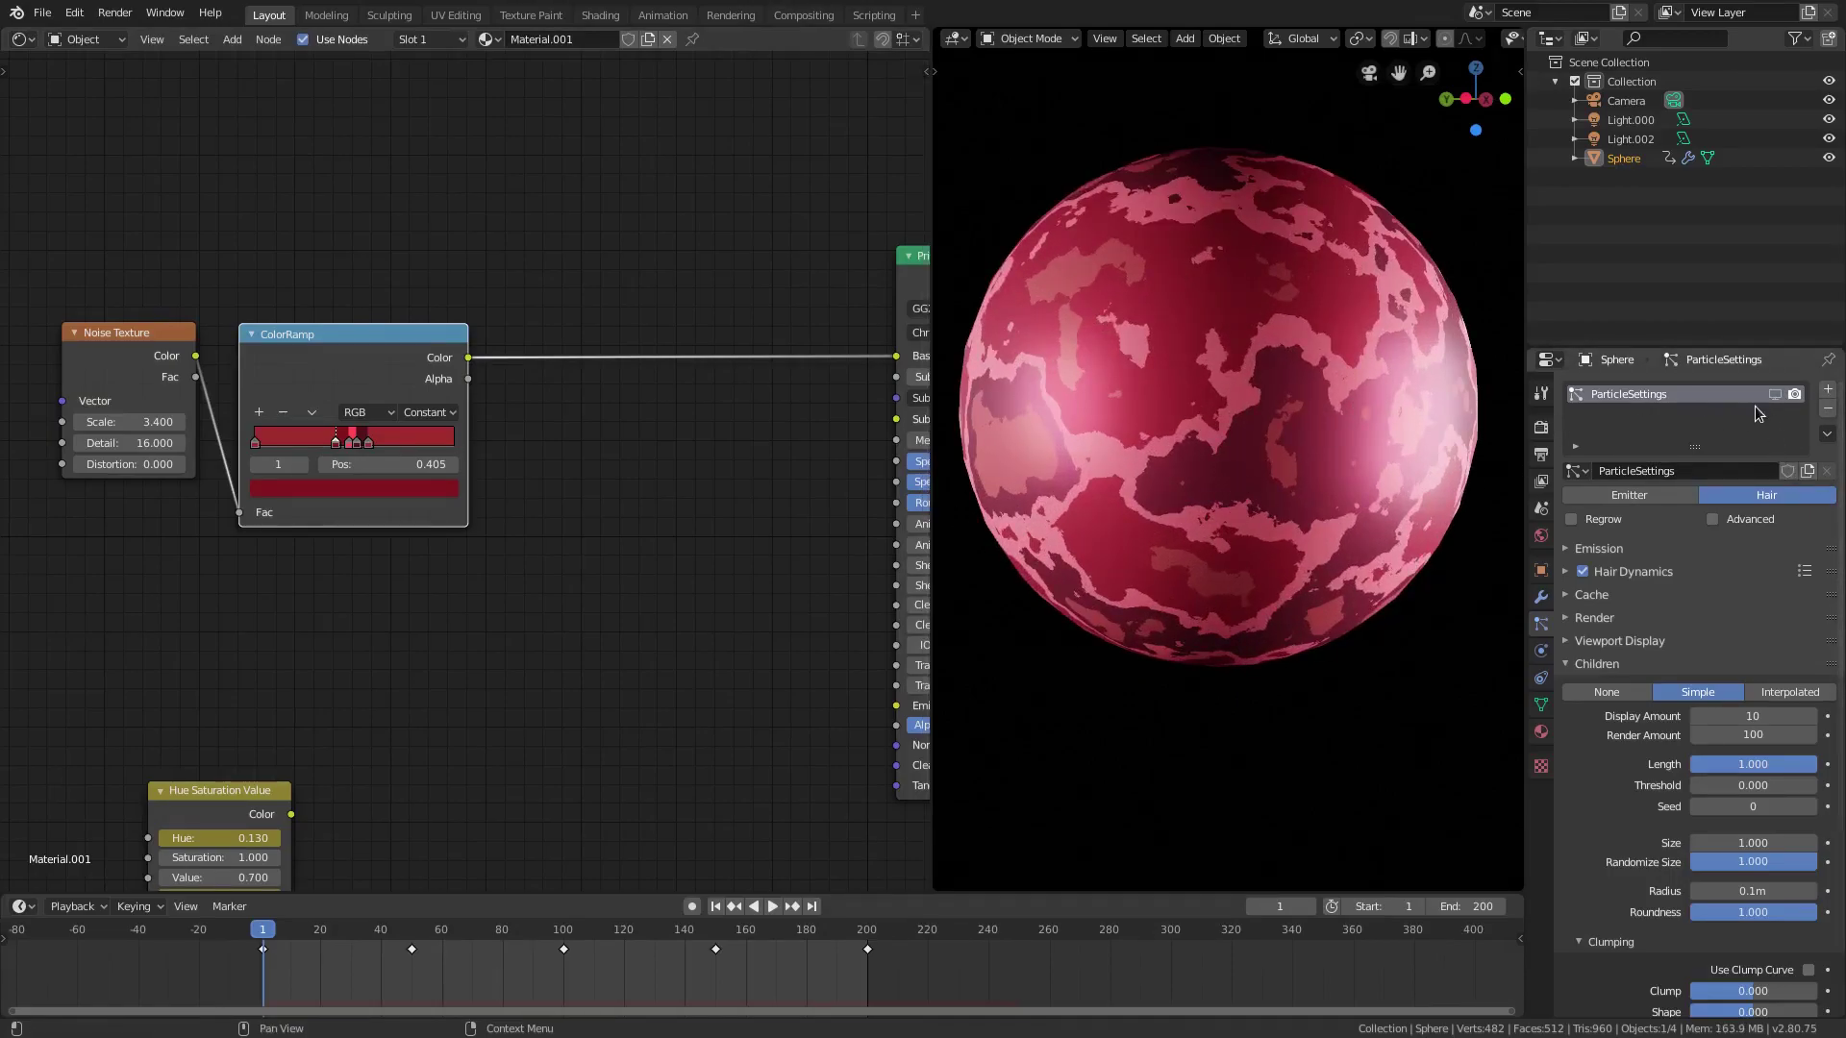
pyautogui.click(1775, 398)
pyautogui.moveTo(152, 806); pyautogui.dragTo(210, 709)
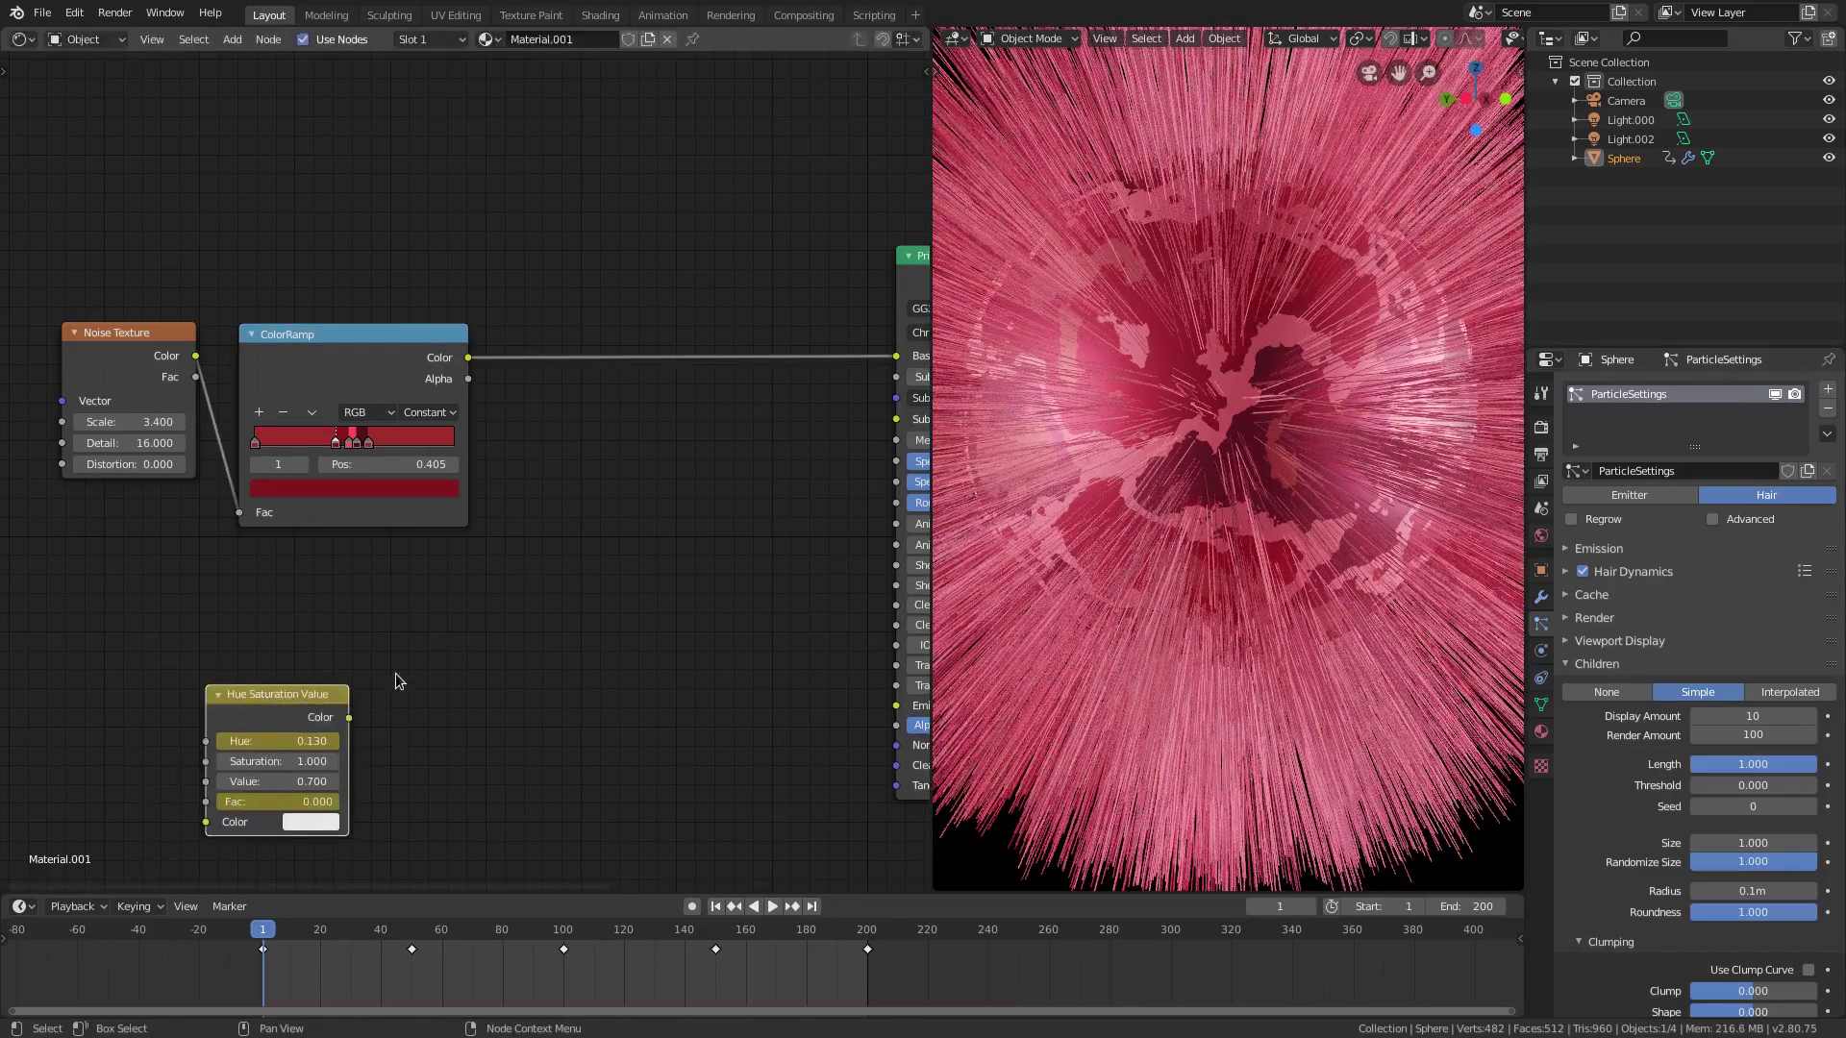
# Add a Hue/Saturation node via search and drop it on the ColorRamp-to-Principled BSDF link
pyautogui.hotkey('shift', 'a')
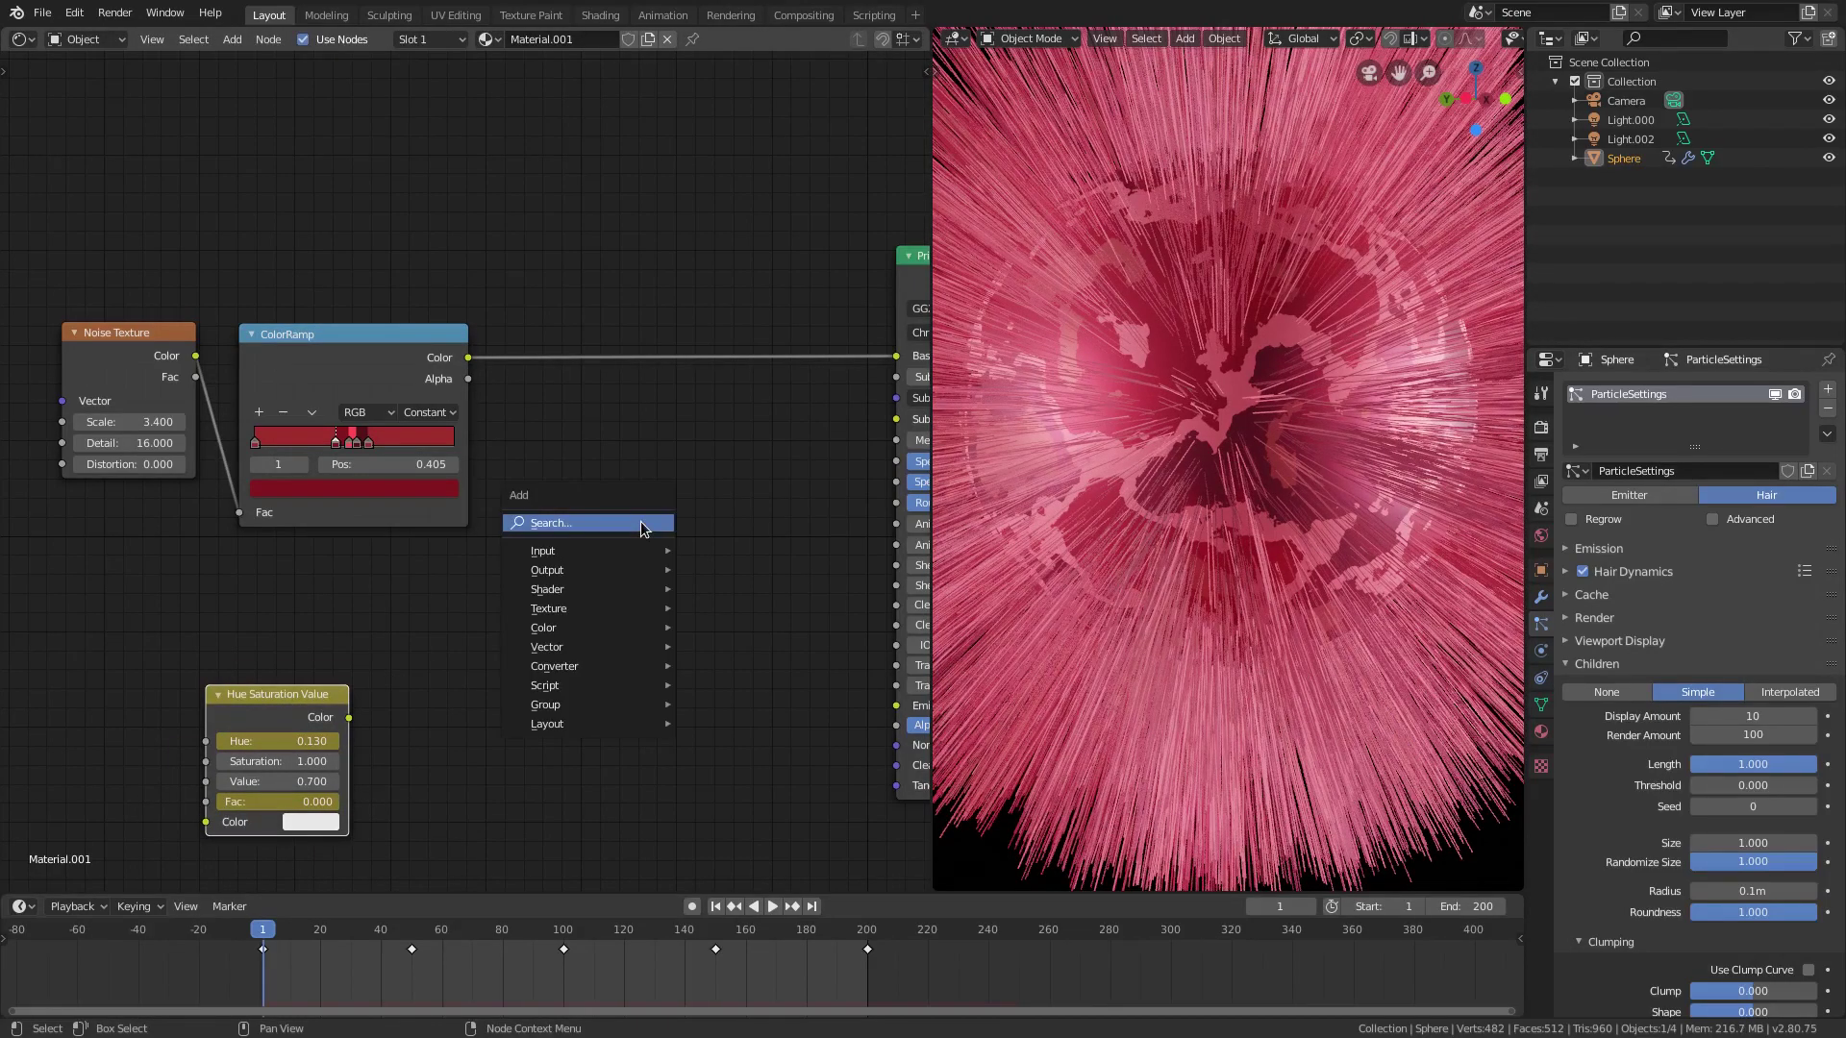
pyautogui.click(640, 521)
pyautogui.write('hue')
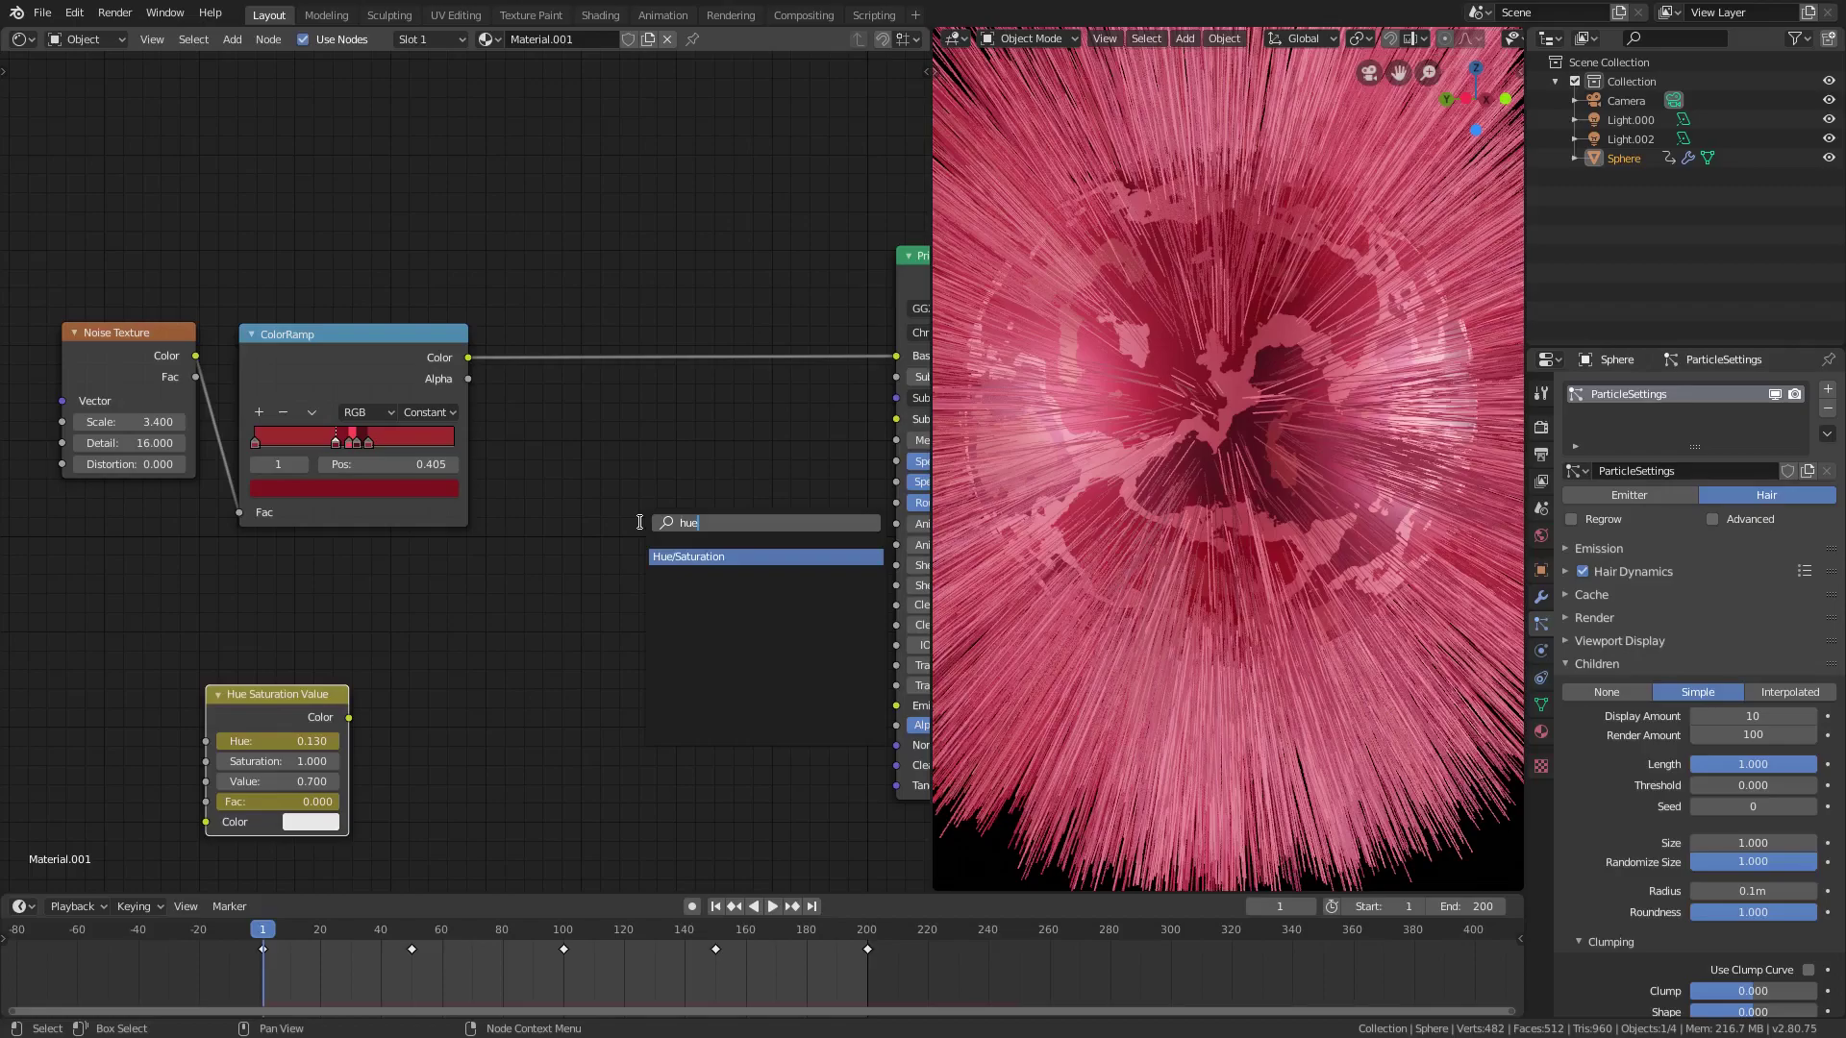
pyautogui.click(691, 557)
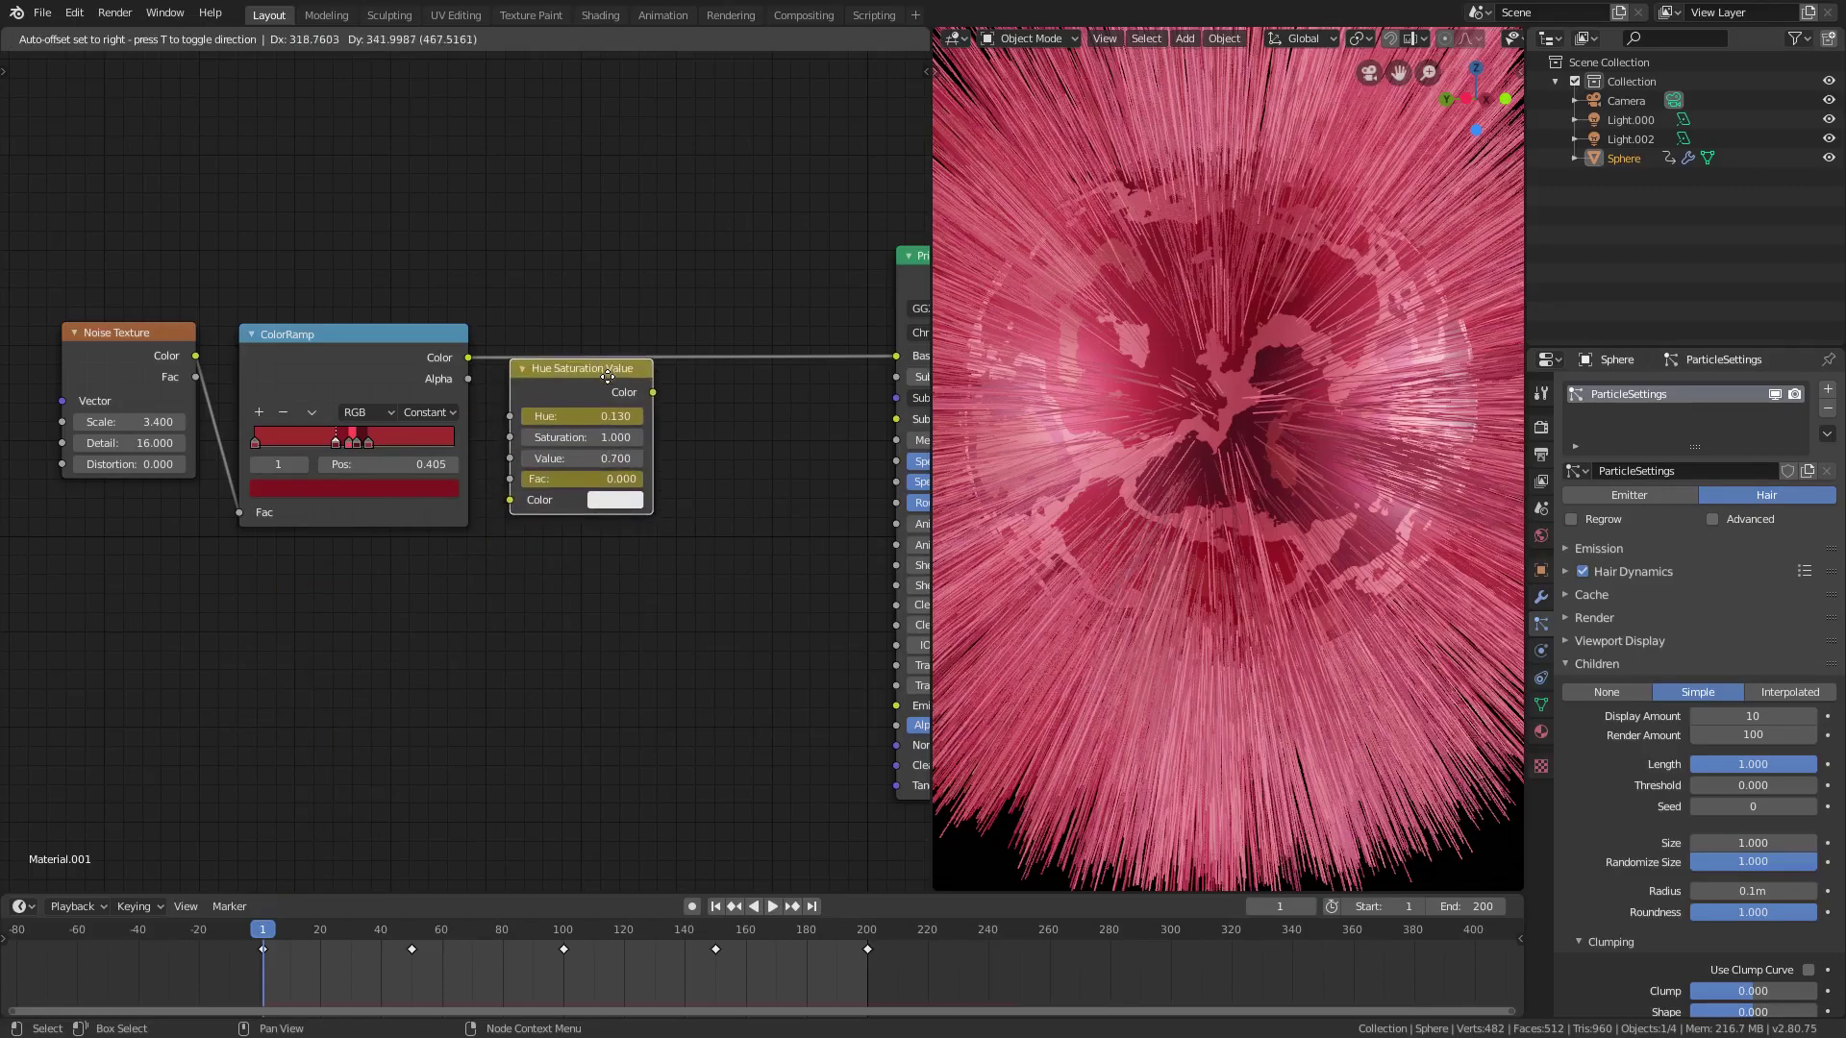
pyautogui.click(621, 358)
pyautogui.moveTo(621, 364); pyautogui.dragTo(642, 364)
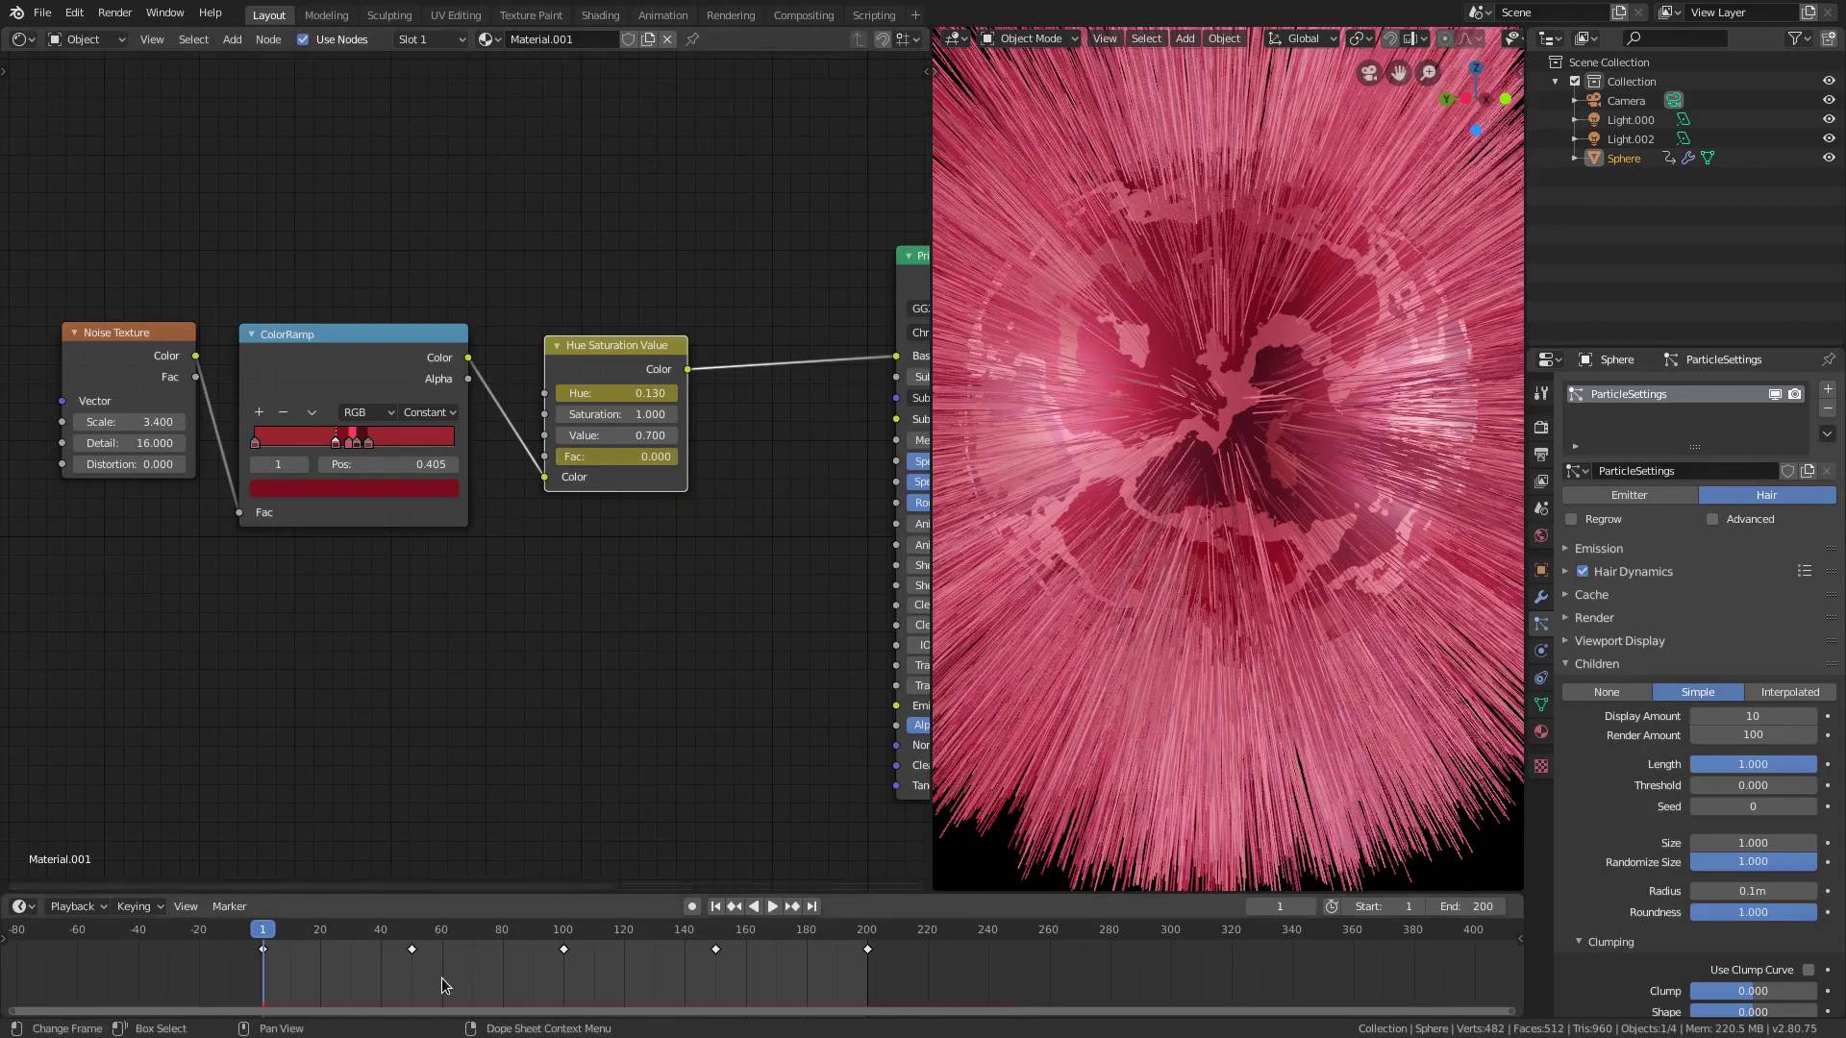
# Jump to frames 50, 100, 150 and 200 to see the keyed fur hue, cyan at 150
pyautogui.click(411, 933)
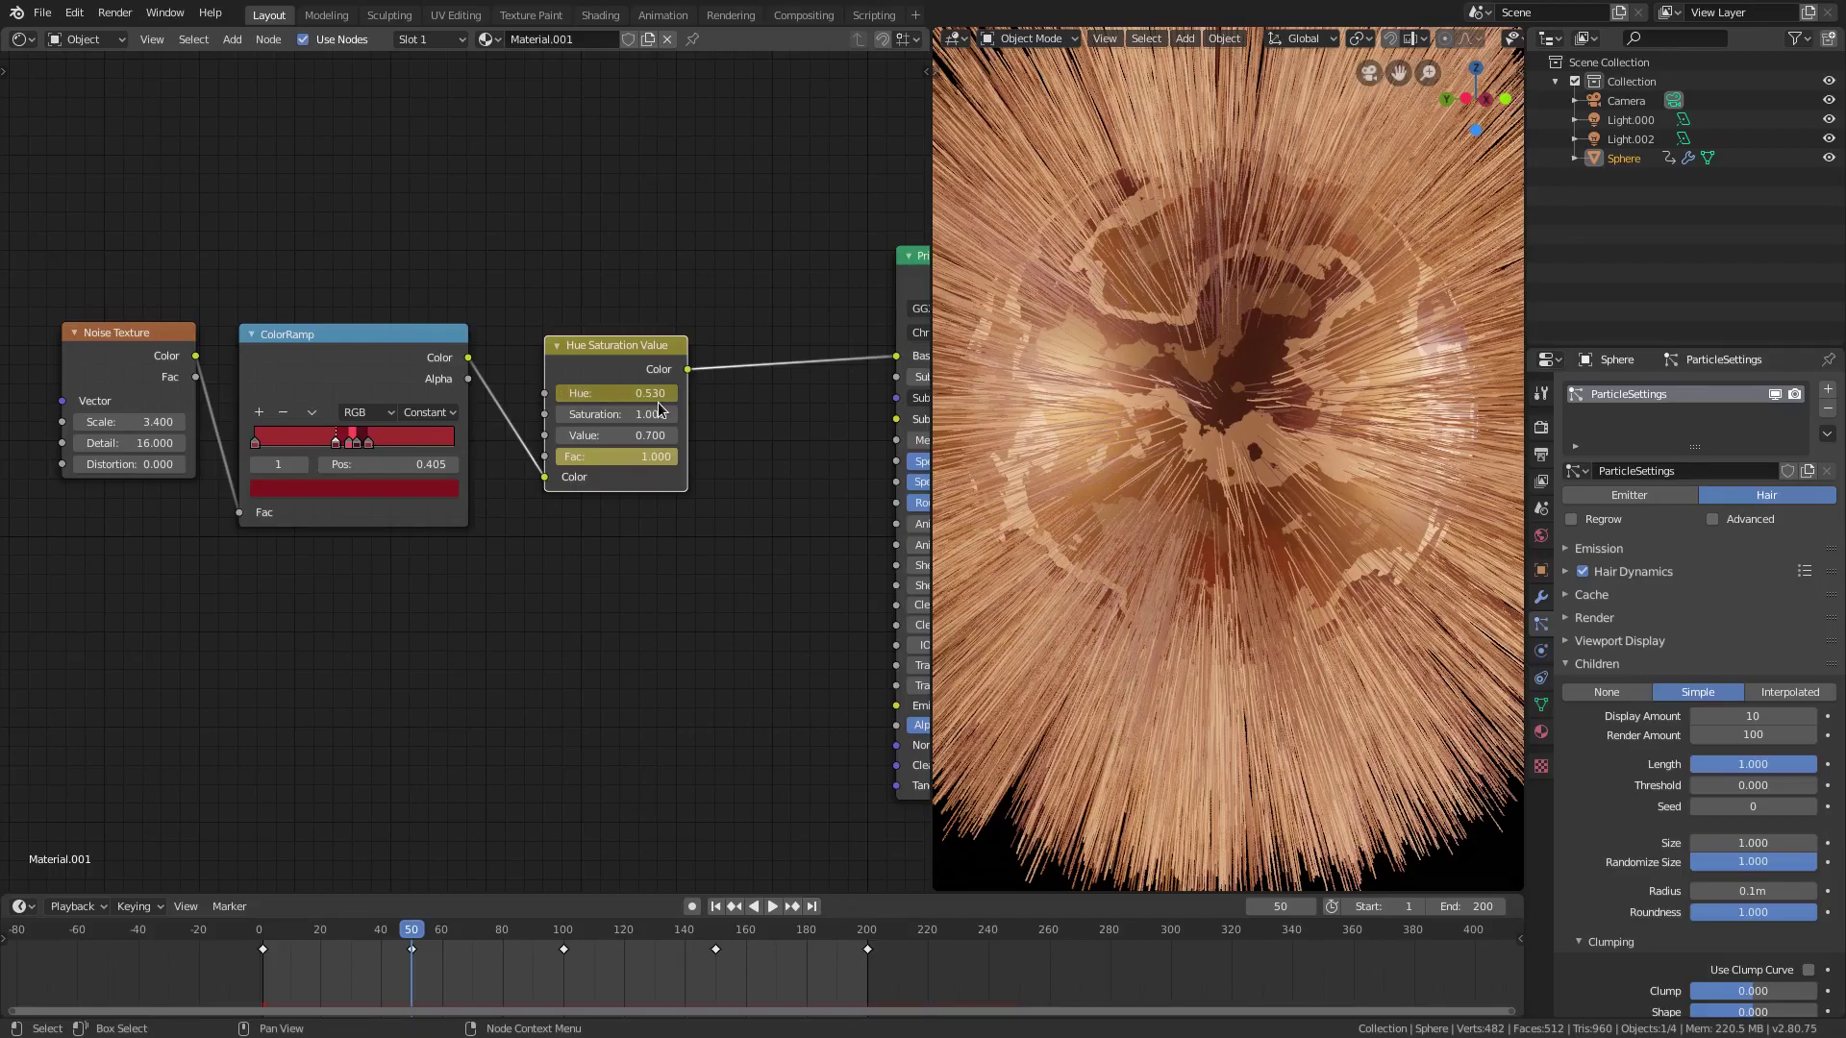
pyautogui.click(564, 940)
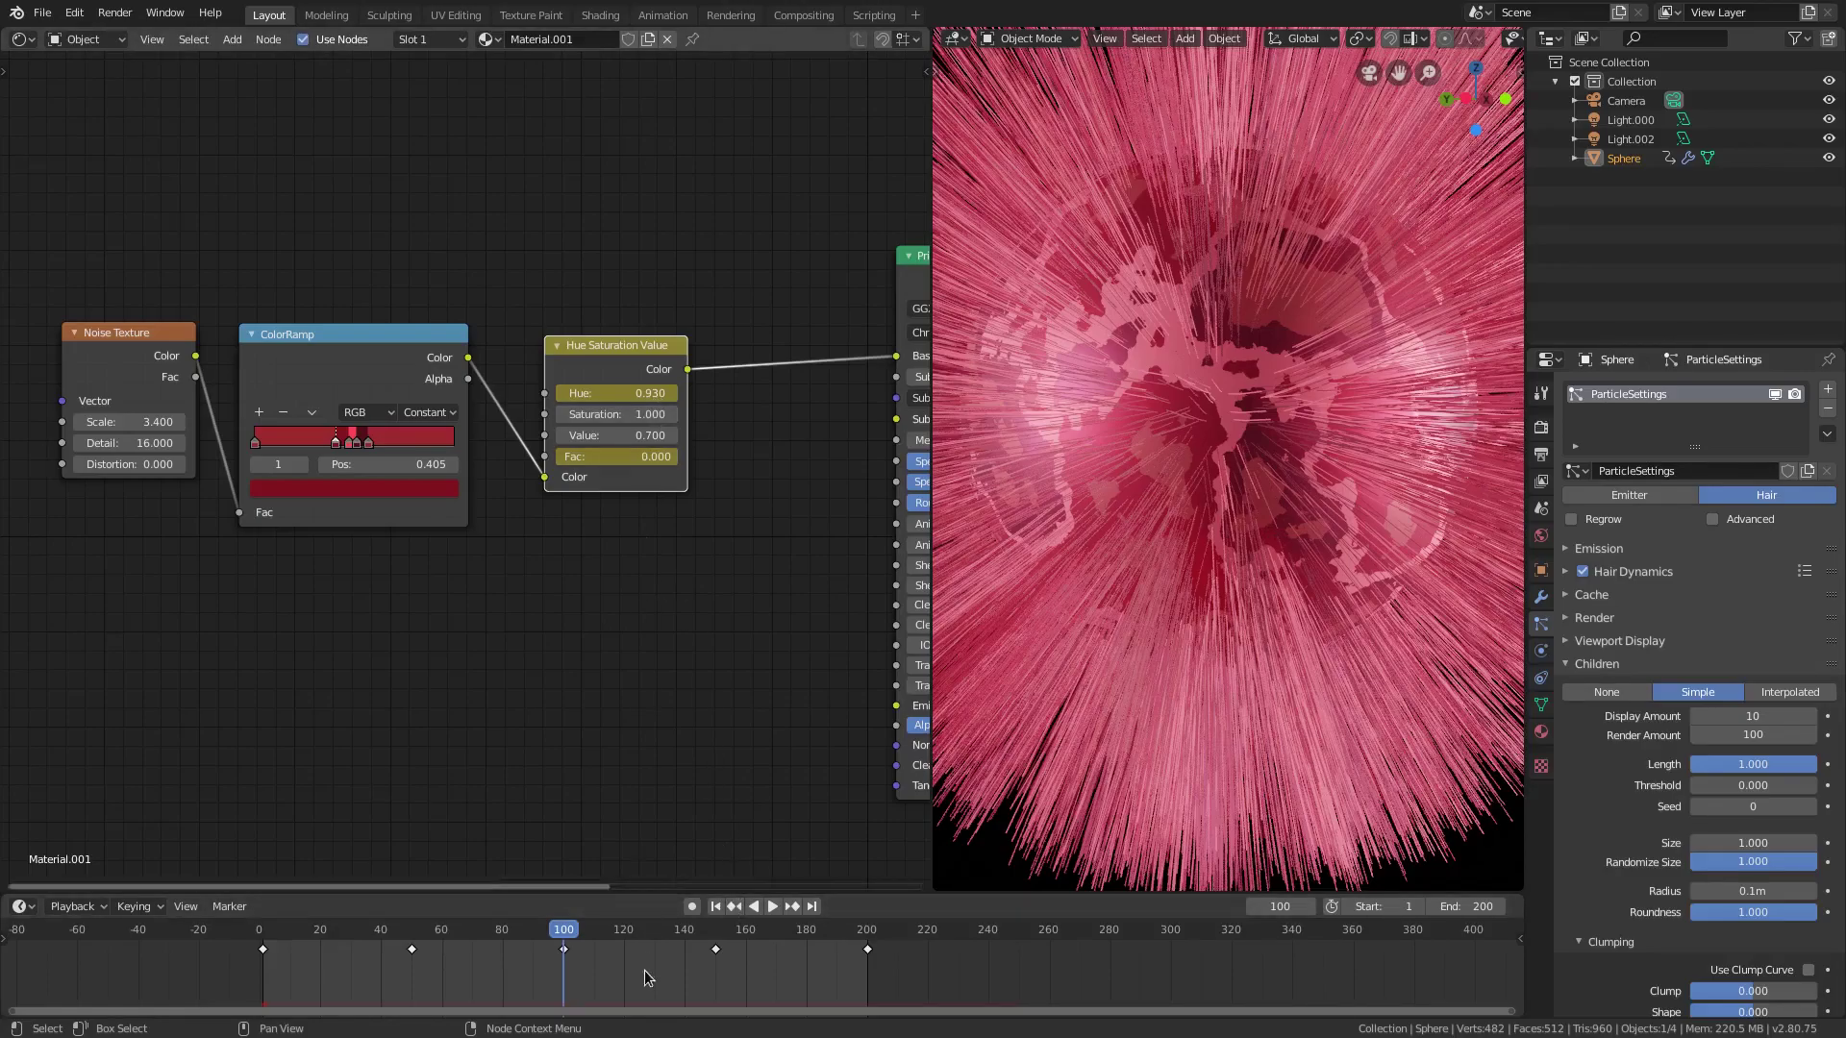
pyautogui.click(713, 928)
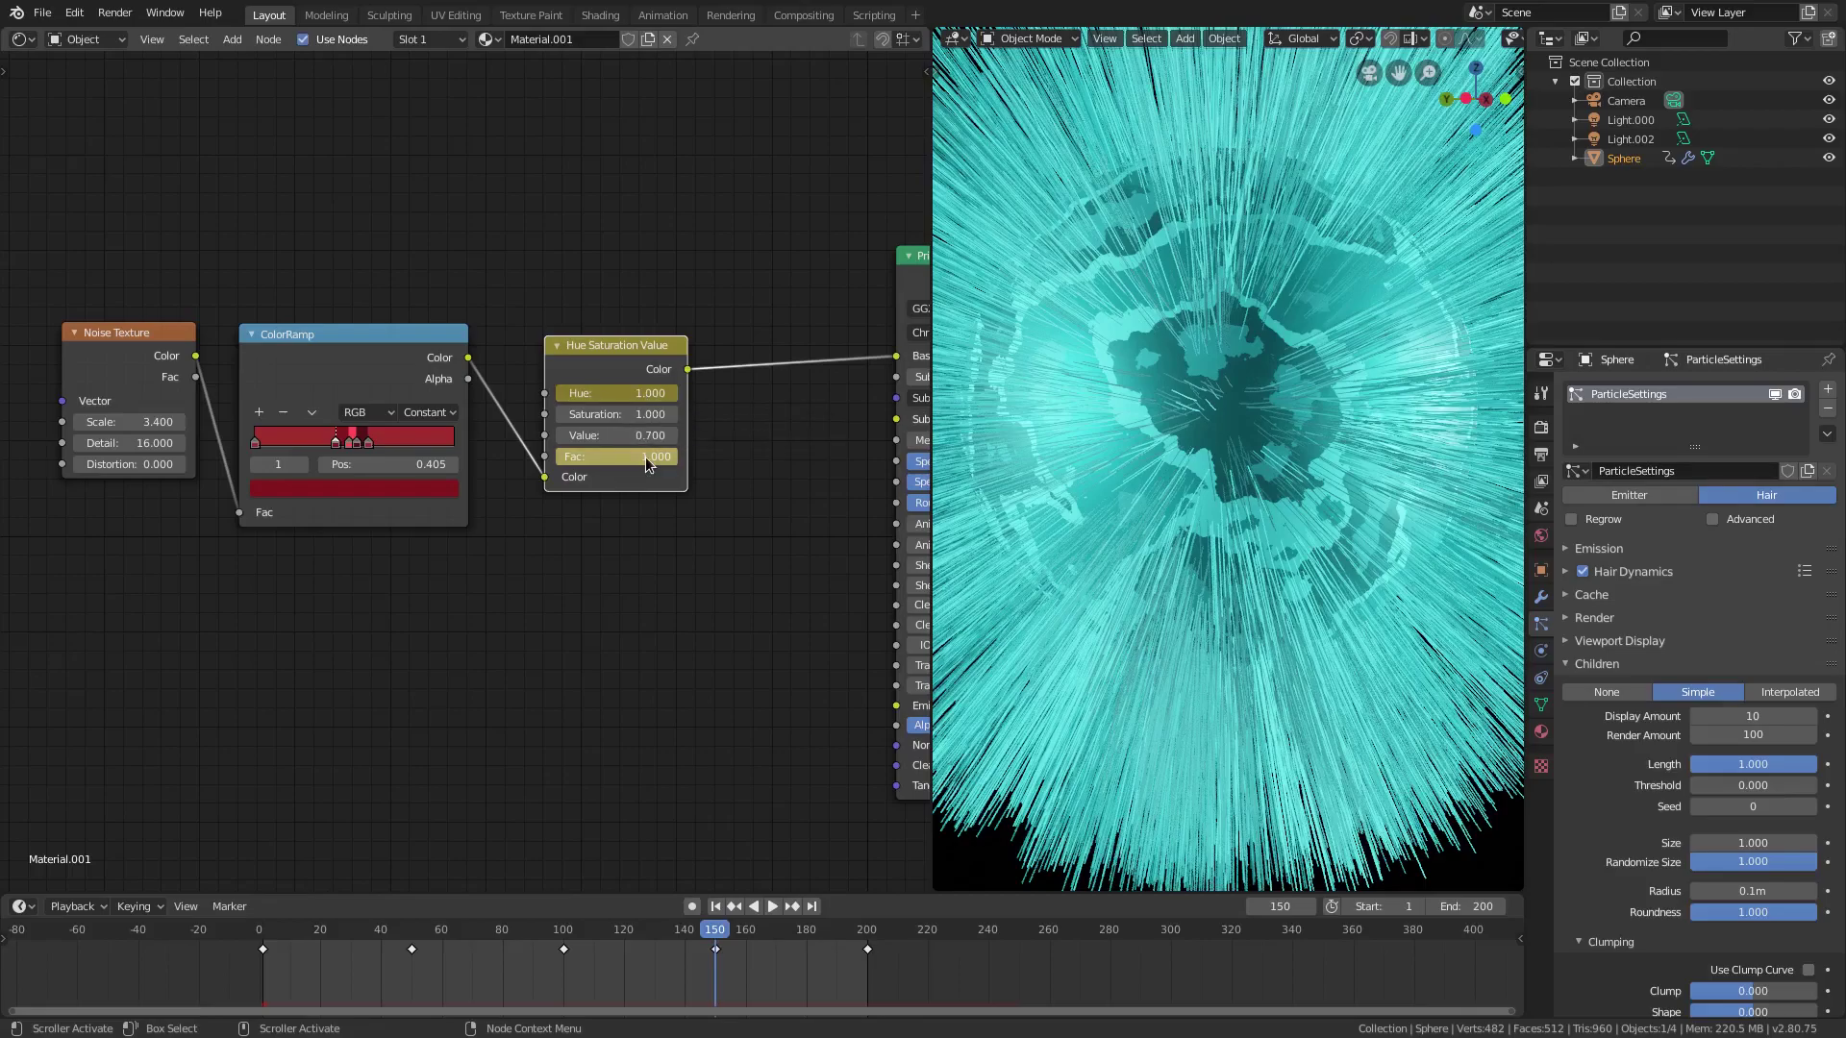
pyautogui.click(868, 940)
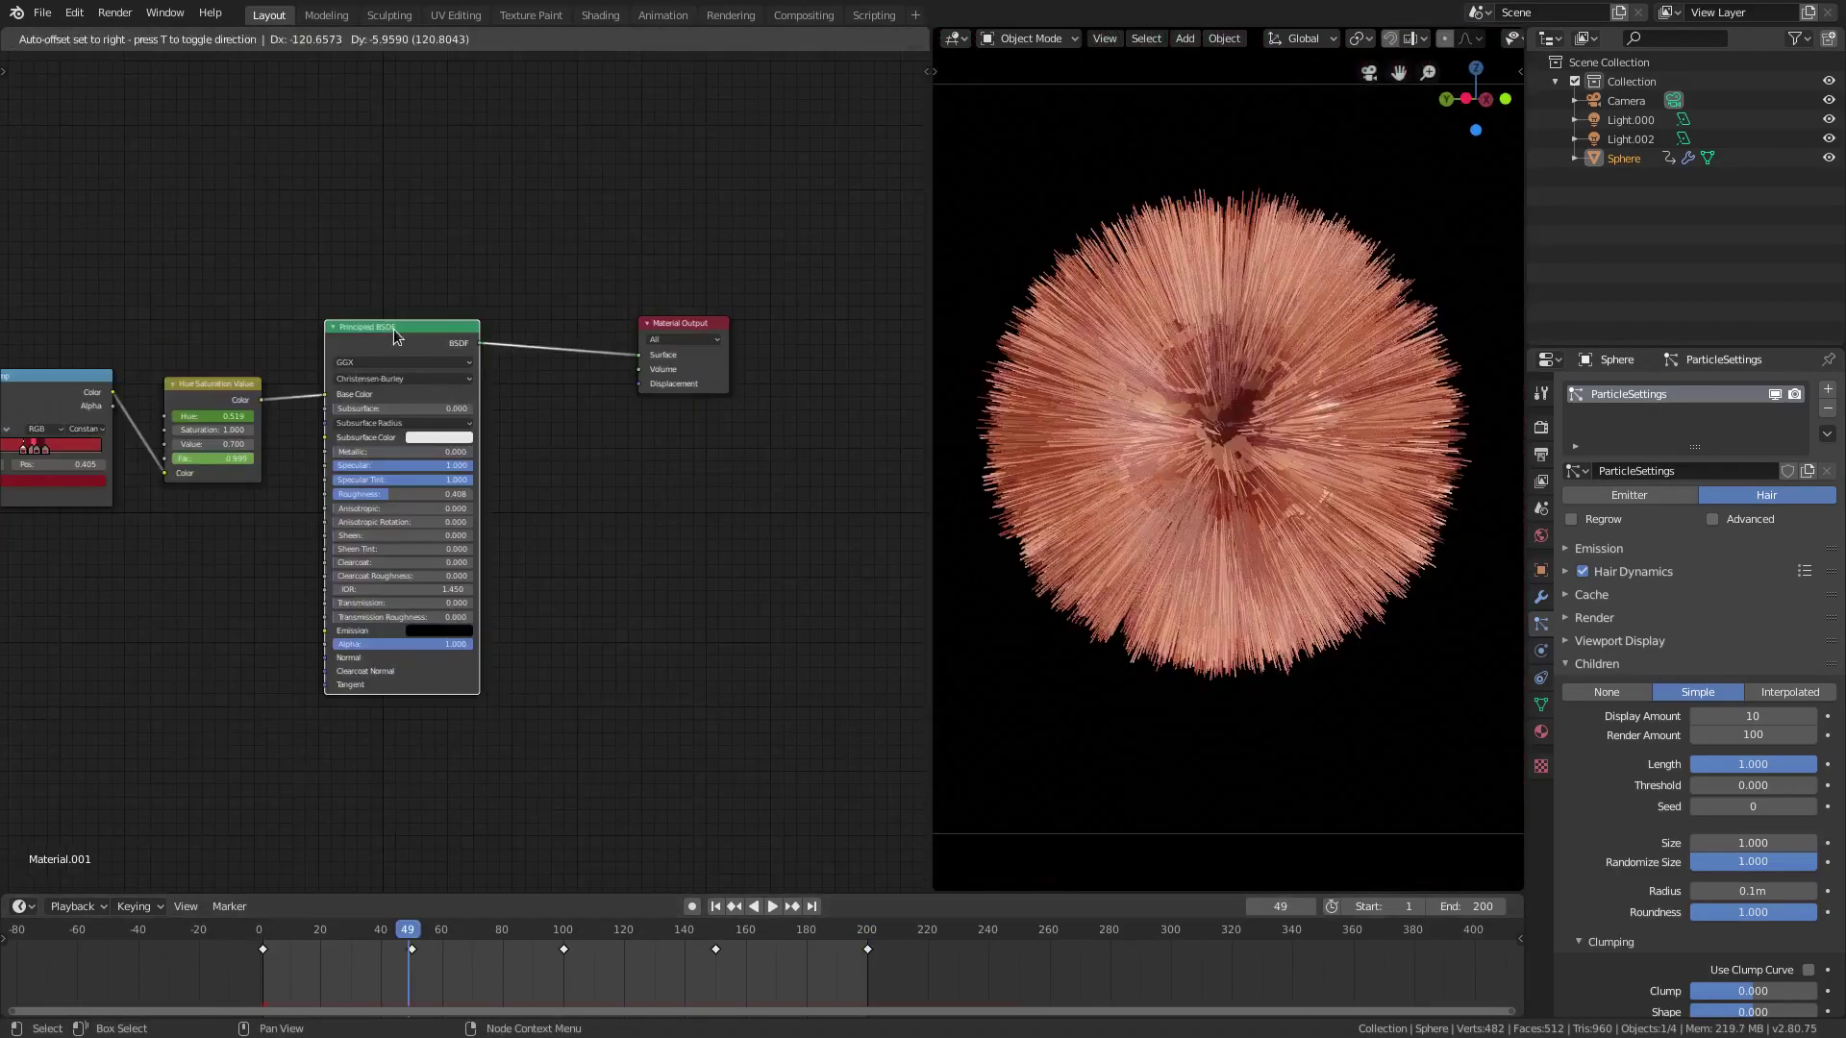
# Move Material Output left, play and pause the animation, widen the 3D view, and collapse Children
pyautogui.moveTo(671, 323); pyautogui.dragTo(588, 324)
pyautogui.click(715, 907)
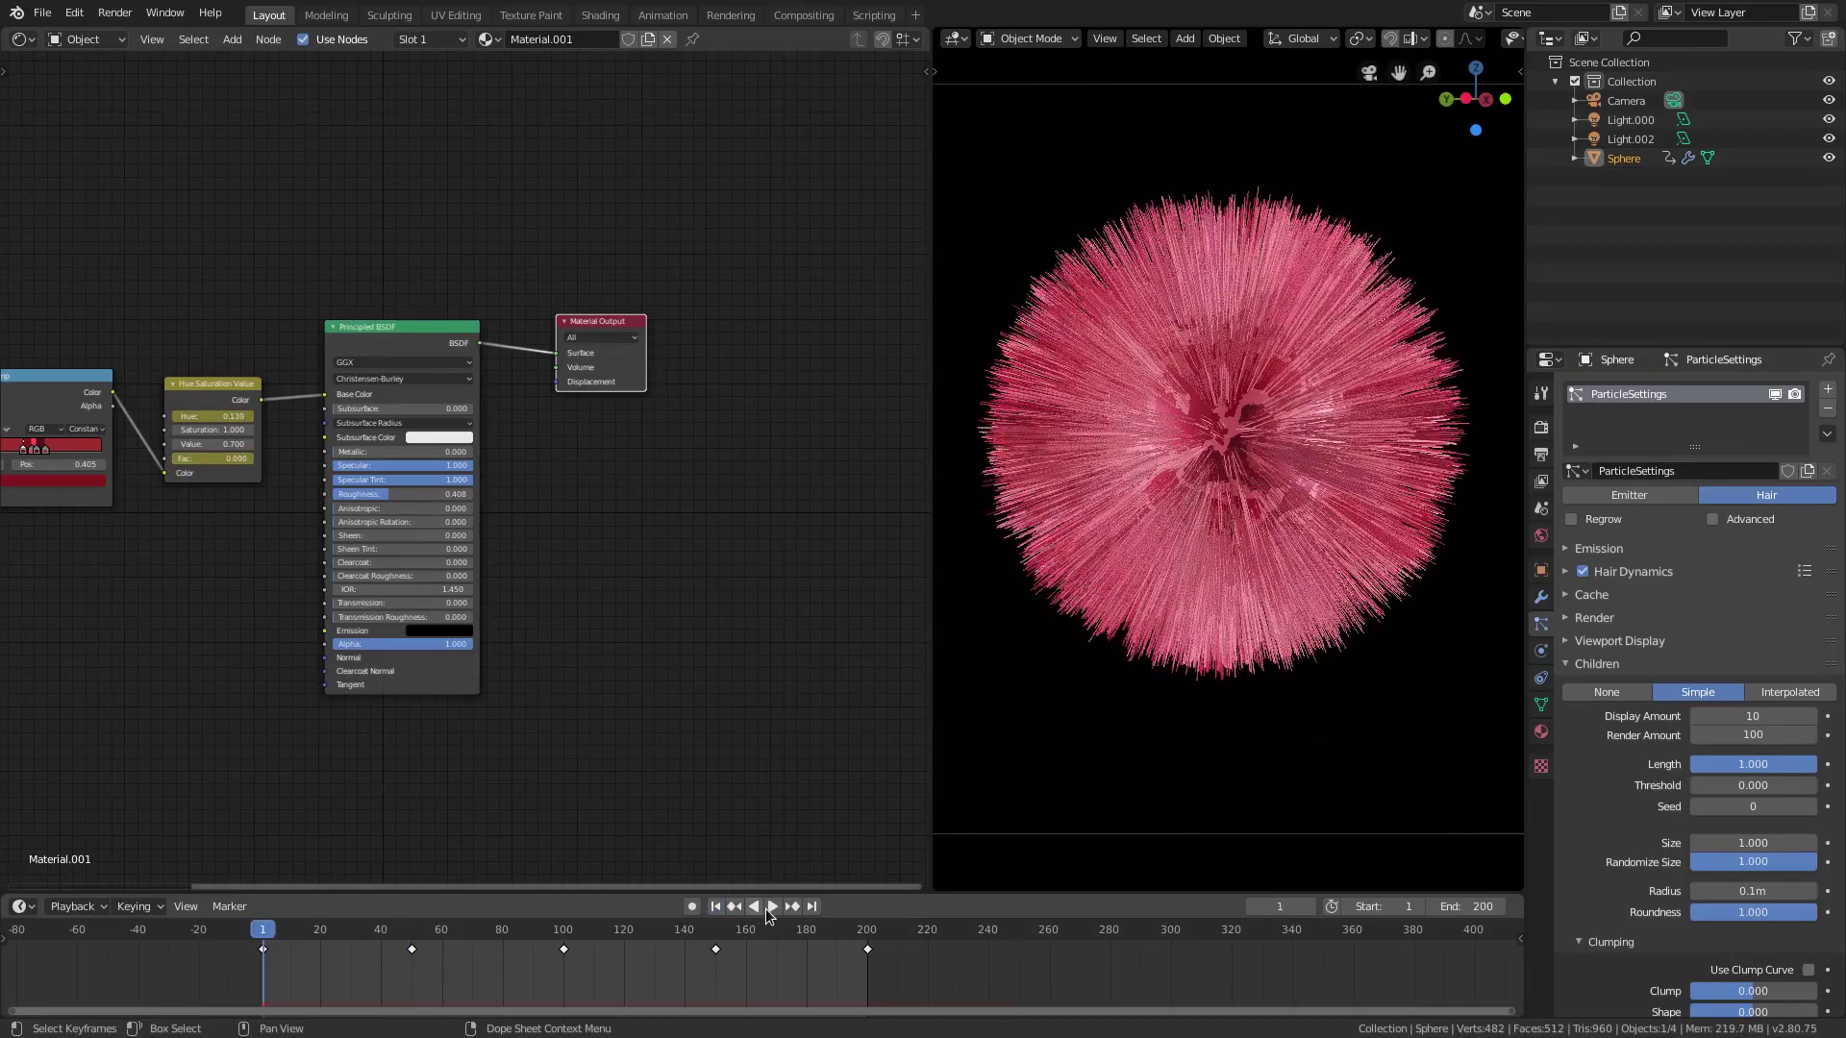
pyautogui.click(772, 906)
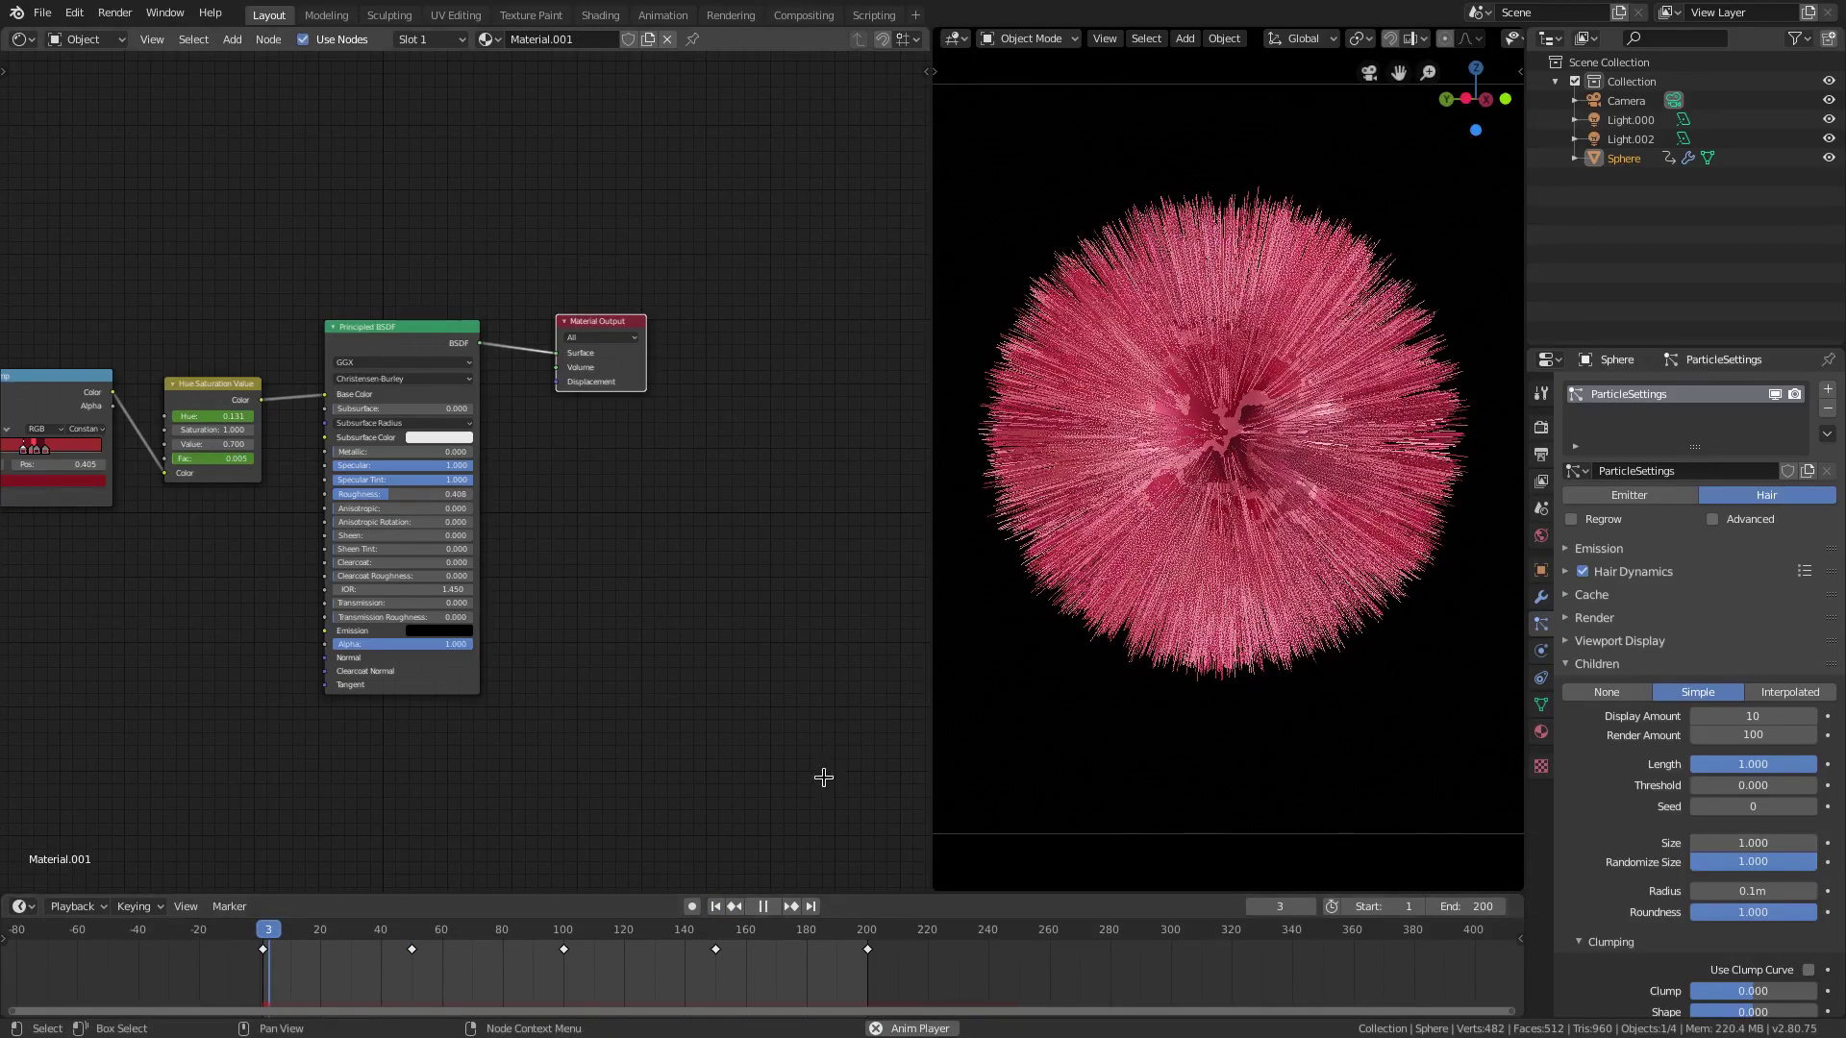
pyautogui.click(769, 907)
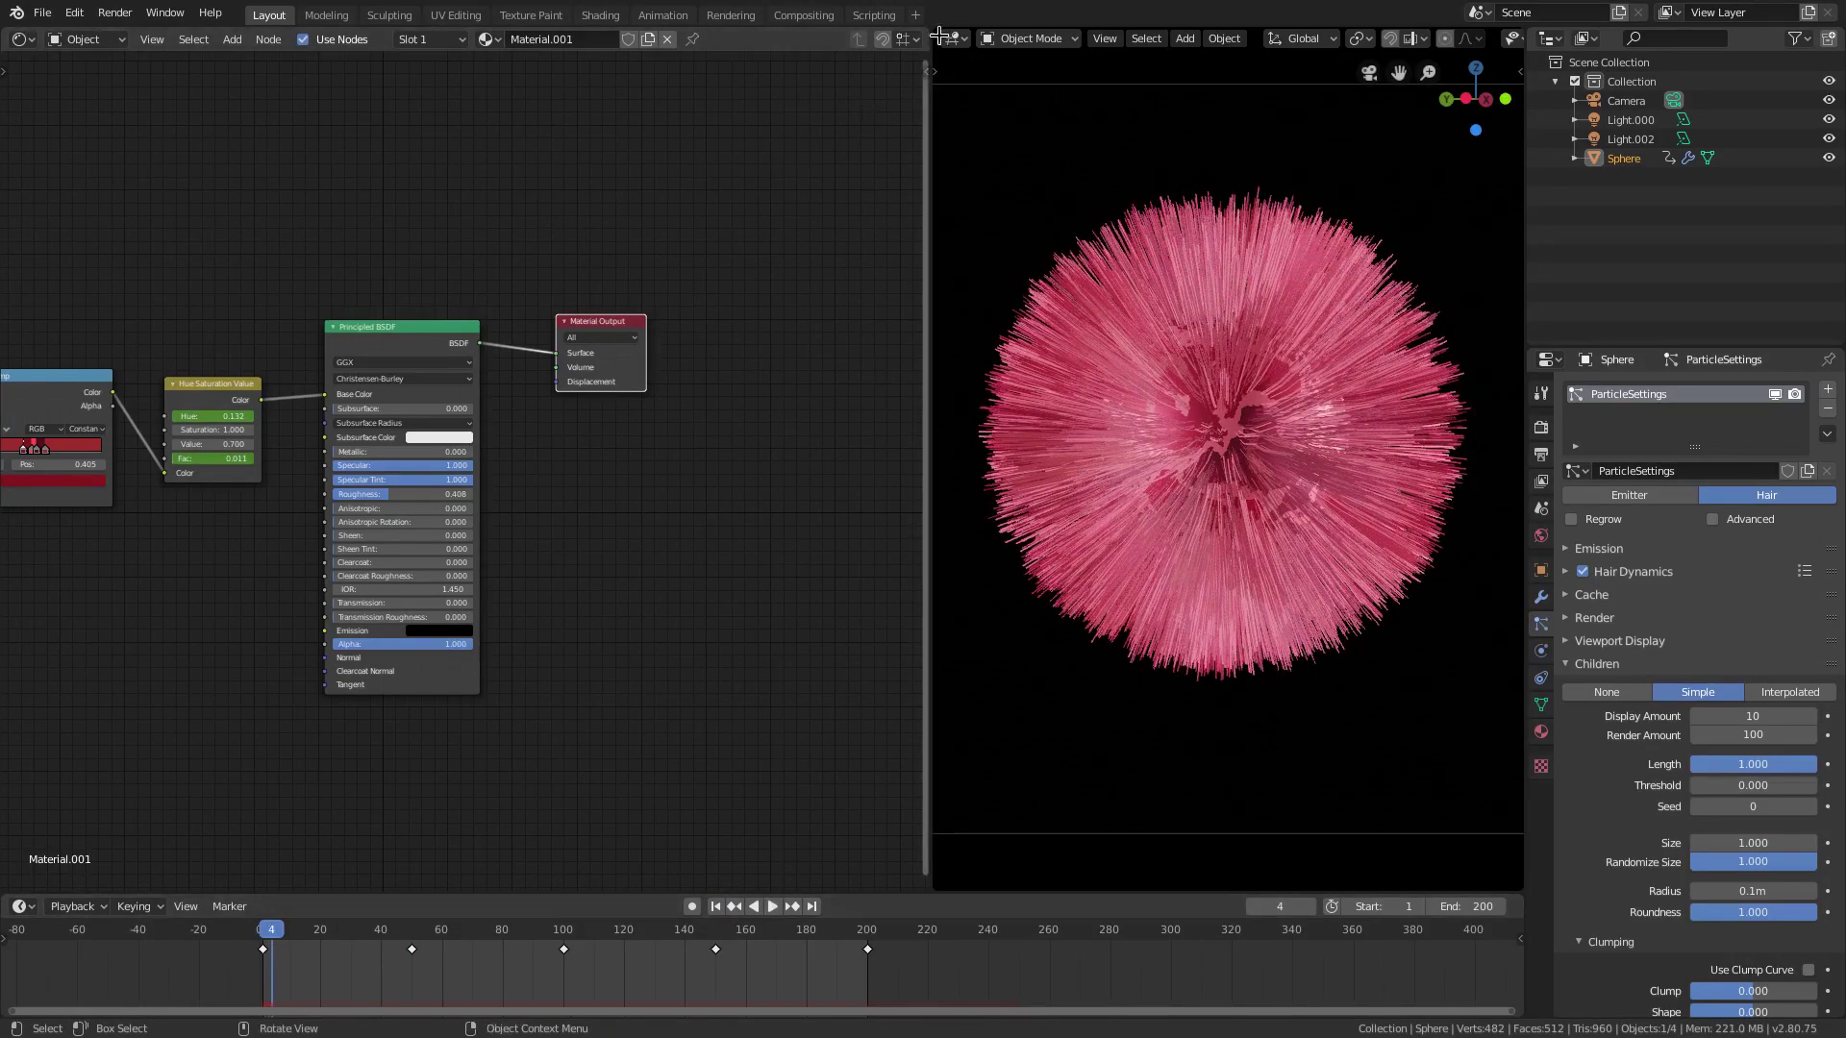
pyautogui.moveTo(920, 32); pyautogui.dragTo(731, 384)
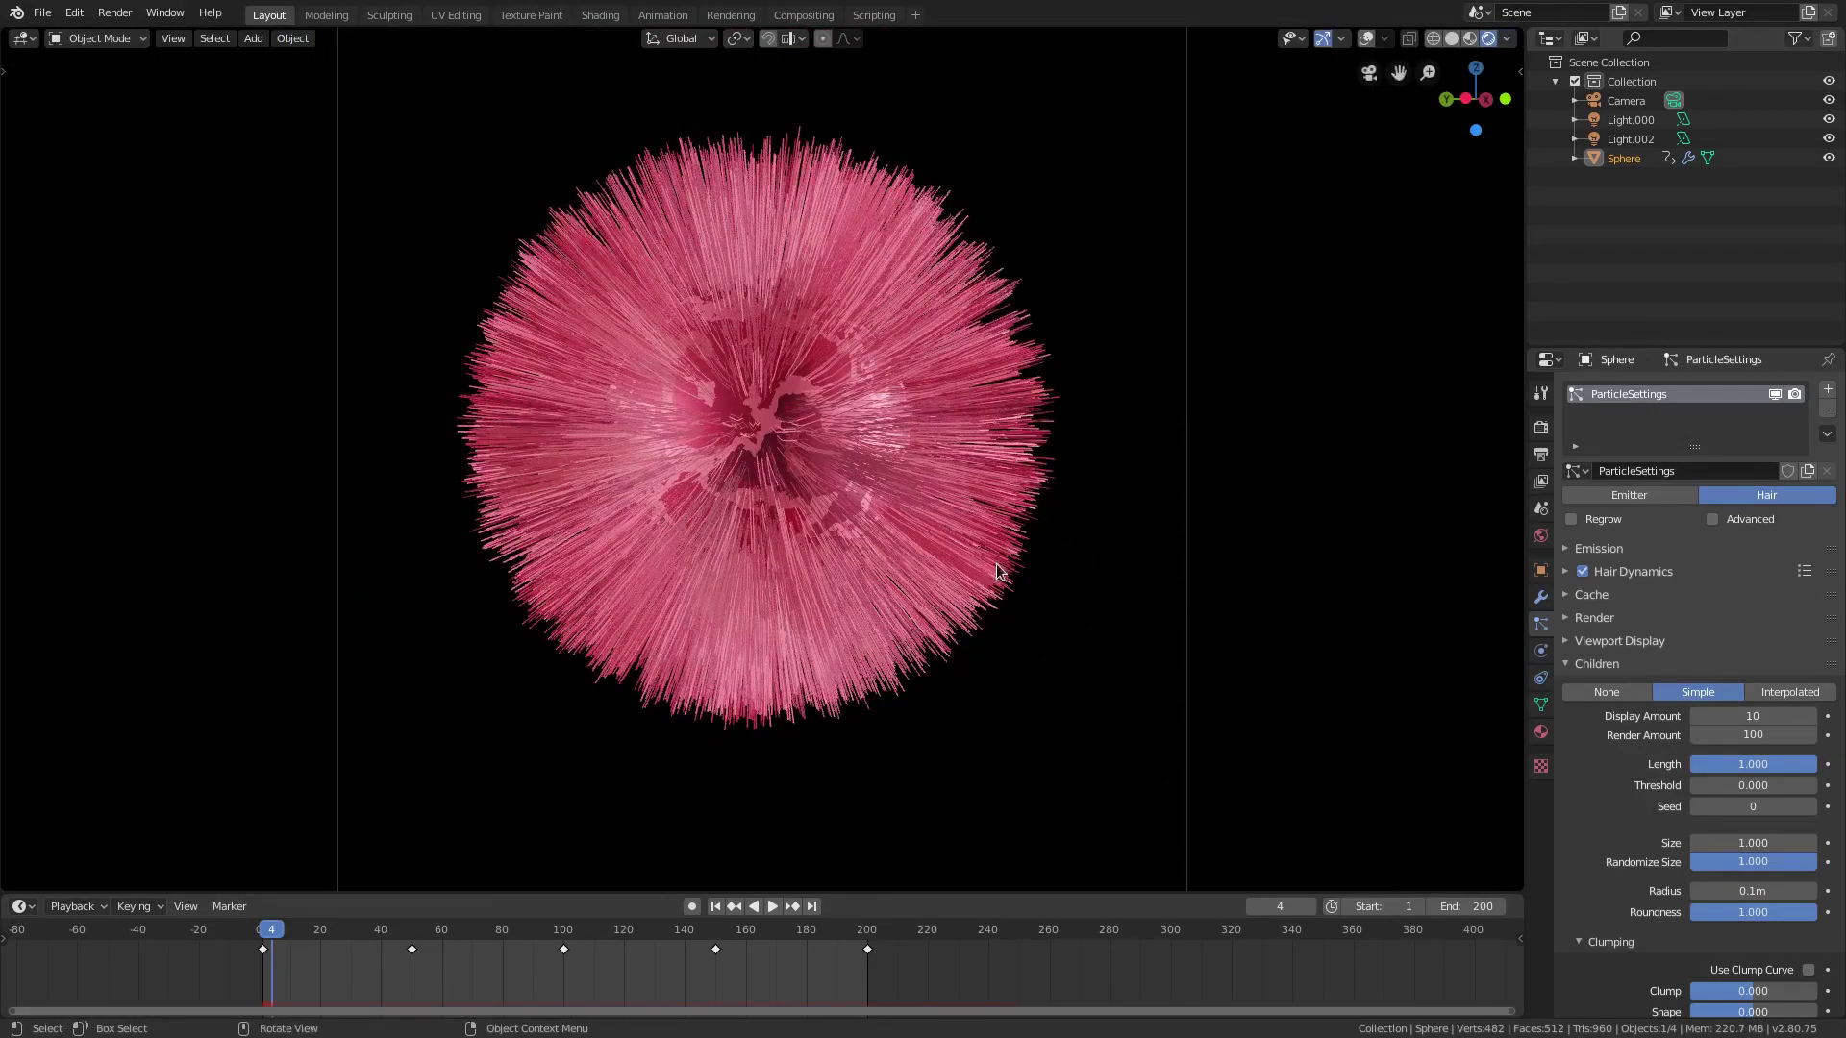
pyautogui.click(1586, 663)
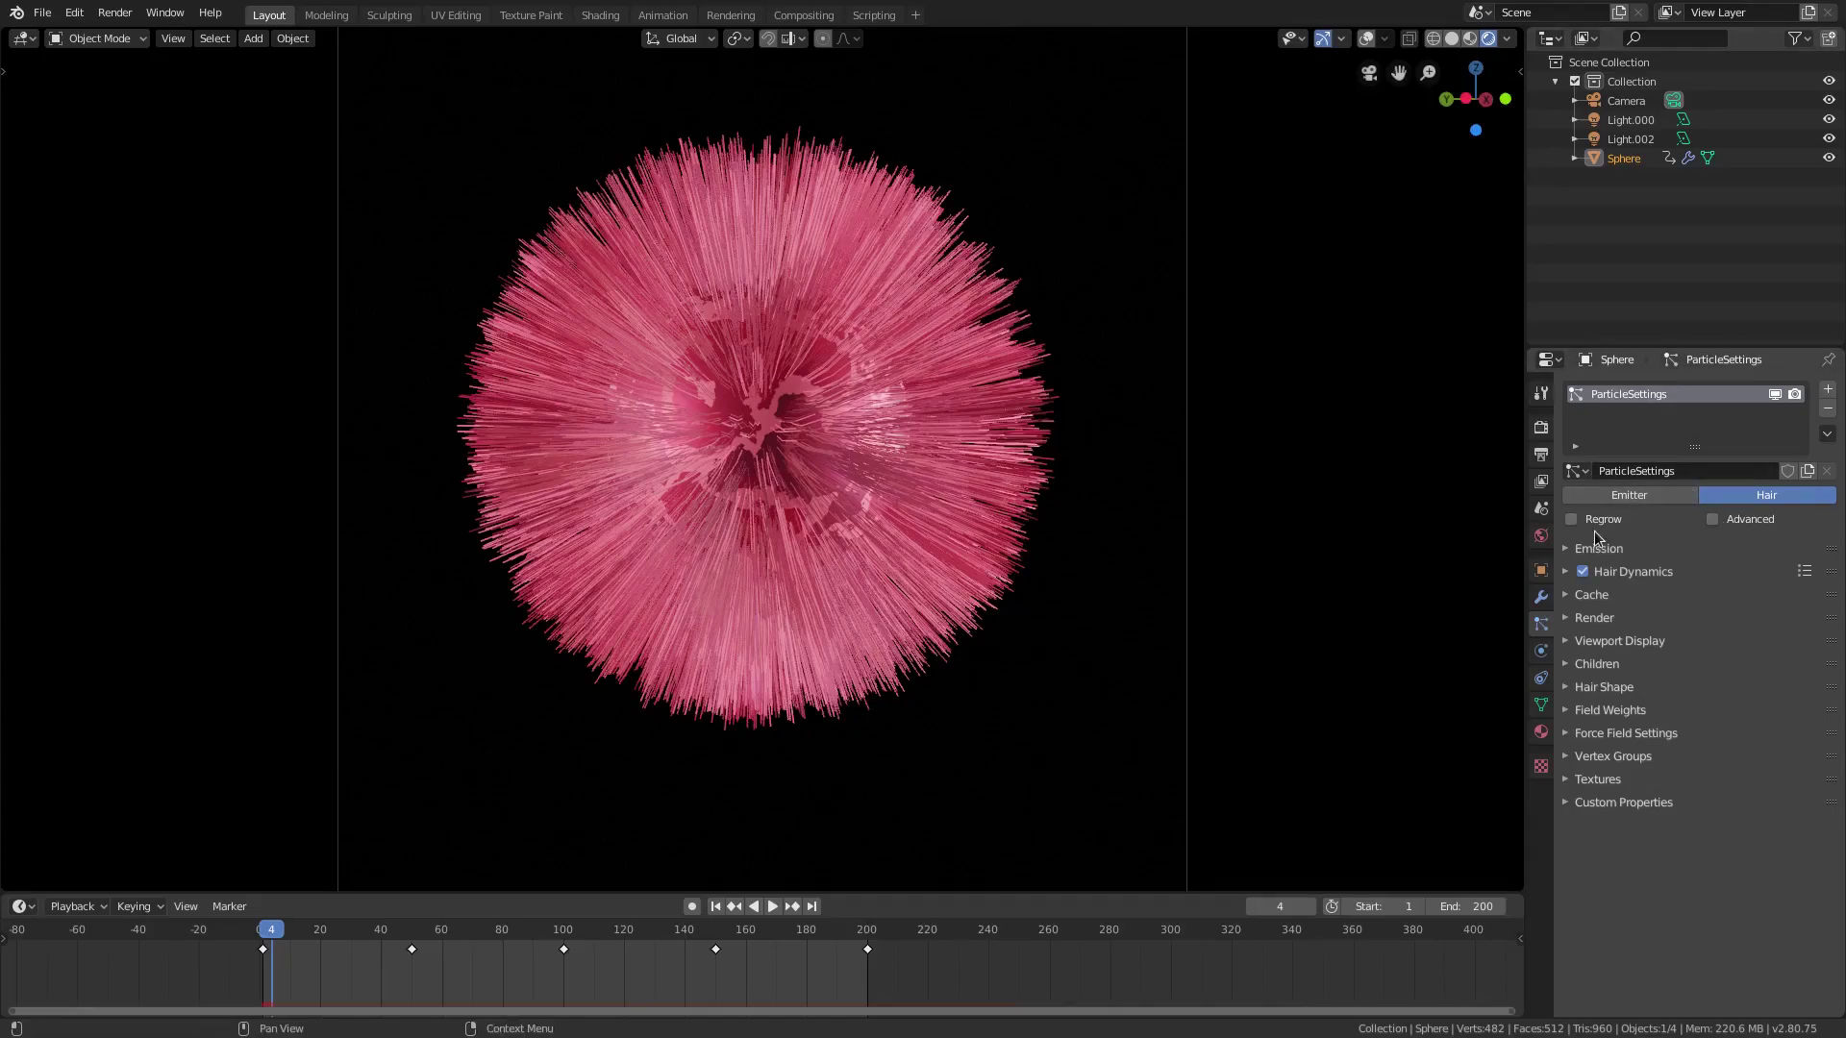
# Expand Emission, play the hair simulation, then collapse the Hair Dynamics panel
pyautogui.click(1572, 550)
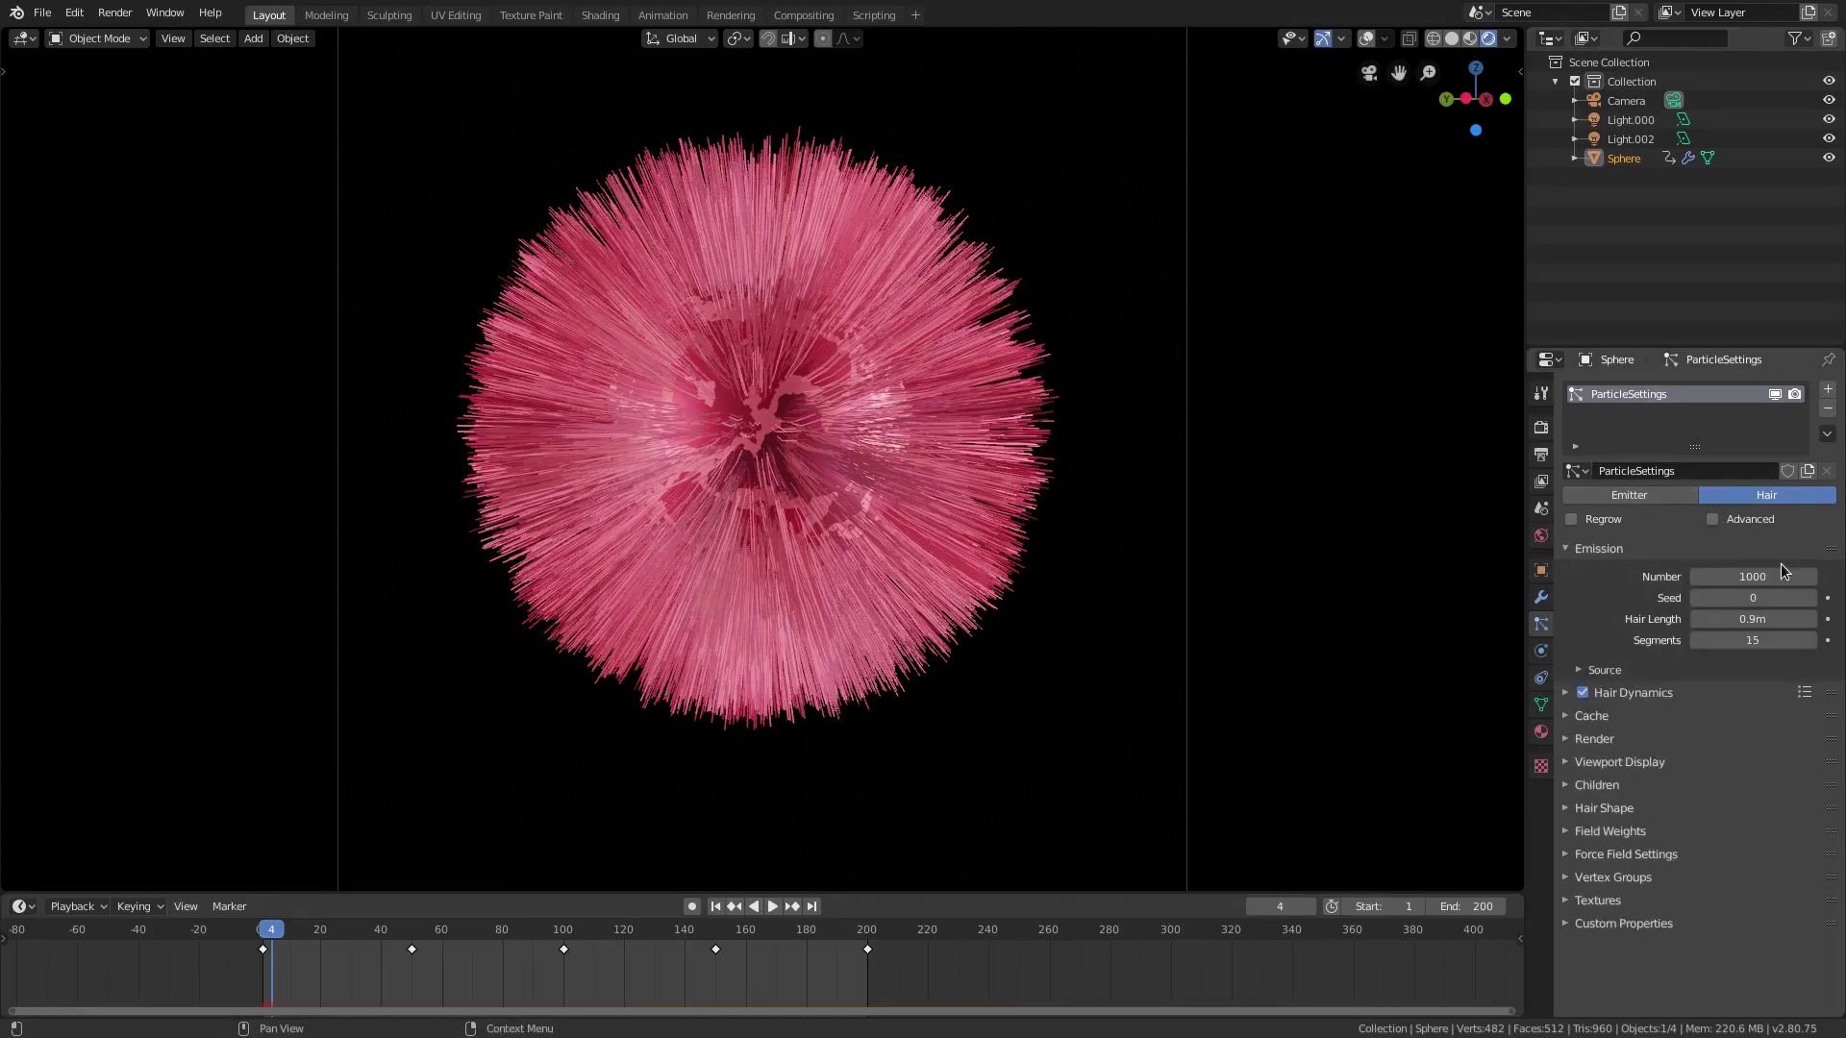
pyautogui.click(771, 907)
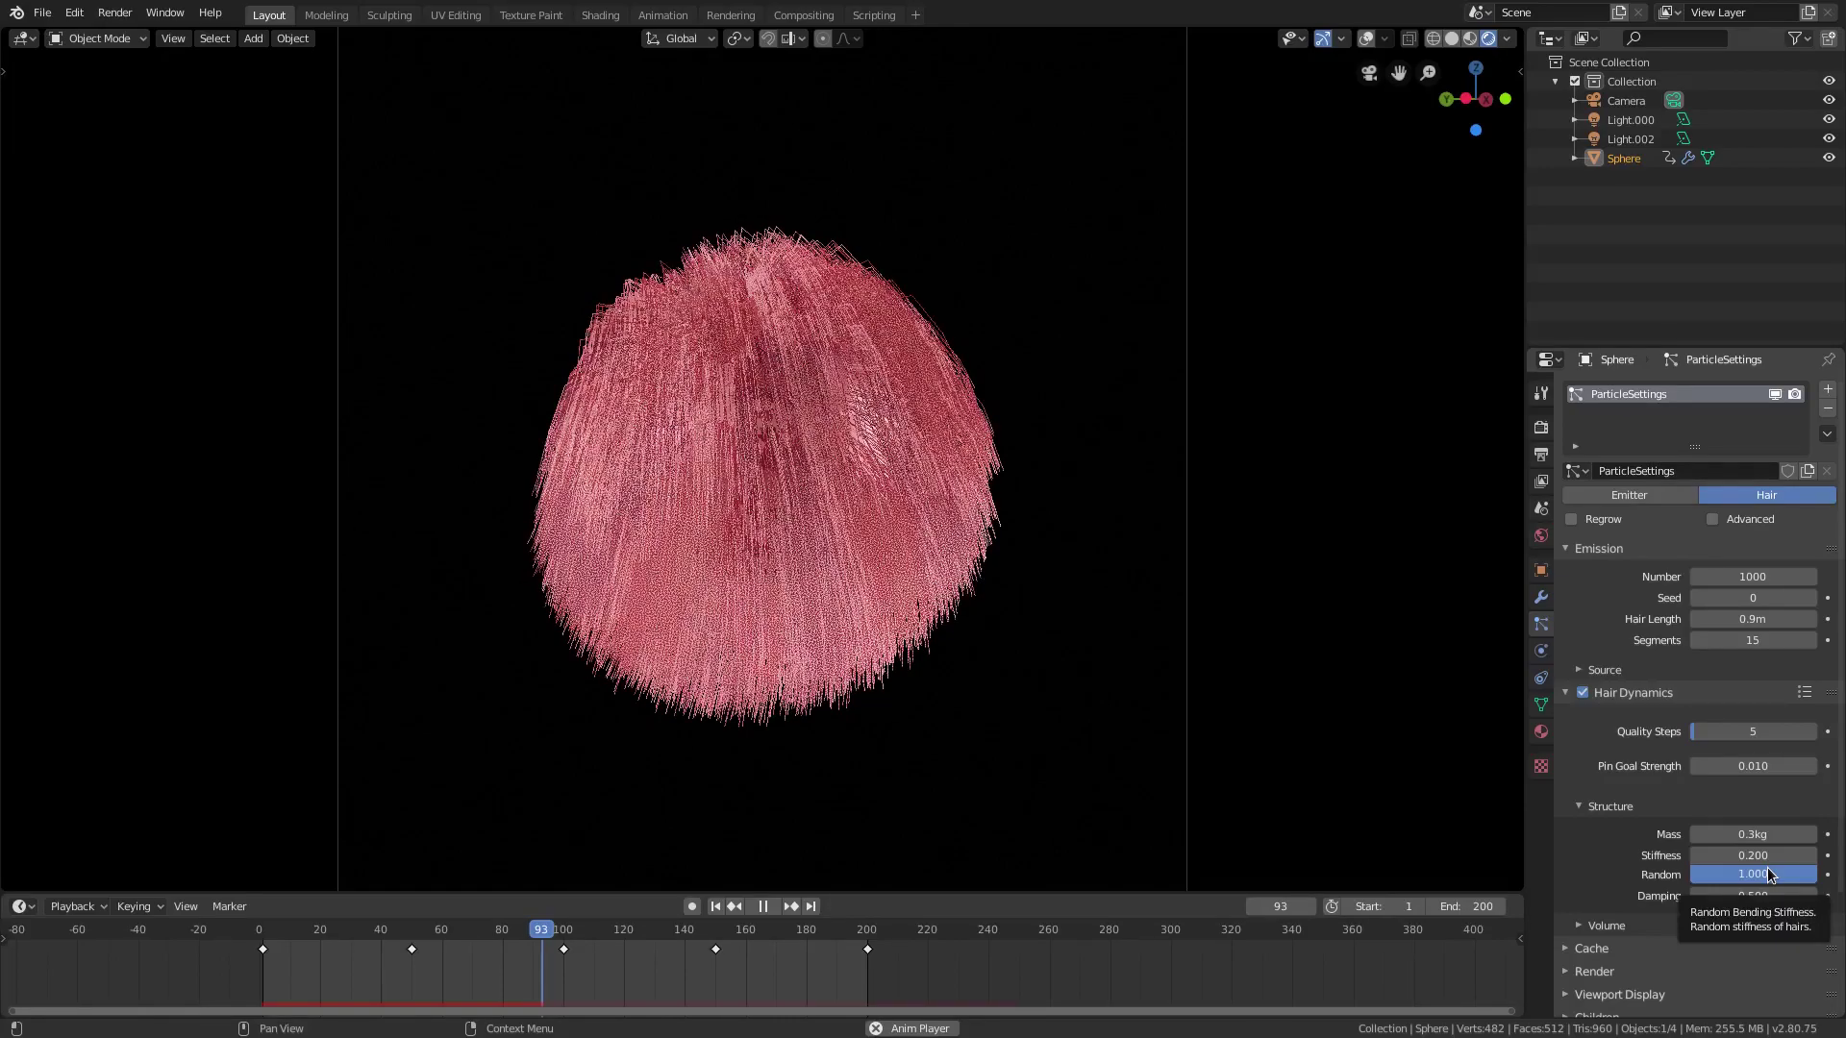
pyautogui.click(1567, 693)
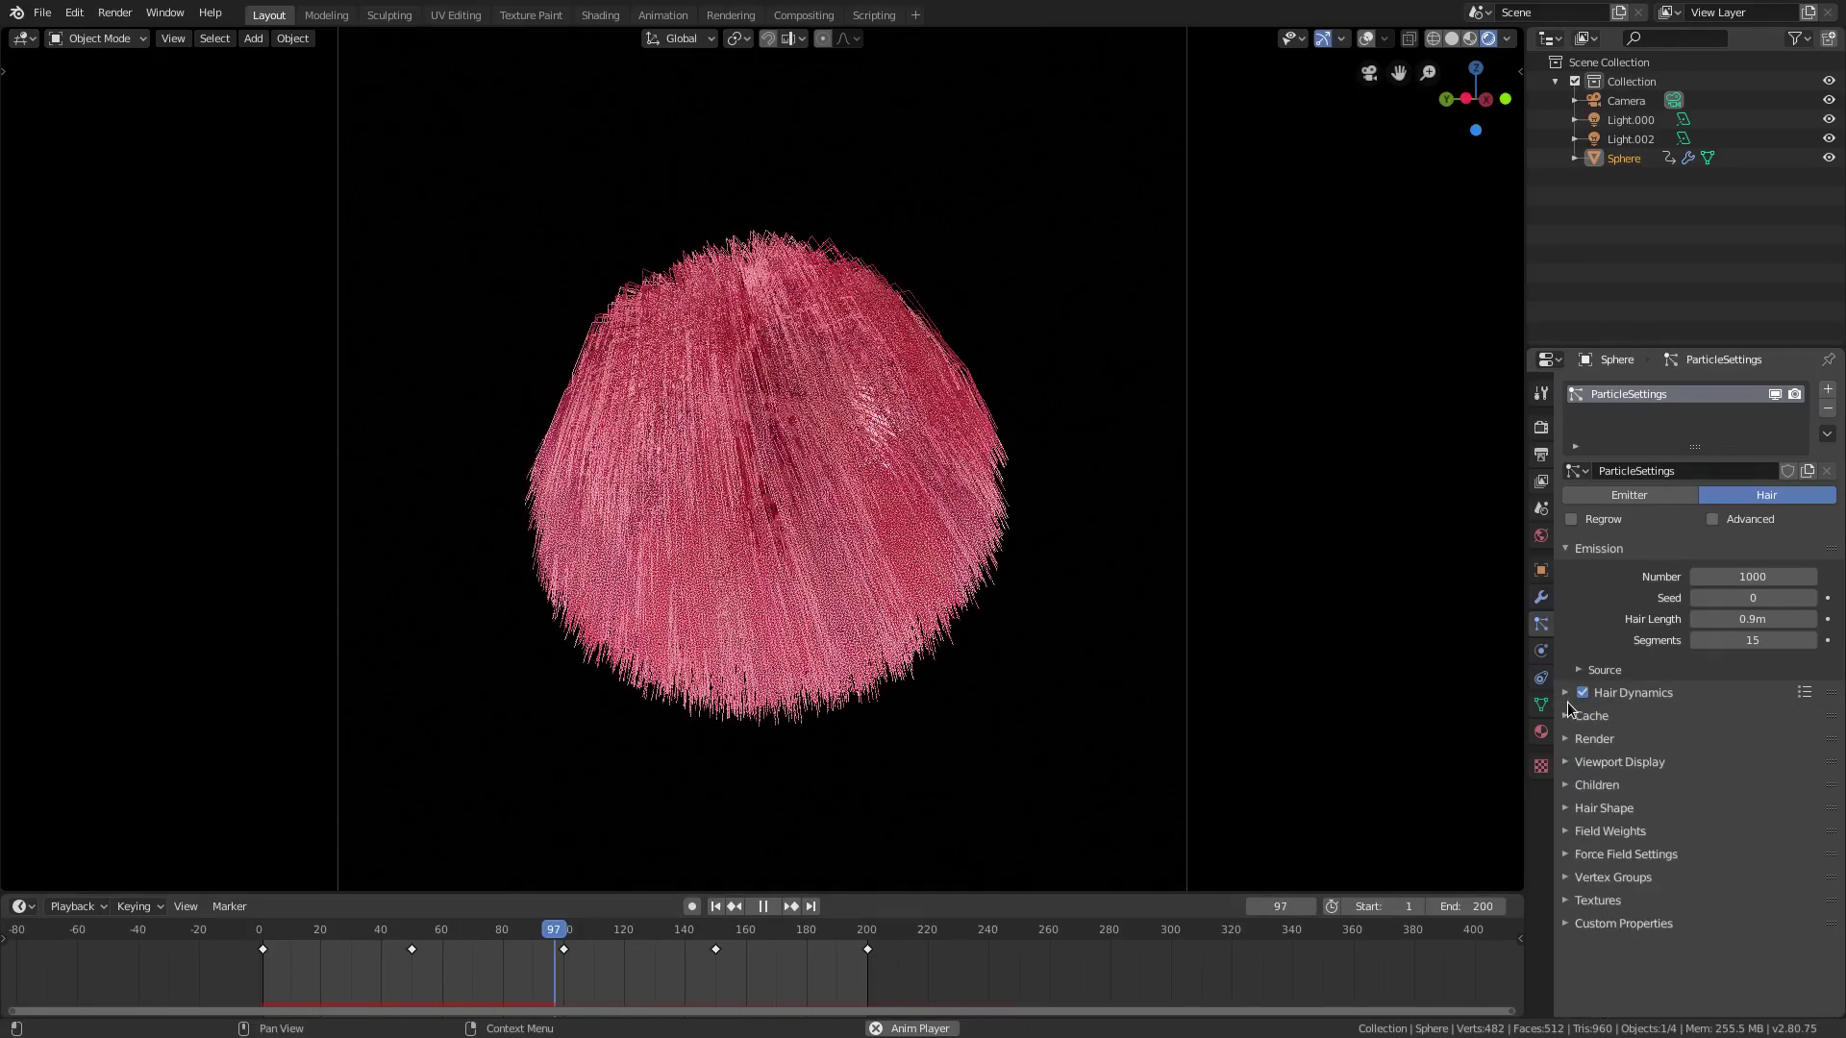
# Expand the Children panel and set child hairs to None
pyautogui.click(1568, 787)
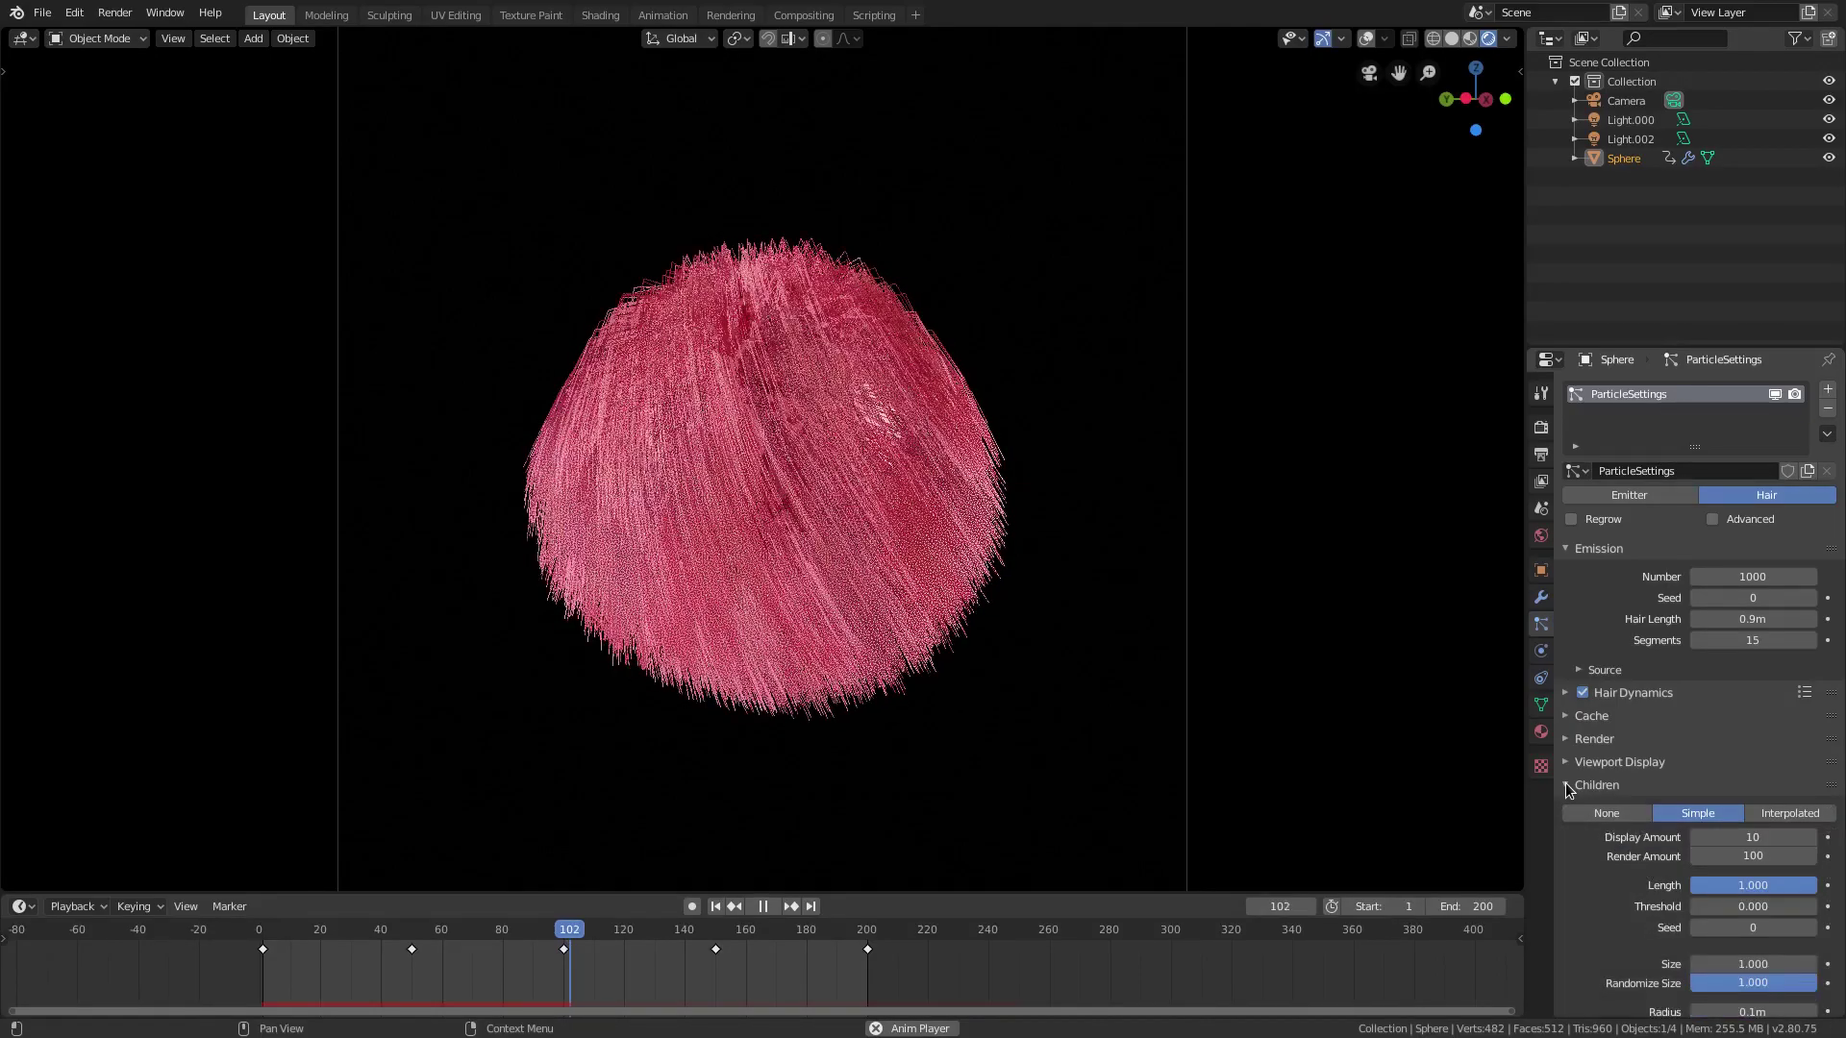
pyautogui.click(1623, 814)
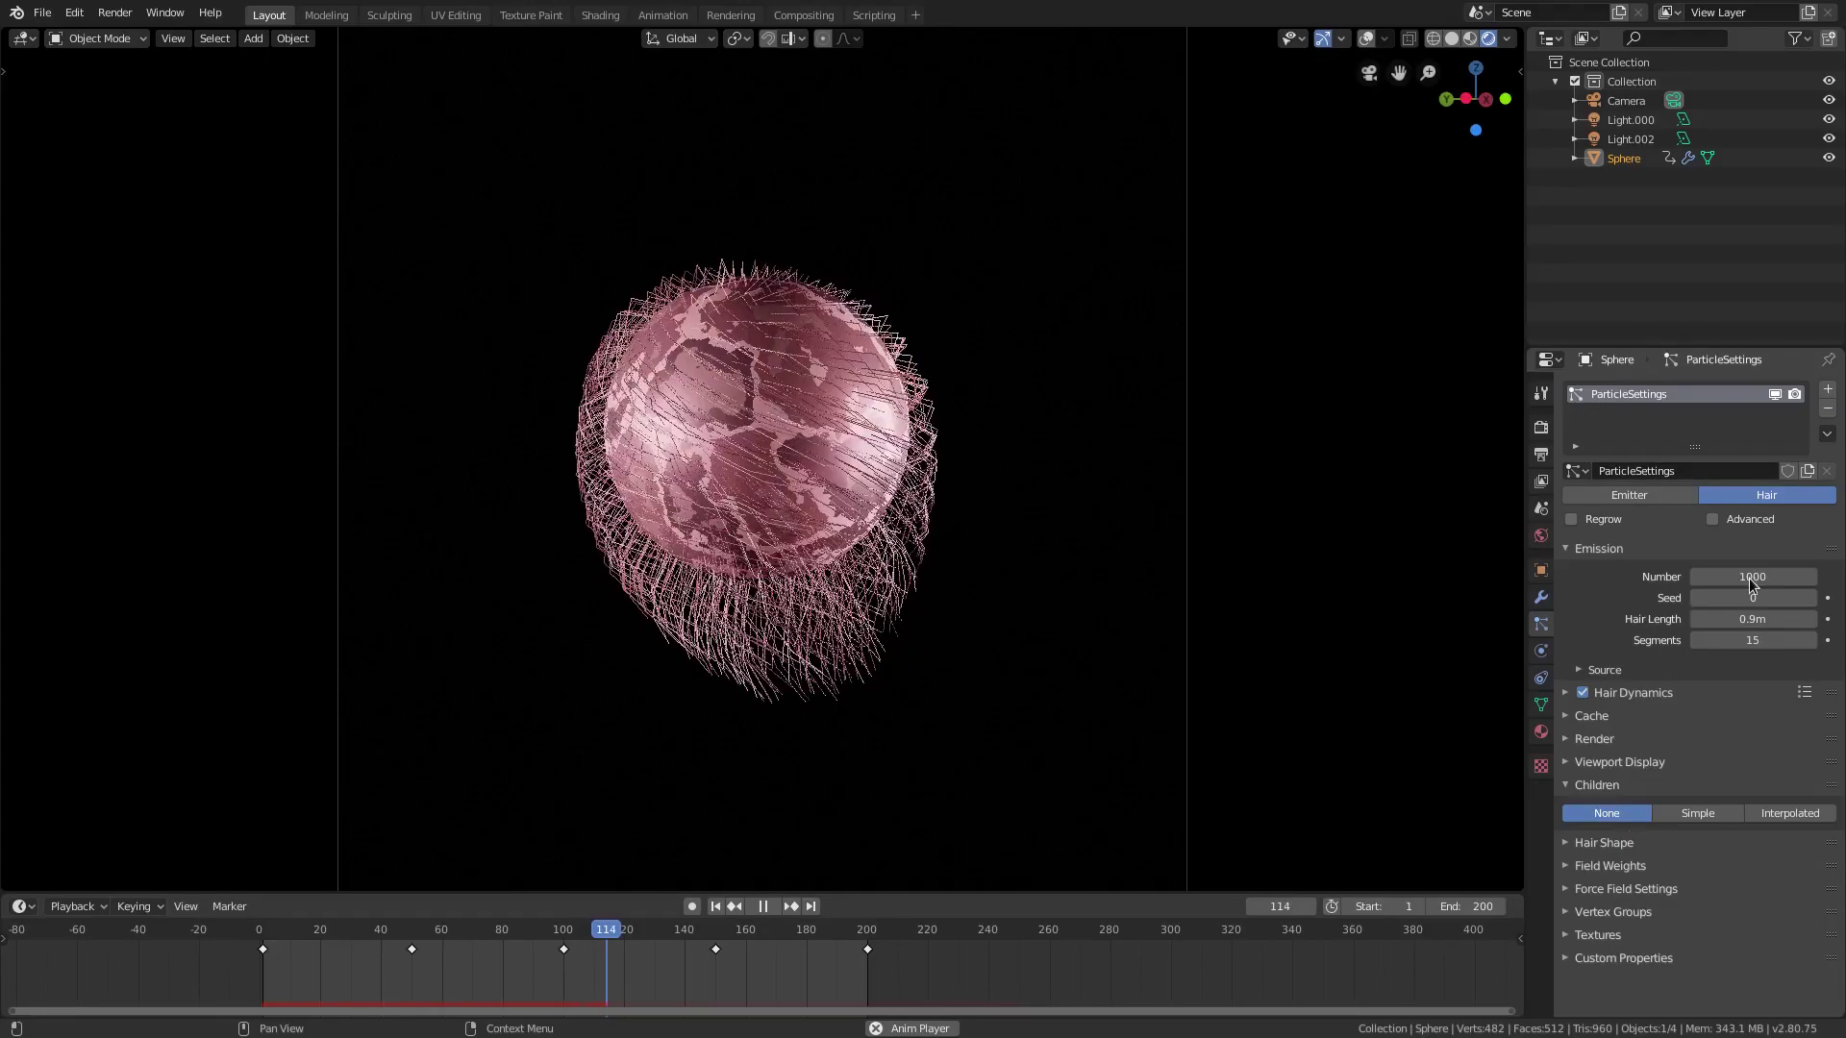
# Set child hairs back to Simple and scroll down to the Clumping settings
pyautogui.click(1682, 817)
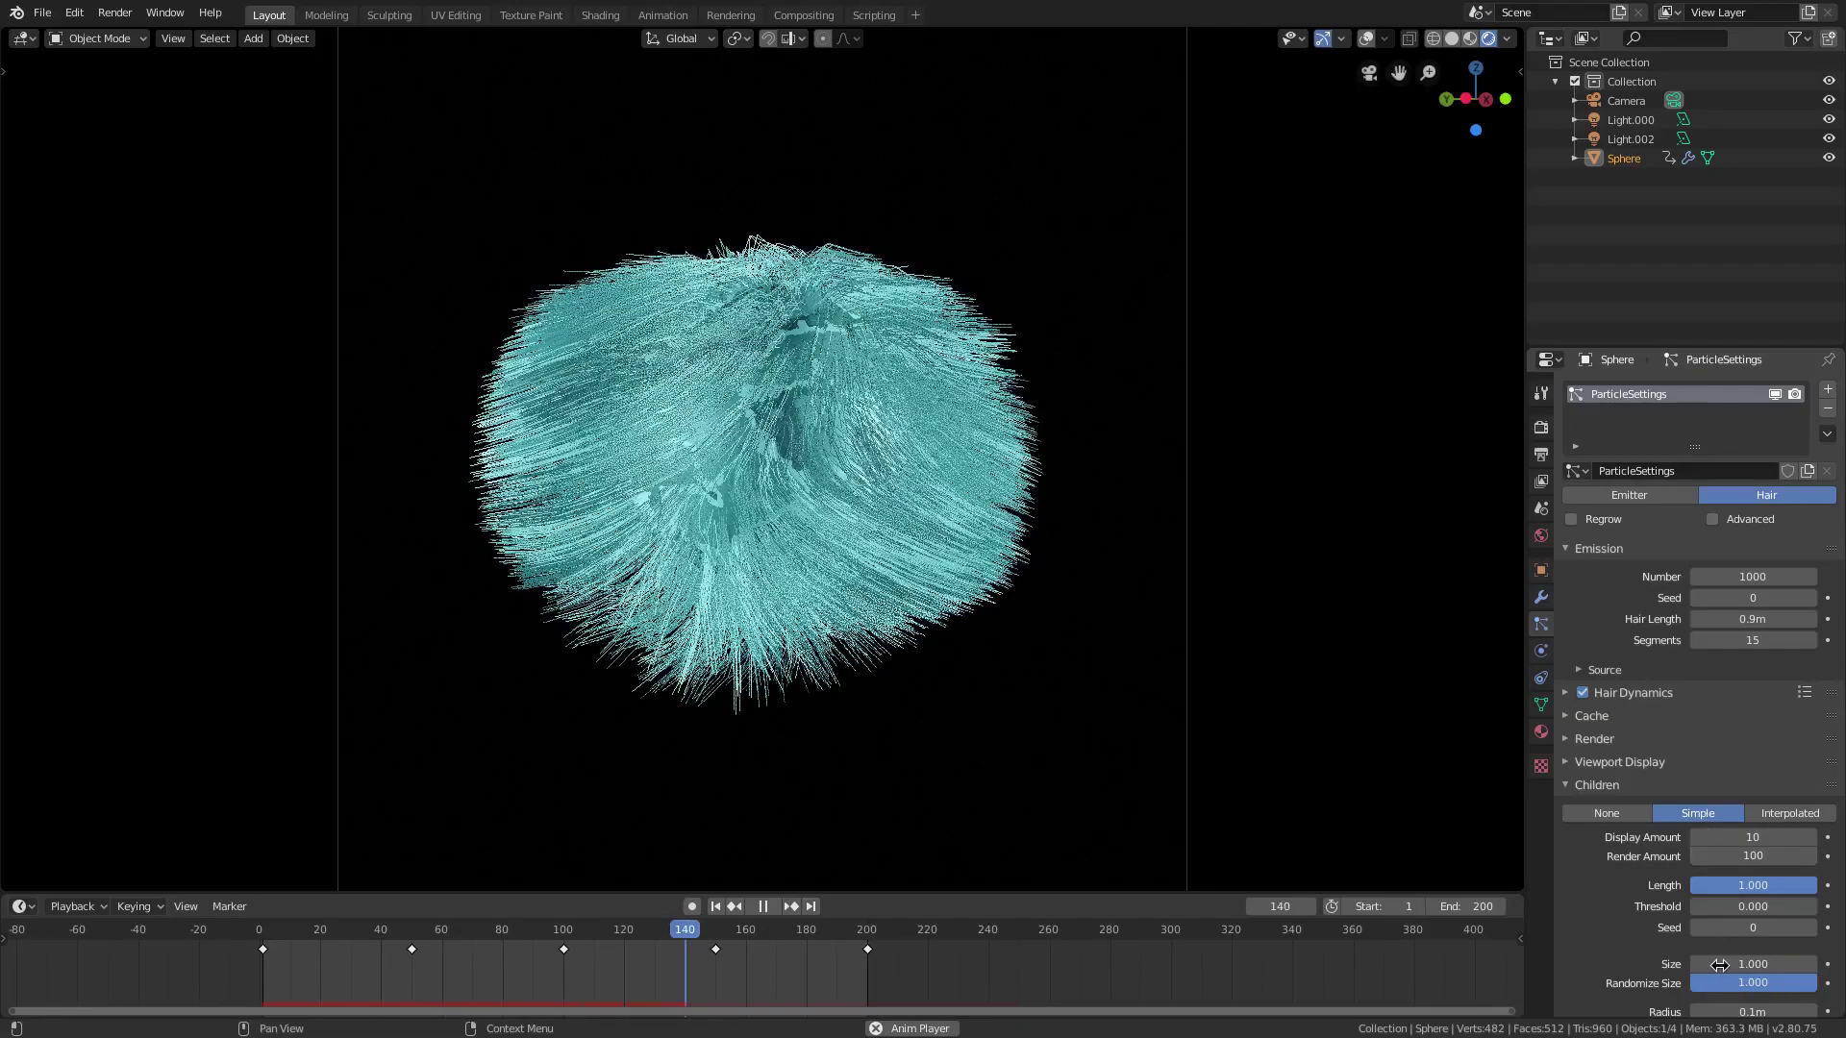
pyautogui.scroll(-3, 1718, 964)
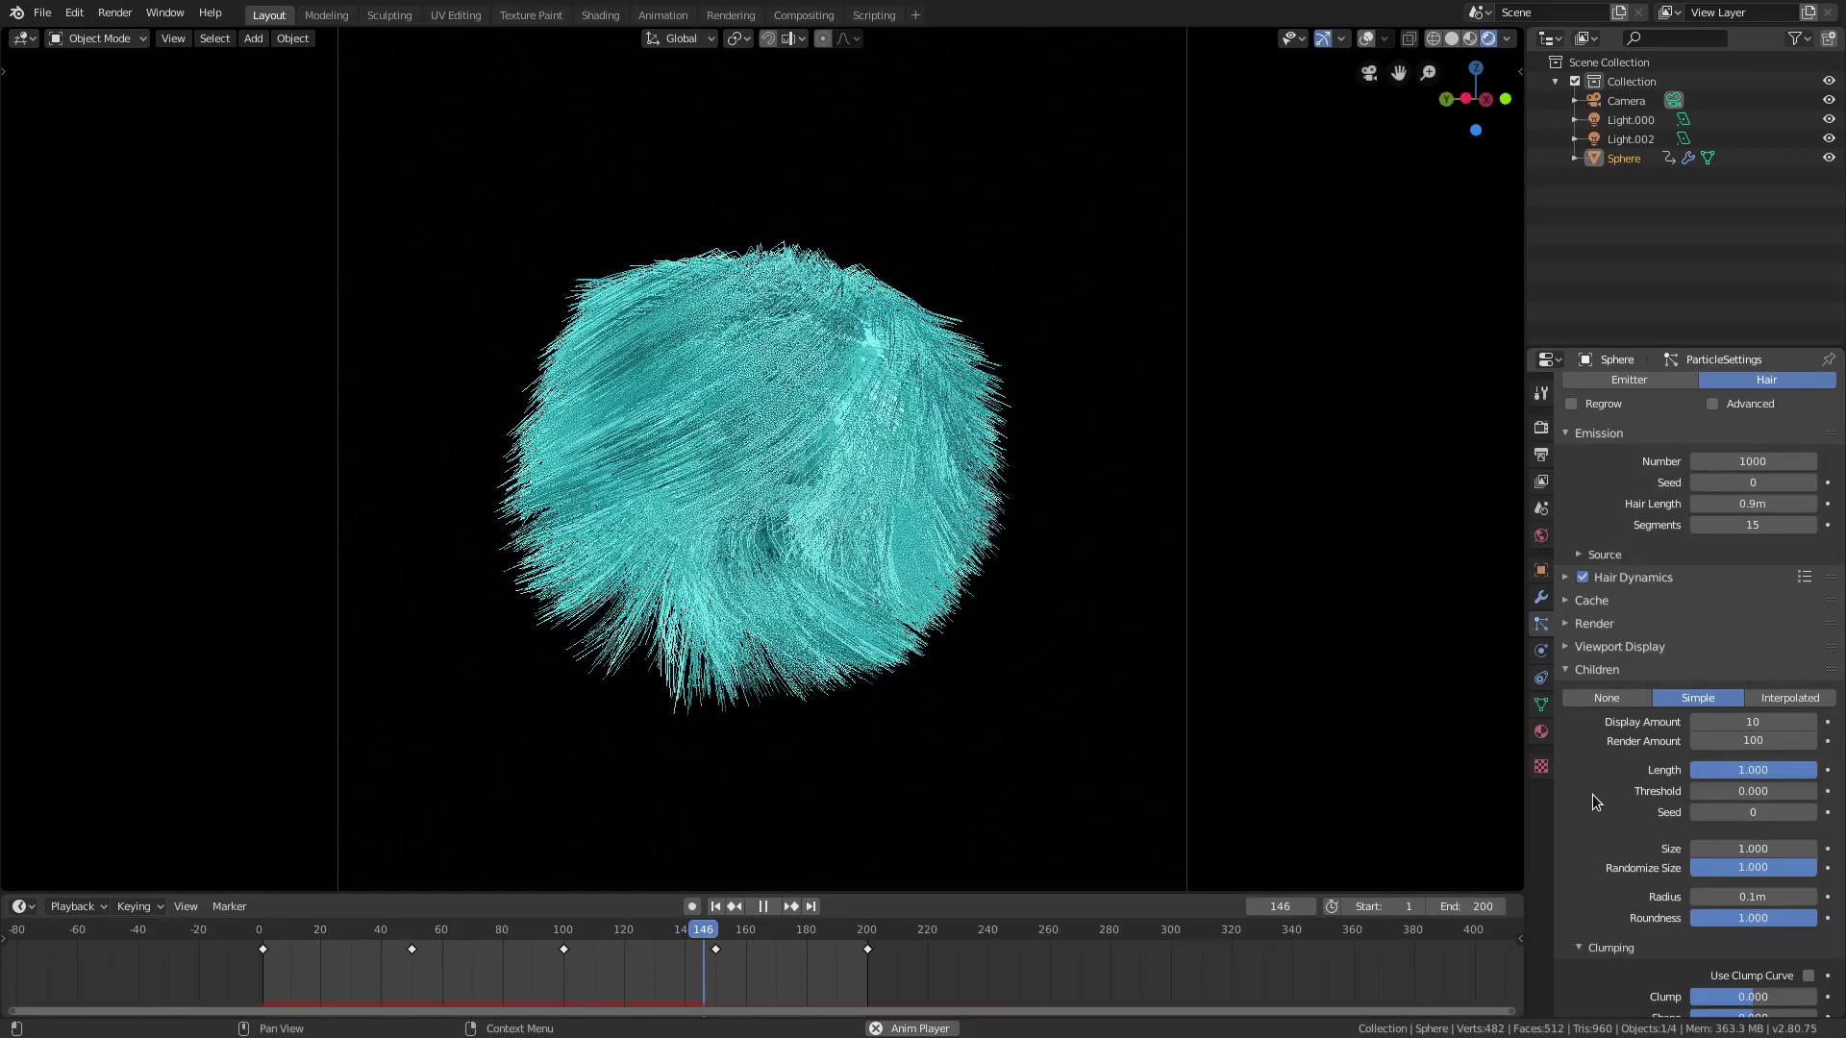
pyautogui.scroll(-3, 1592, 794)
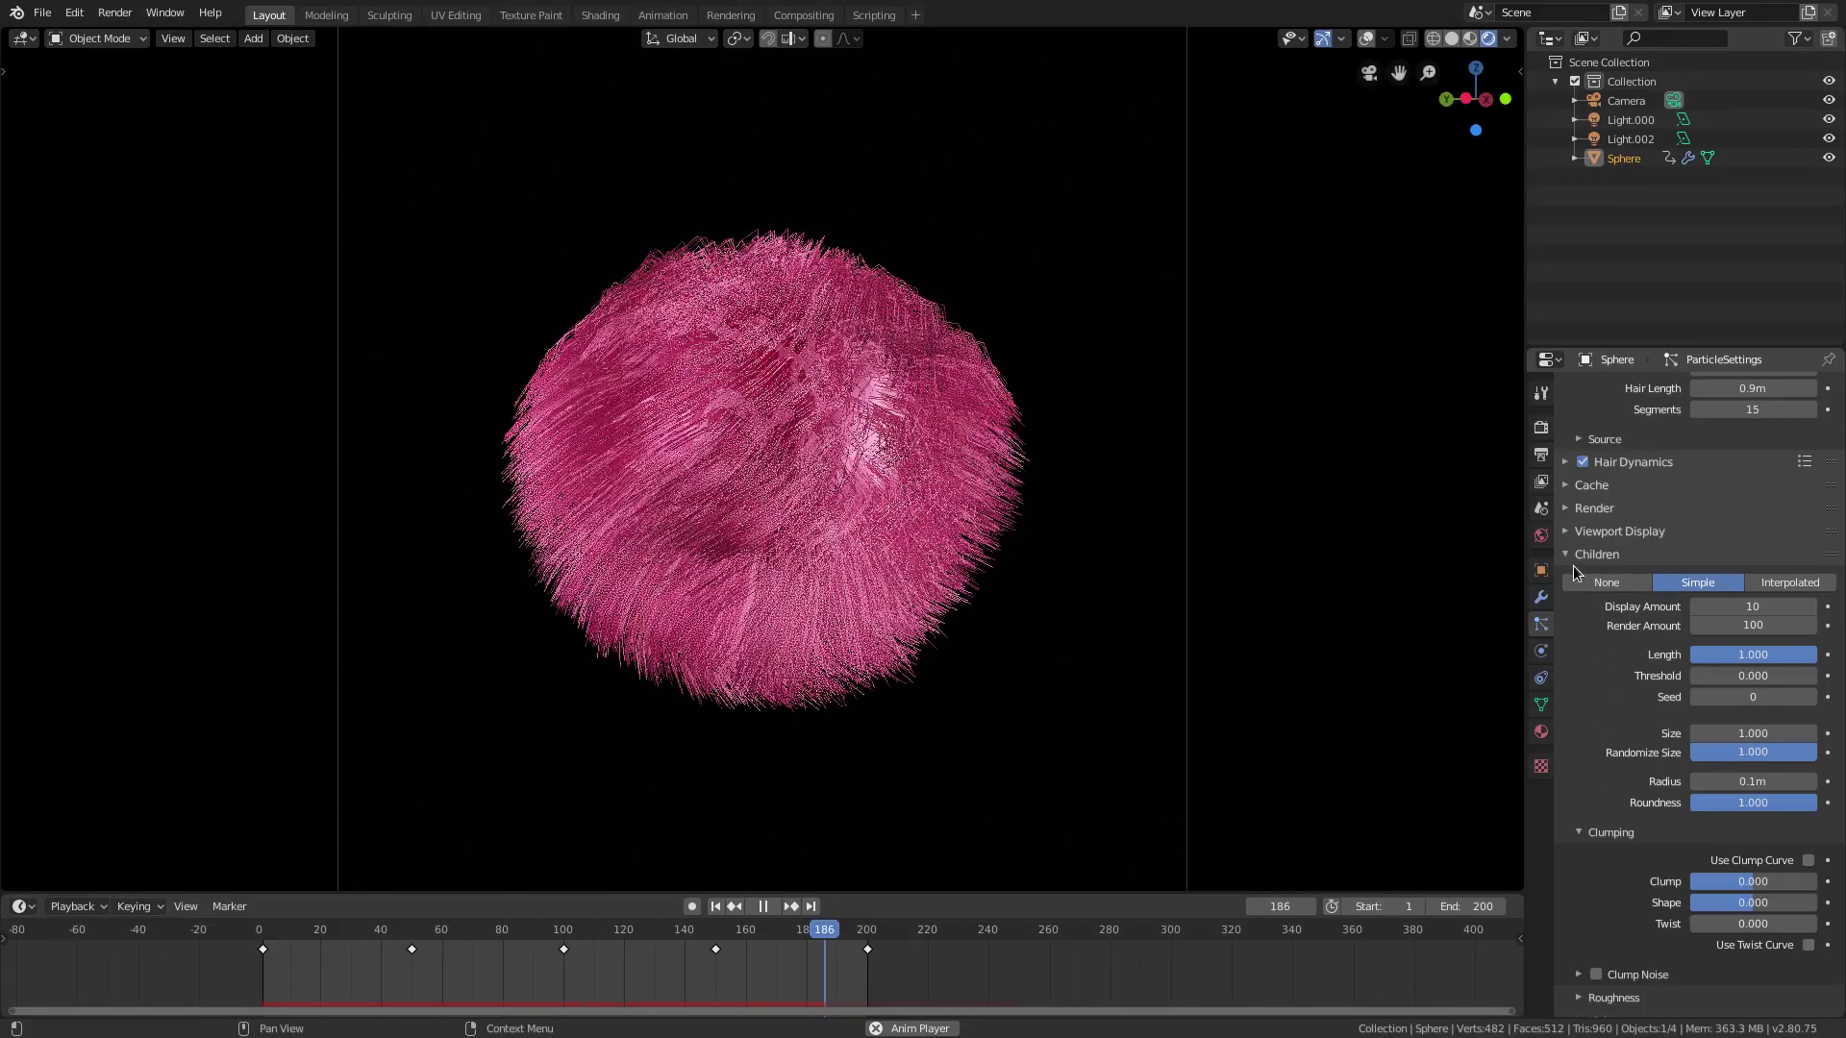
# Scroll through the Particle Properties while the fur animation plays
pyautogui.scroll(-3, 1568, 557)
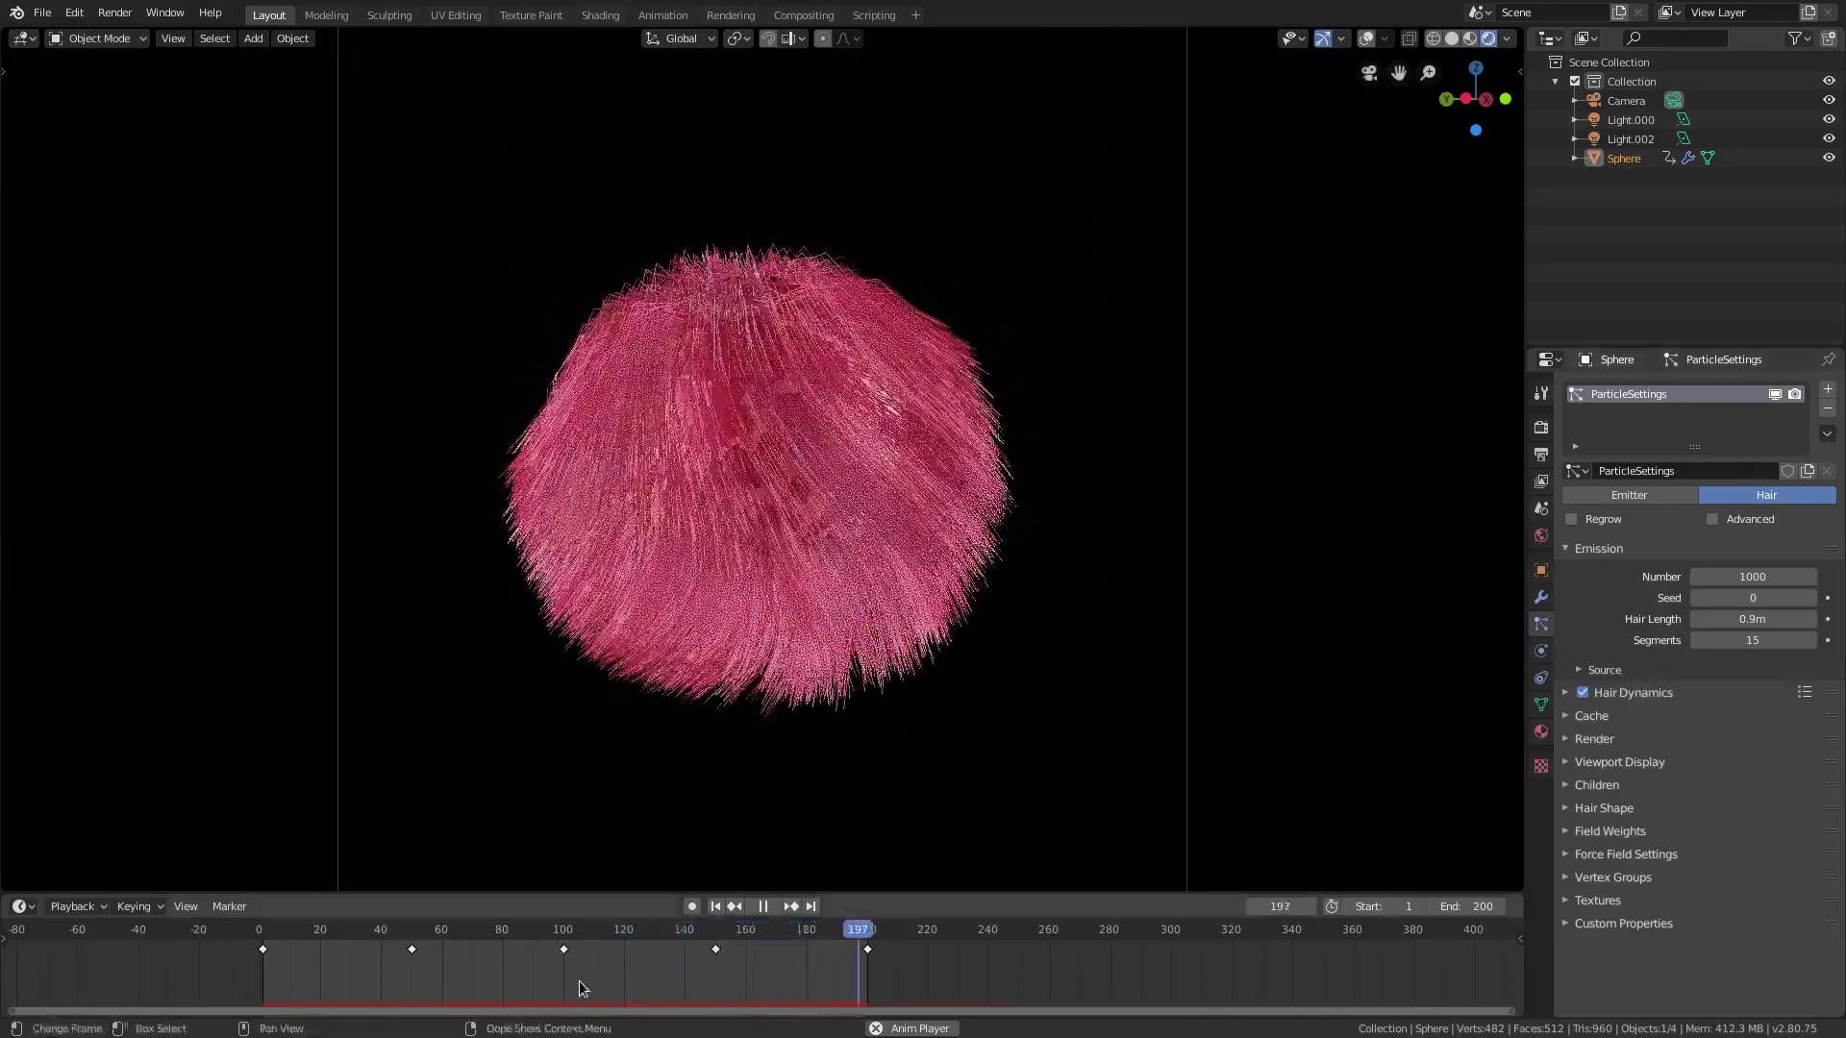
# Expand the Cache panel and set the cache End frame to 200
pyautogui.click(1584, 717)
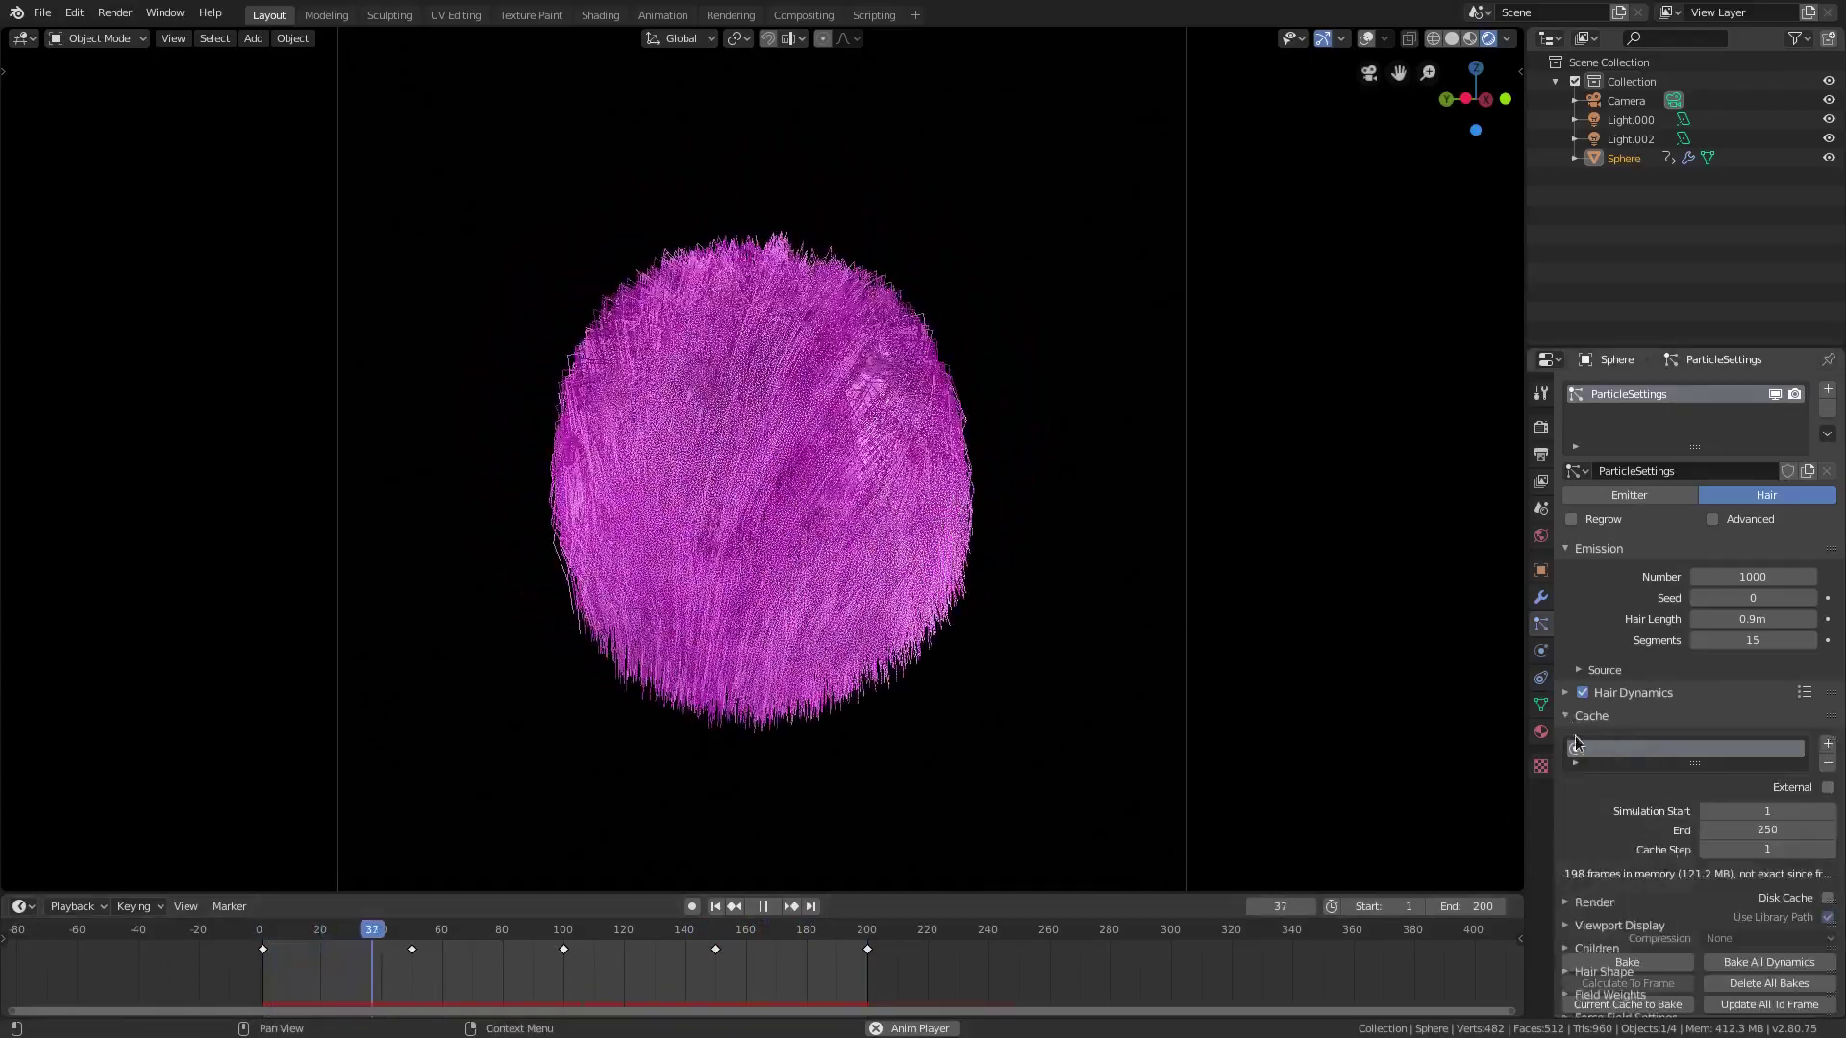
pyautogui.click(1729, 833)
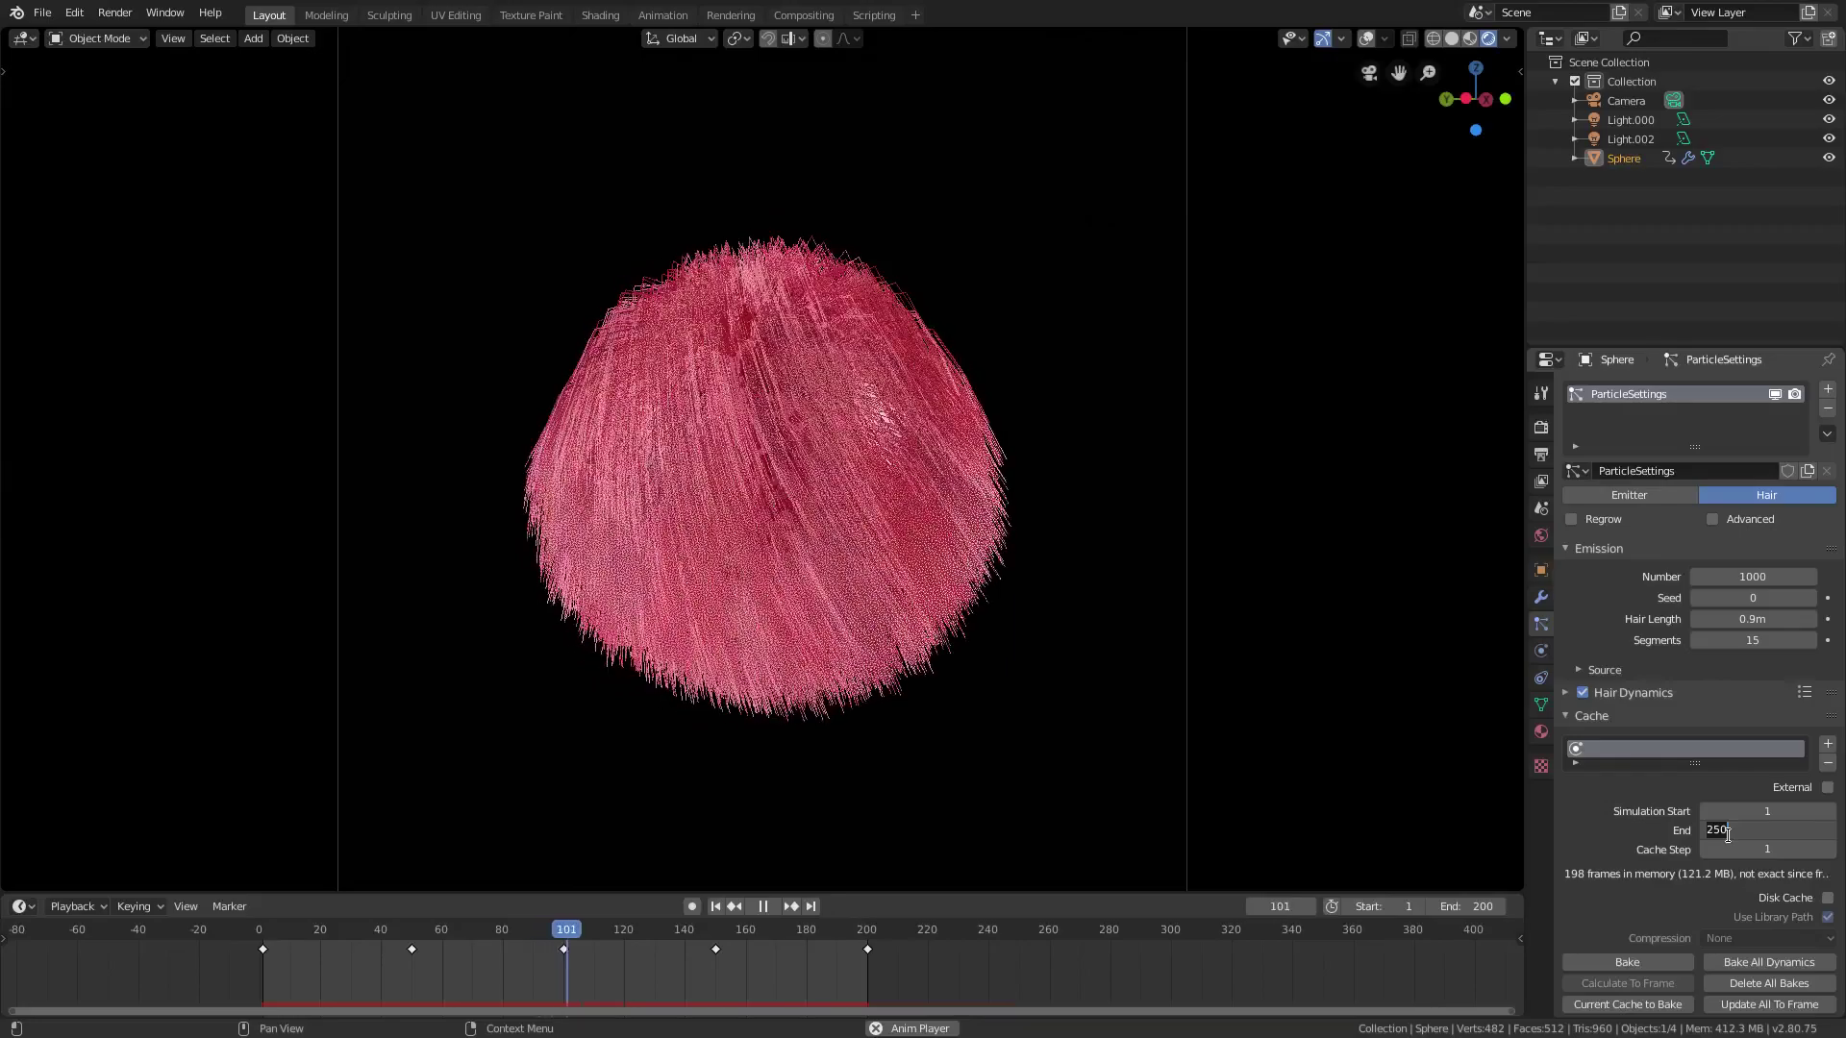
pyautogui.write('200')
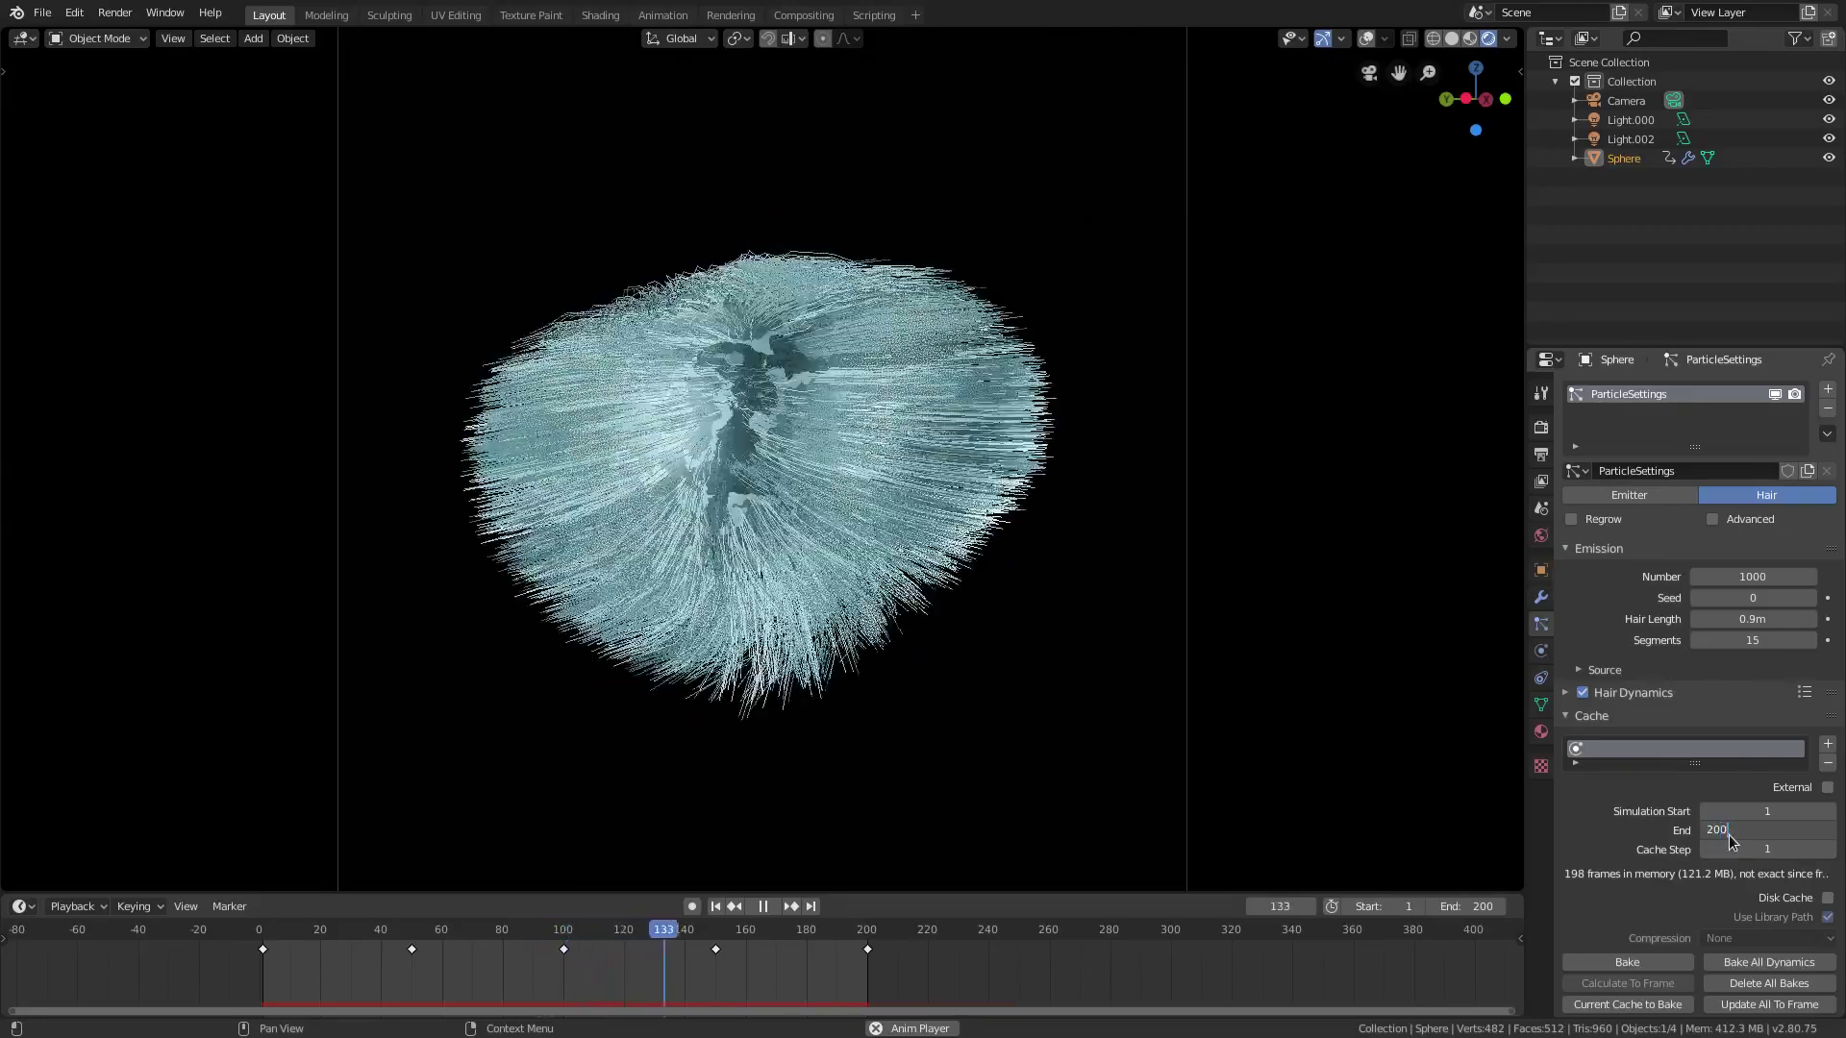
pyautogui.press('Return')
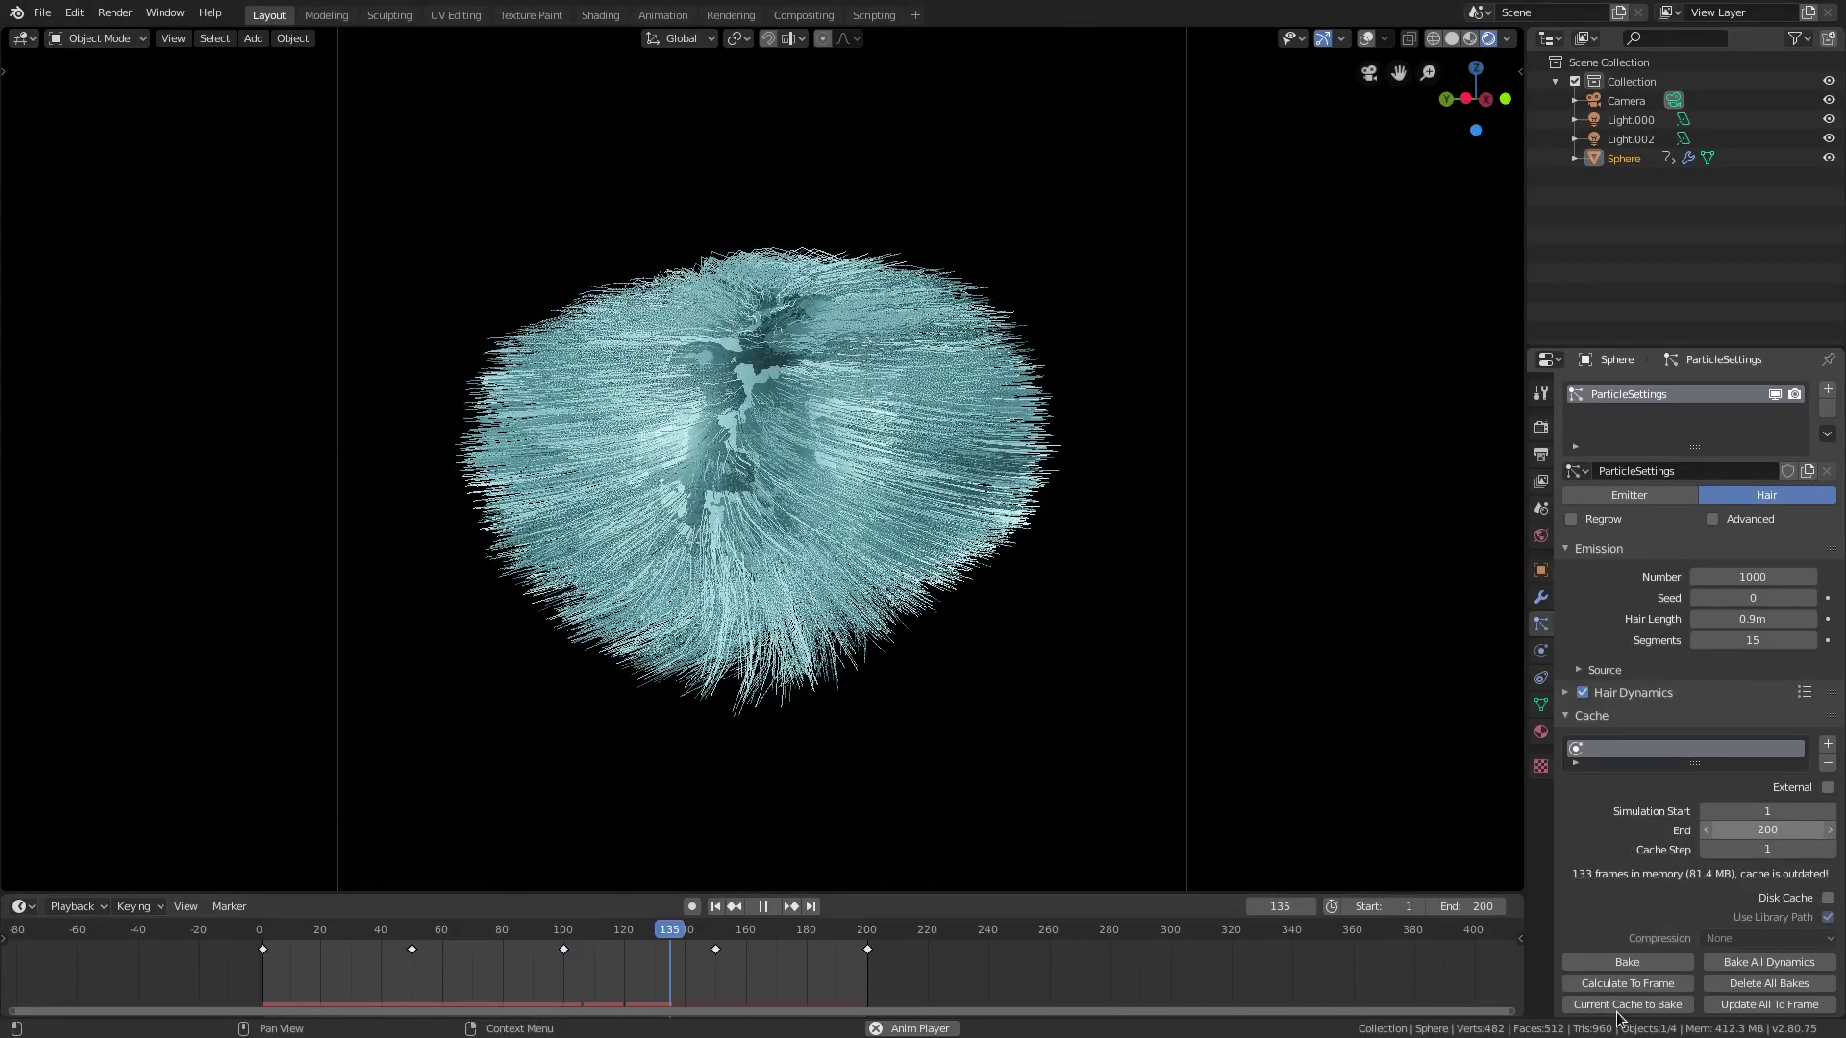